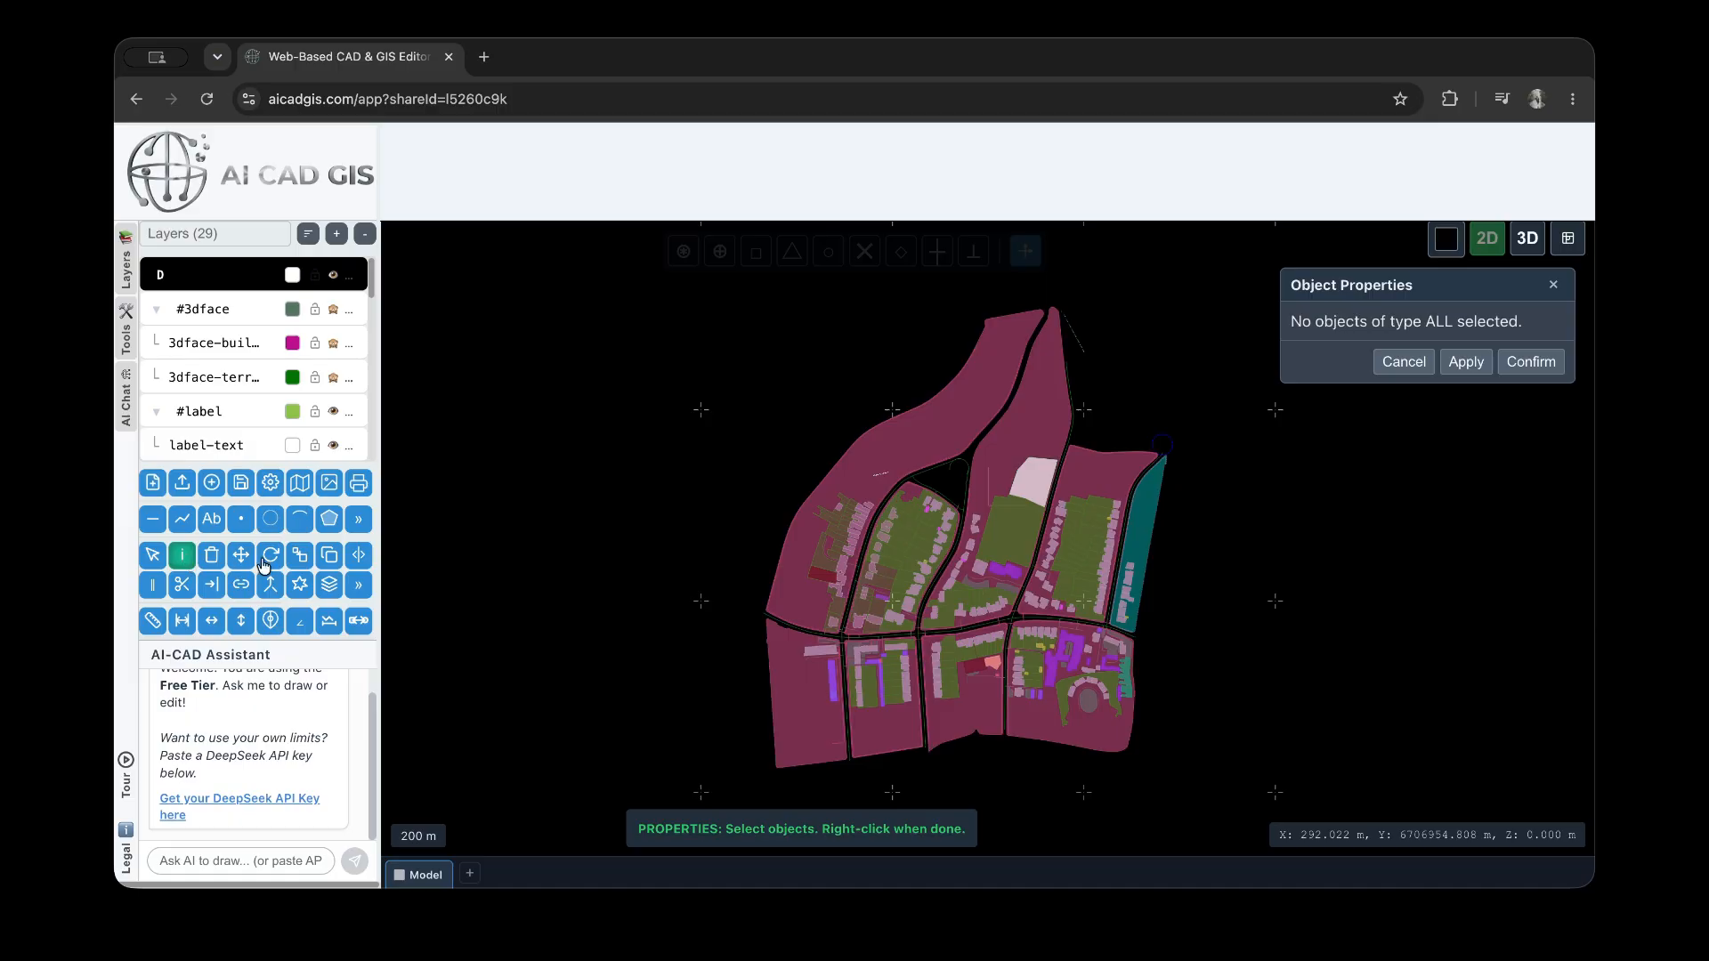
# Select the long residential plot along the map's northwestern edge and examine its layer options, appearance, geometry and label properties
pyautogui.click(933, 430)
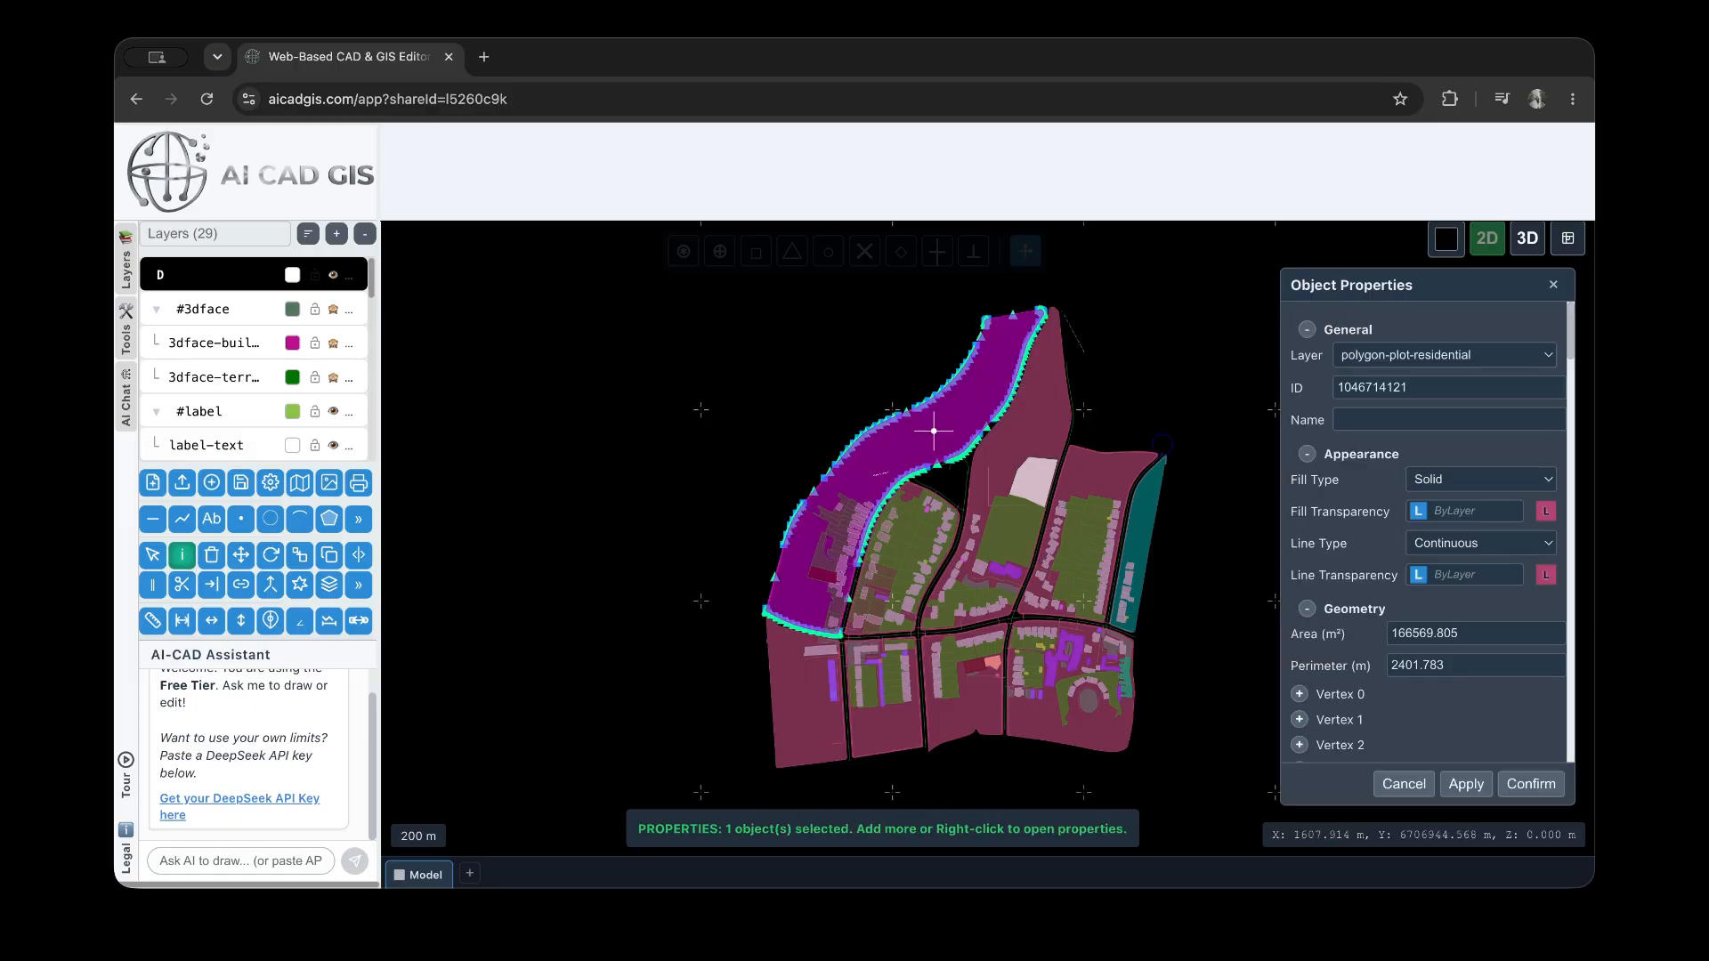
pyautogui.click(1479, 356)
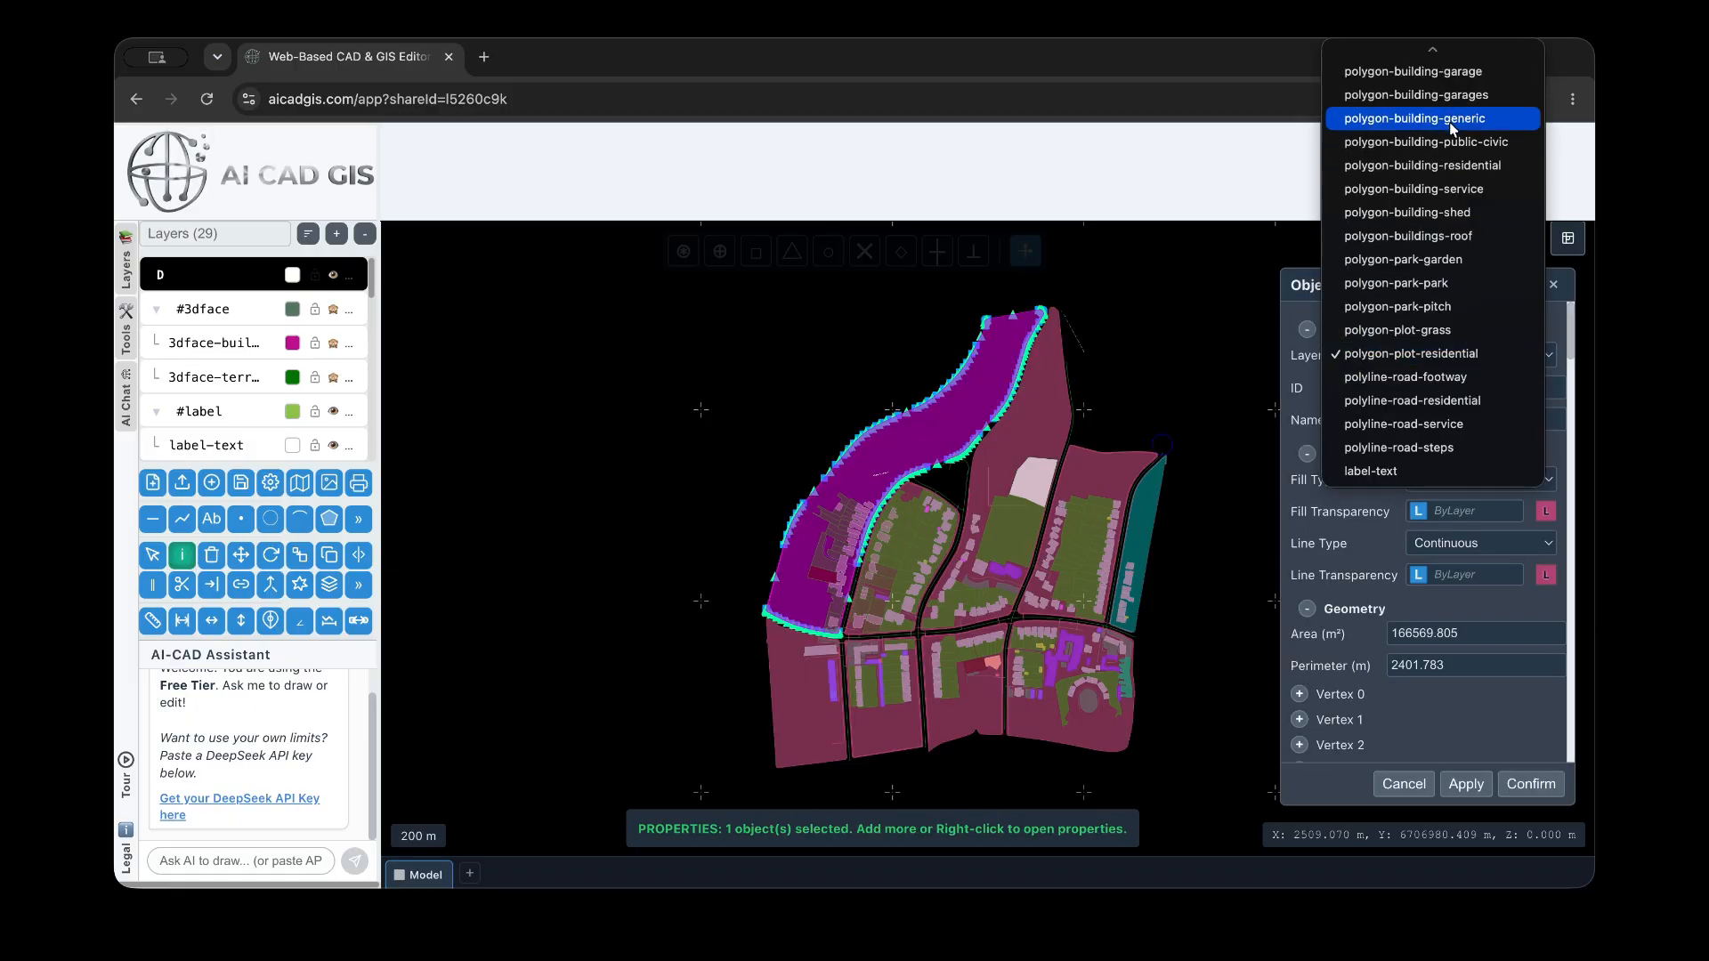
pyautogui.click(1308, 382)
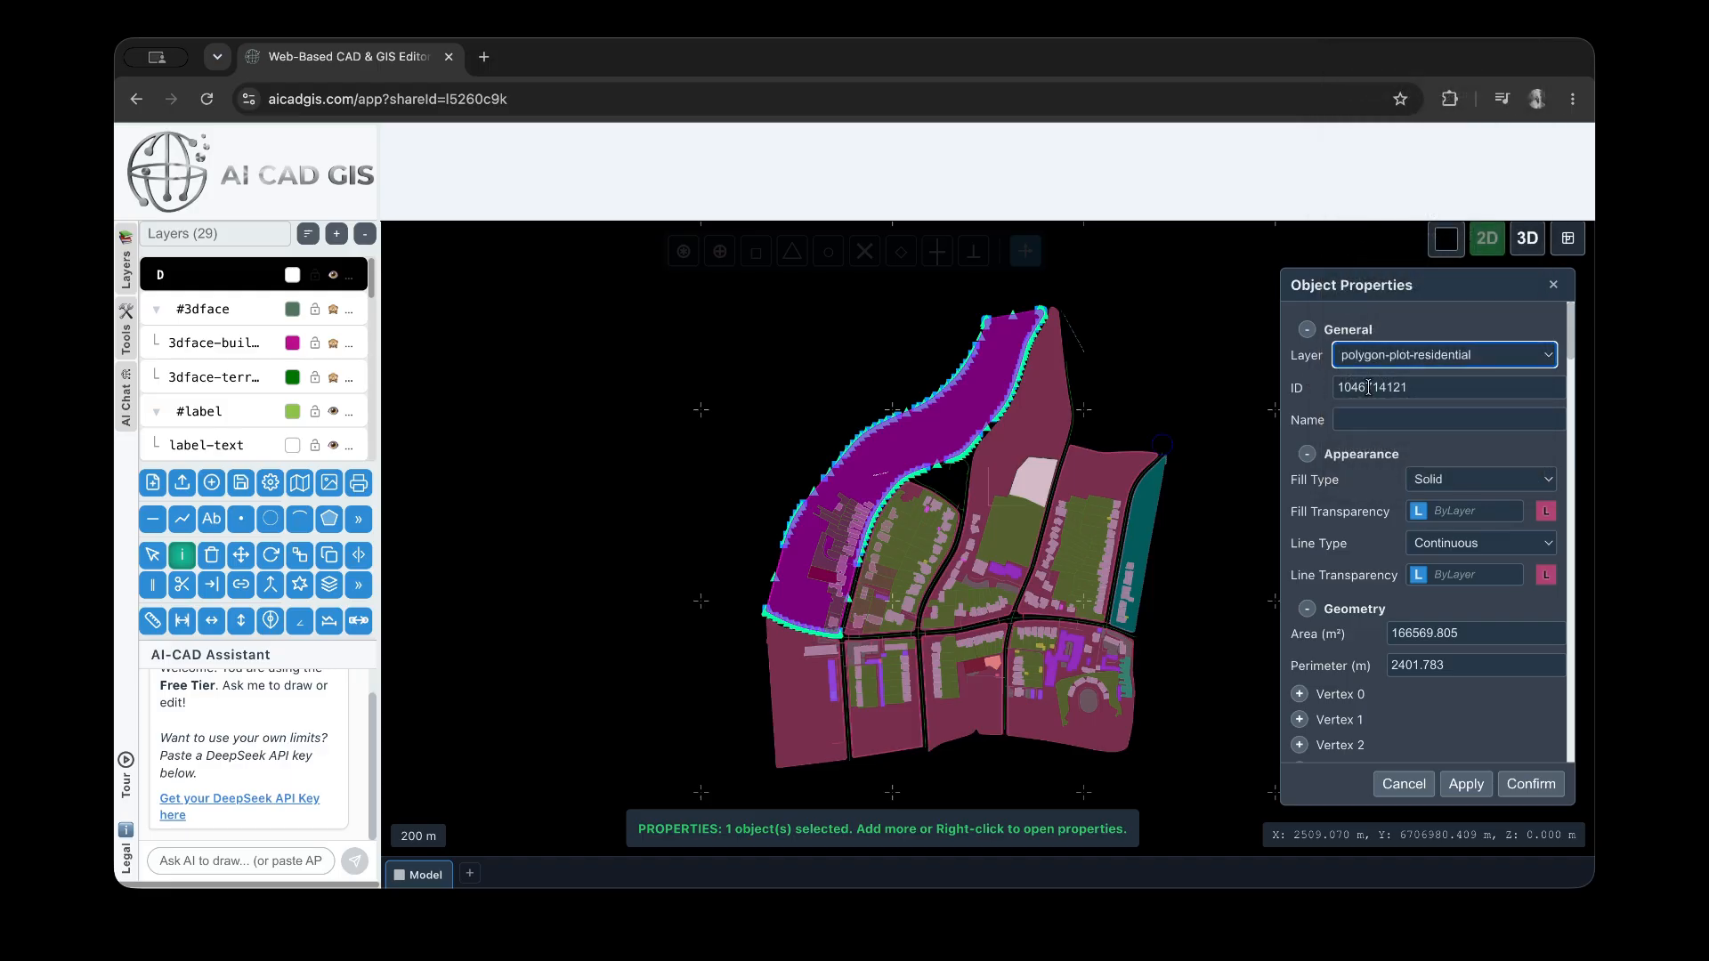
pyautogui.click(1306, 454)
pyautogui.click(1307, 455)
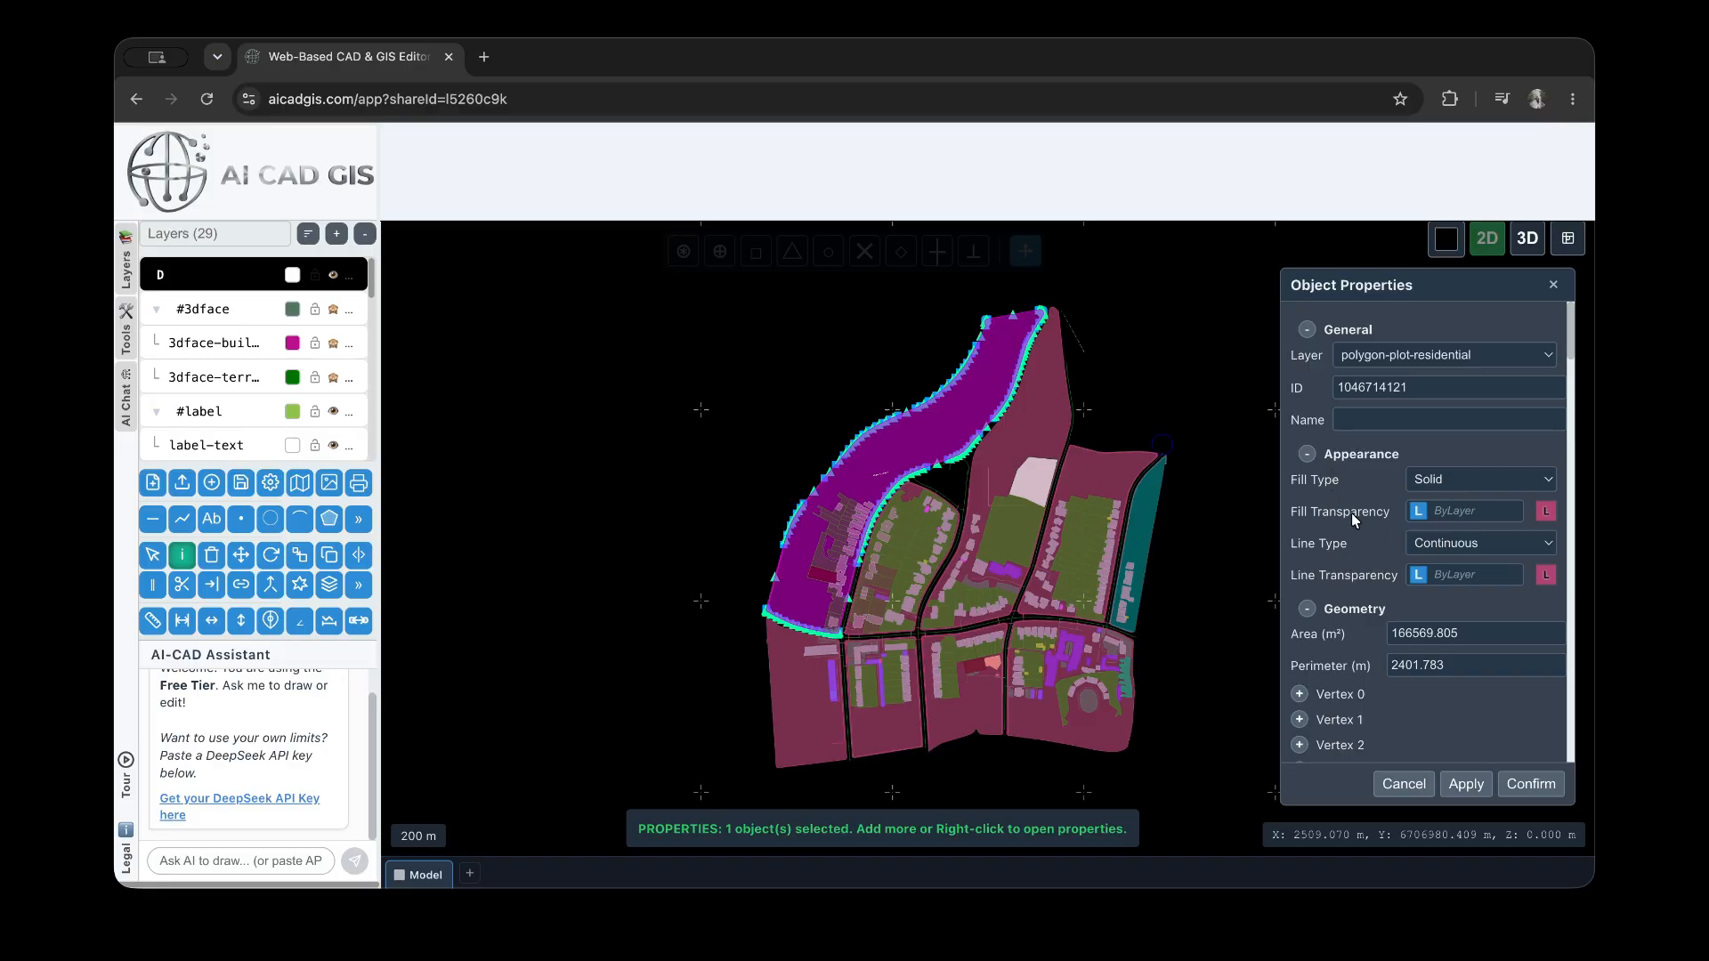
pyautogui.scroll(-1, 1351, 513)
pyautogui.click(1307, 549)
pyautogui.click(1308, 549)
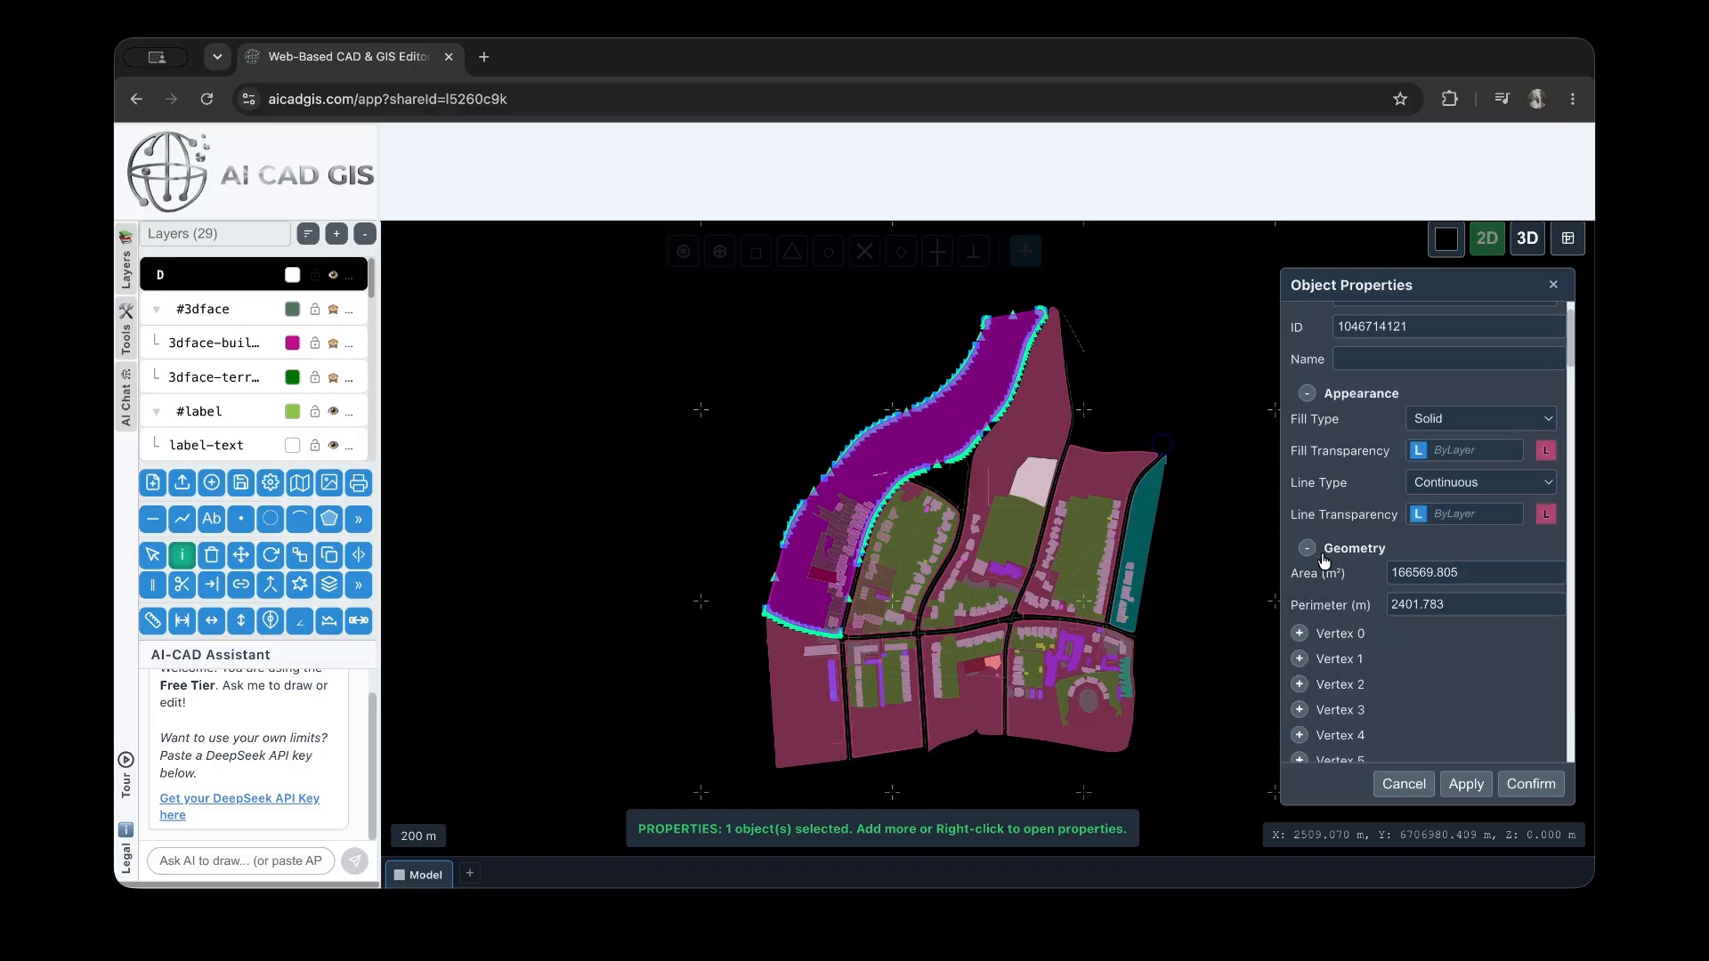
pyautogui.click(1307, 548)
pyautogui.scroll(-1, 1326, 556)
pyautogui.scroll(2, 1315, 518)
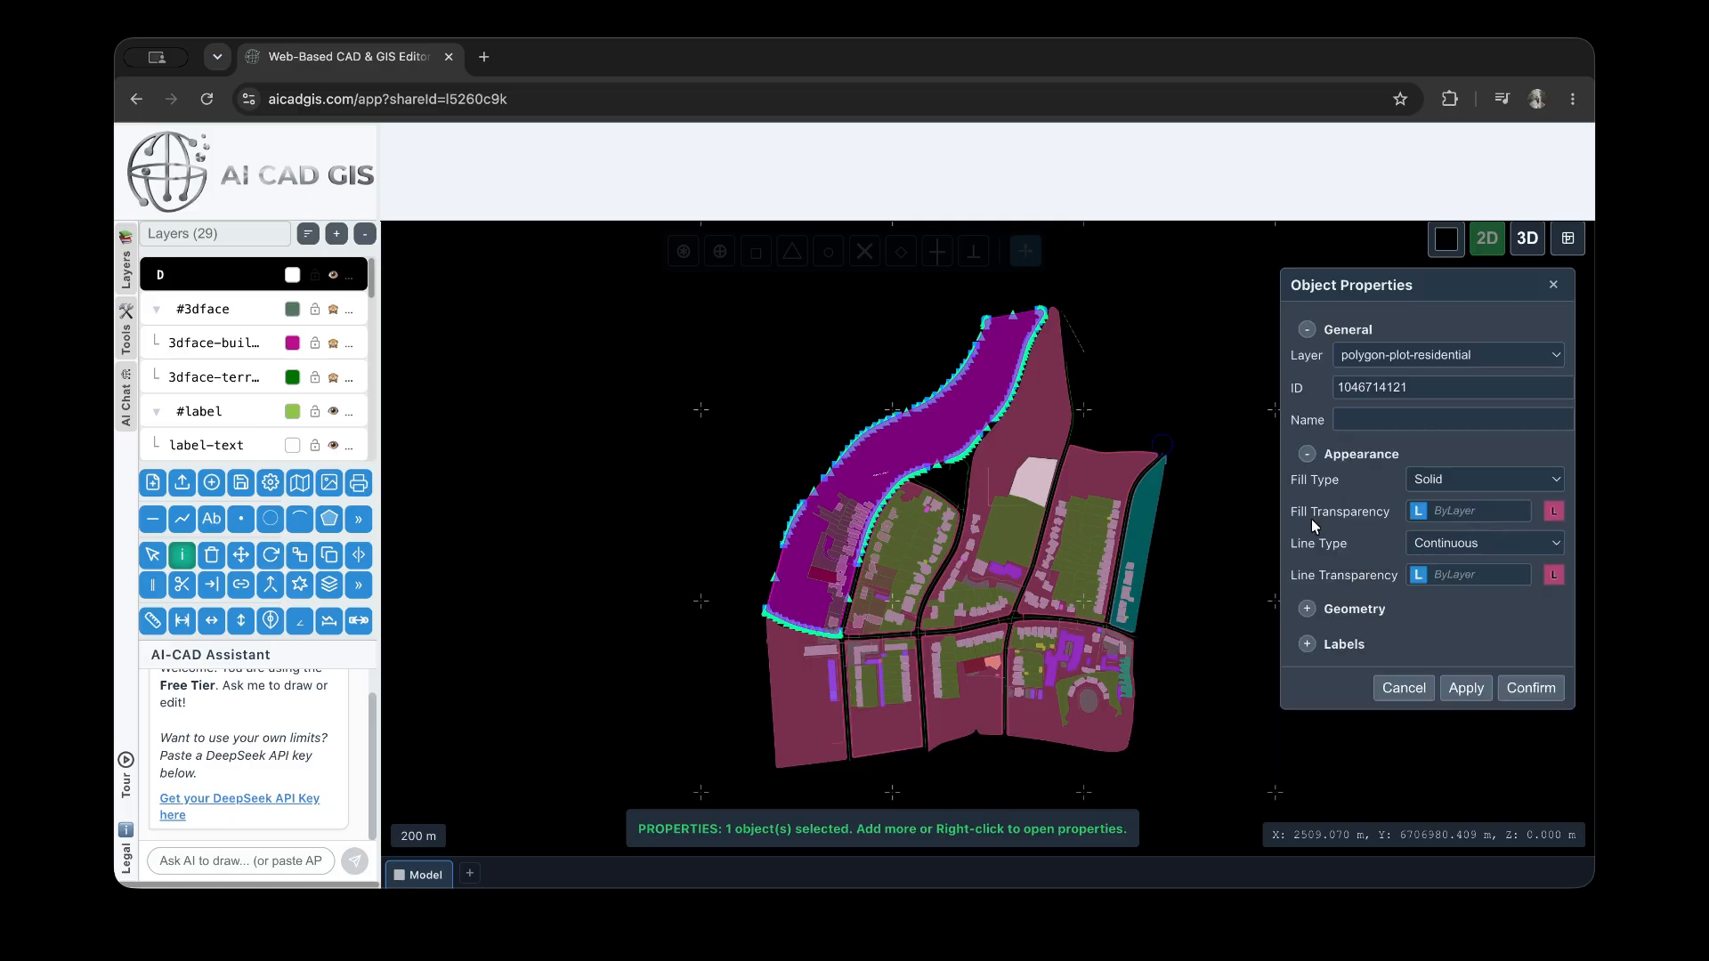
pyautogui.scroll(-2, 1356, 637)
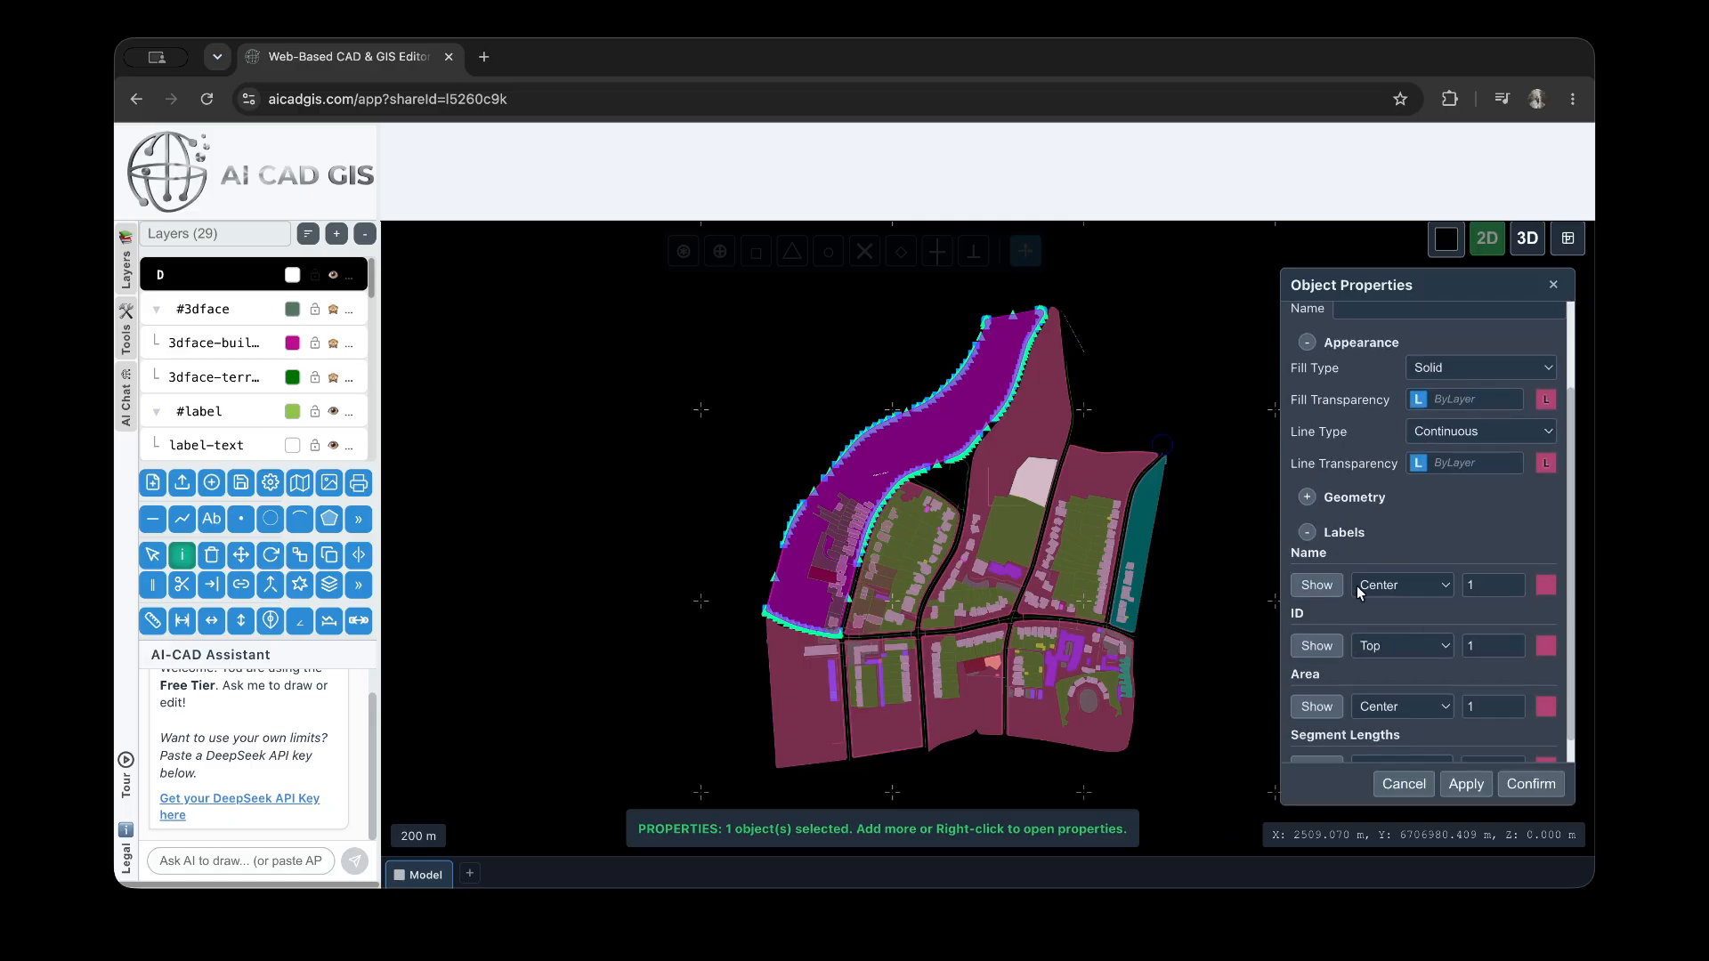
pyautogui.click(1323, 501)
pyautogui.scroll(2, 1405, 484)
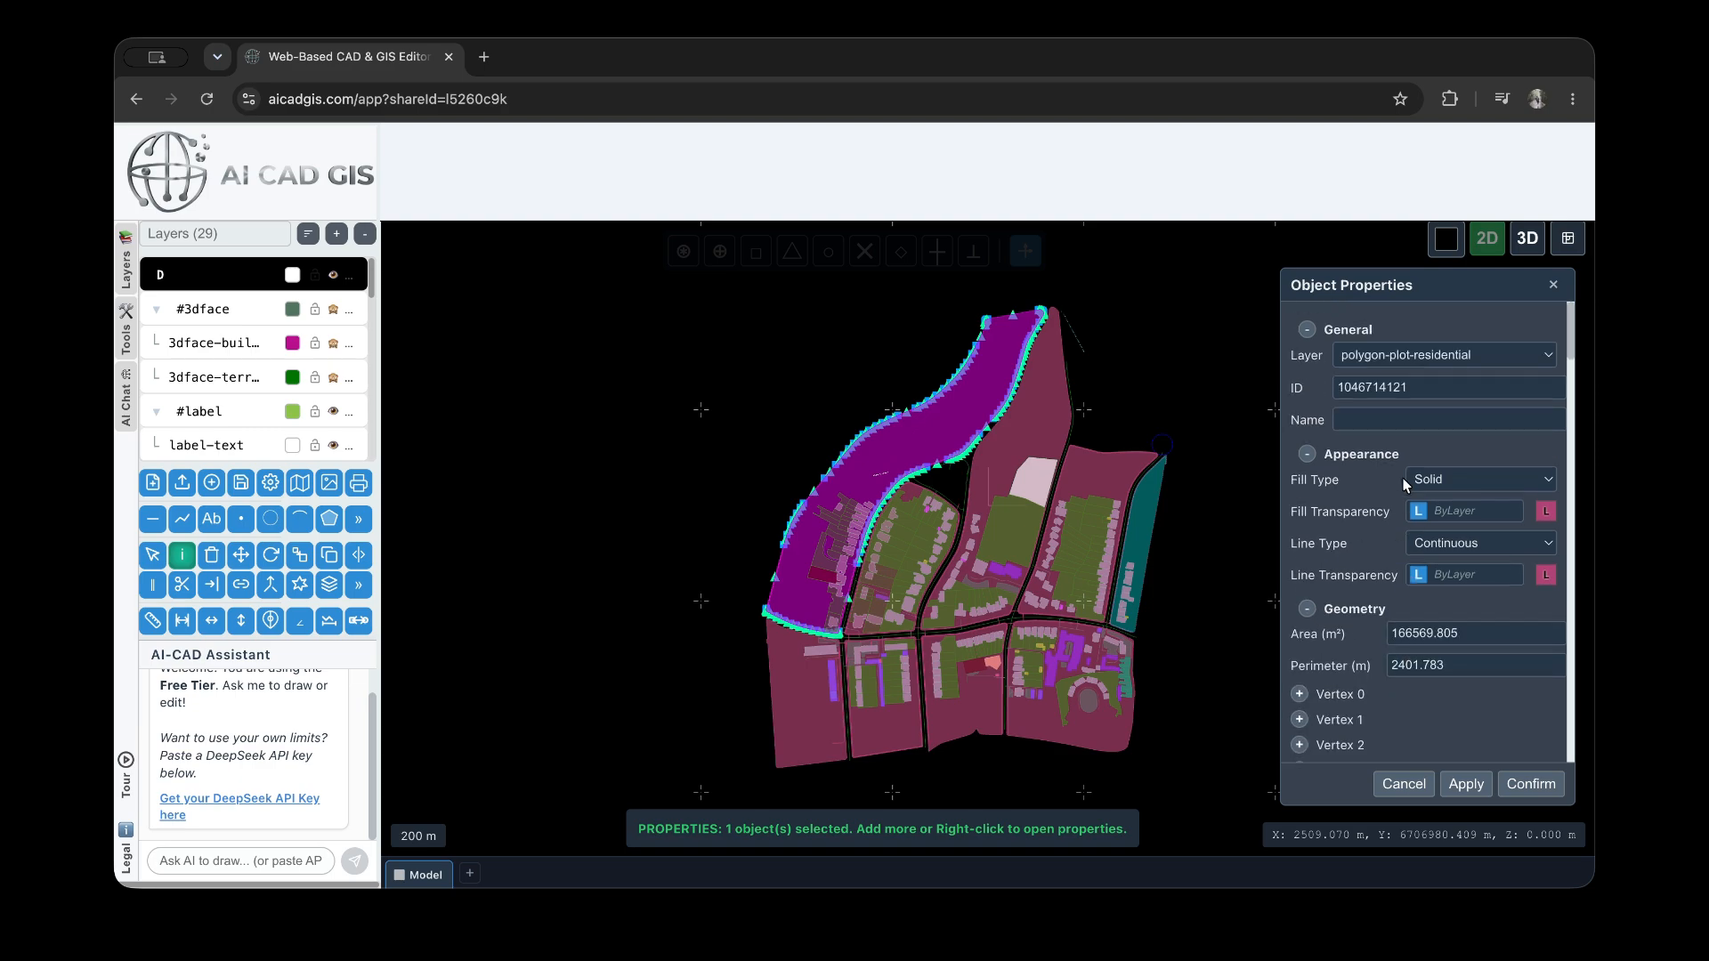
pyautogui.click(1402, 356)
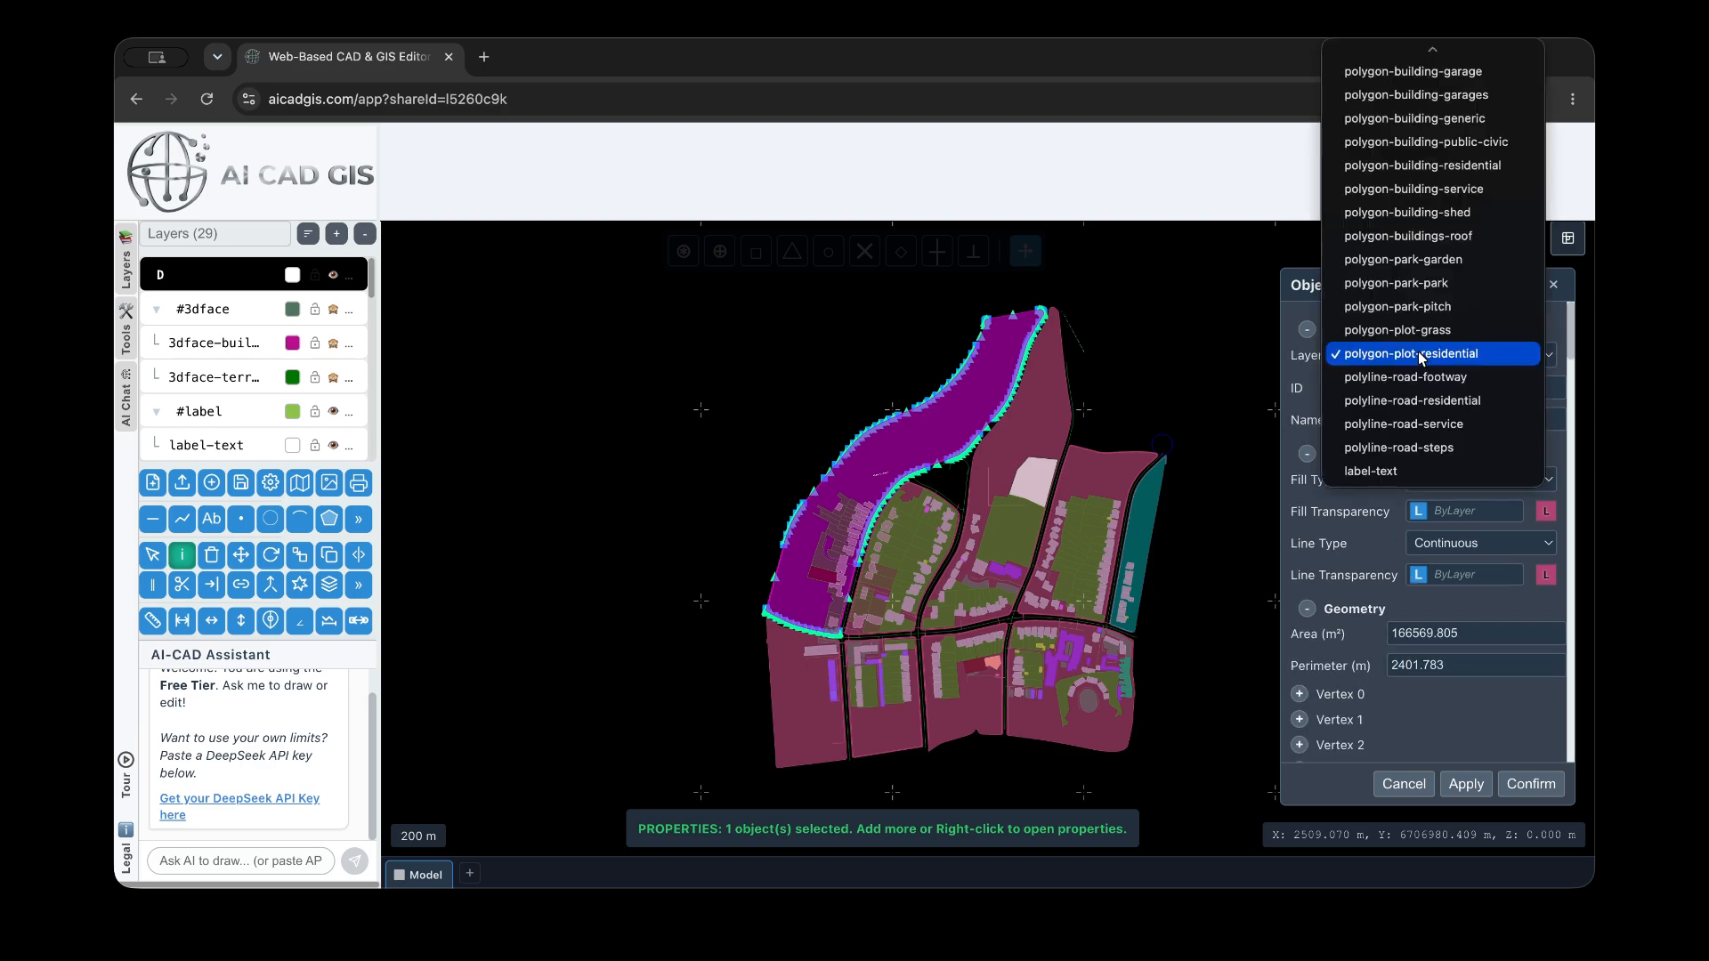
pyautogui.click(1300, 414)
# Name the selected residential plot "plot", set its fill type to None and apply the changes
pyautogui.click(1411, 420)
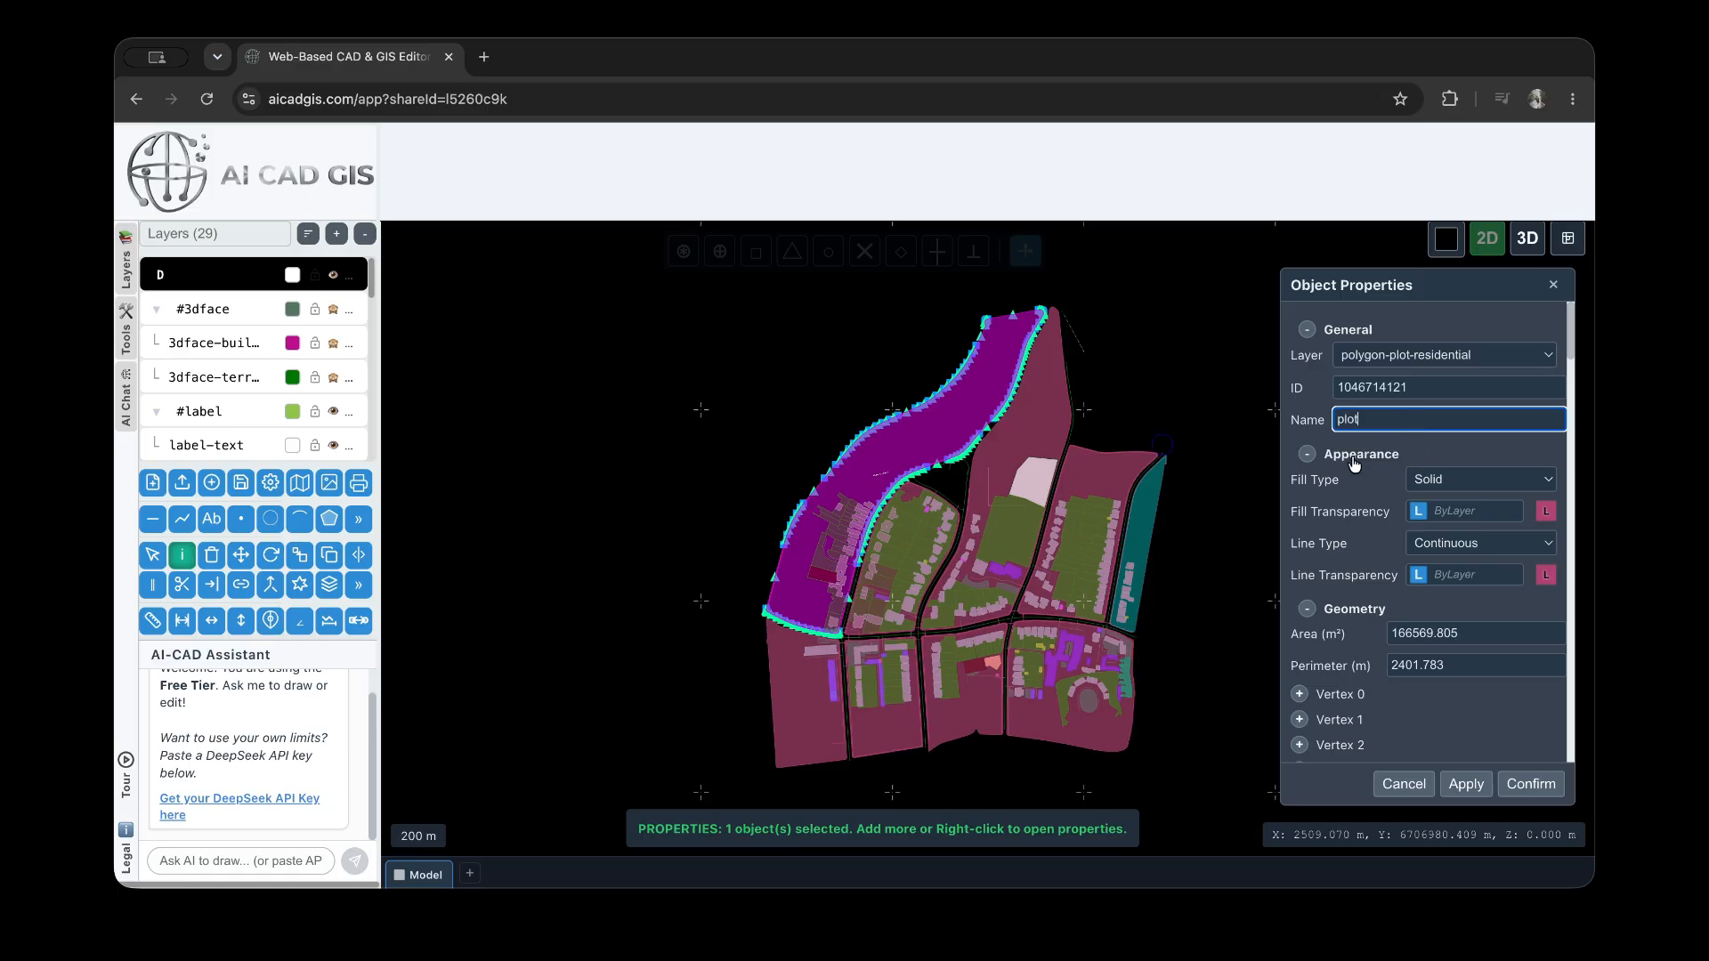
pyautogui.click(1439, 479)
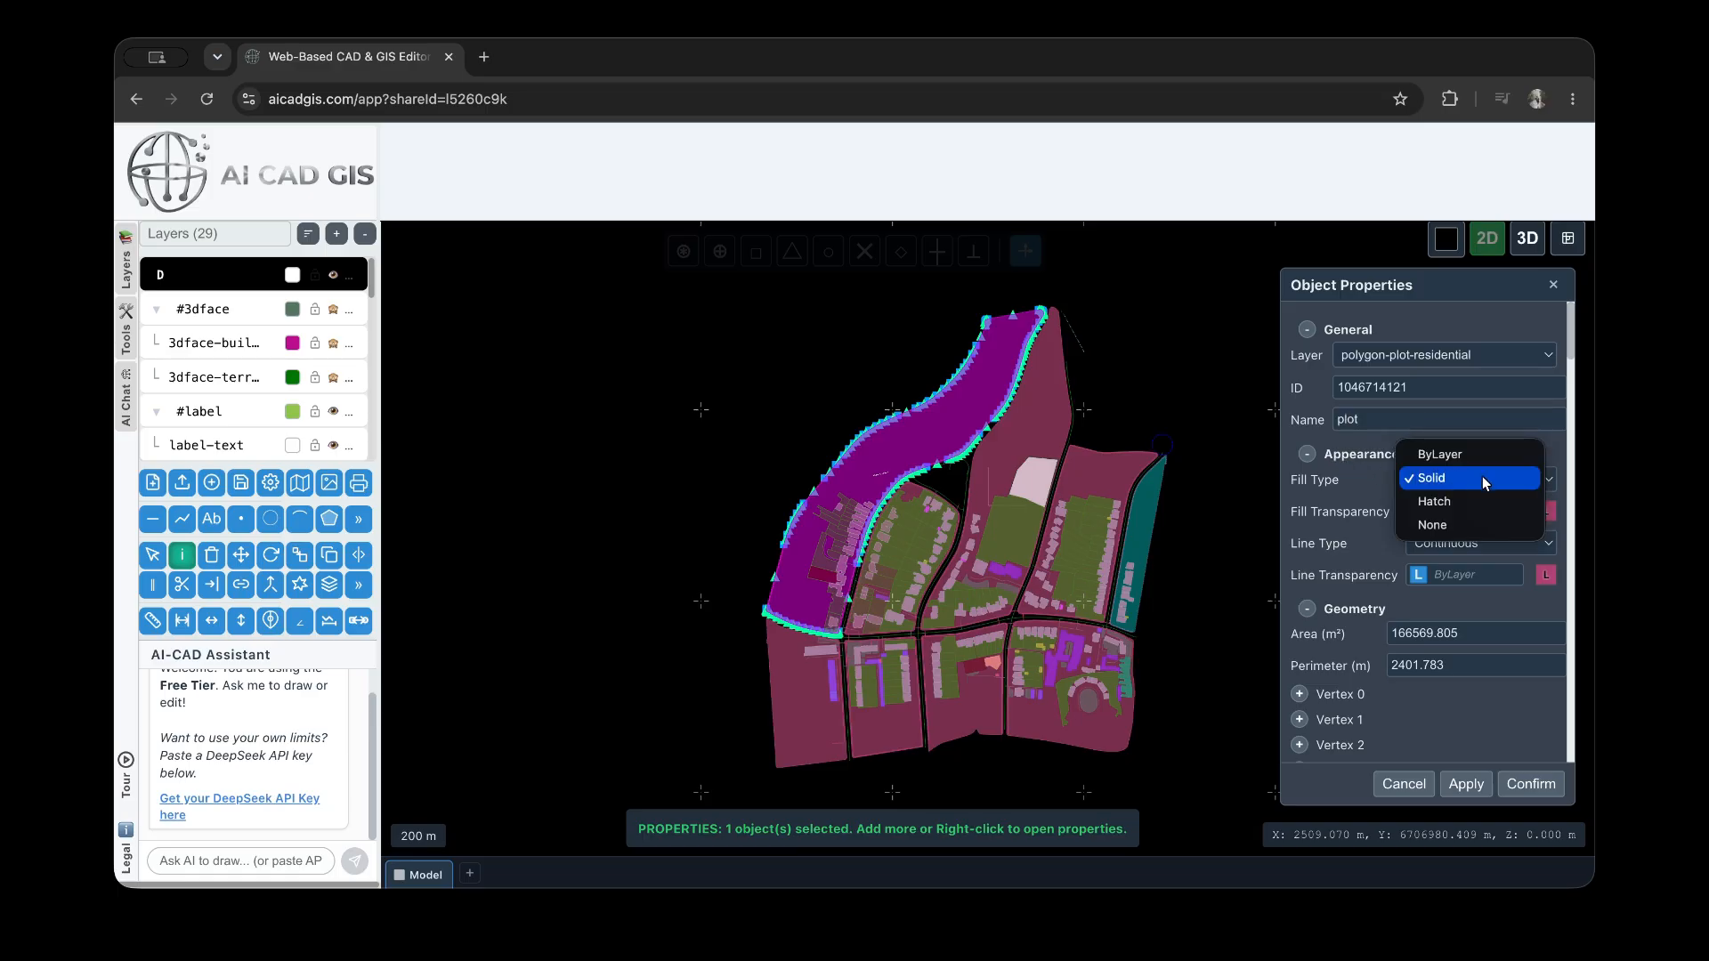
pyautogui.click(1470, 521)
pyautogui.click(1472, 786)
pyautogui.click(823, 369)
pyautogui.scroll(5, 906, 411)
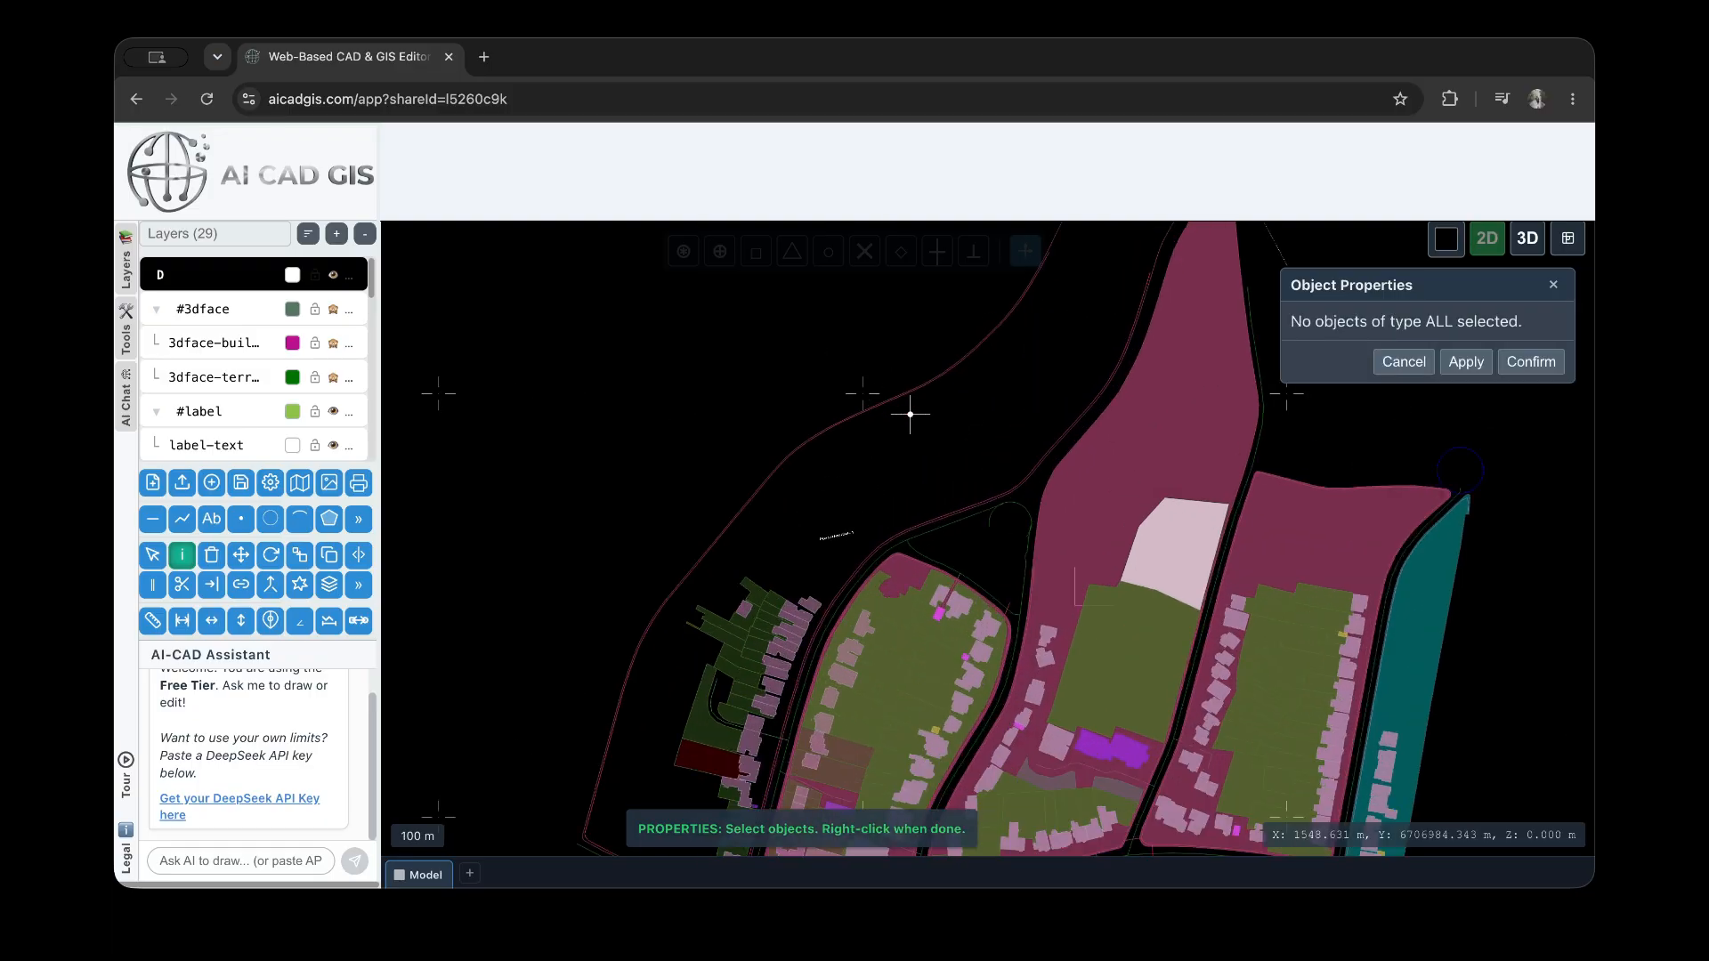
# Select the unfilled plot's outline again and apply the Dotted line type to it
pyautogui.click(933, 425)
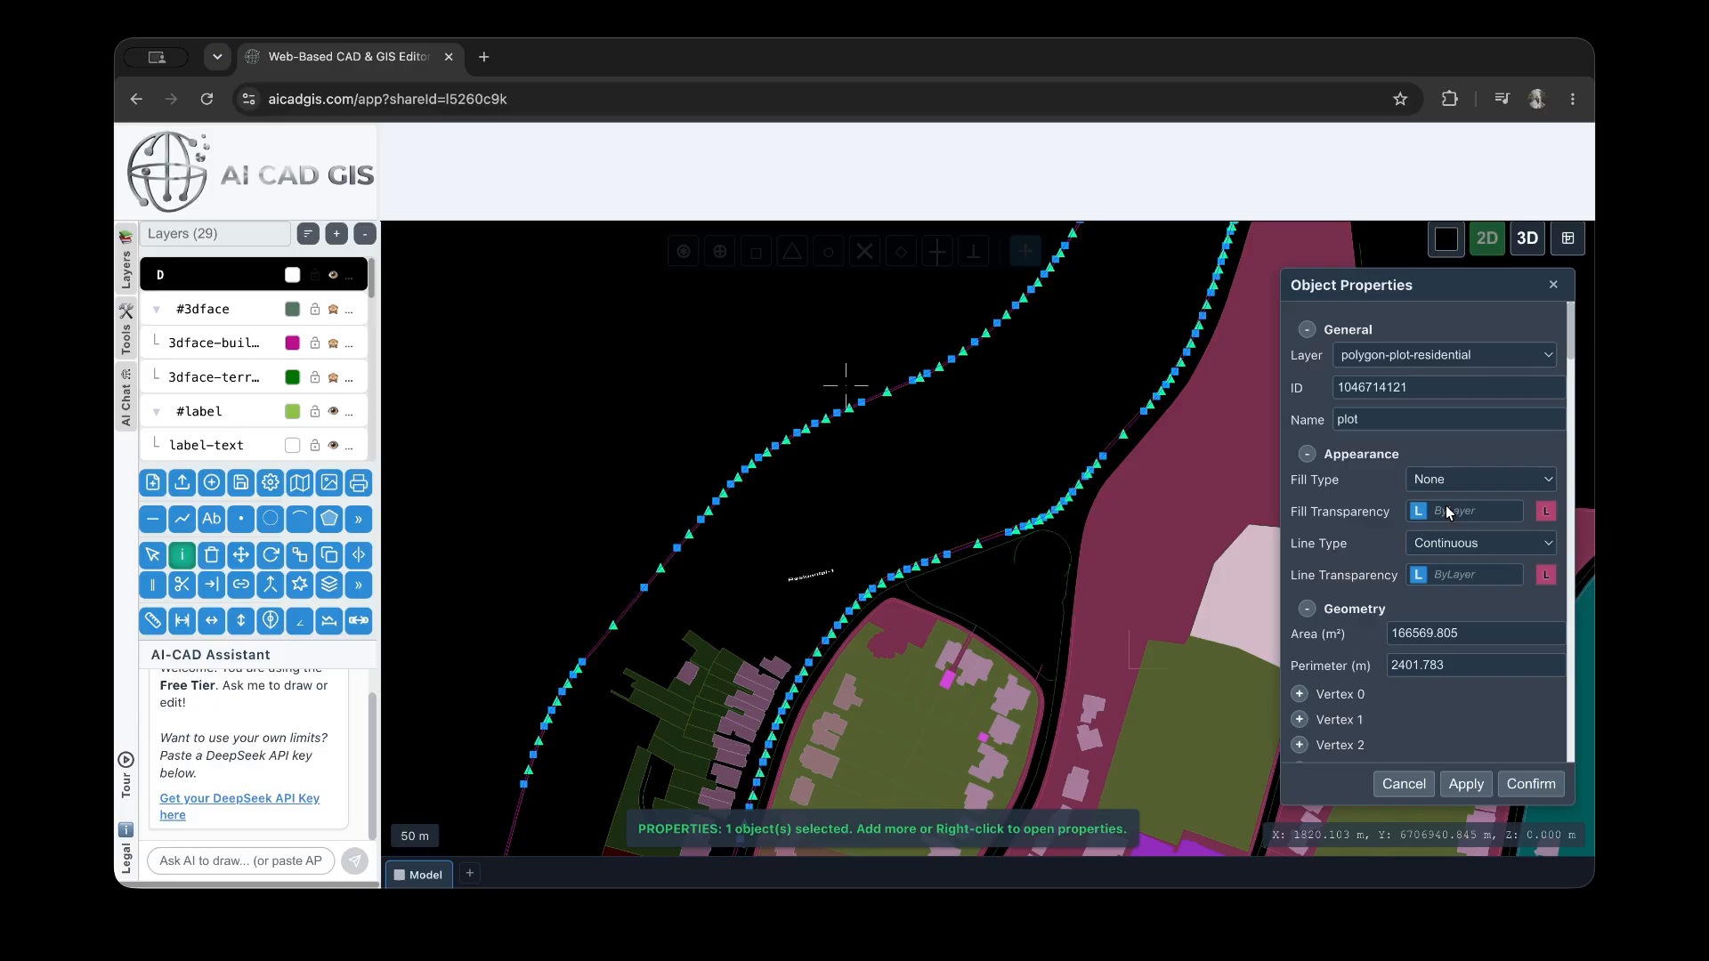
pyautogui.scroll(-1, 1446, 505)
pyautogui.click(1467, 514)
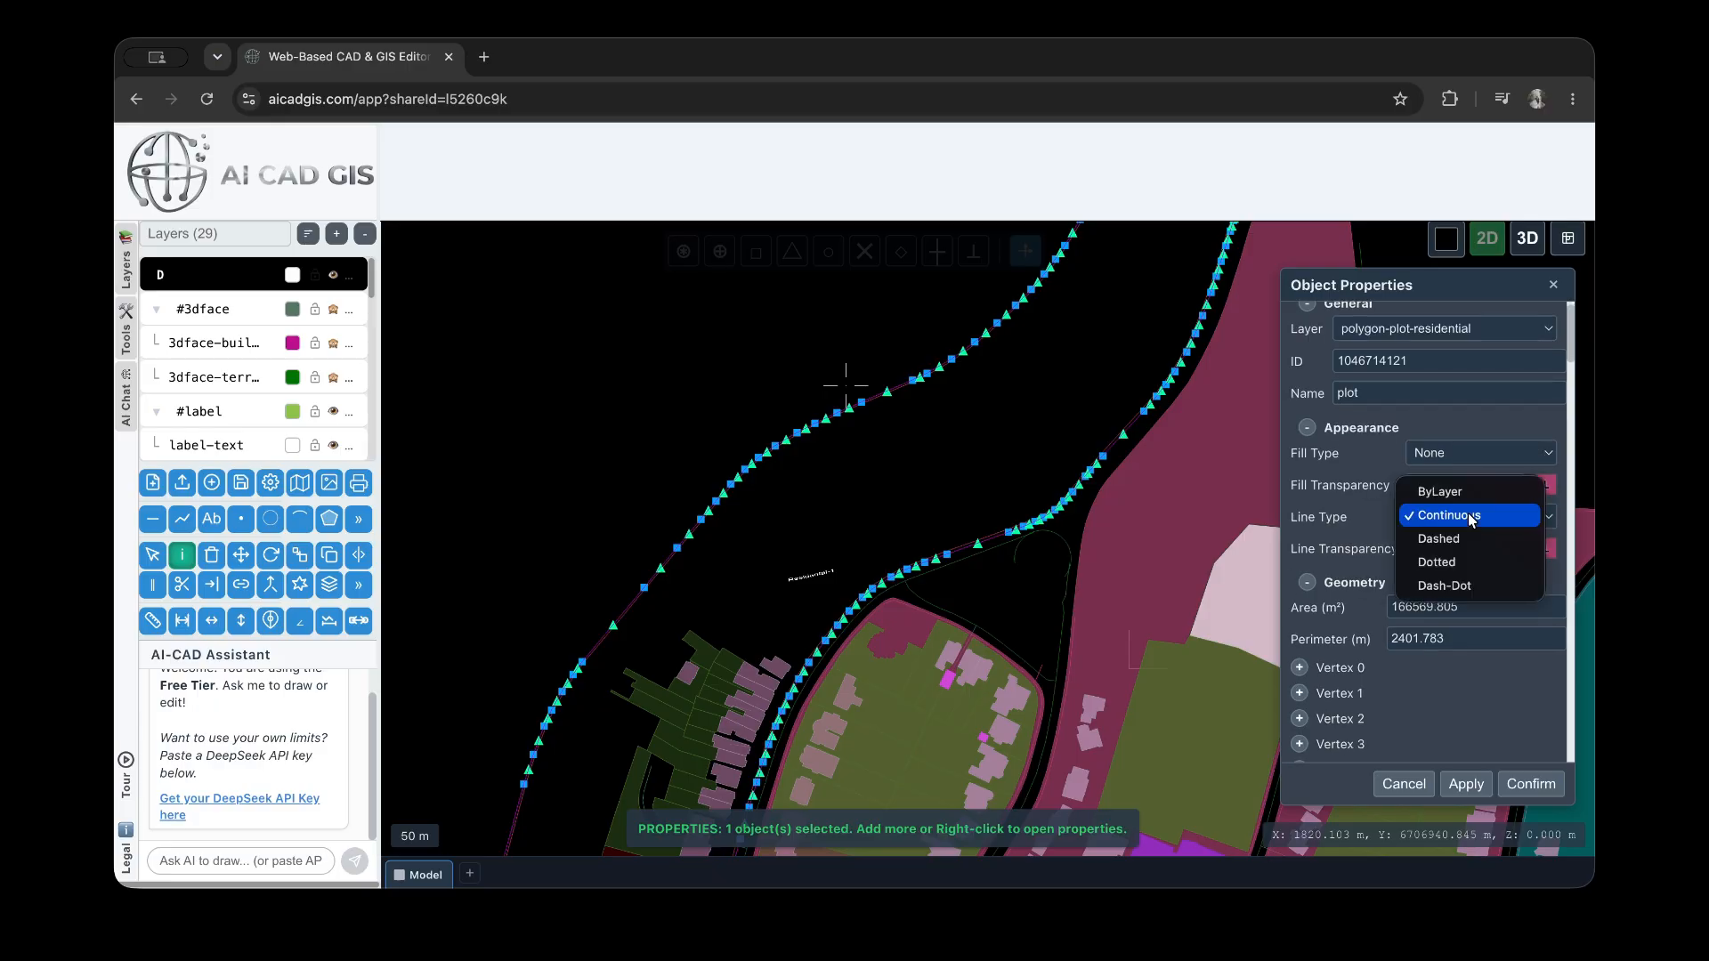
pyautogui.click(1462, 562)
pyautogui.click(1466, 785)
pyautogui.scroll(3, 868, 382)
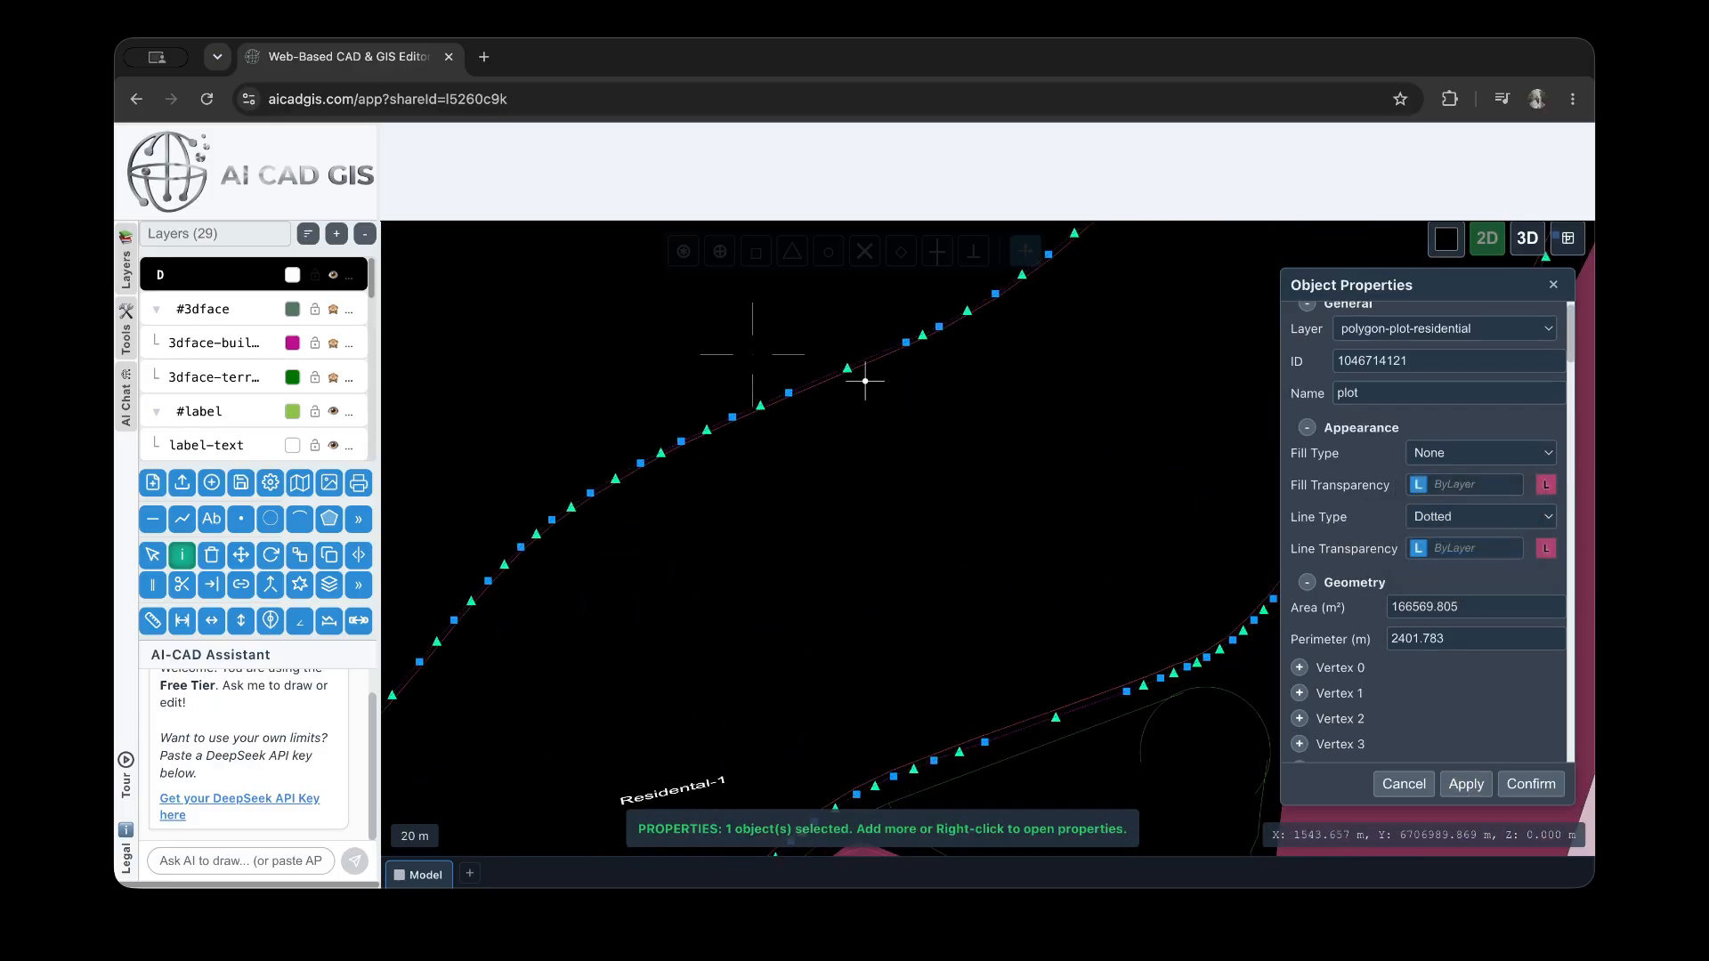
pyautogui.scroll(3, 868, 382)
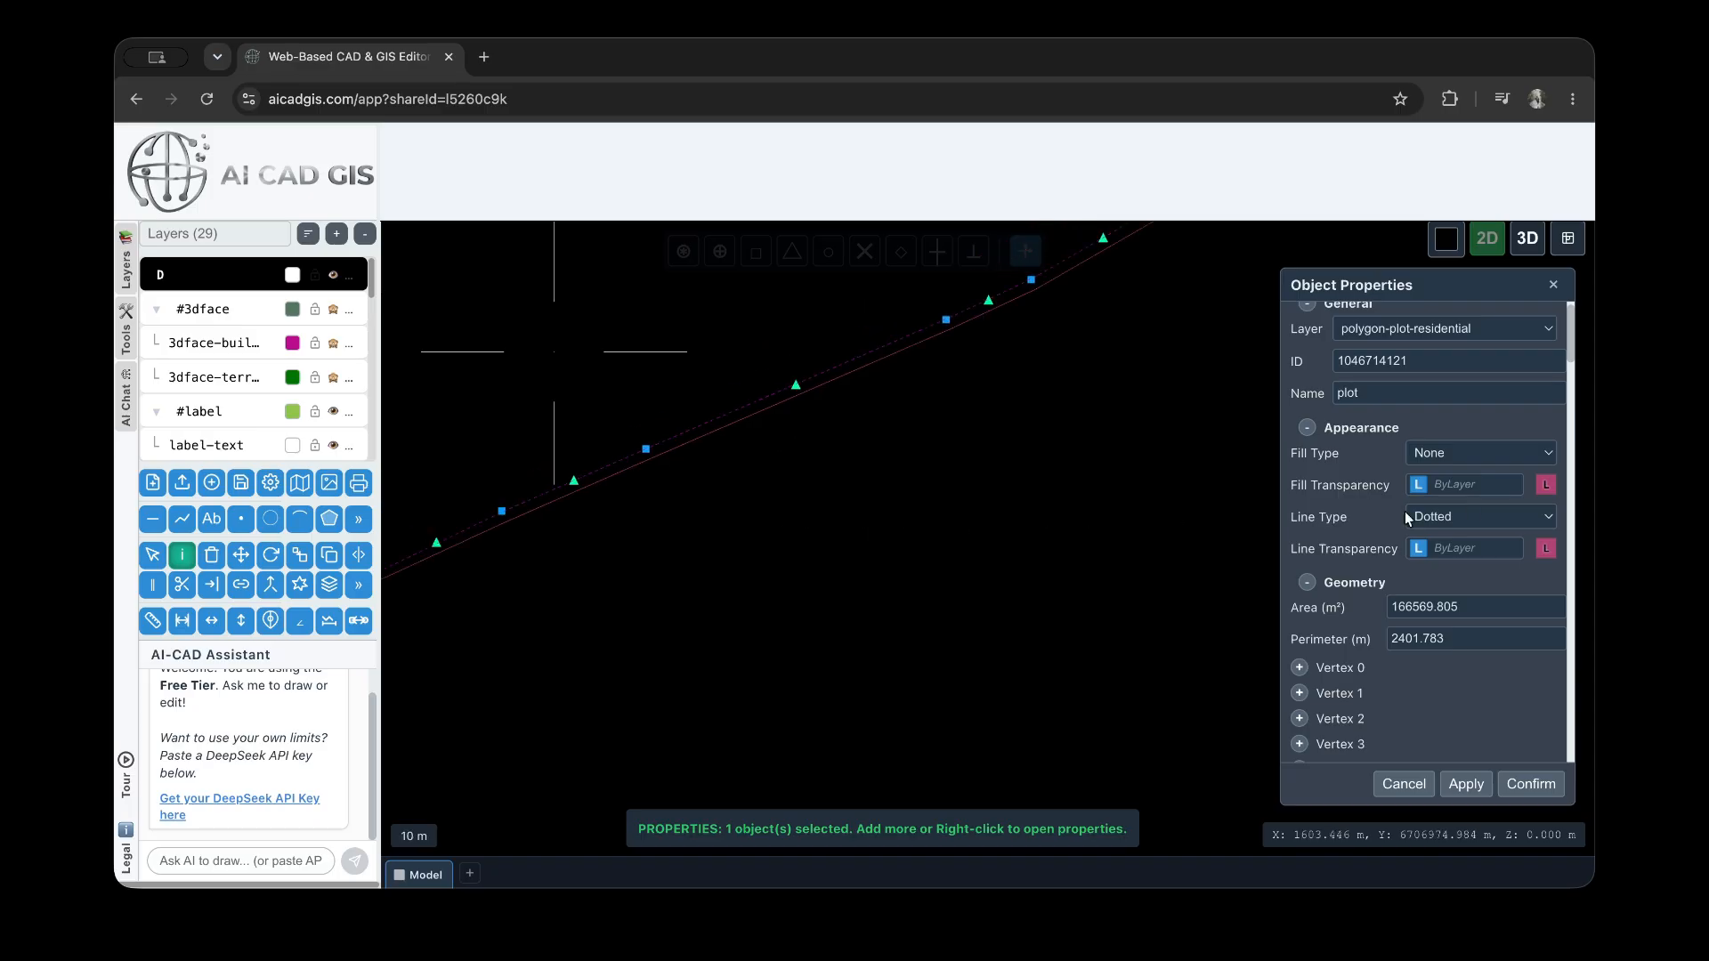
# Keep the outline's line transparency ByLayer and change the plot's line color to blue
pyautogui.click(1419, 548)
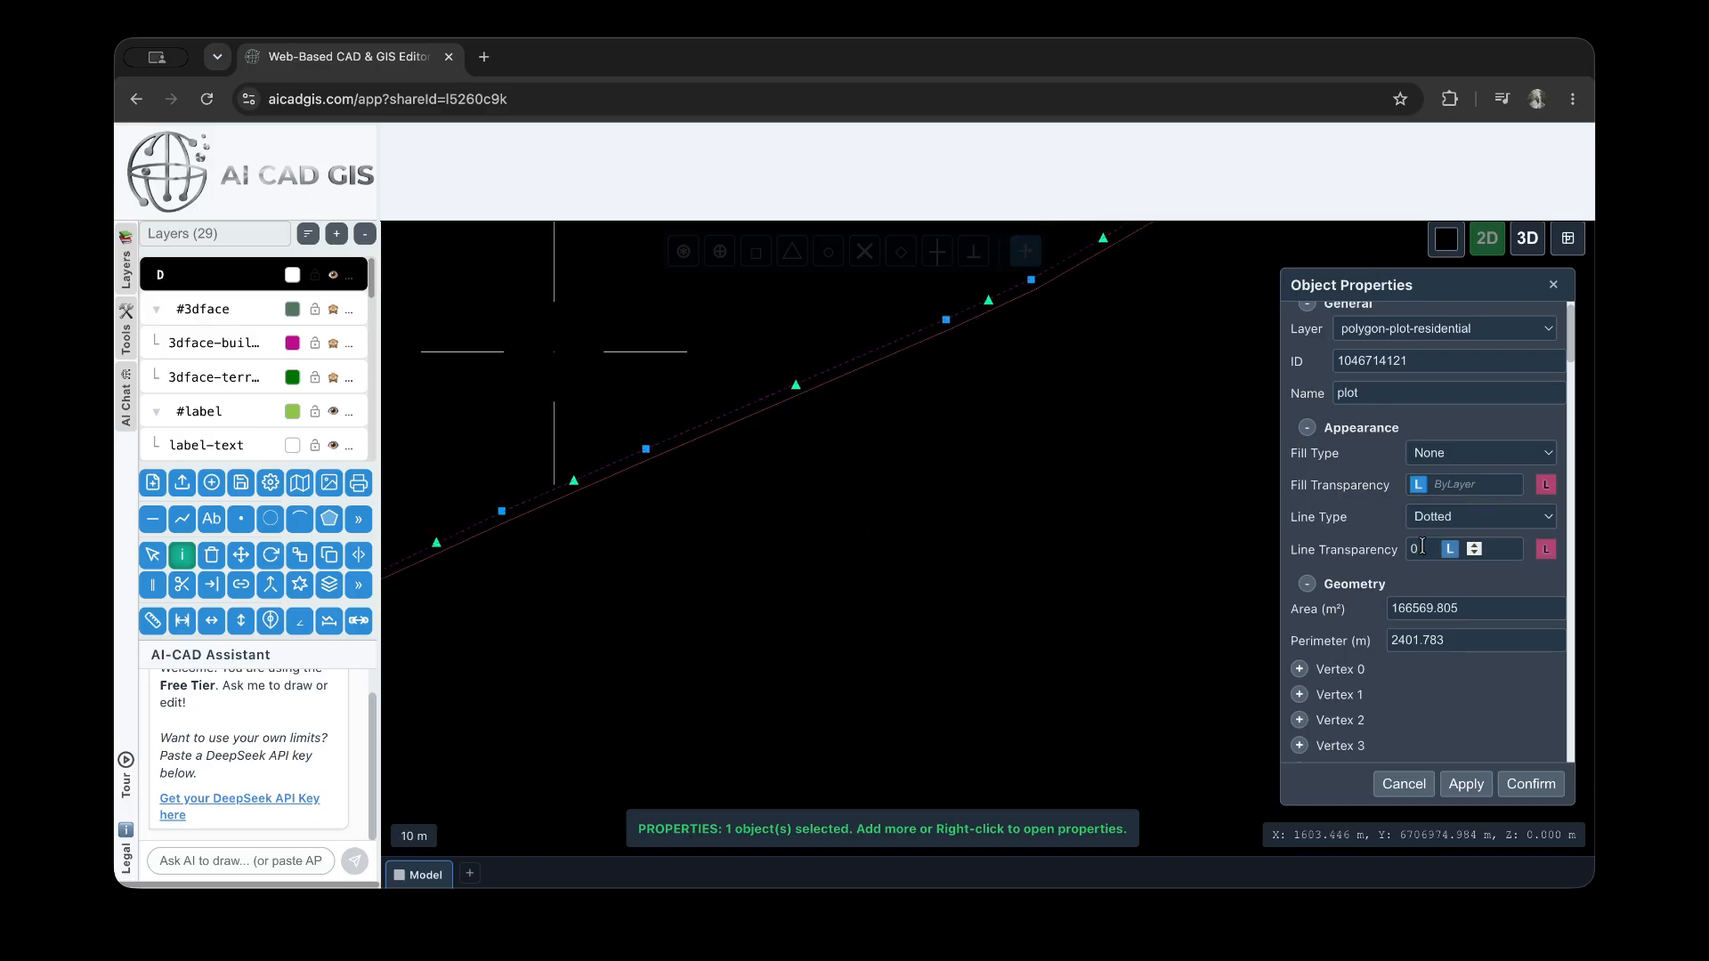
pyautogui.click(1506, 549)
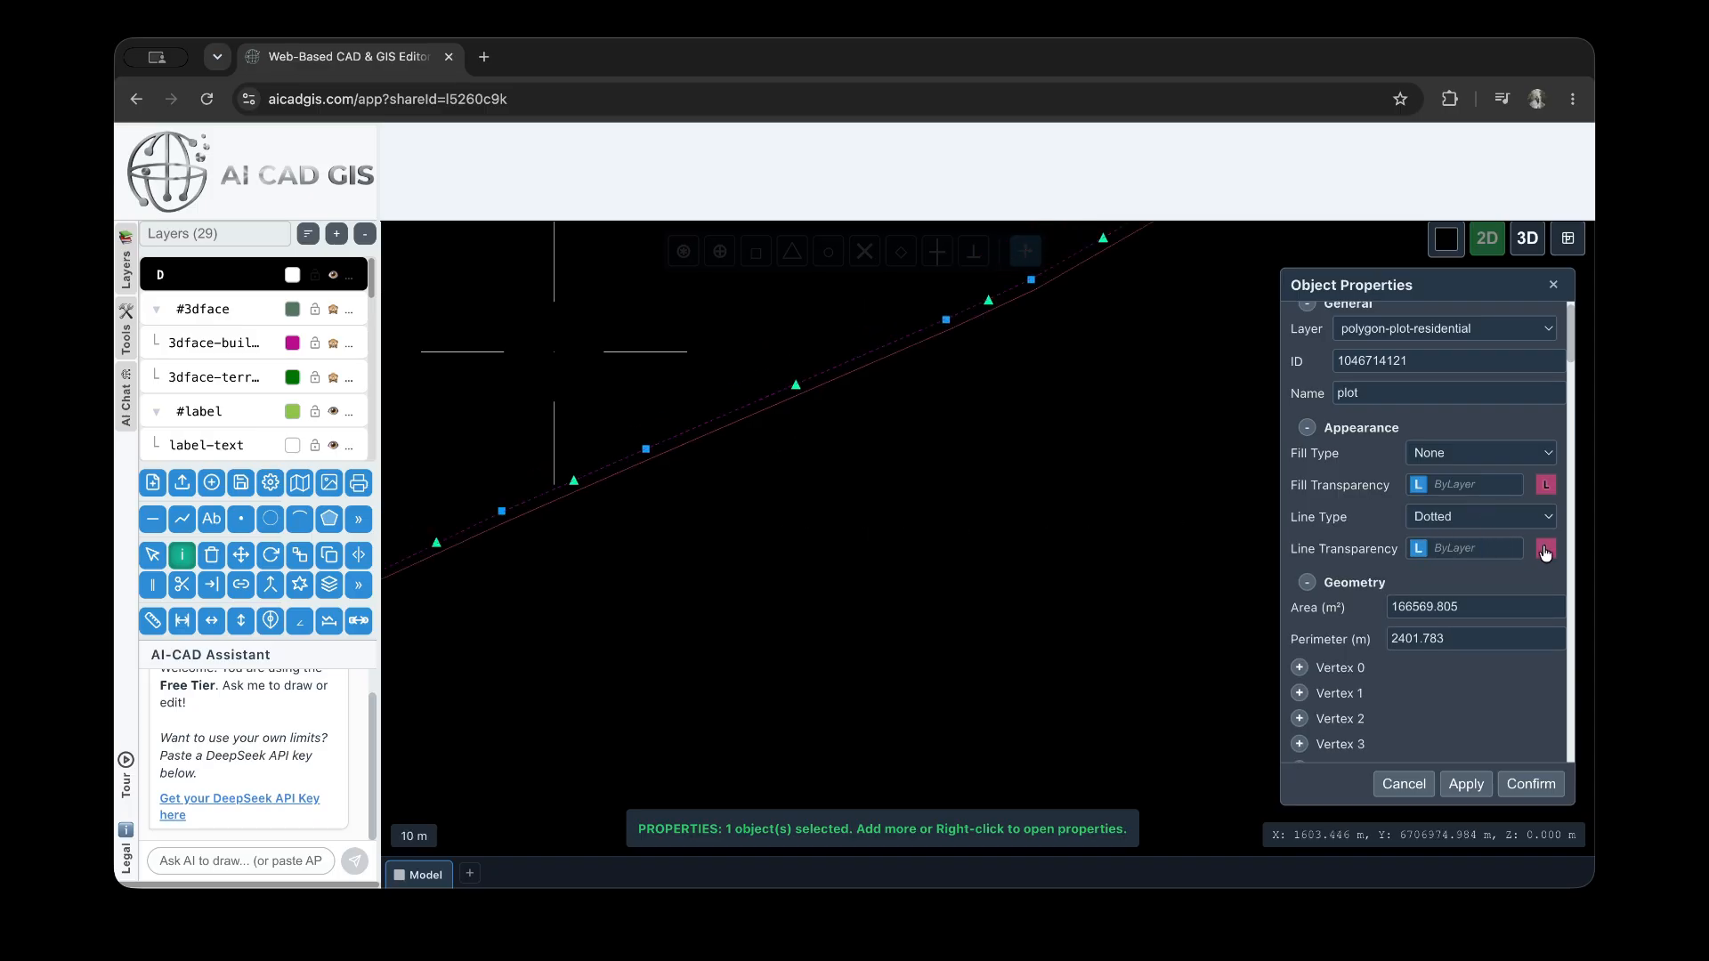
pyautogui.click(1544, 550)
pyautogui.click(1511, 672)
pyautogui.scroll(-2, 869, 355)
pyautogui.press('Escape')
pyautogui.scroll(2, 888, 387)
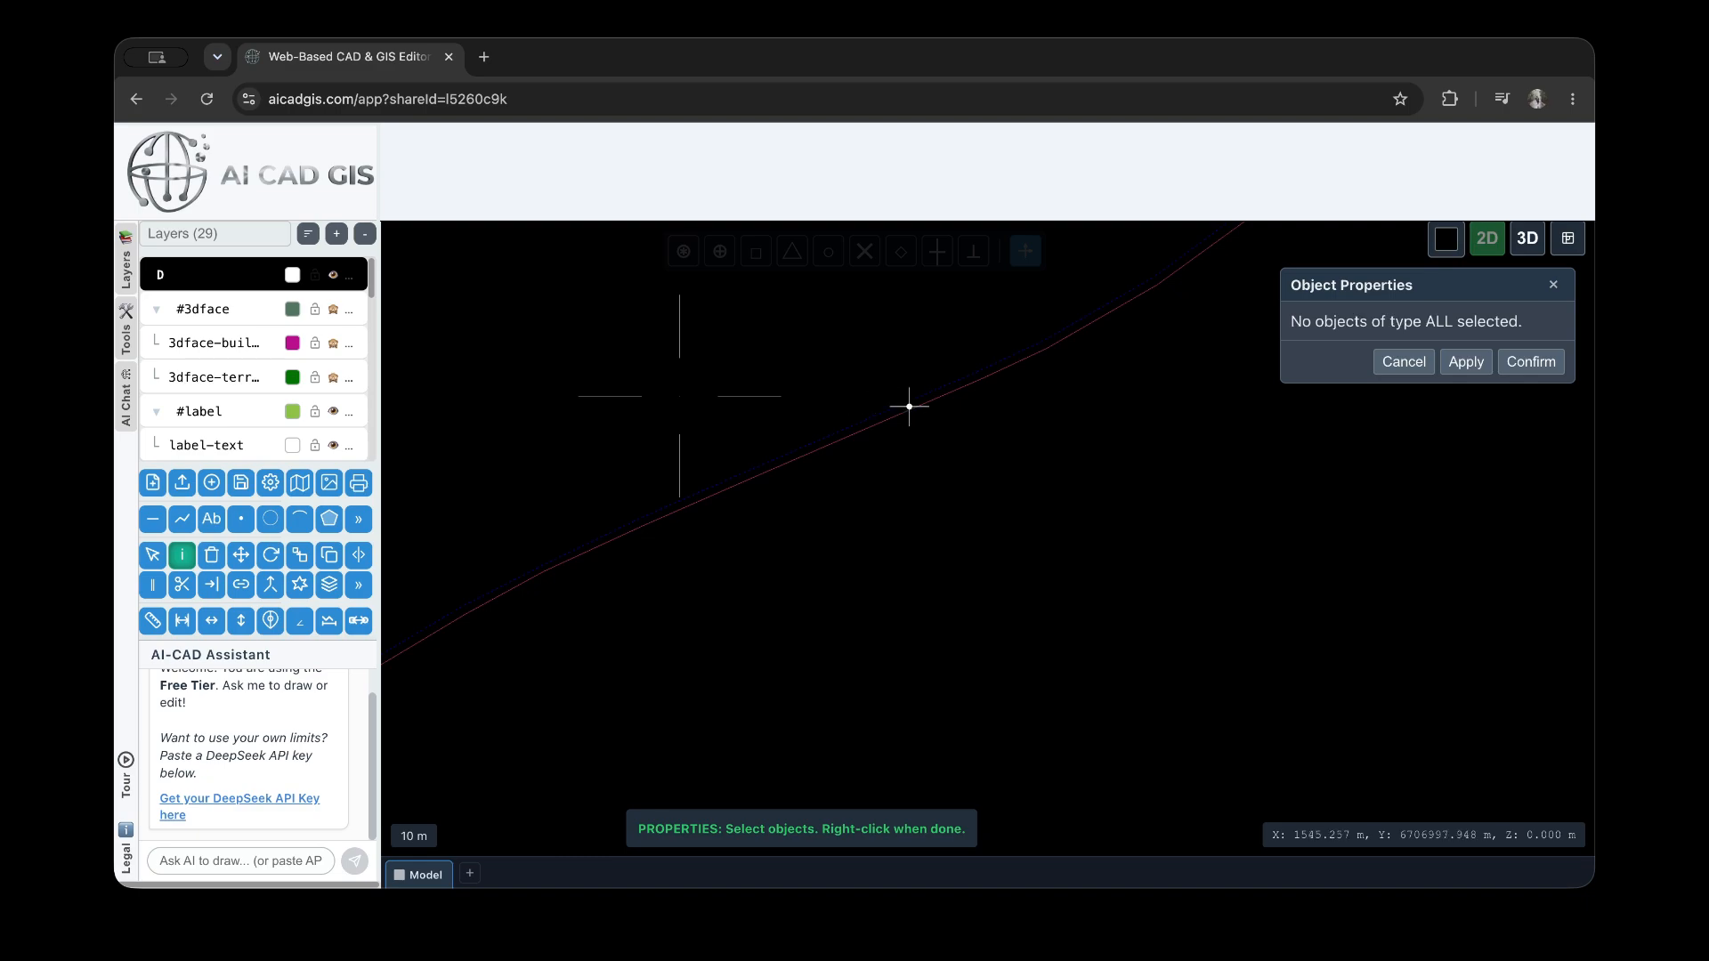
# Reselect the plot outline, change the X coordinate of Vertex 8 in its geometry and apply the move
pyautogui.click(899, 405)
pyautogui.scroll(-5, 1338, 513)
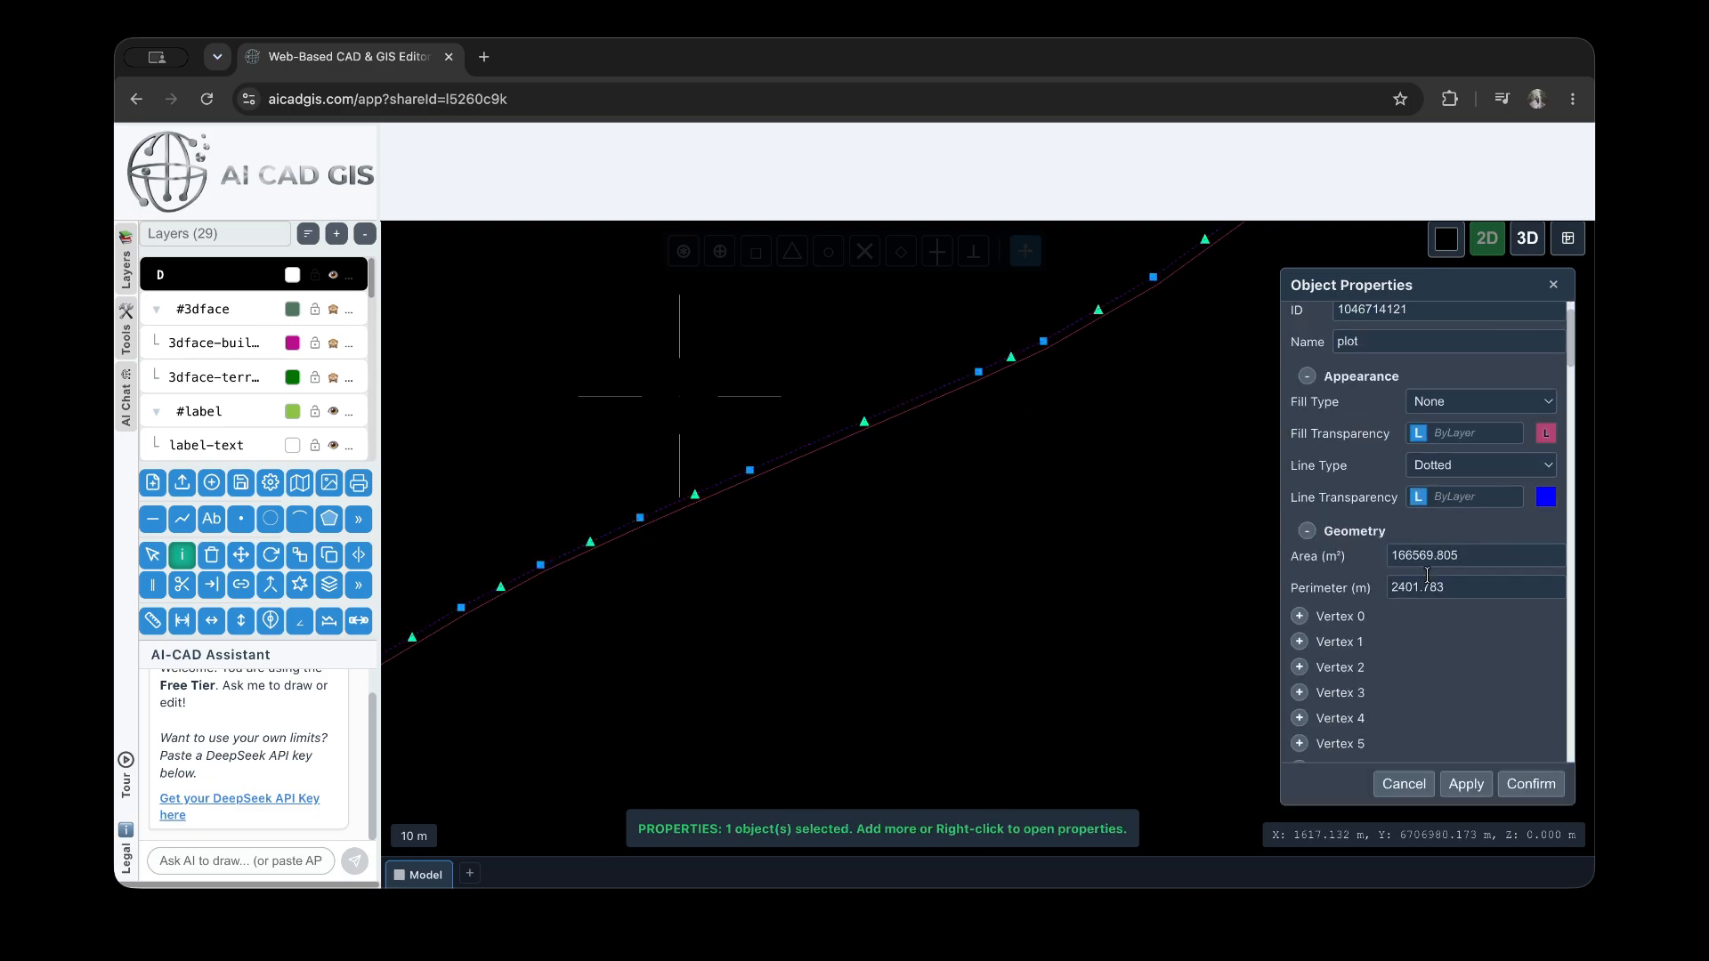
pyautogui.scroll(2, 1402, 453)
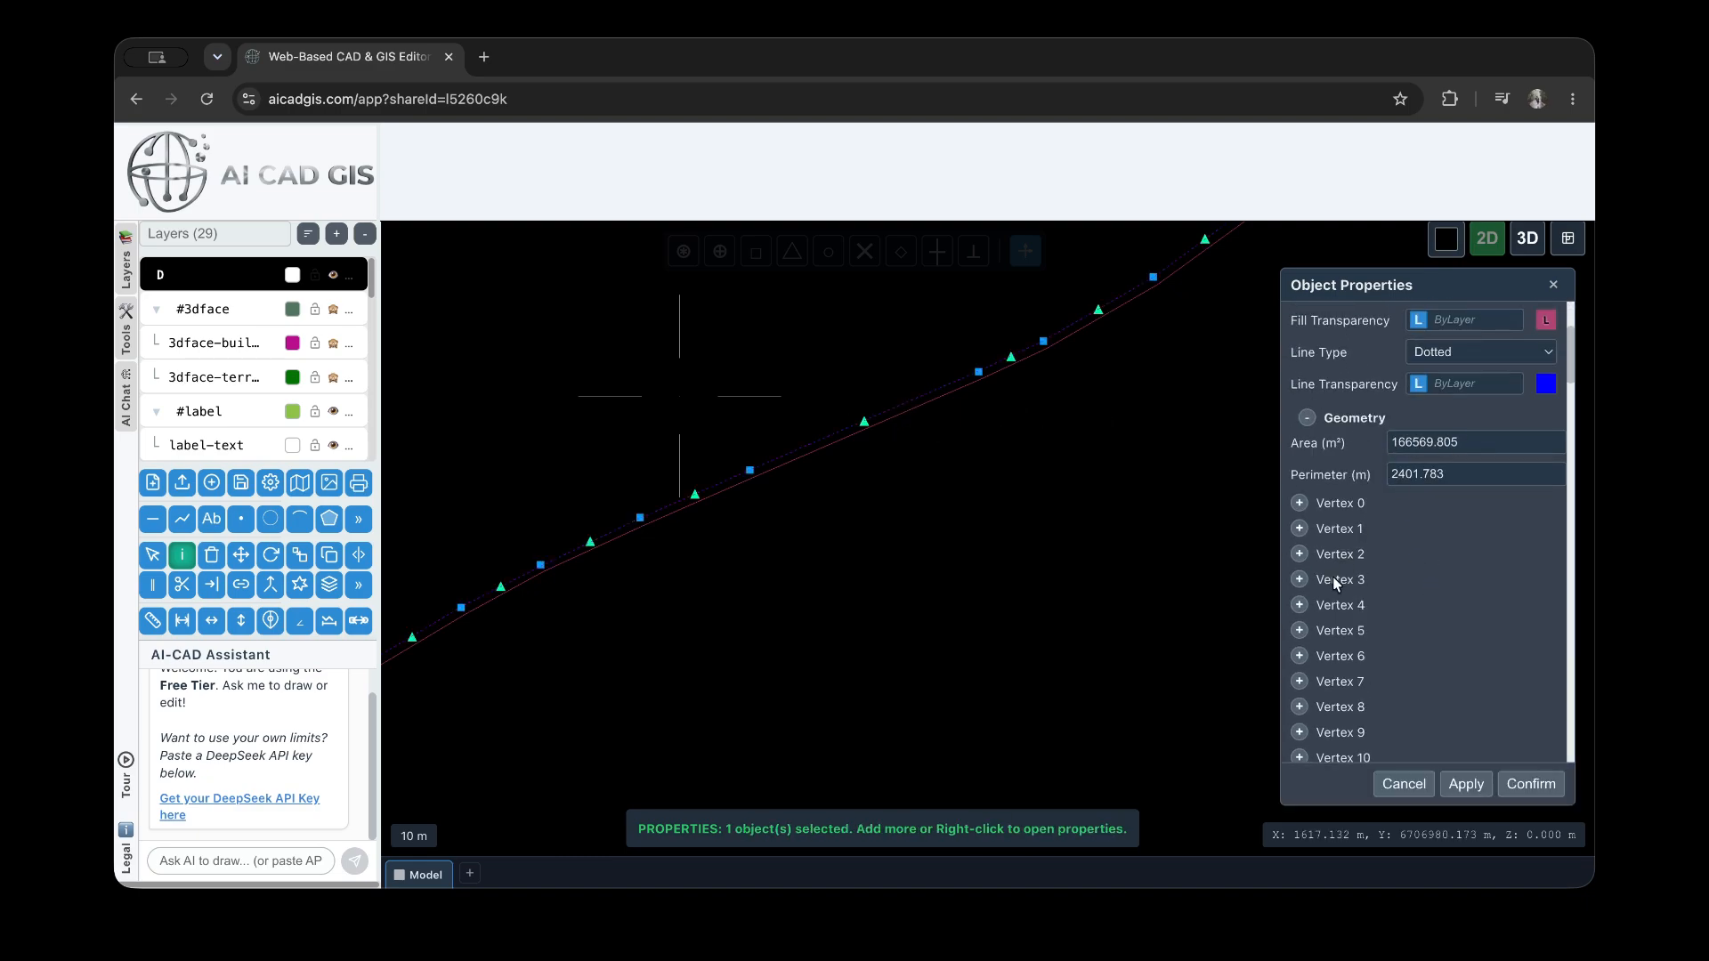
pyautogui.scroll(-2, 1335, 583)
pyautogui.click(1300, 582)
pyautogui.click(1458, 610)
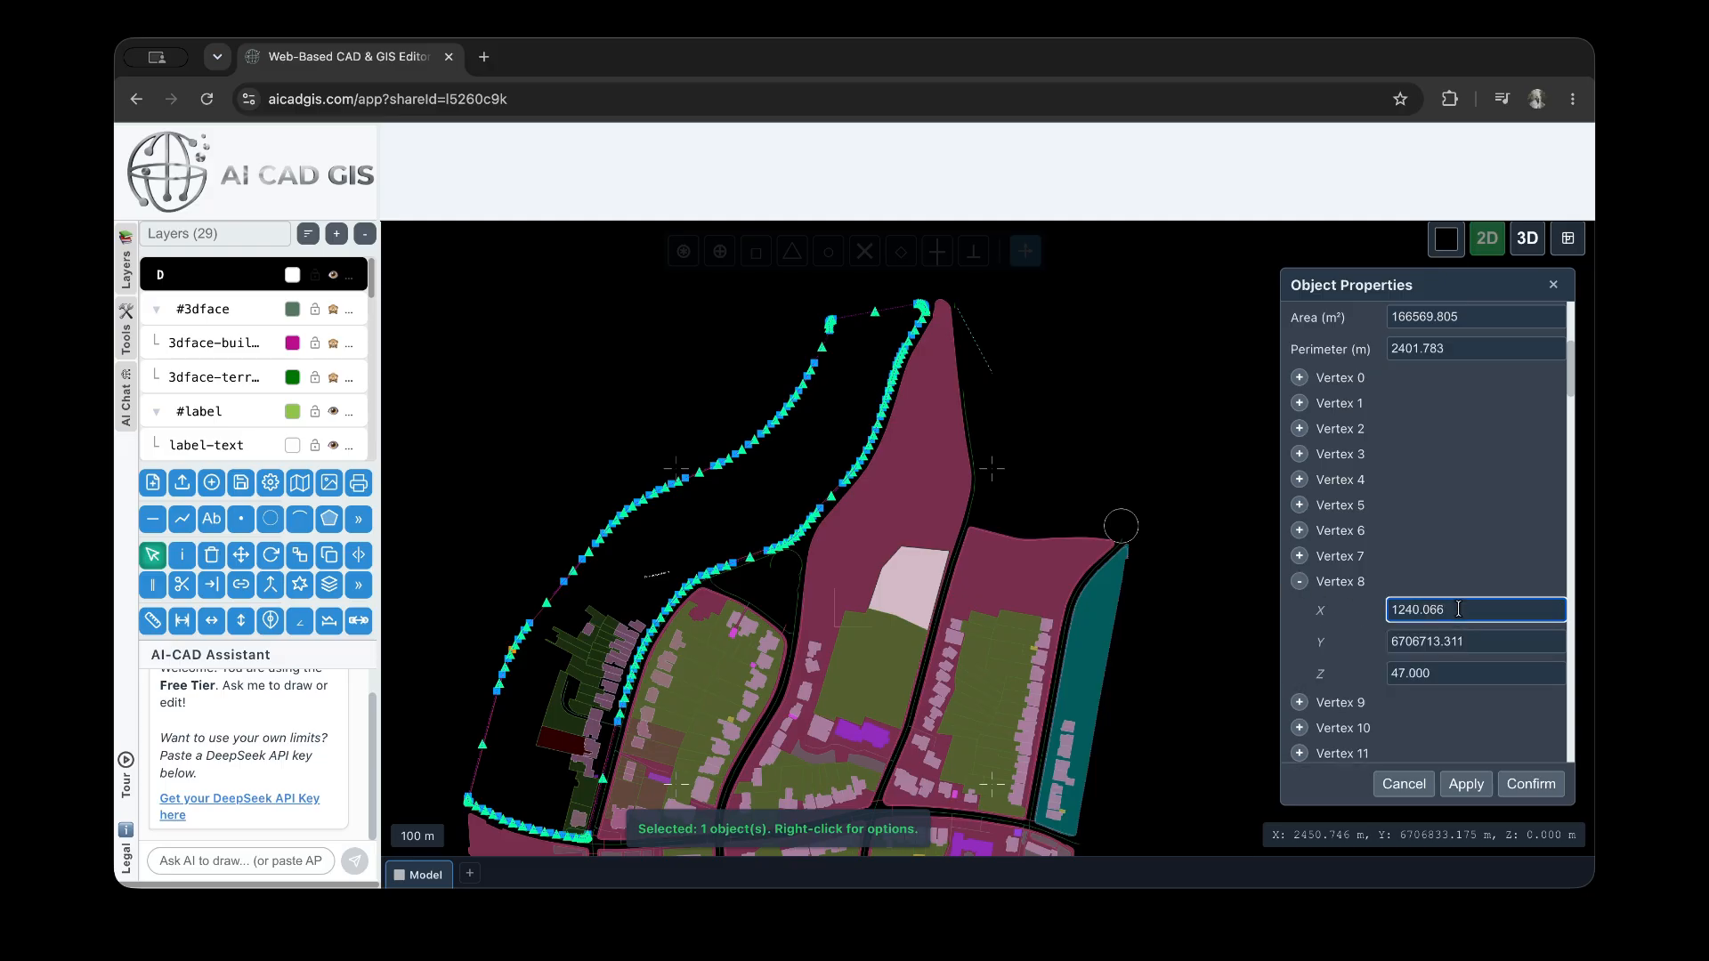
pyautogui.scroll(5, 445, 653)
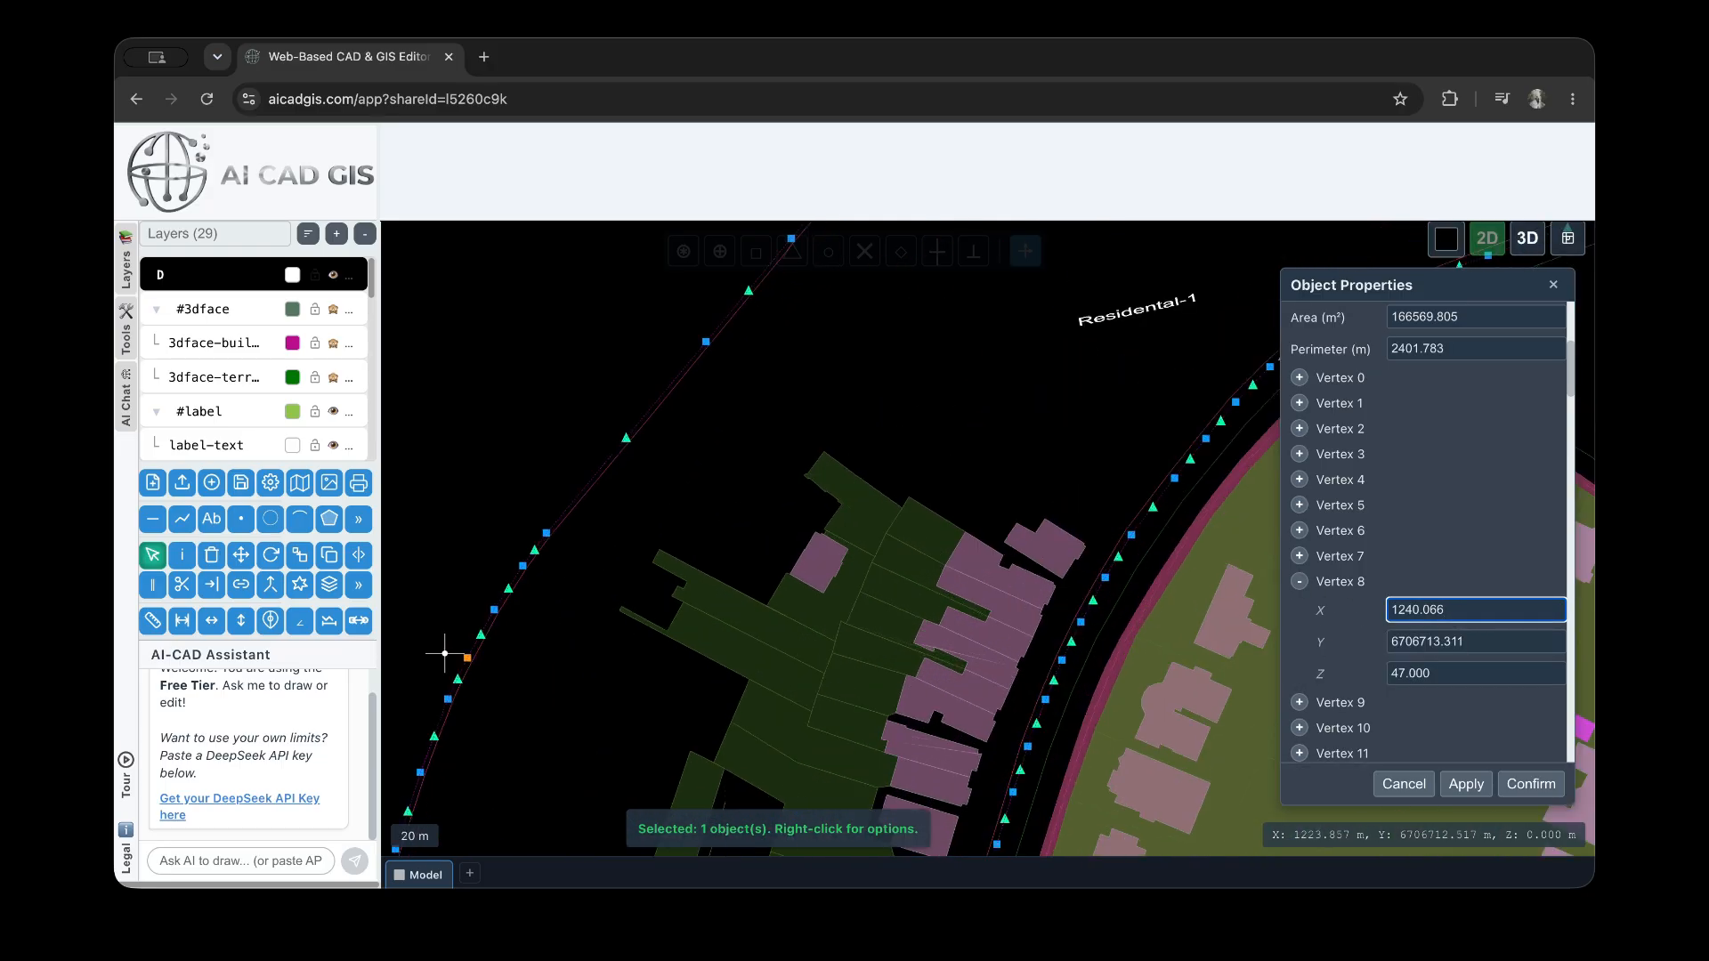
pyautogui.scroll(2, 445, 659)
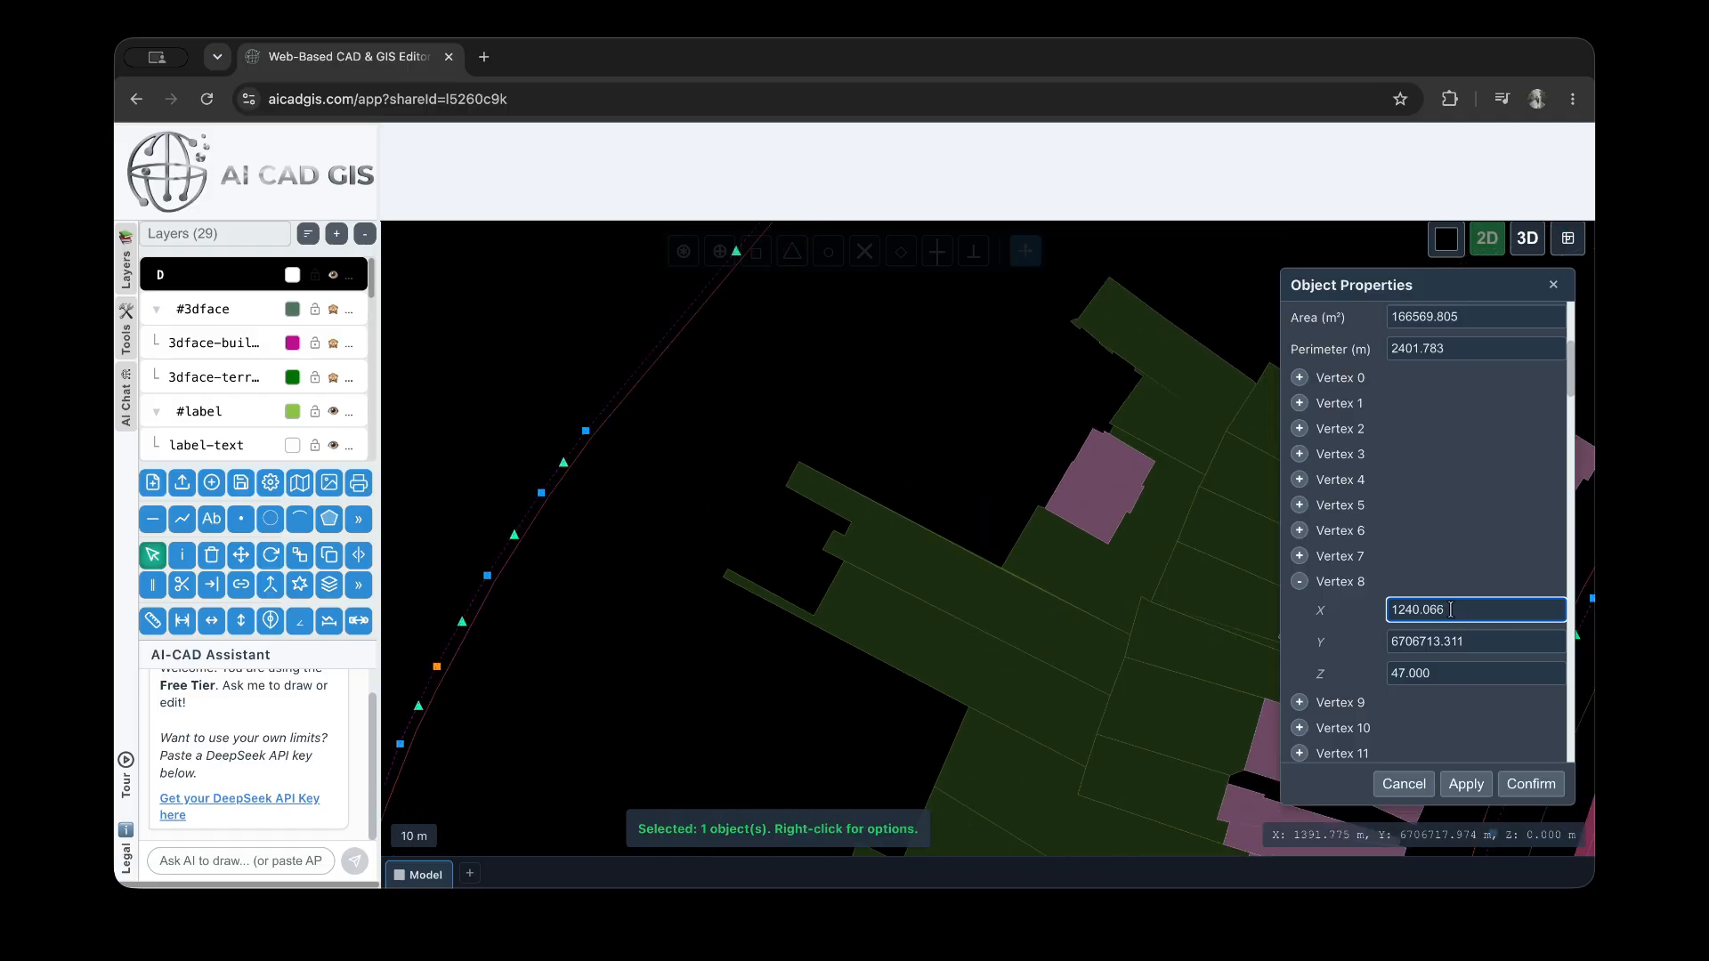
pyautogui.press('BackSpace')
pyautogui.click(1465, 784)
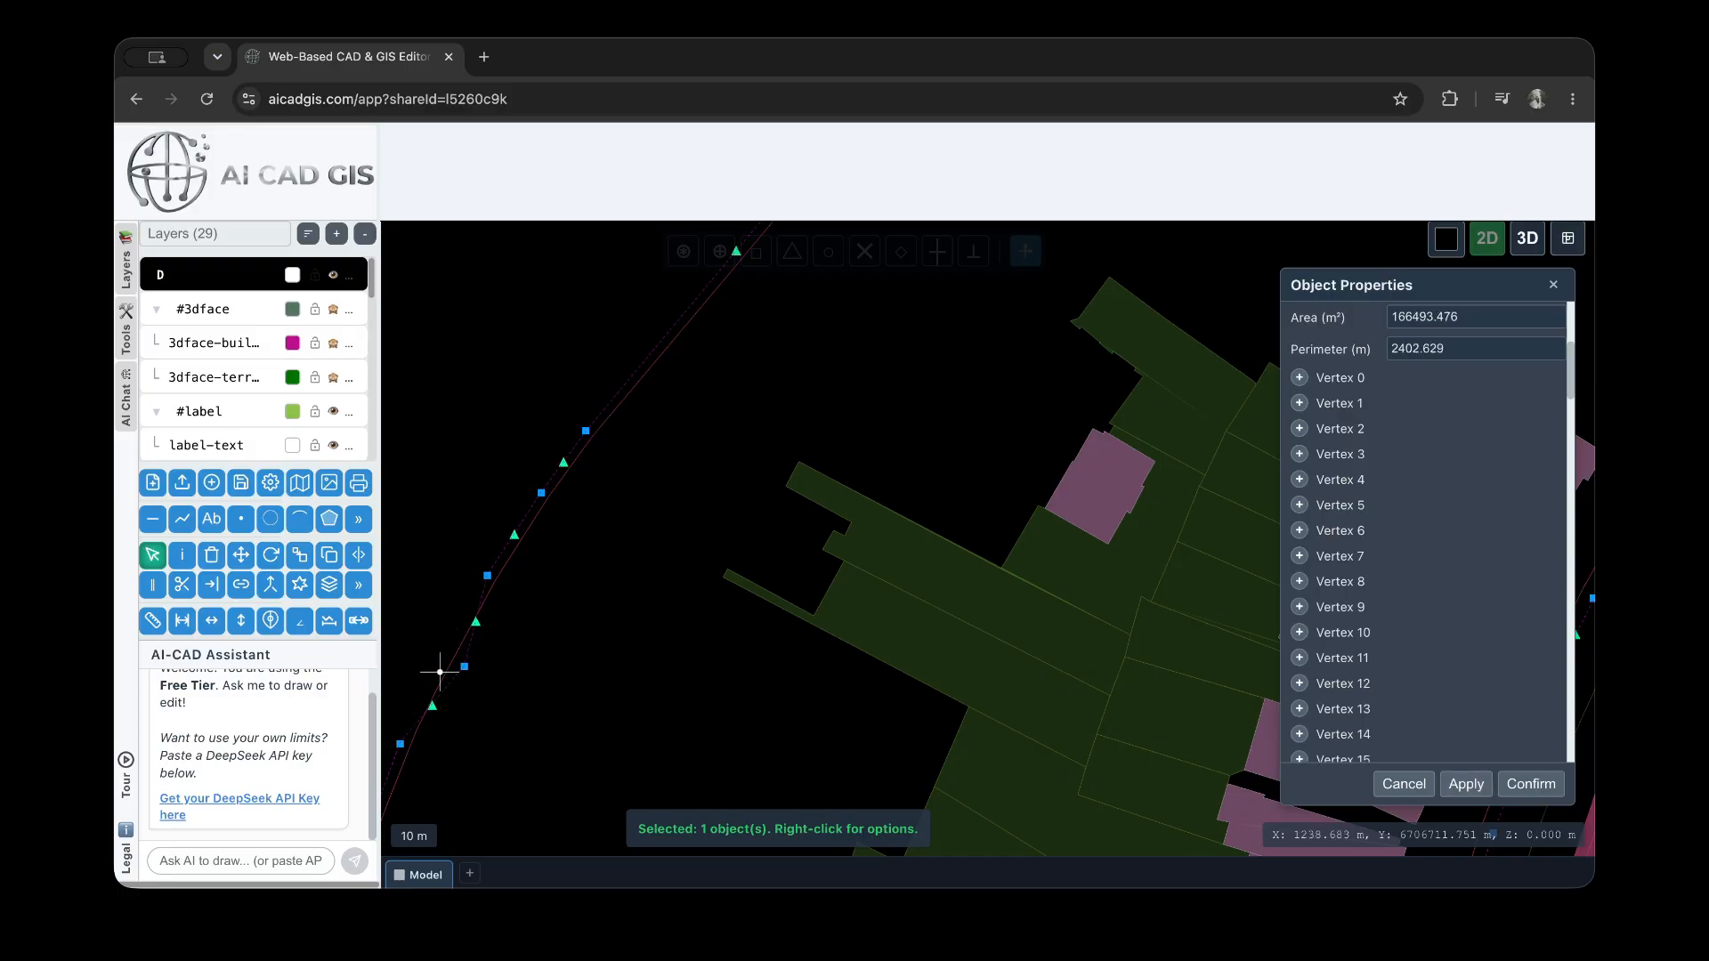
pyautogui.scroll(-5, 489, 648)
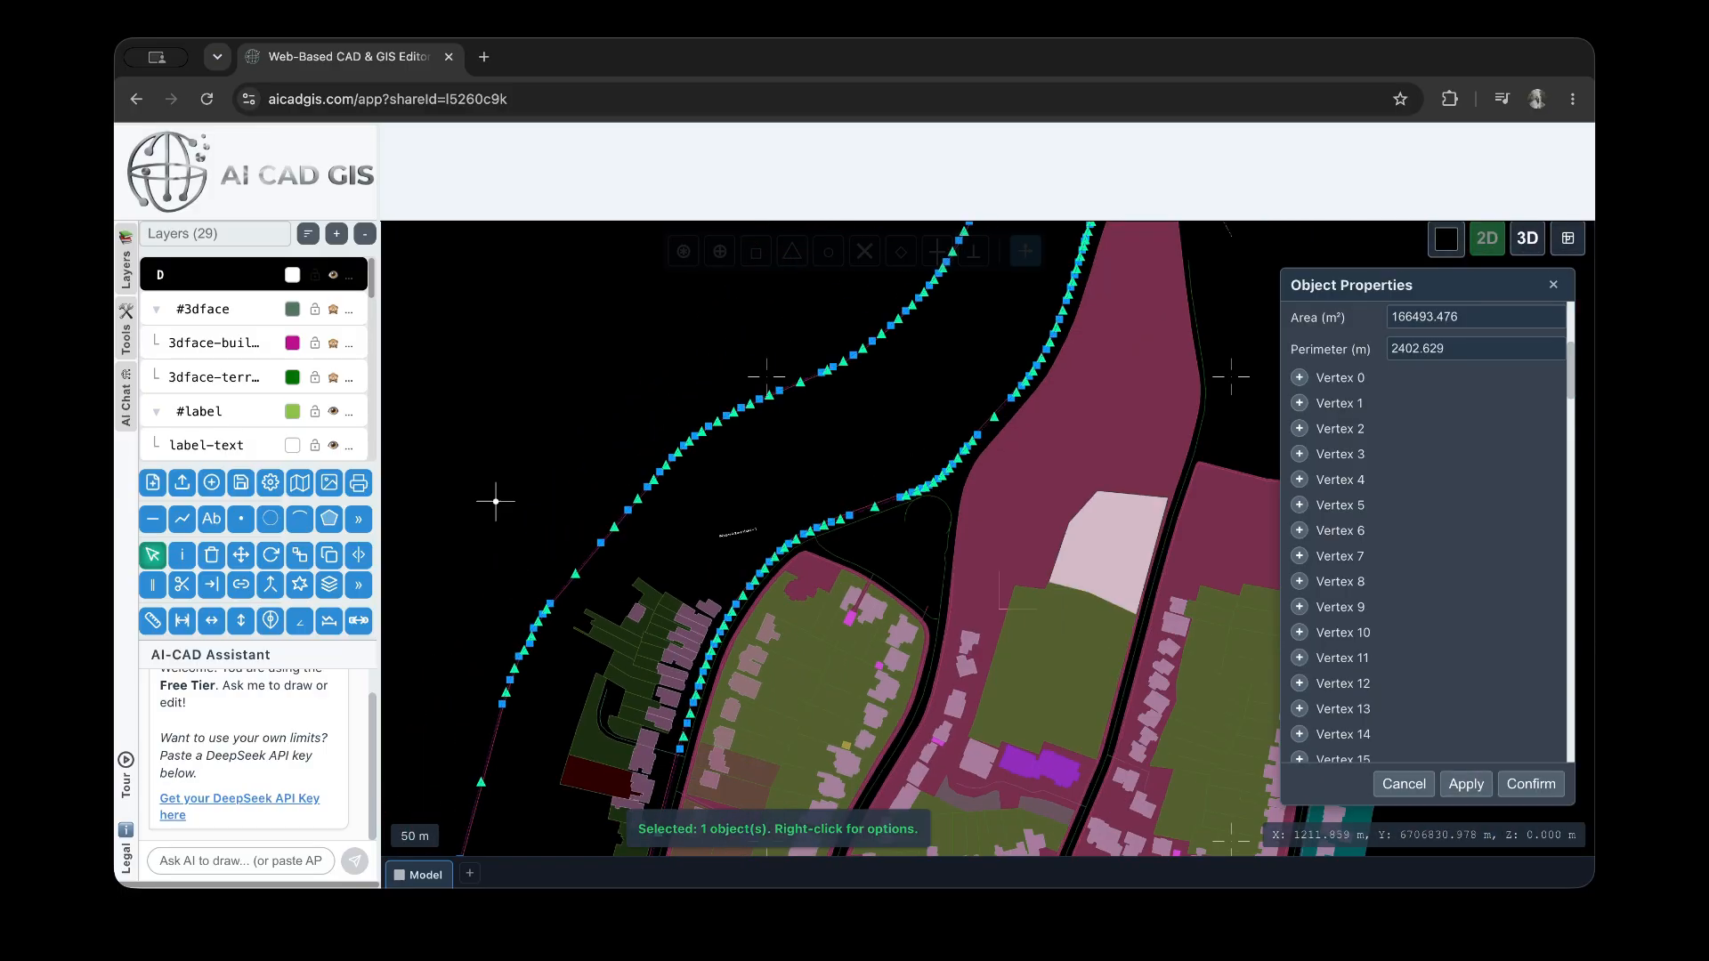
# Turn on the plot's name and ID labels, apply them and check both on the map
pyautogui.click(520, 459)
pyautogui.click(737, 452)
pyautogui.scroll(-20, 1353, 514)
pyautogui.scroll(-10, 1337, 565)
pyautogui.click(1317, 619)
pyautogui.click(1466, 783)
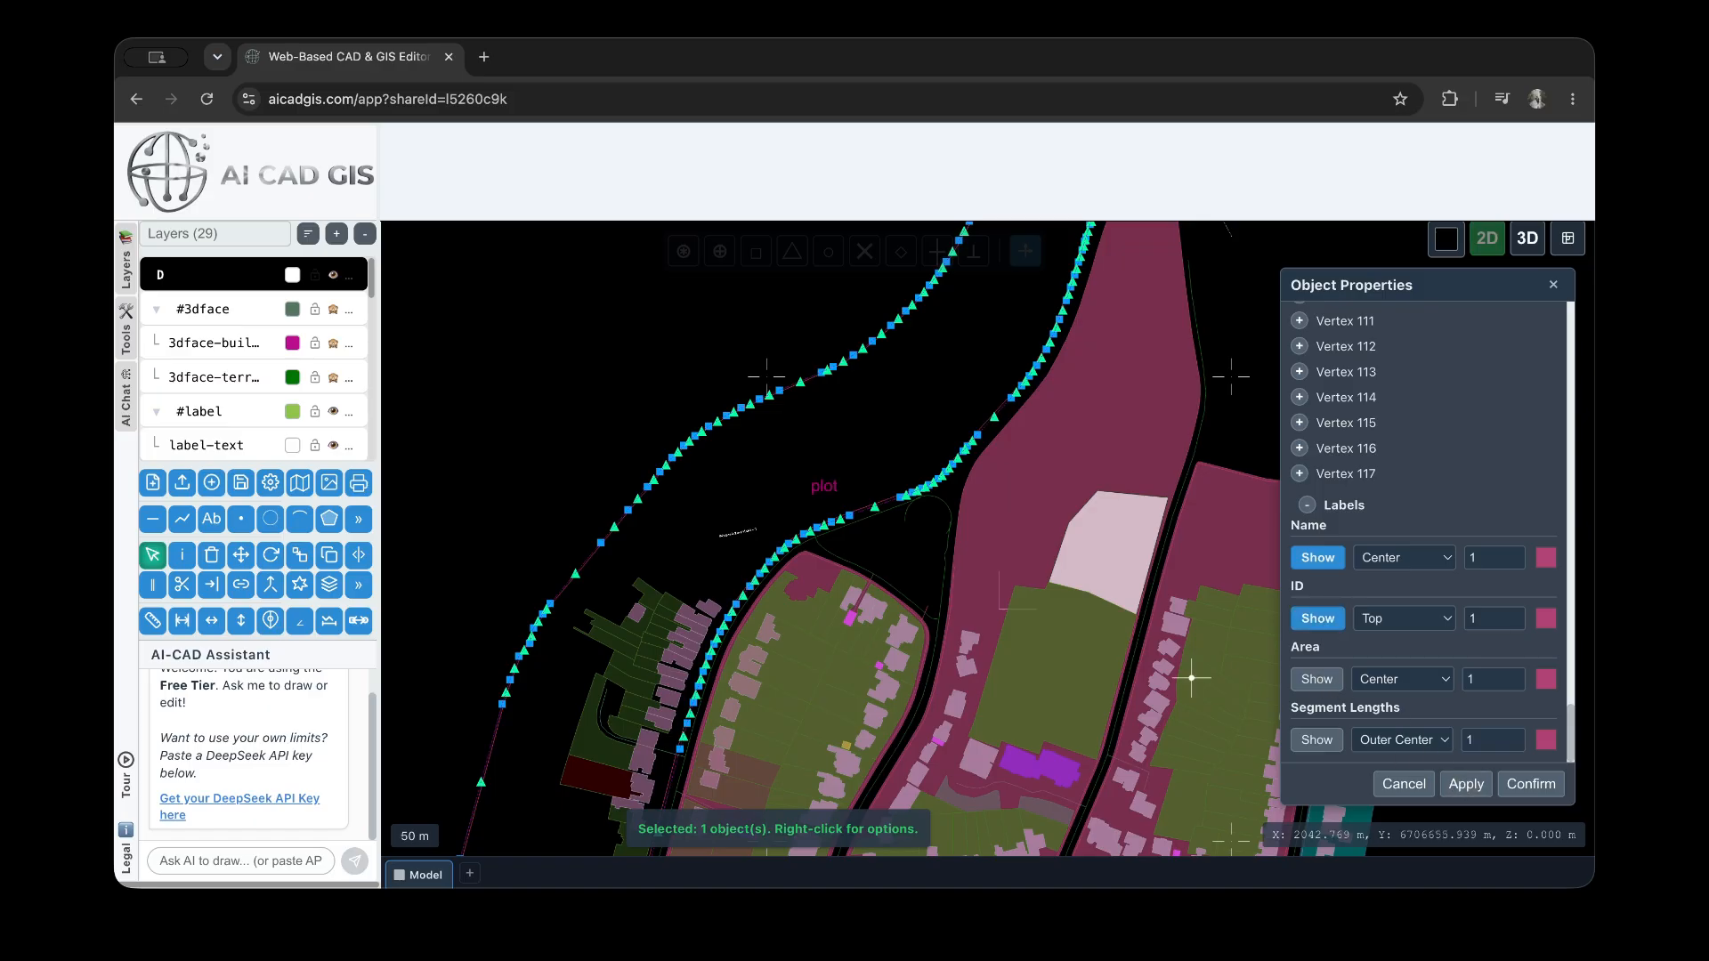
pyautogui.scroll(3, 841, 457)
pyautogui.scroll(20, 1421, 447)
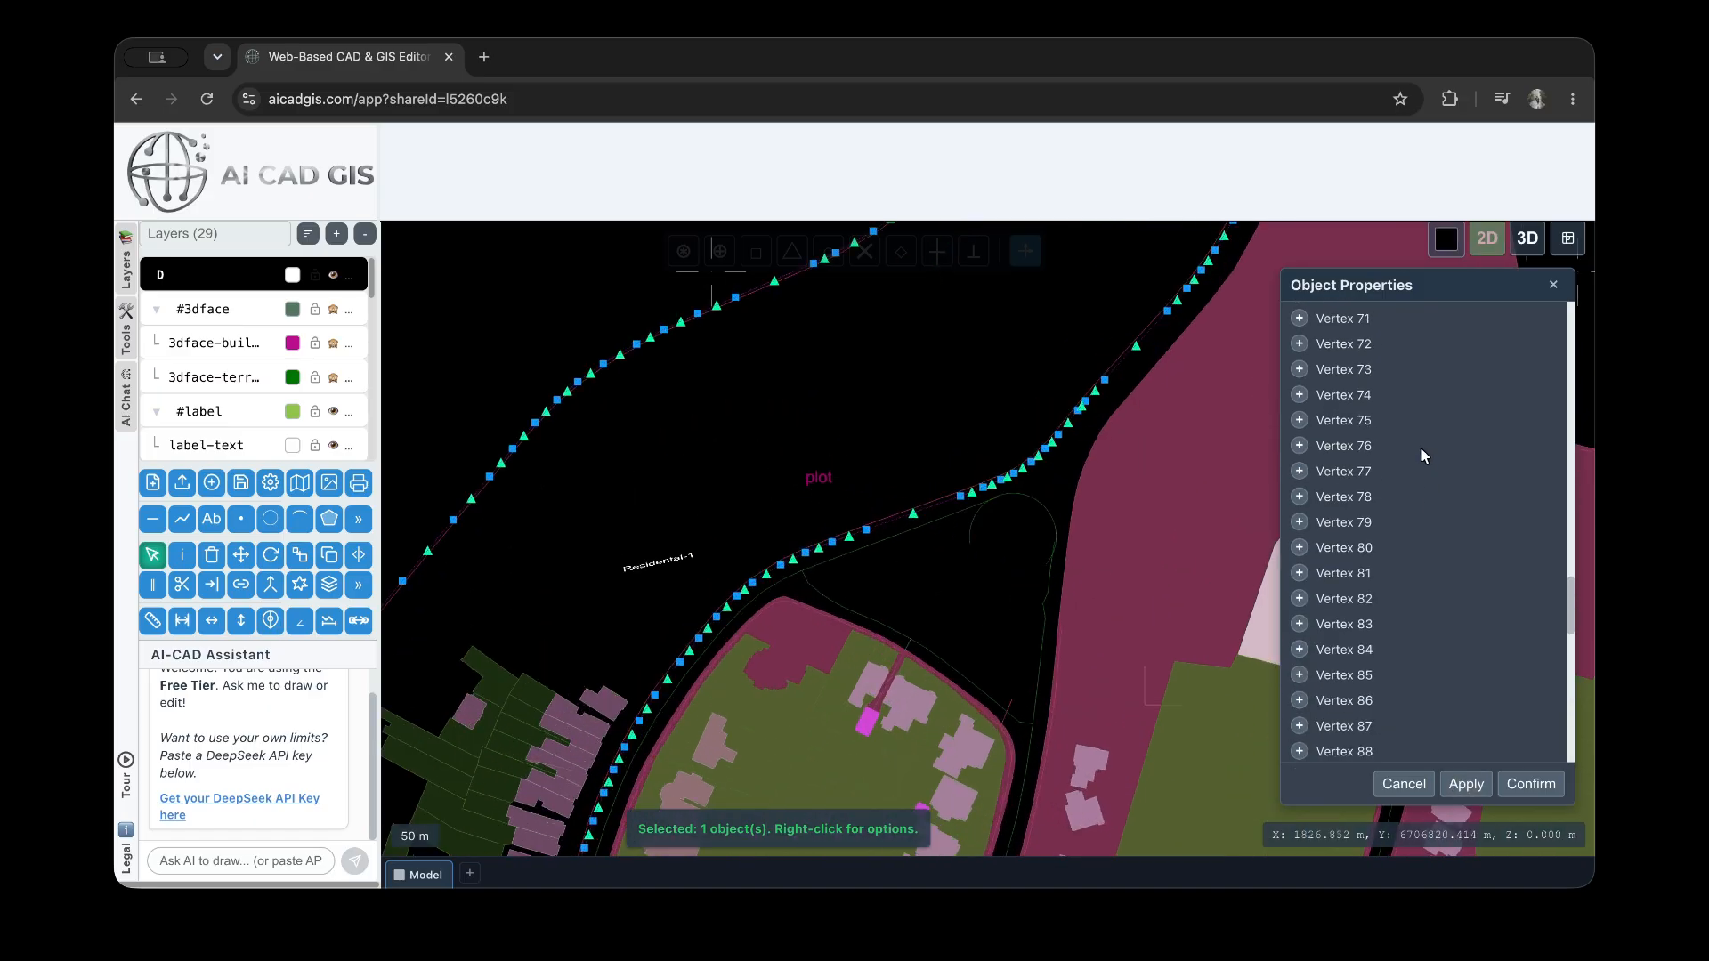
pyautogui.scroll(3, 1425, 490)
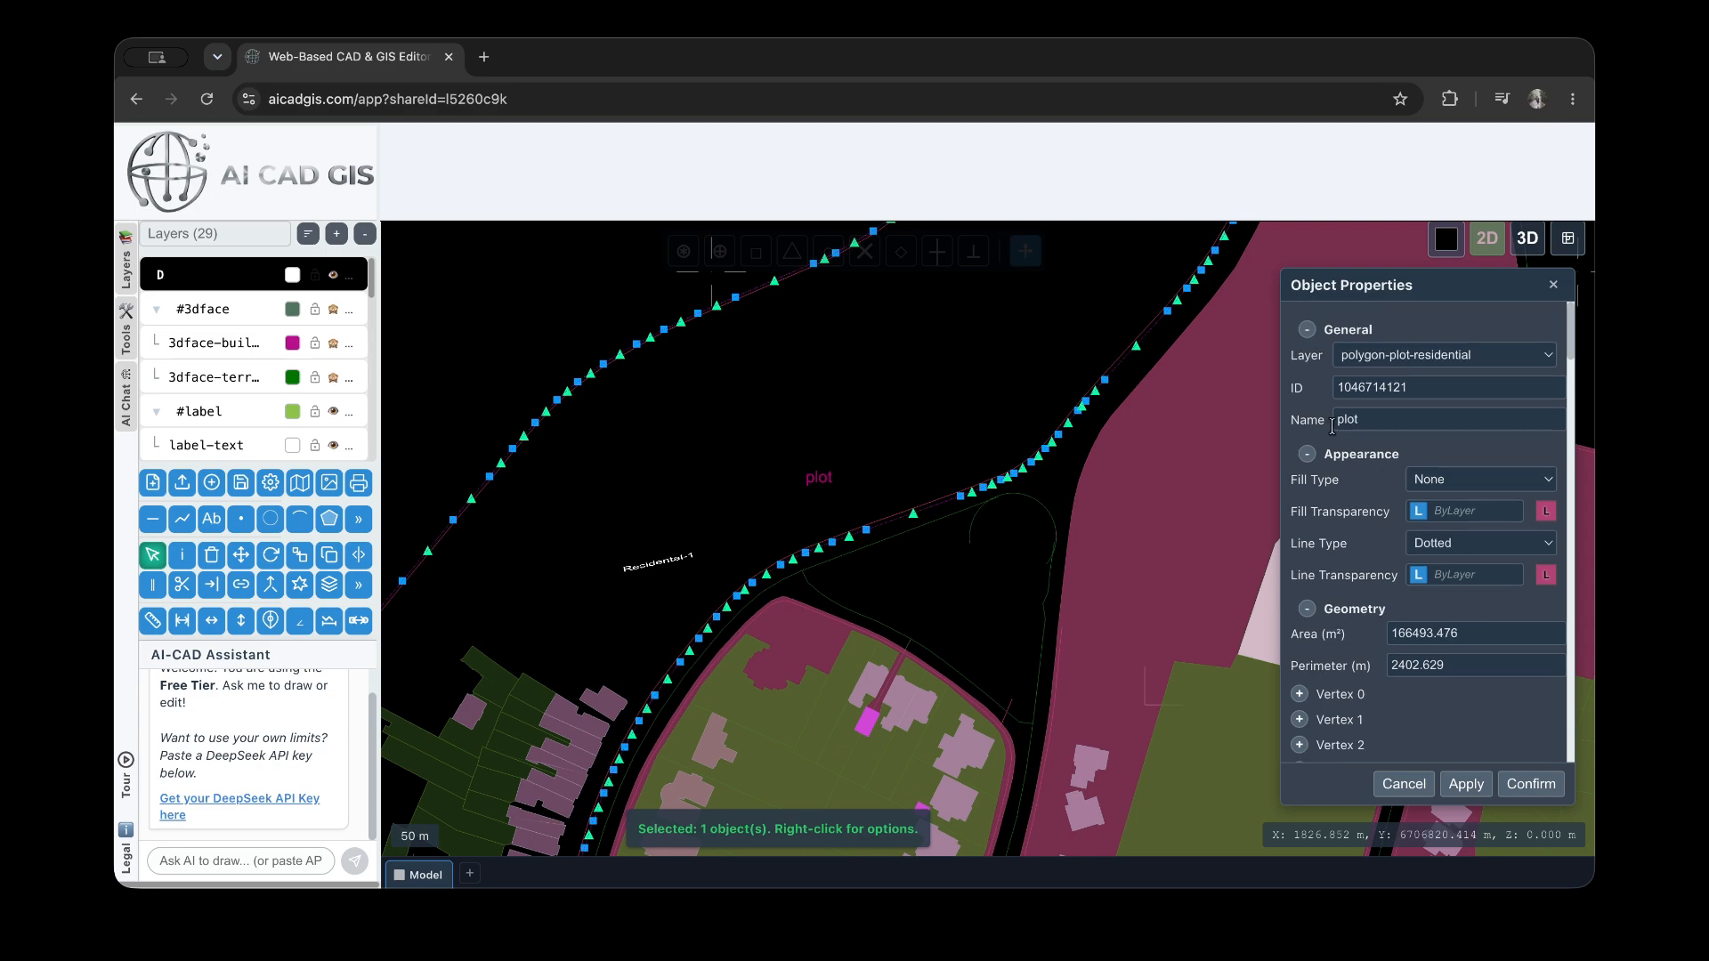
pyautogui.scroll(-5, 856, 530)
pyautogui.scroll(3, 1008, 386)
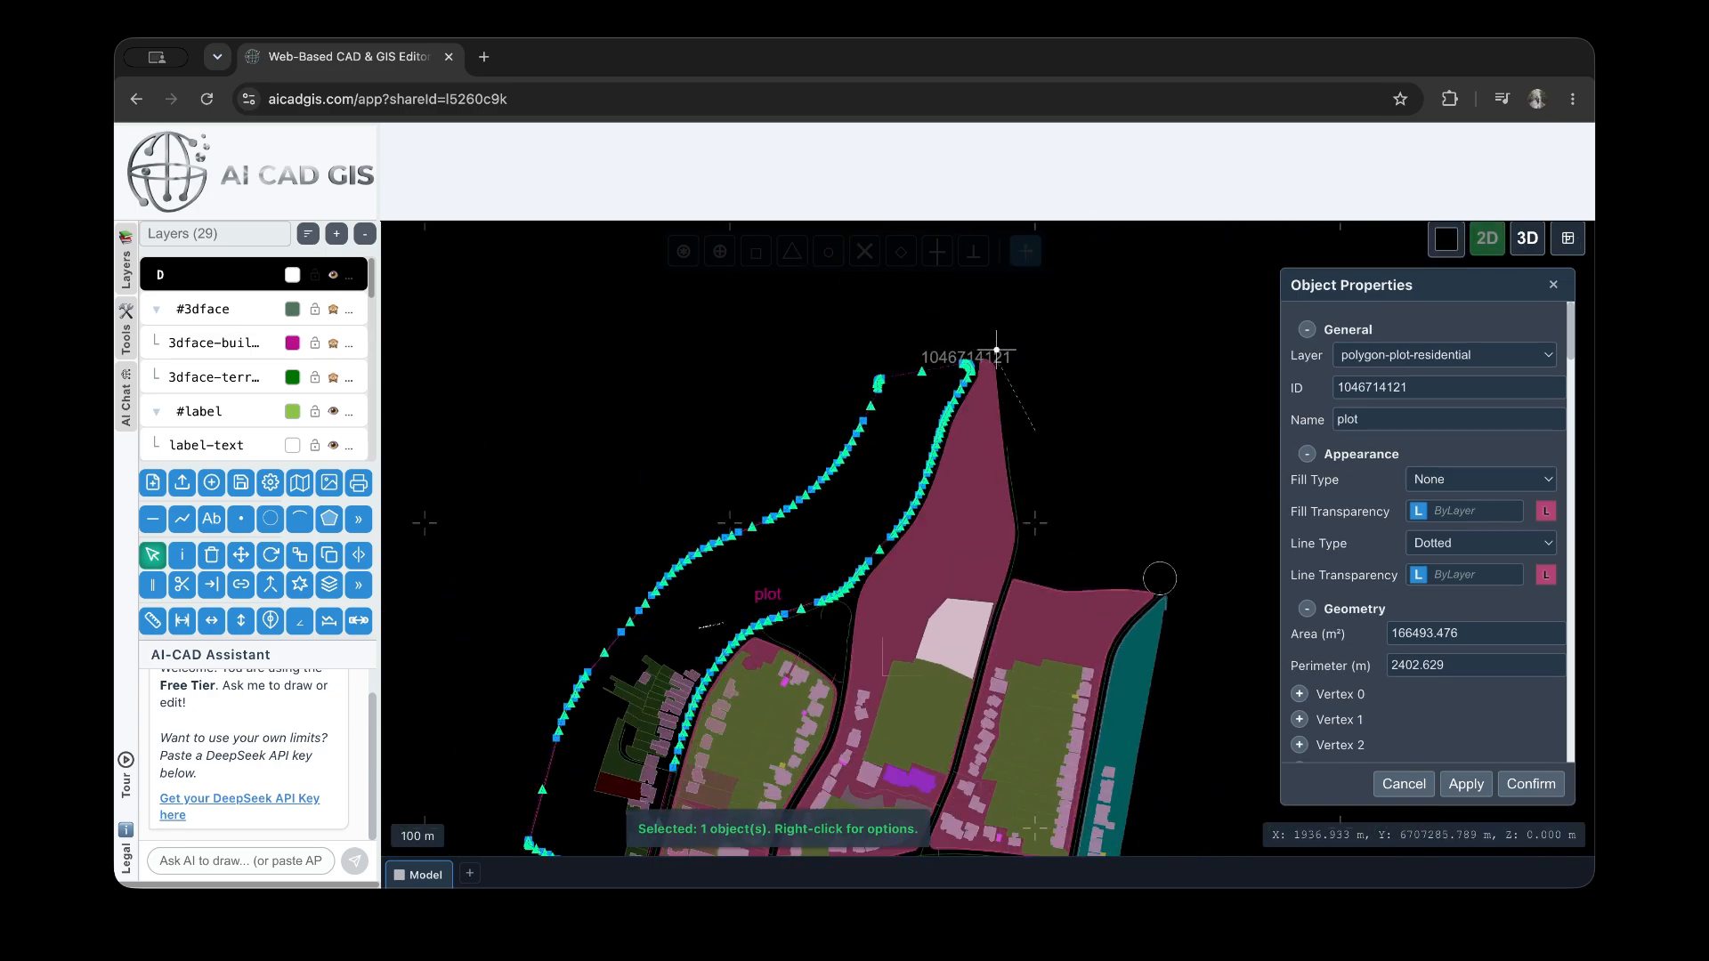
# Set the plot's ID label placement to Left and apply it
pyautogui.scroll(-20, 1368, 559)
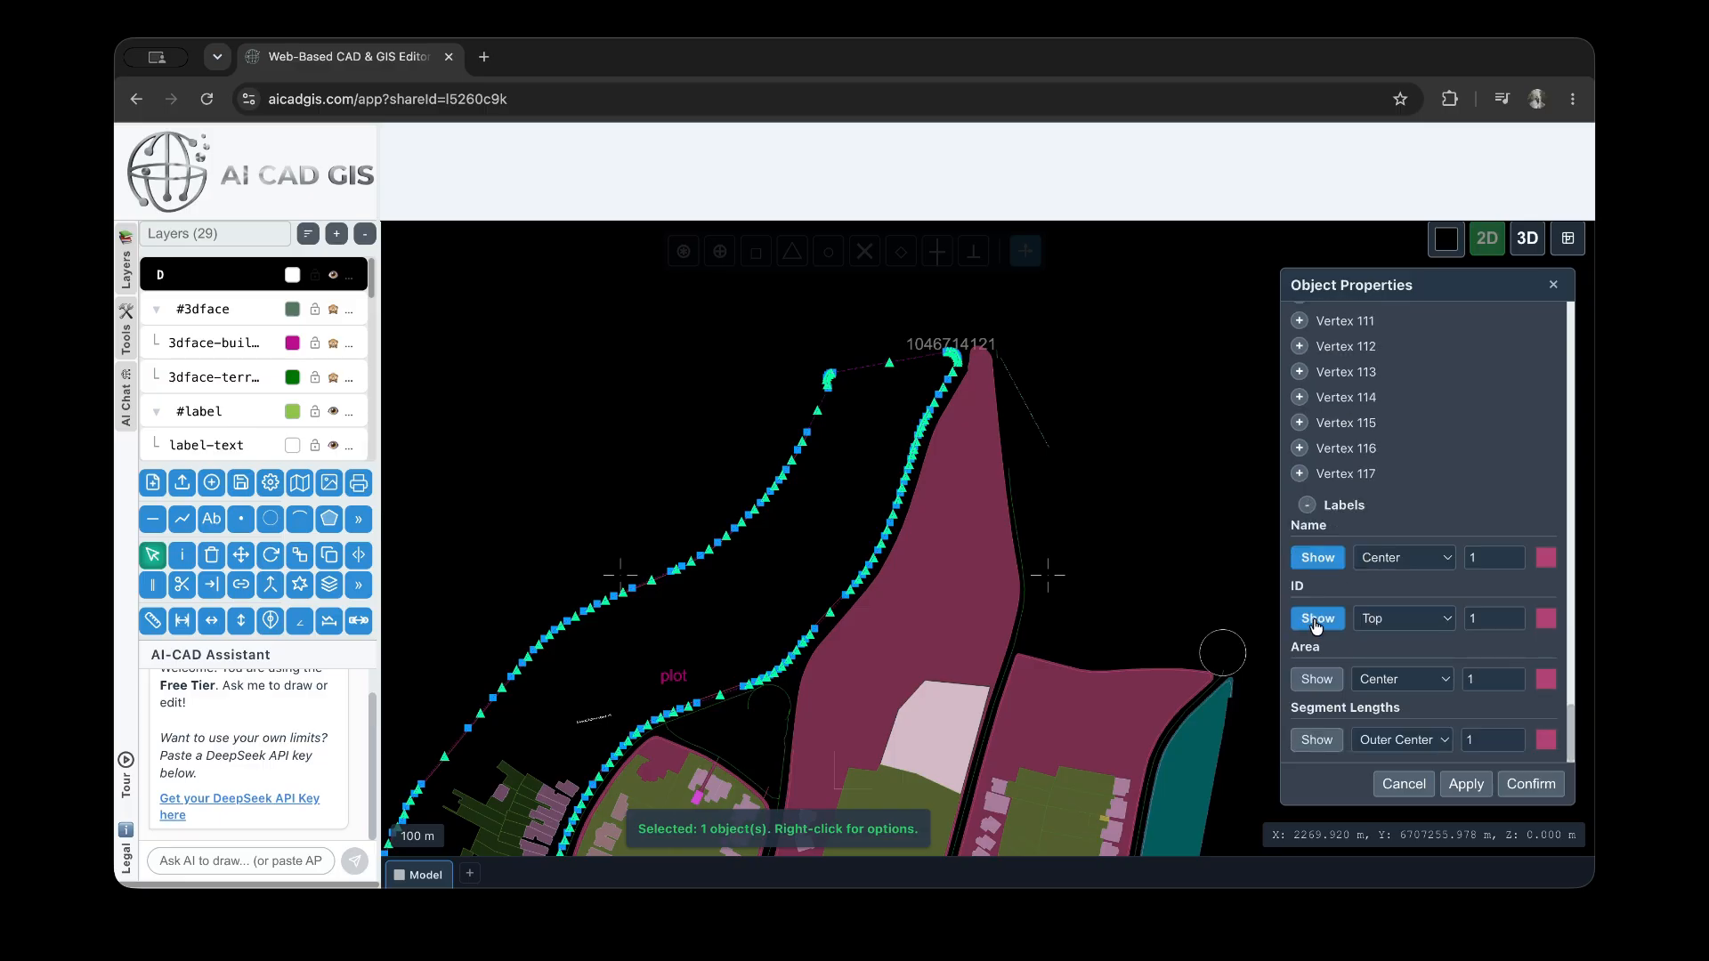
pyautogui.click(1419, 625)
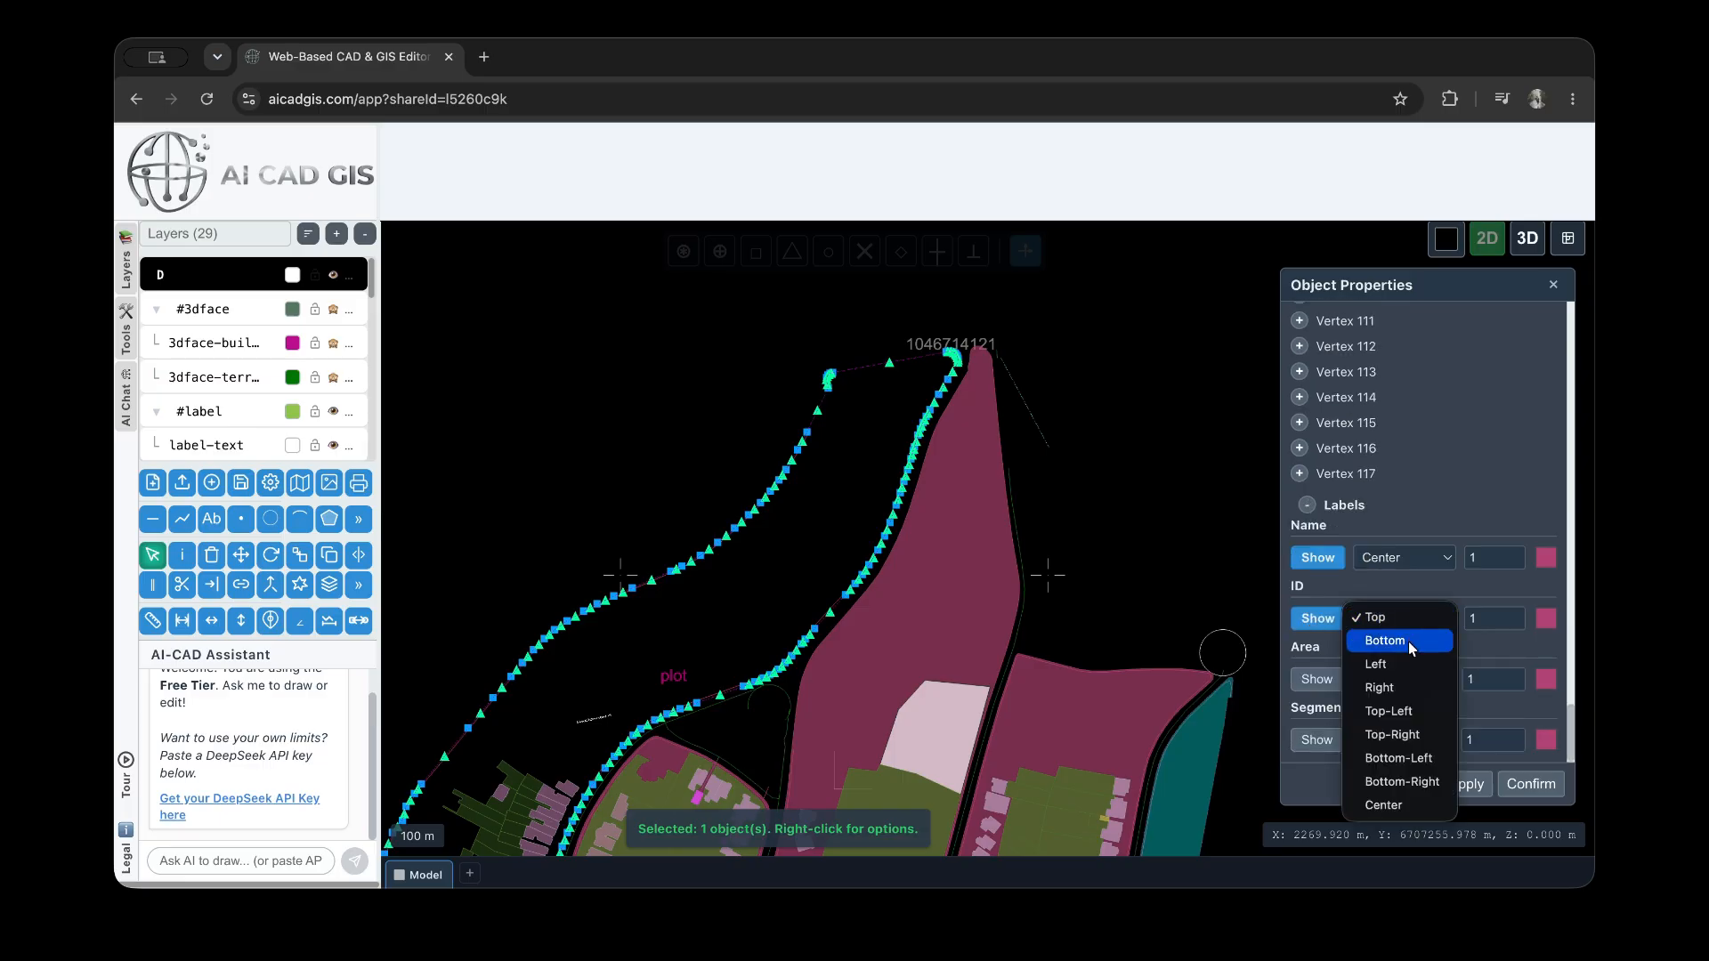
pyautogui.click(1413, 664)
pyautogui.click(1467, 783)
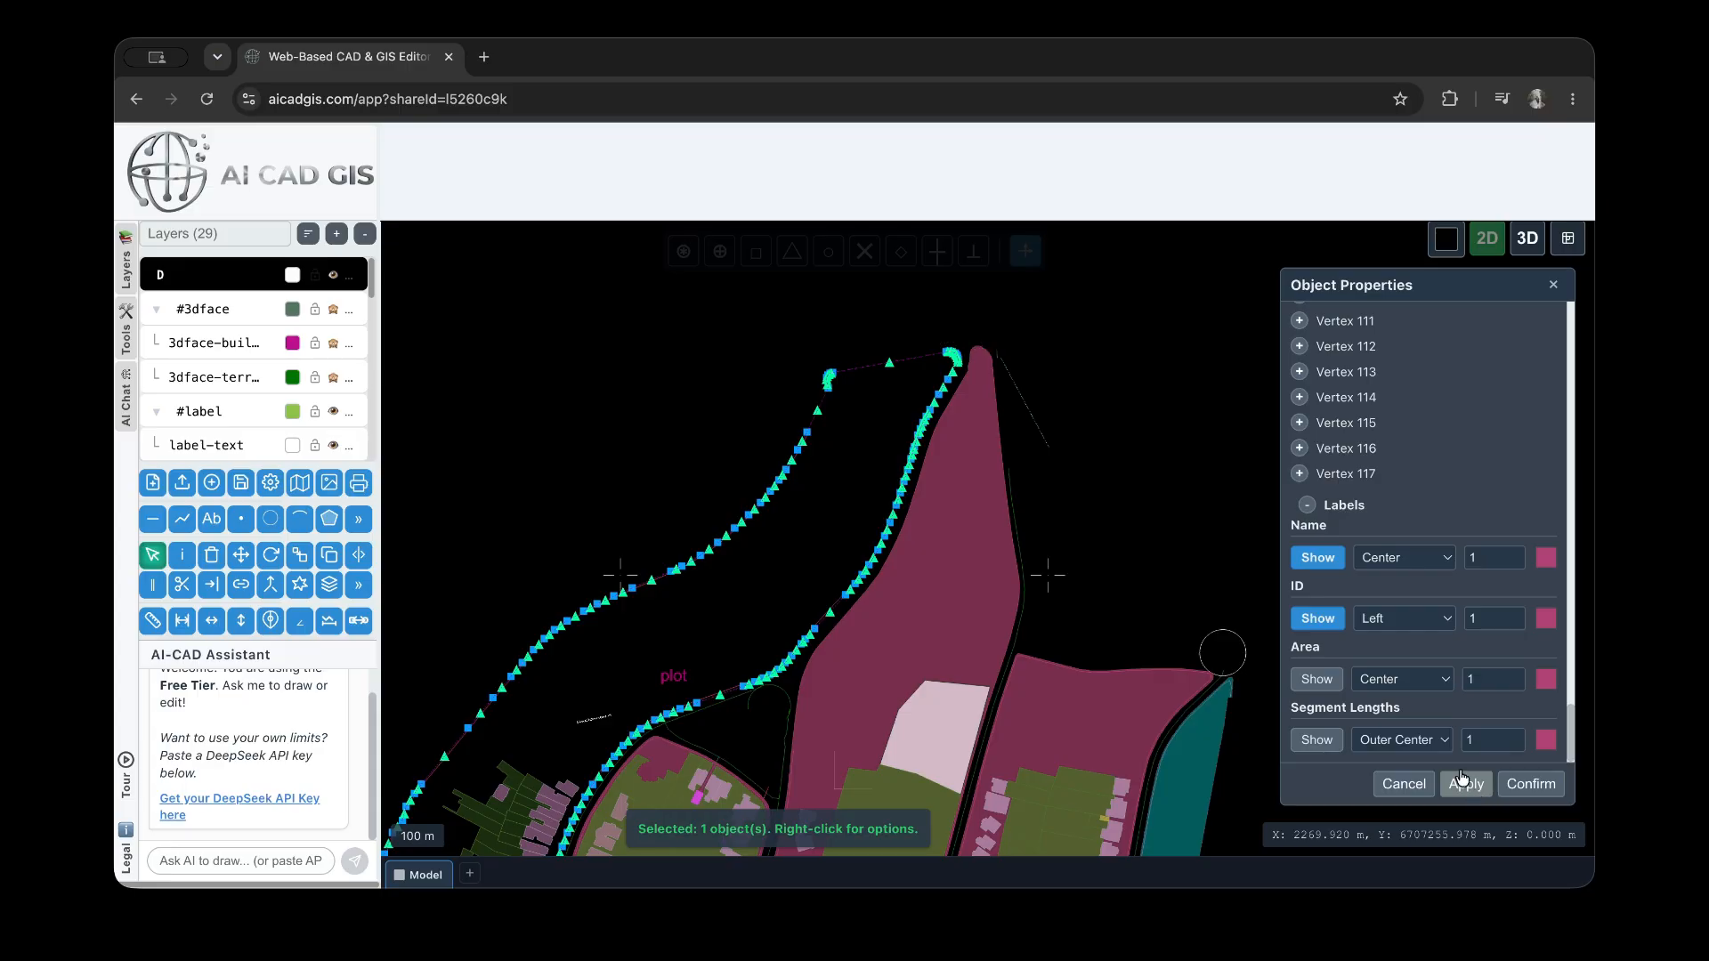
pyautogui.scroll(-3, 1140, 460)
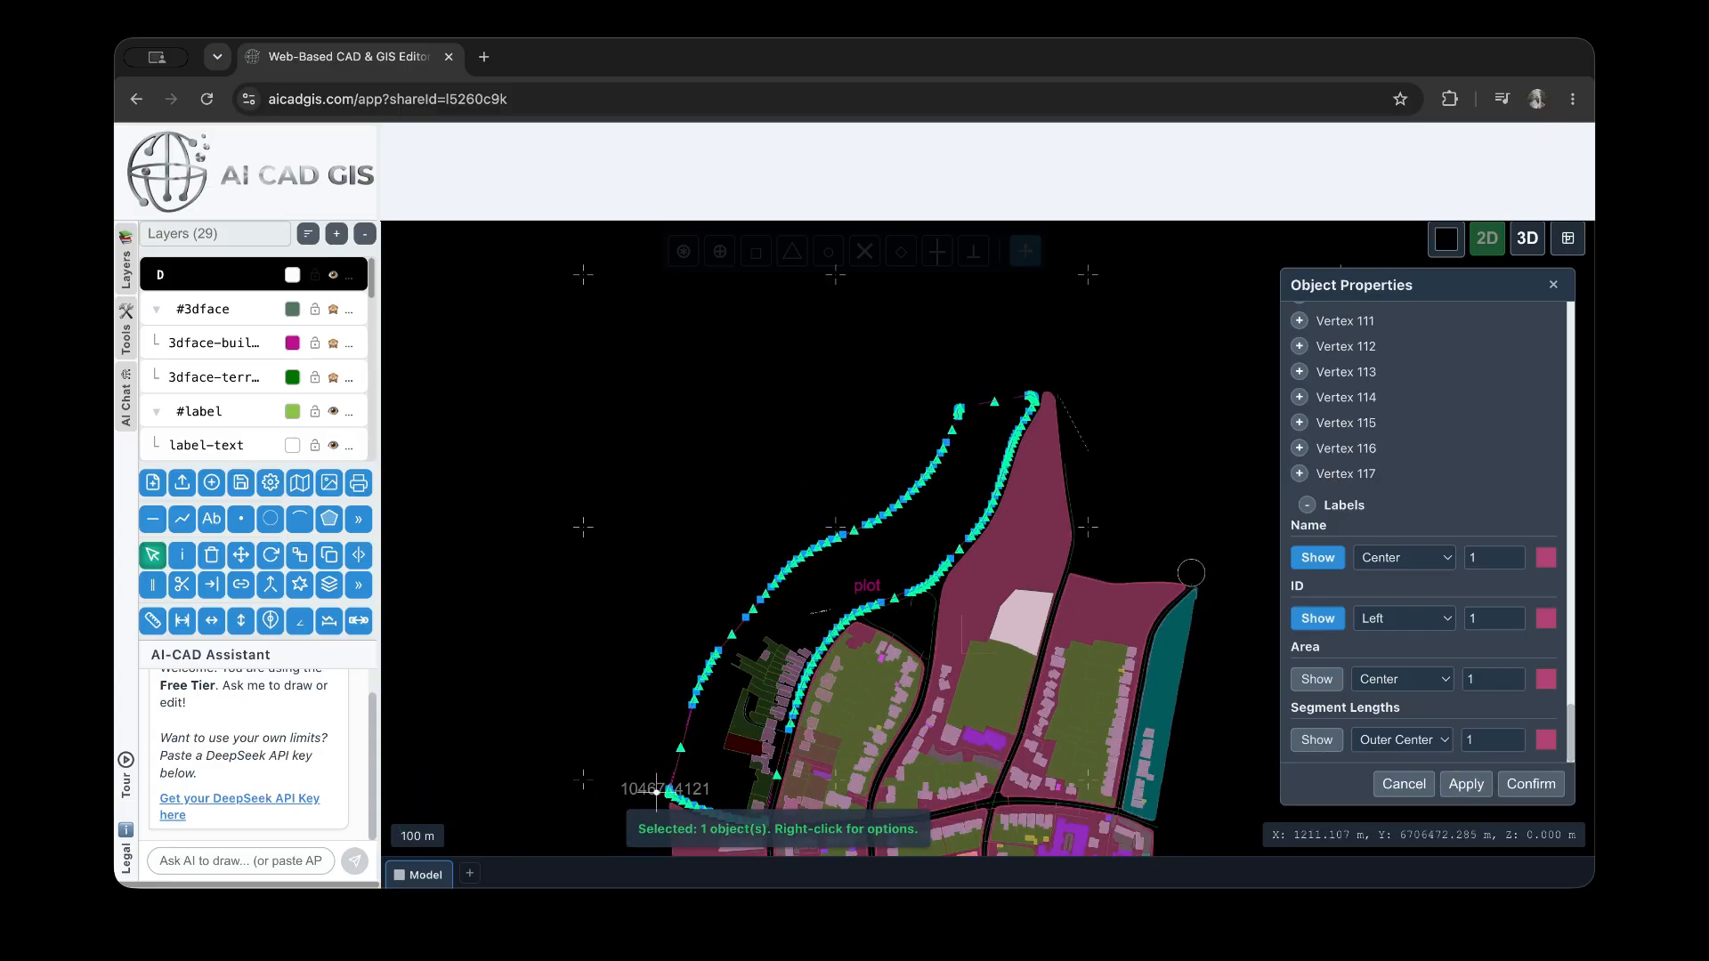
# Turn on the plot's area and segment length labels and apply them
pyautogui.click(1317, 679)
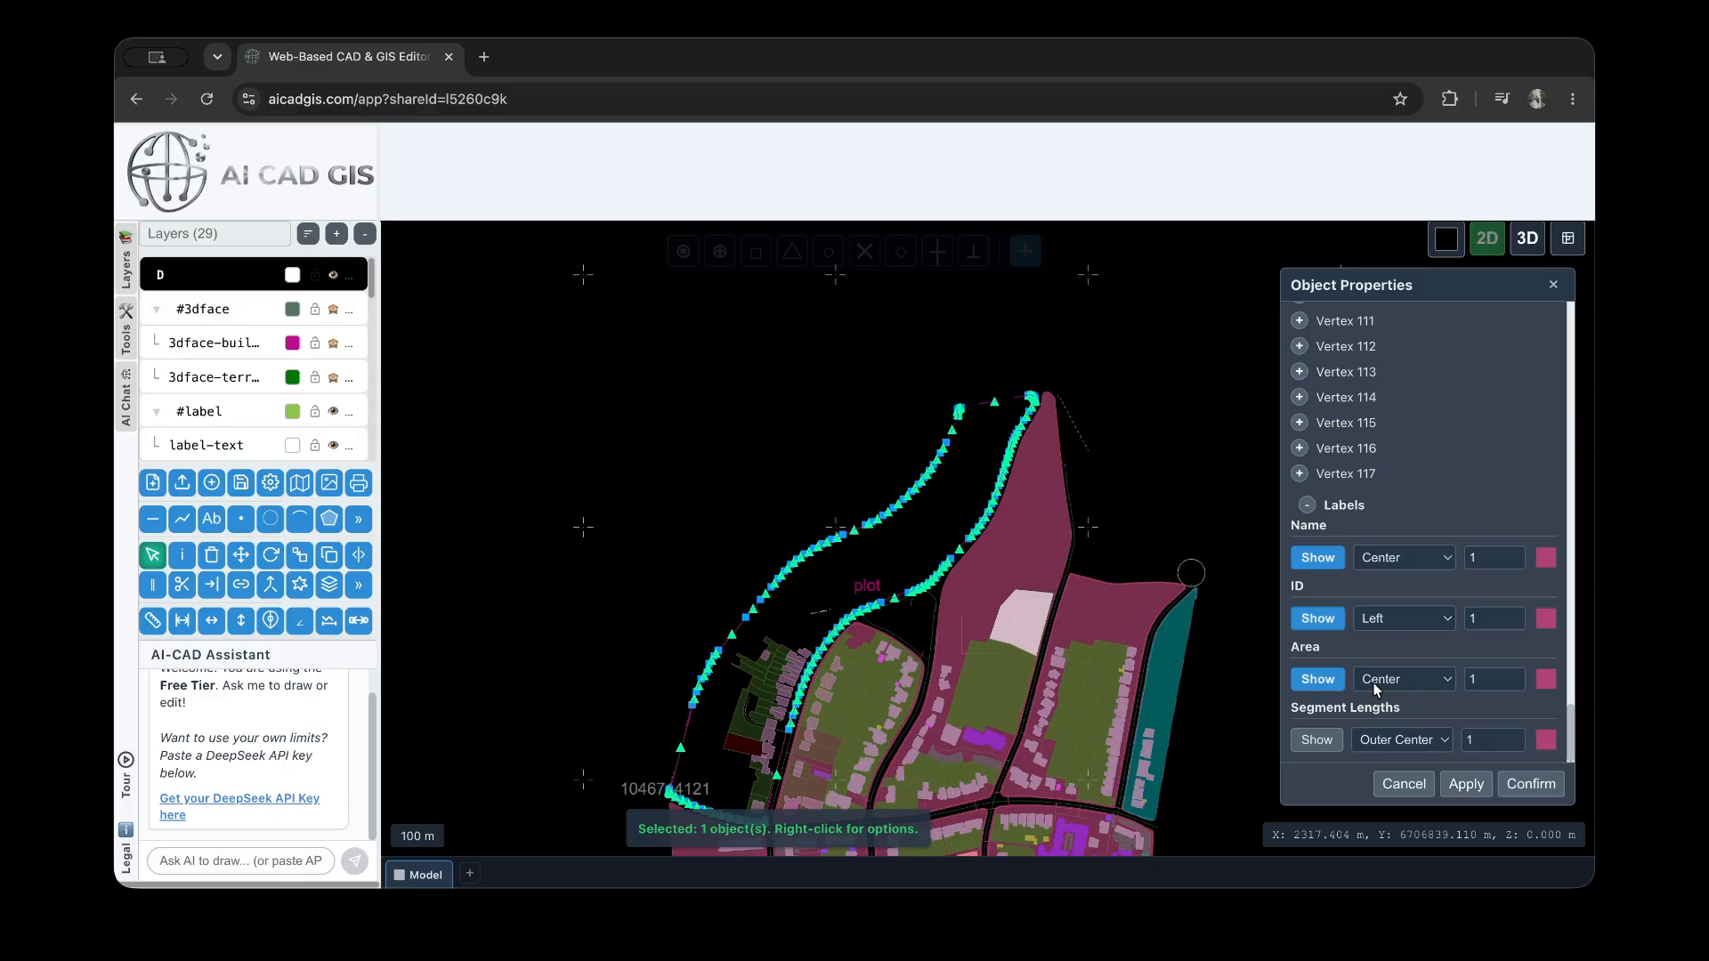
pyautogui.click(1317, 740)
pyautogui.click(1466, 783)
pyautogui.scroll(5, 815, 614)
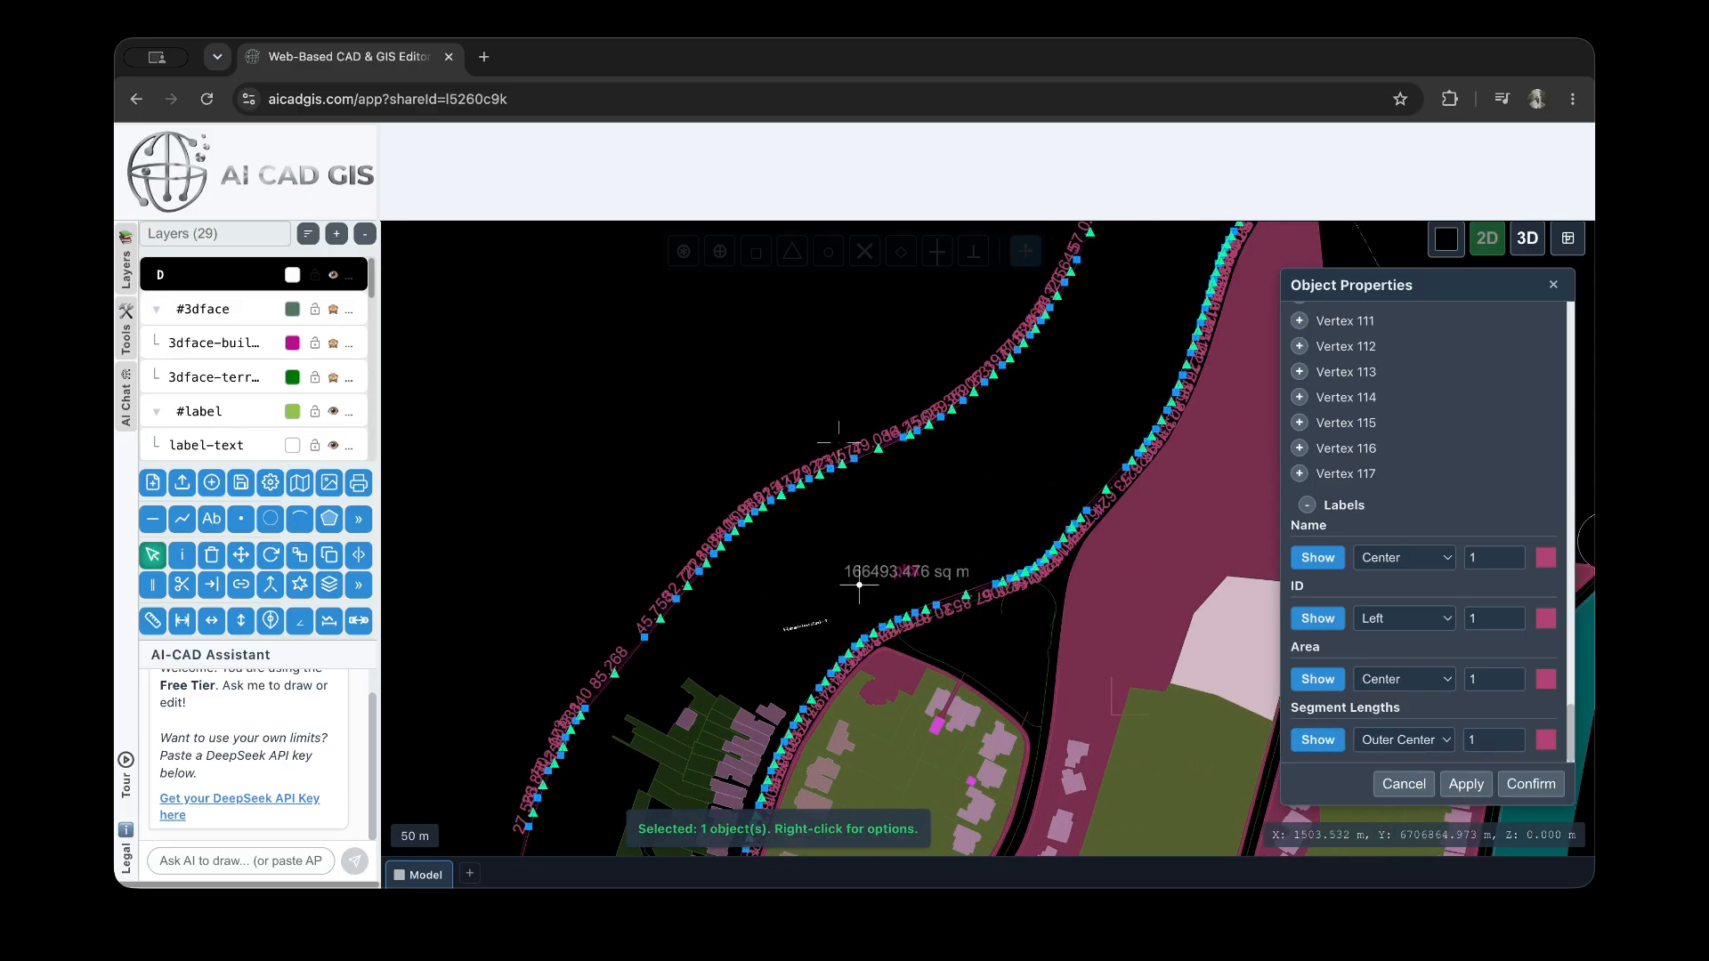
# Turn off the plot's name label, apply the change, check the segment length labels and deselect the plot
pyautogui.click(1317, 558)
pyautogui.click(1466, 784)
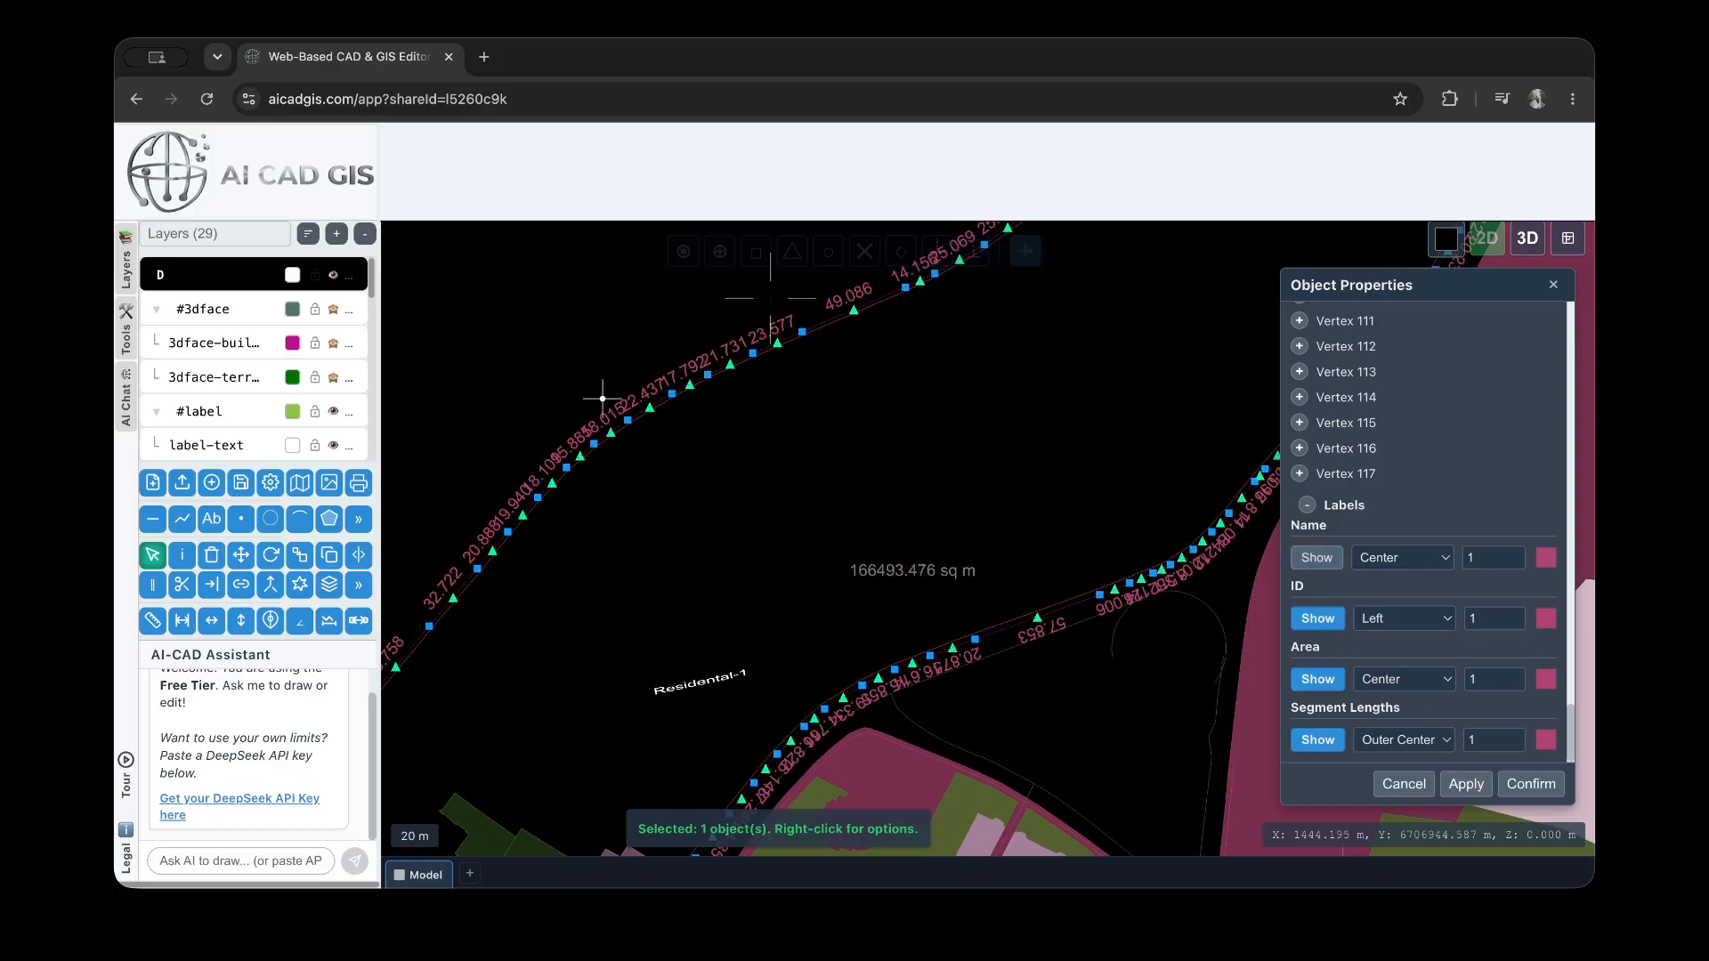
pyautogui.scroll(6, 612, 362)
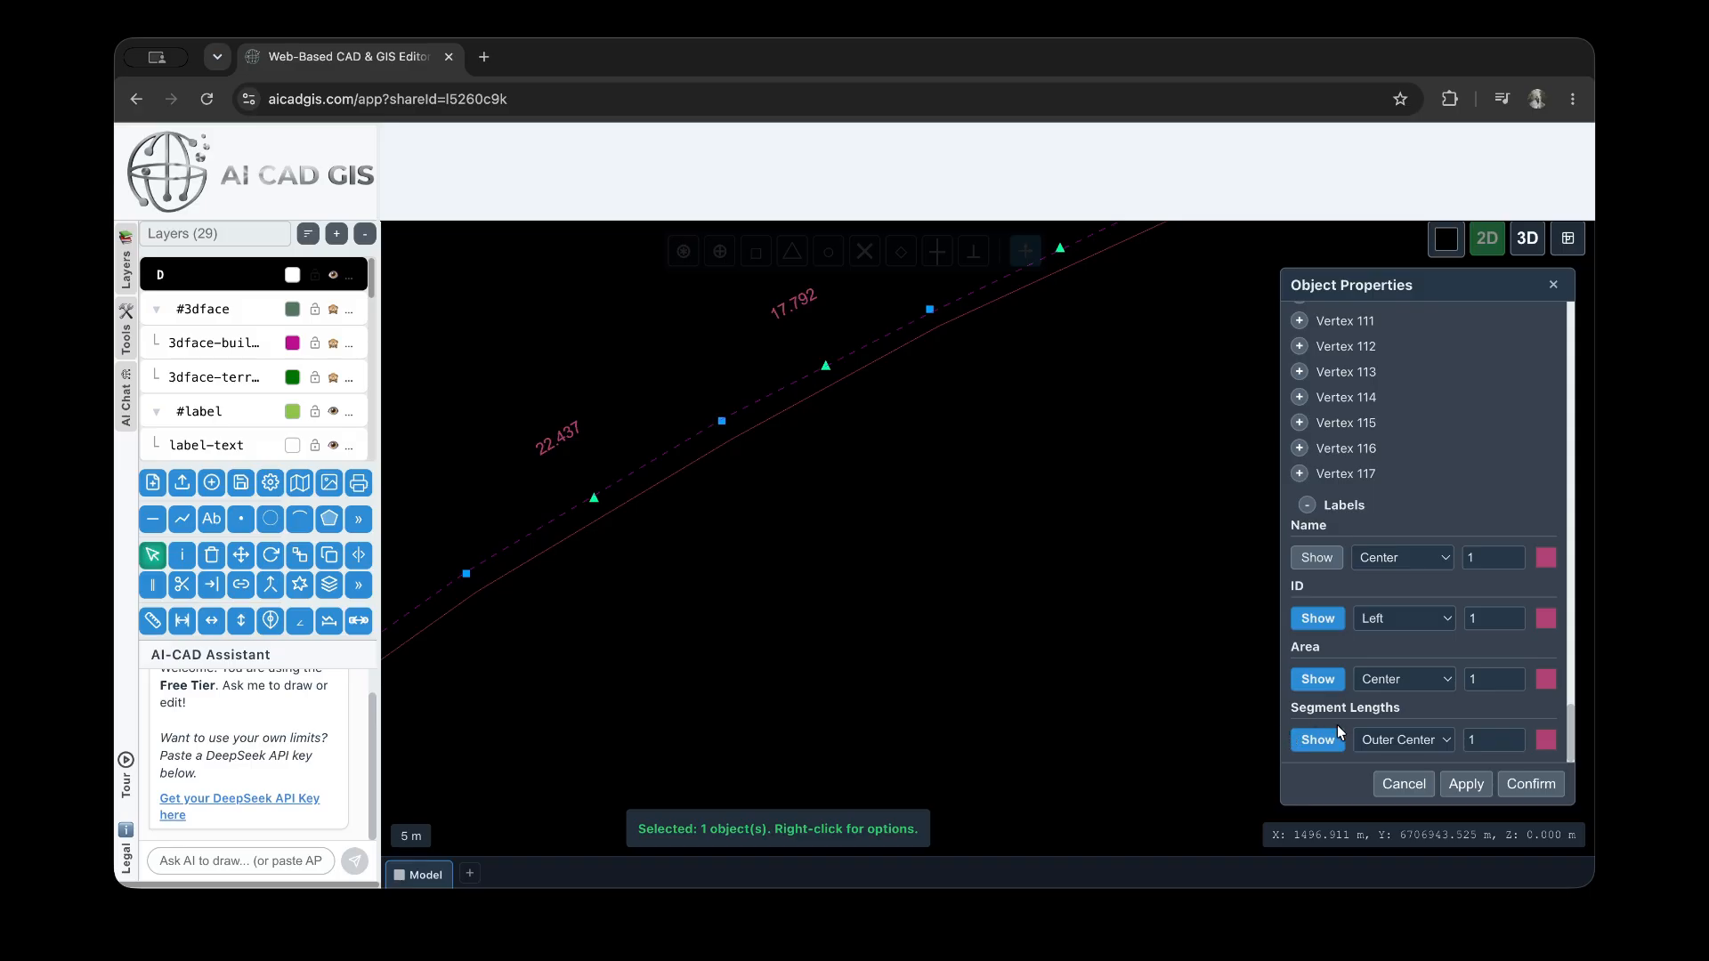
pyautogui.click(706, 348)
pyautogui.scroll(-3, 637, 453)
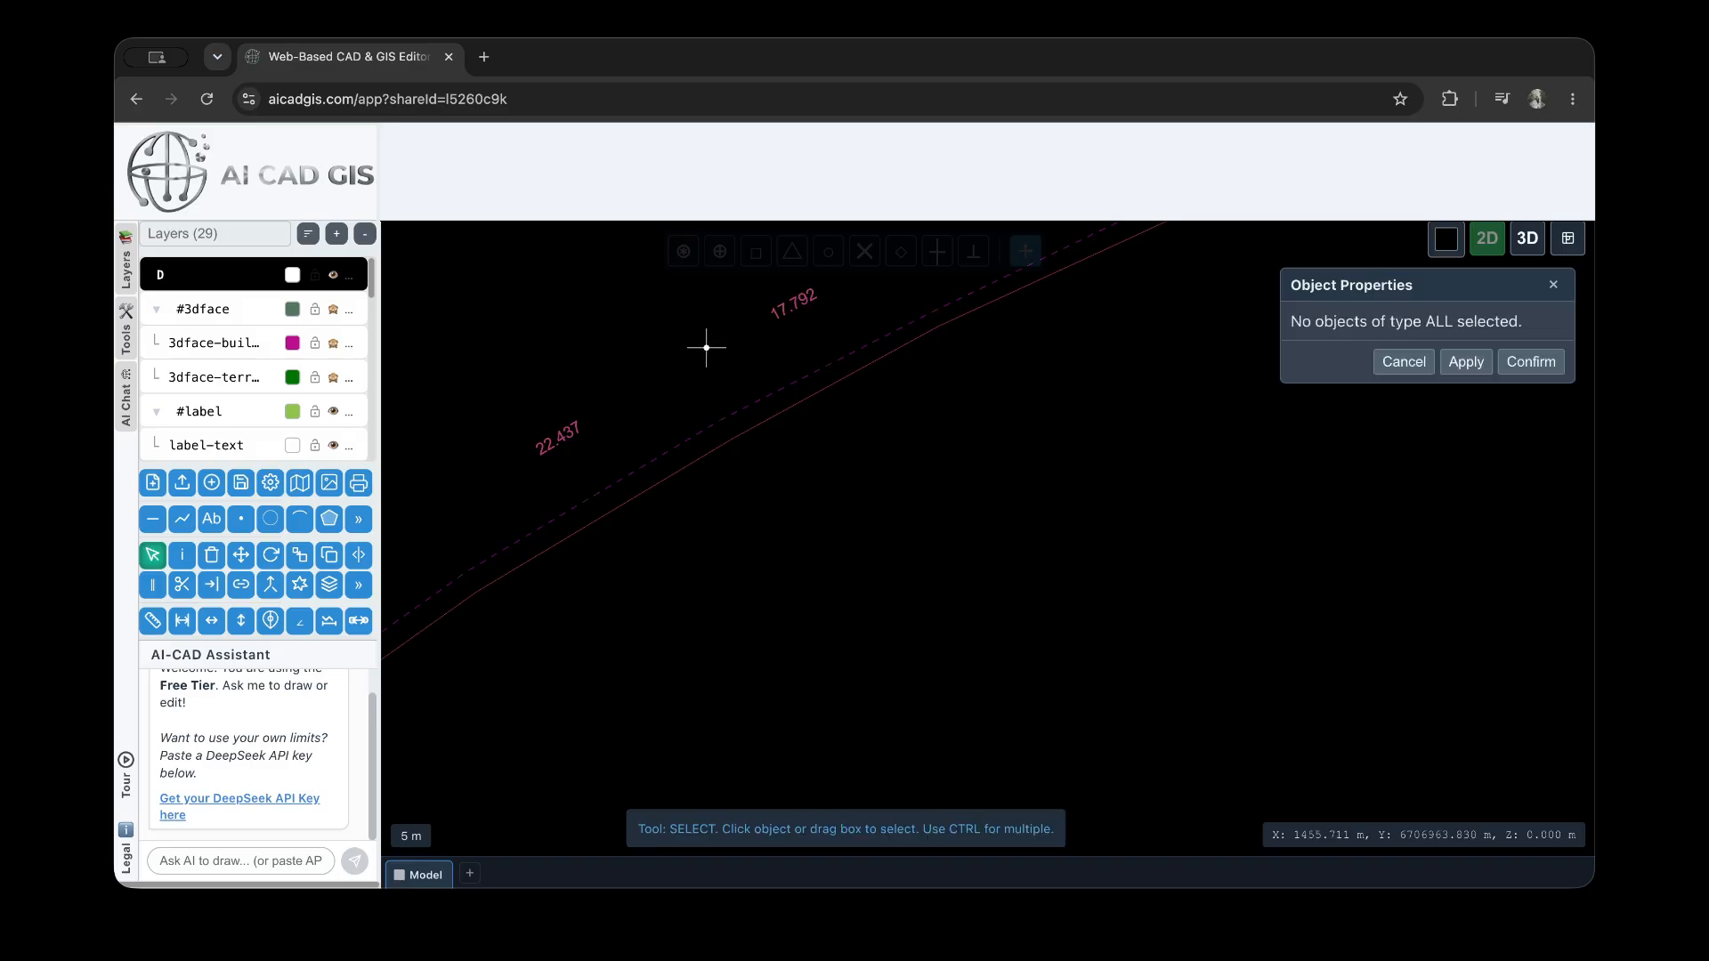
pyautogui.scroll(-12, 641, 481)
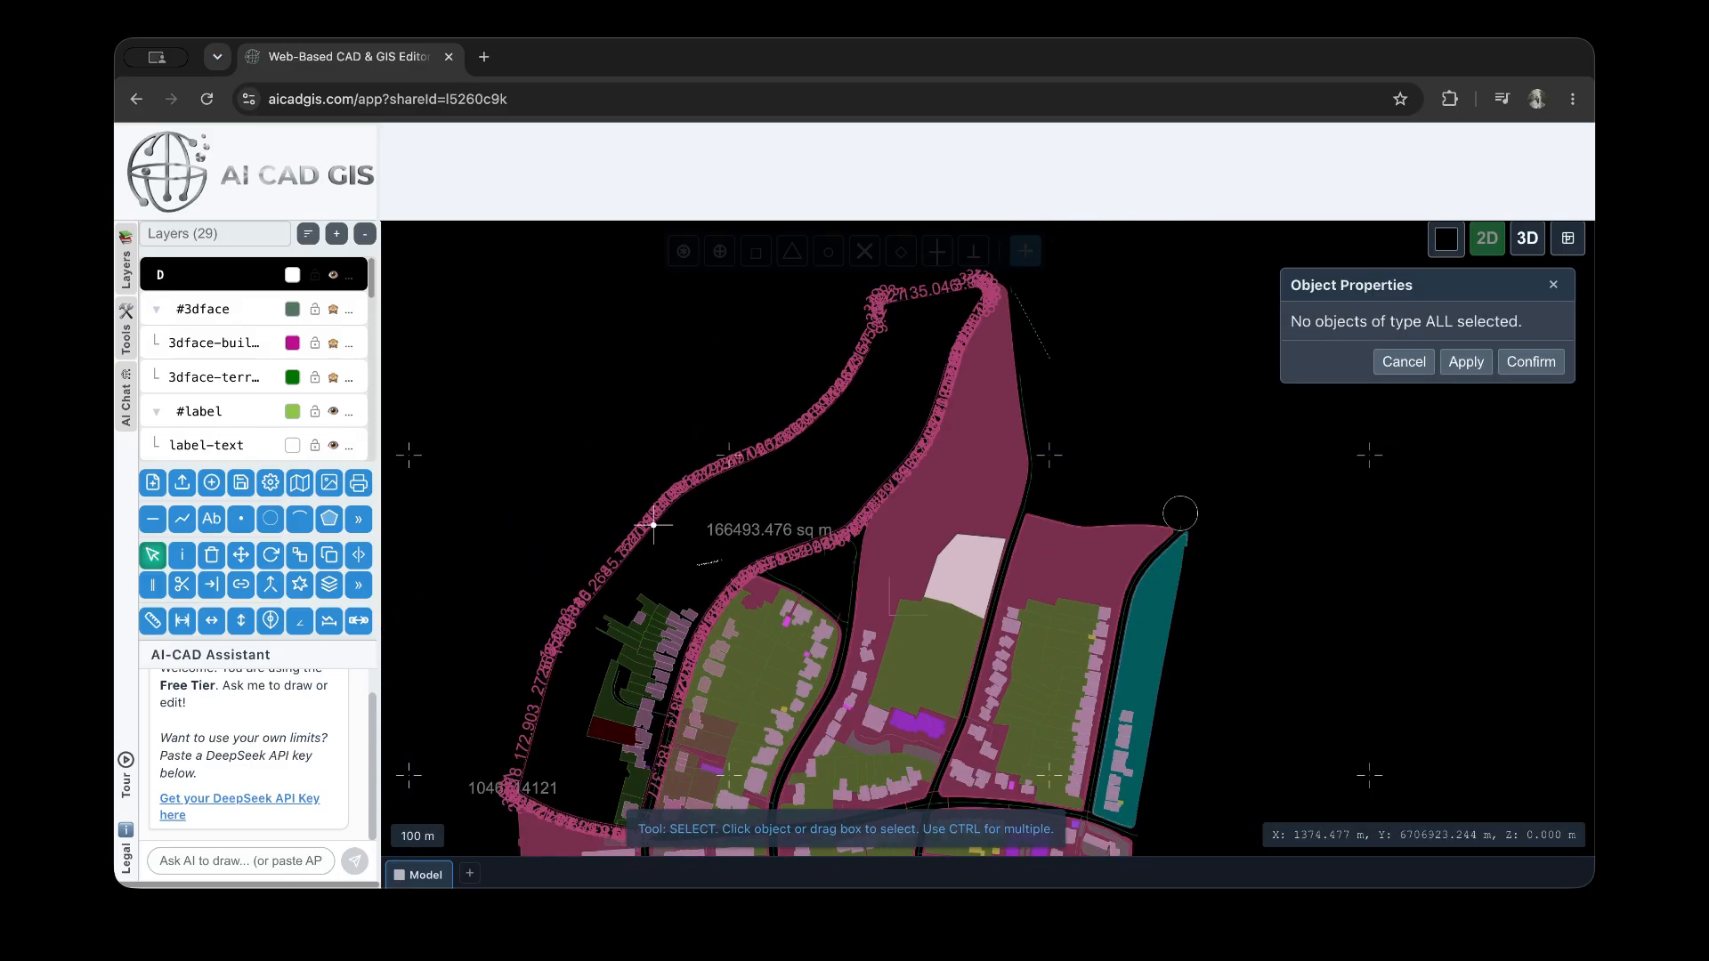
# Select the short dotted line beside the plot's northern tip, set its line type to ByLayer and apply
pyautogui.scroll(2, 919, 378)
pyautogui.click(917, 374)
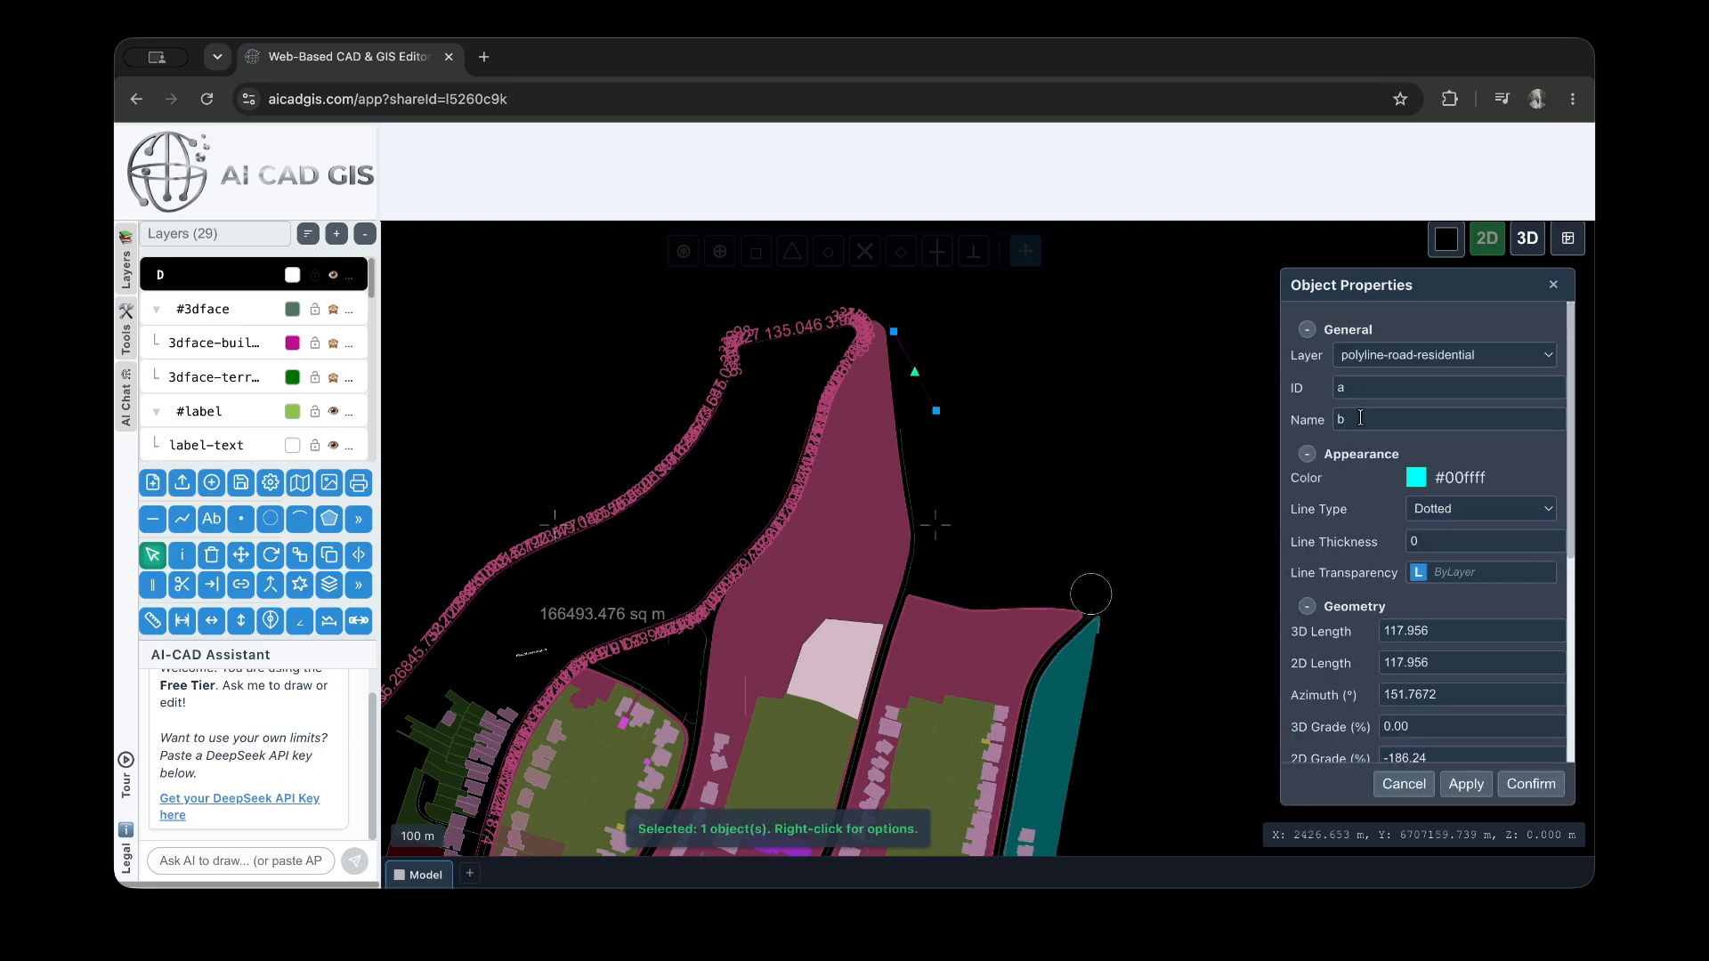
pyautogui.scroll(-1, 1371, 543)
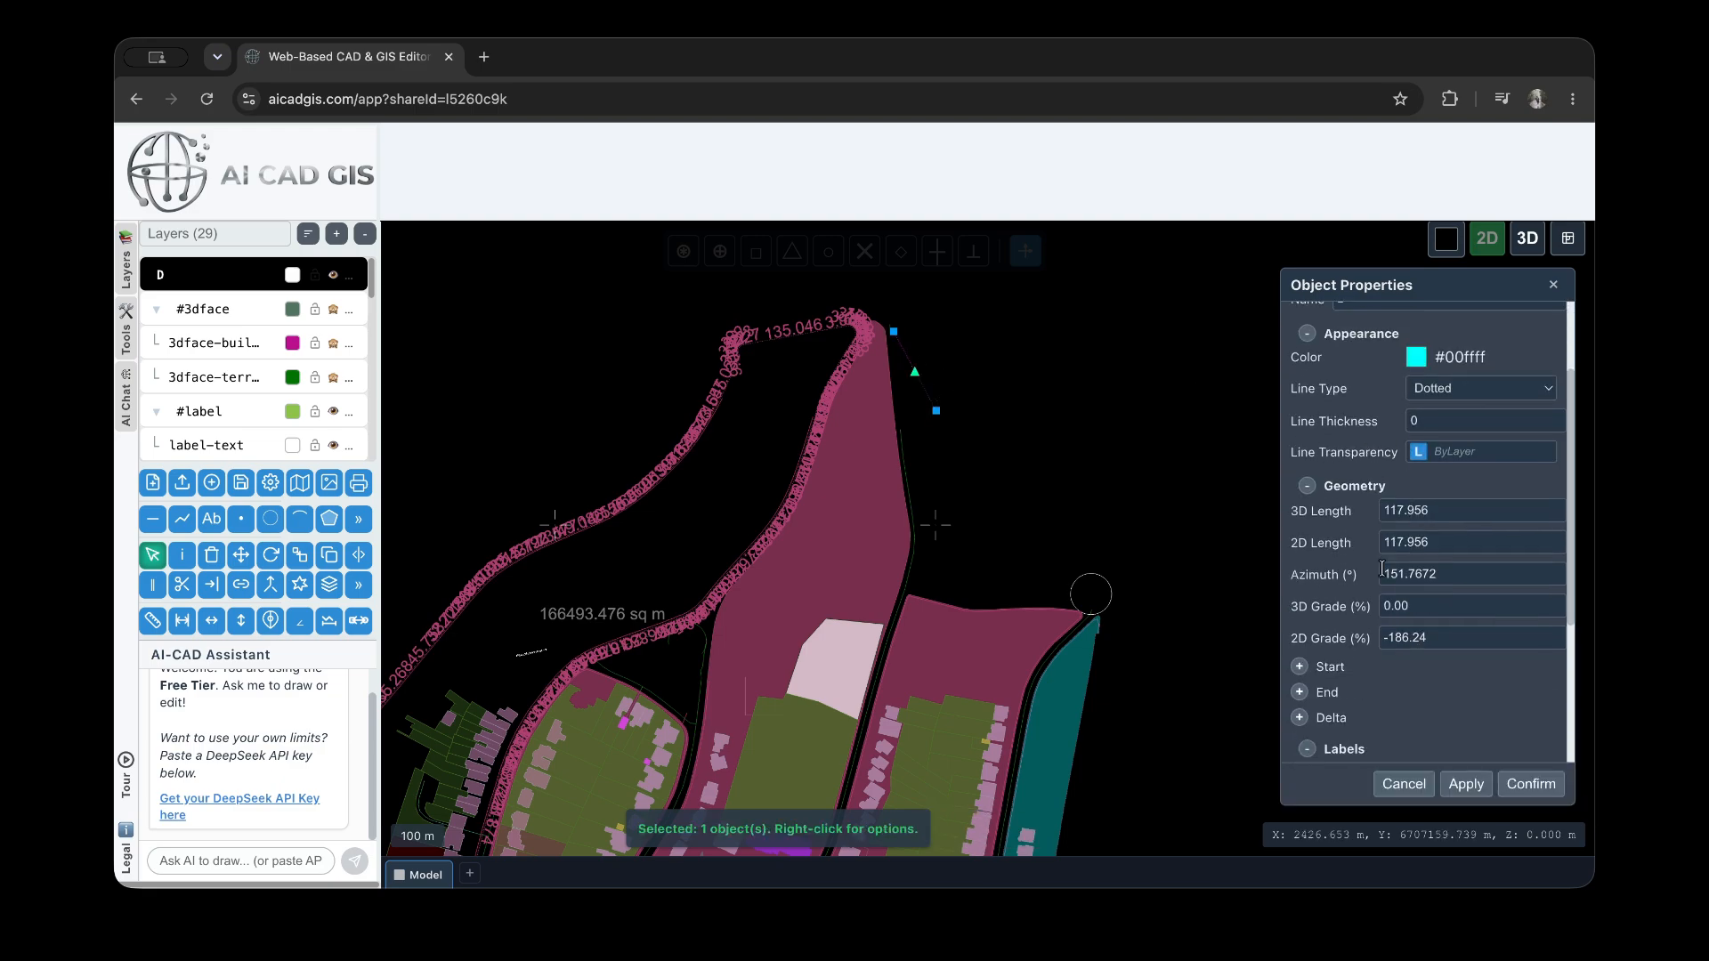
pyautogui.click(1434, 391)
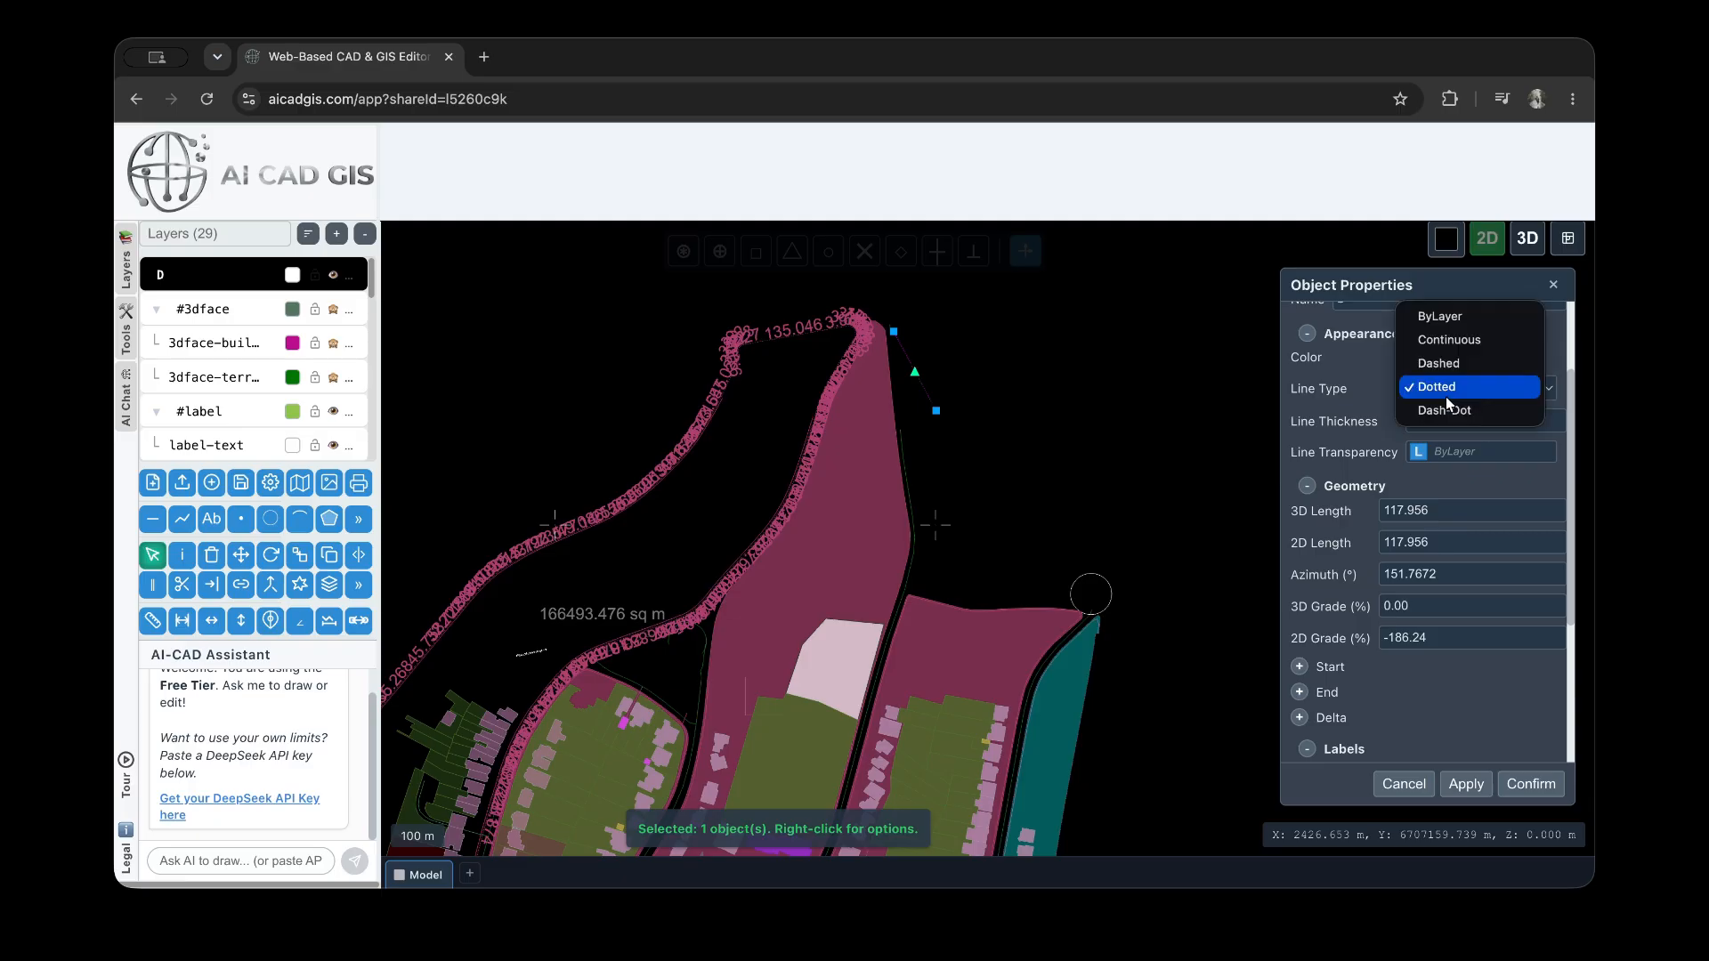
pyautogui.click(1469, 319)
pyautogui.click(1467, 784)
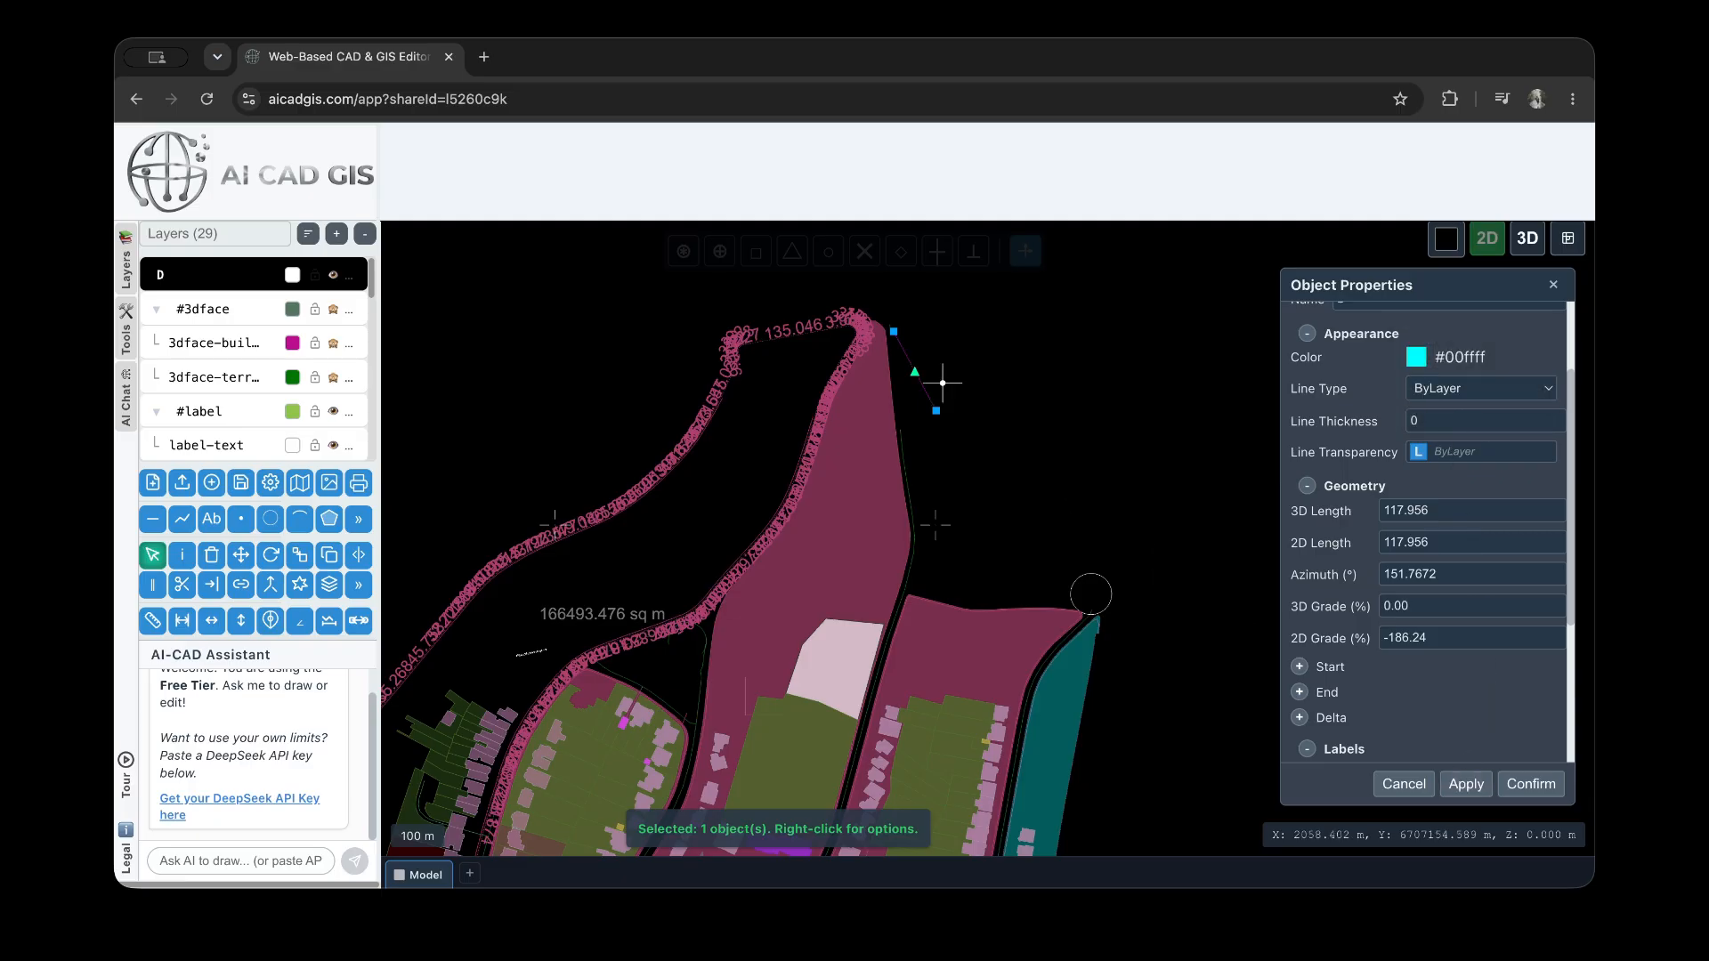
# Set the line's thickness to 8, apply it and deselect the line to check the result
pyautogui.scroll(5, 970, 397)
pyautogui.click(1462, 426)
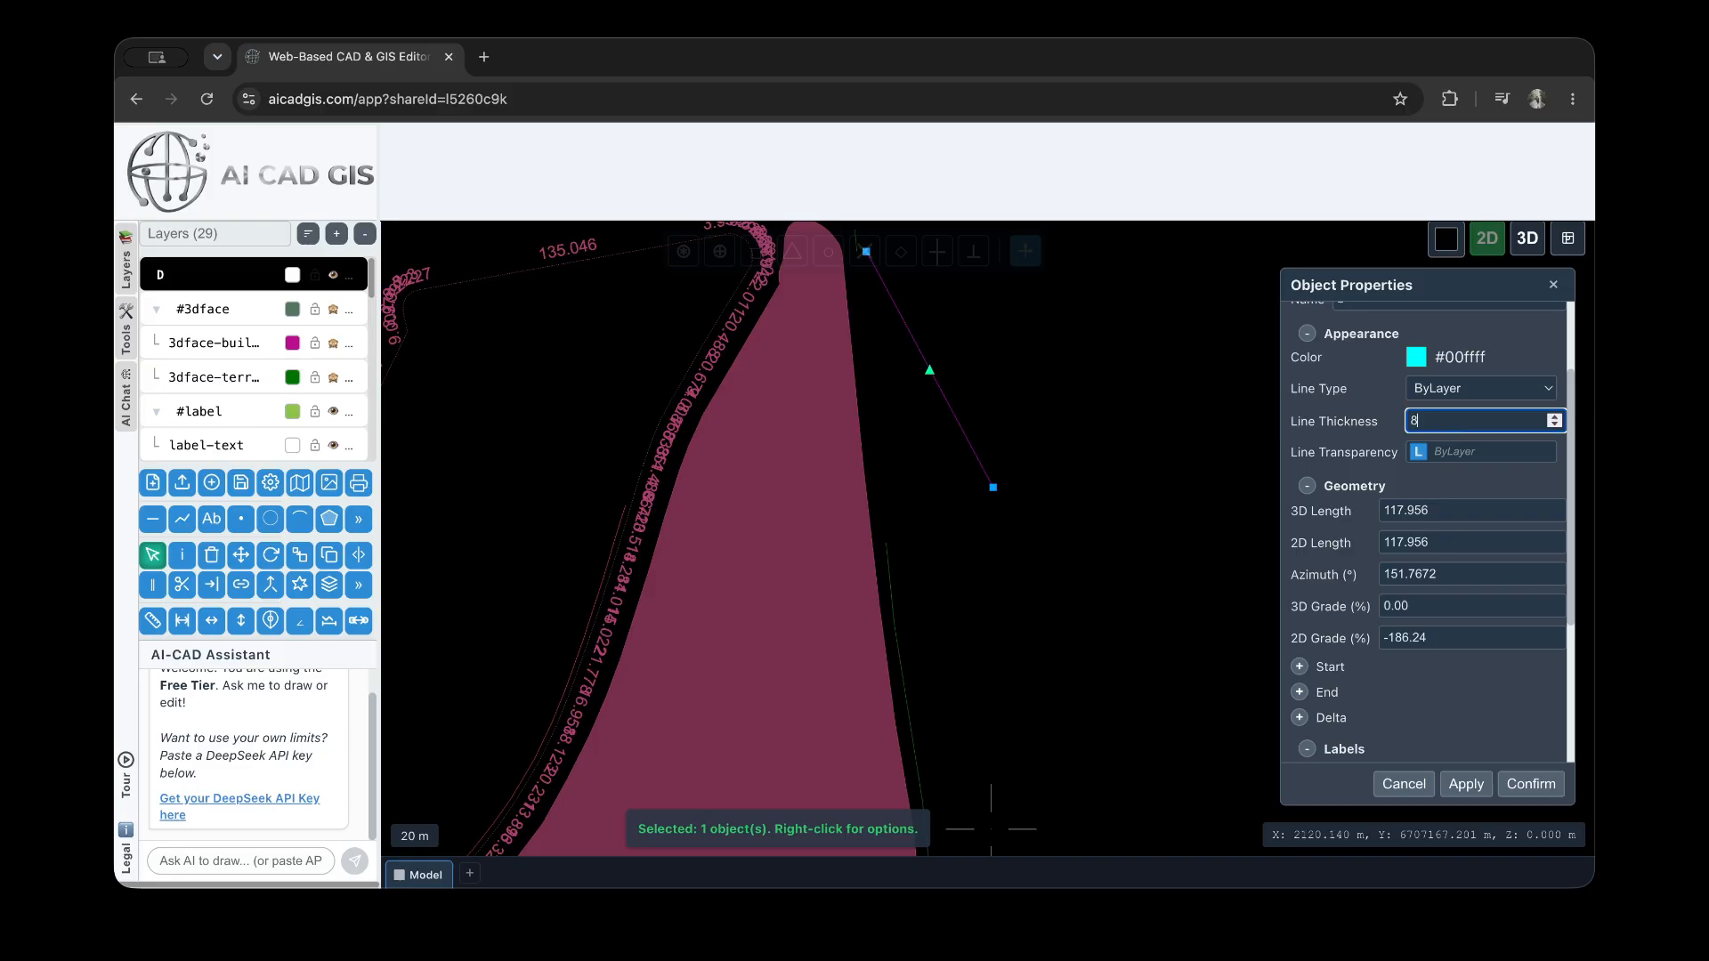
pyautogui.click(1467, 783)
pyautogui.click(1080, 428)
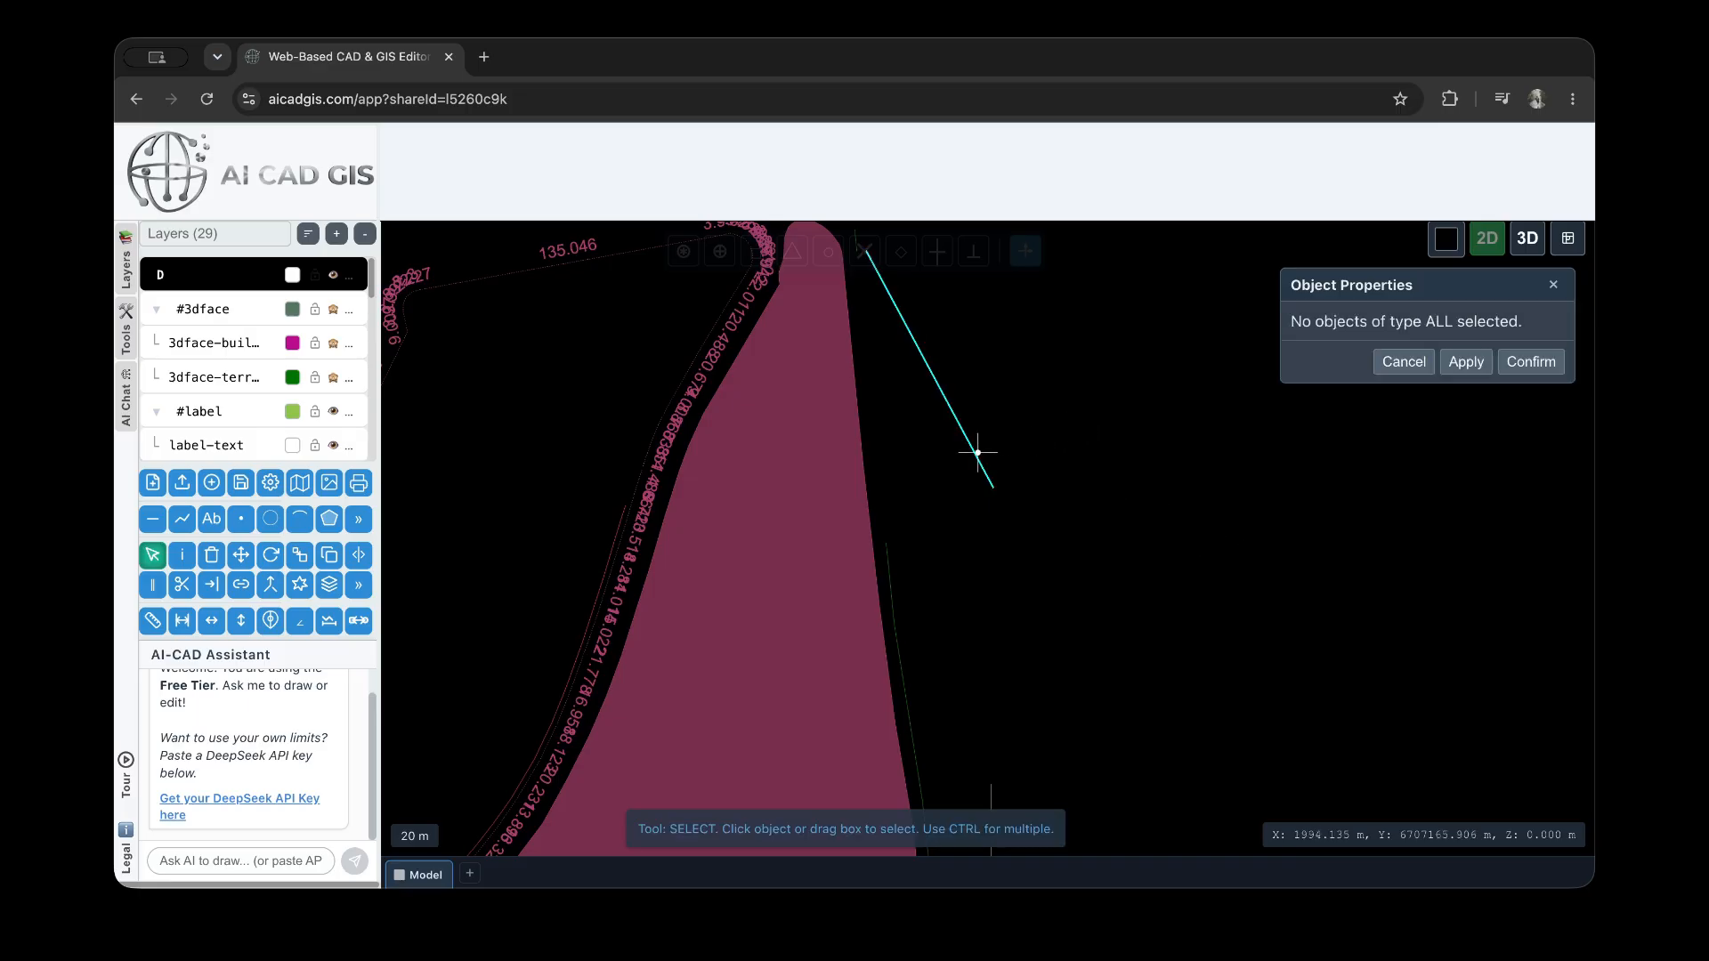
# Reselect the line and change its color to red (#ff0000)
pyautogui.scroll(1, 984, 458)
pyautogui.click(989, 465)
pyautogui.click(1416, 477)
pyautogui.click(1406, 601)
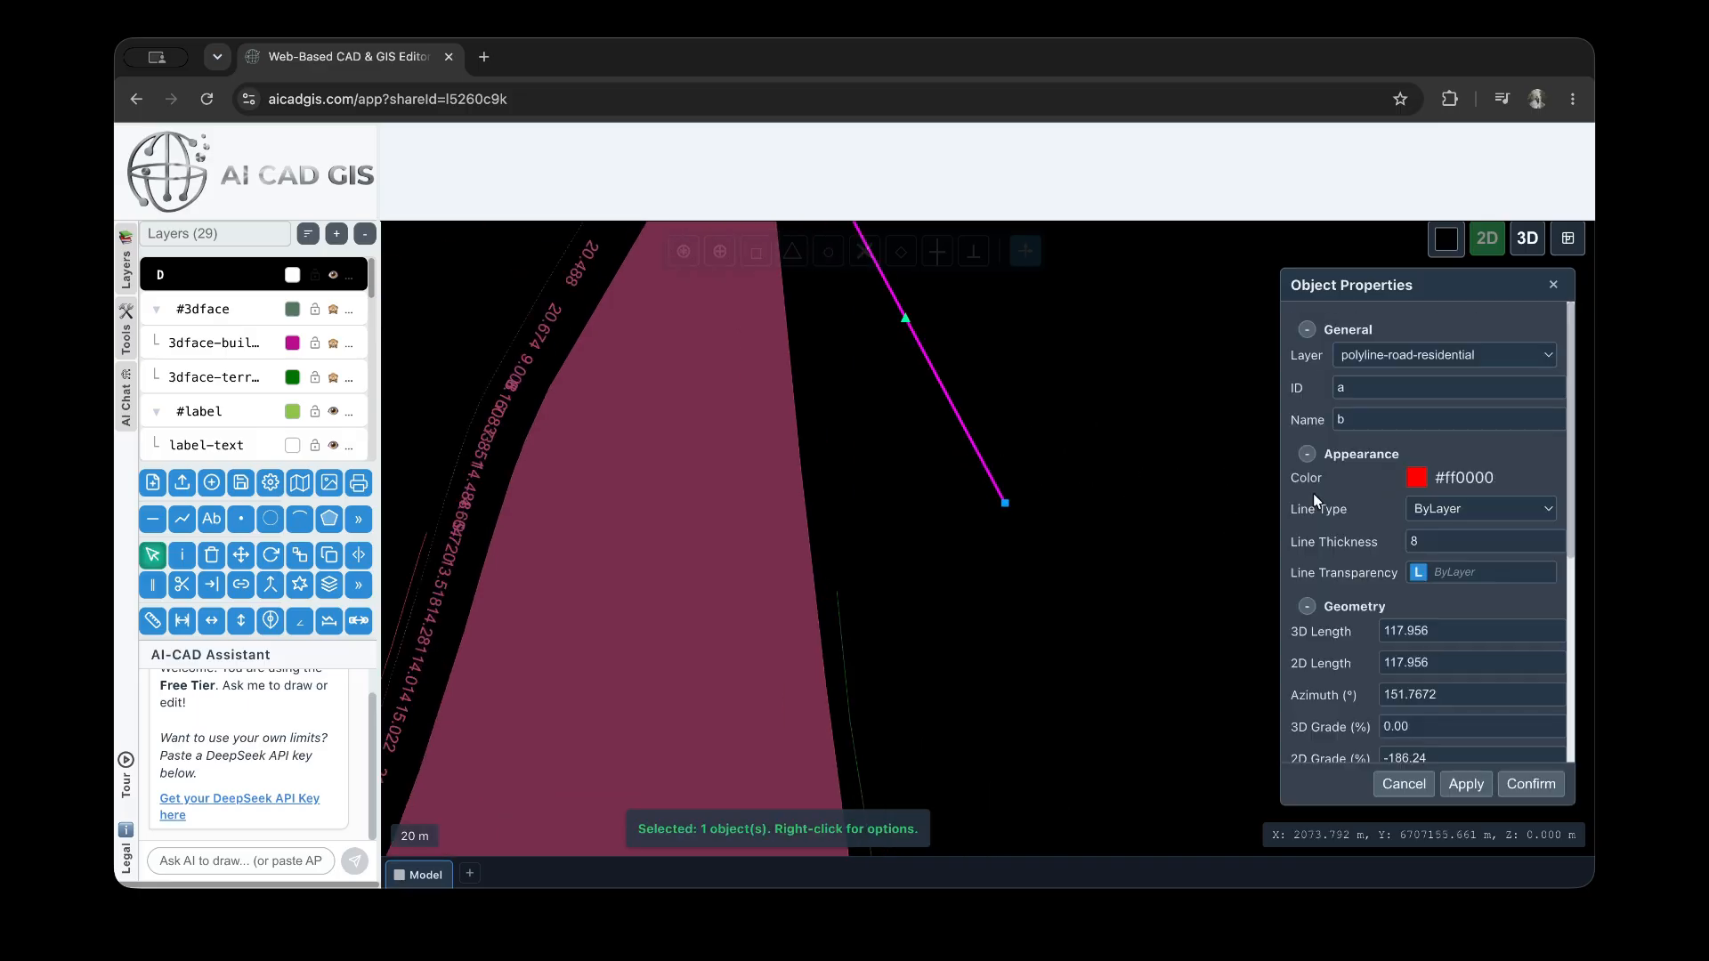
pyautogui.click(1492, 503)
# Set the line's thickness to 0 and apply its appearance settings
pyautogui.click(1463, 540)
pyautogui.click(1463, 539)
pyautogui.write('8')
pyautogui.click(1462, 782)
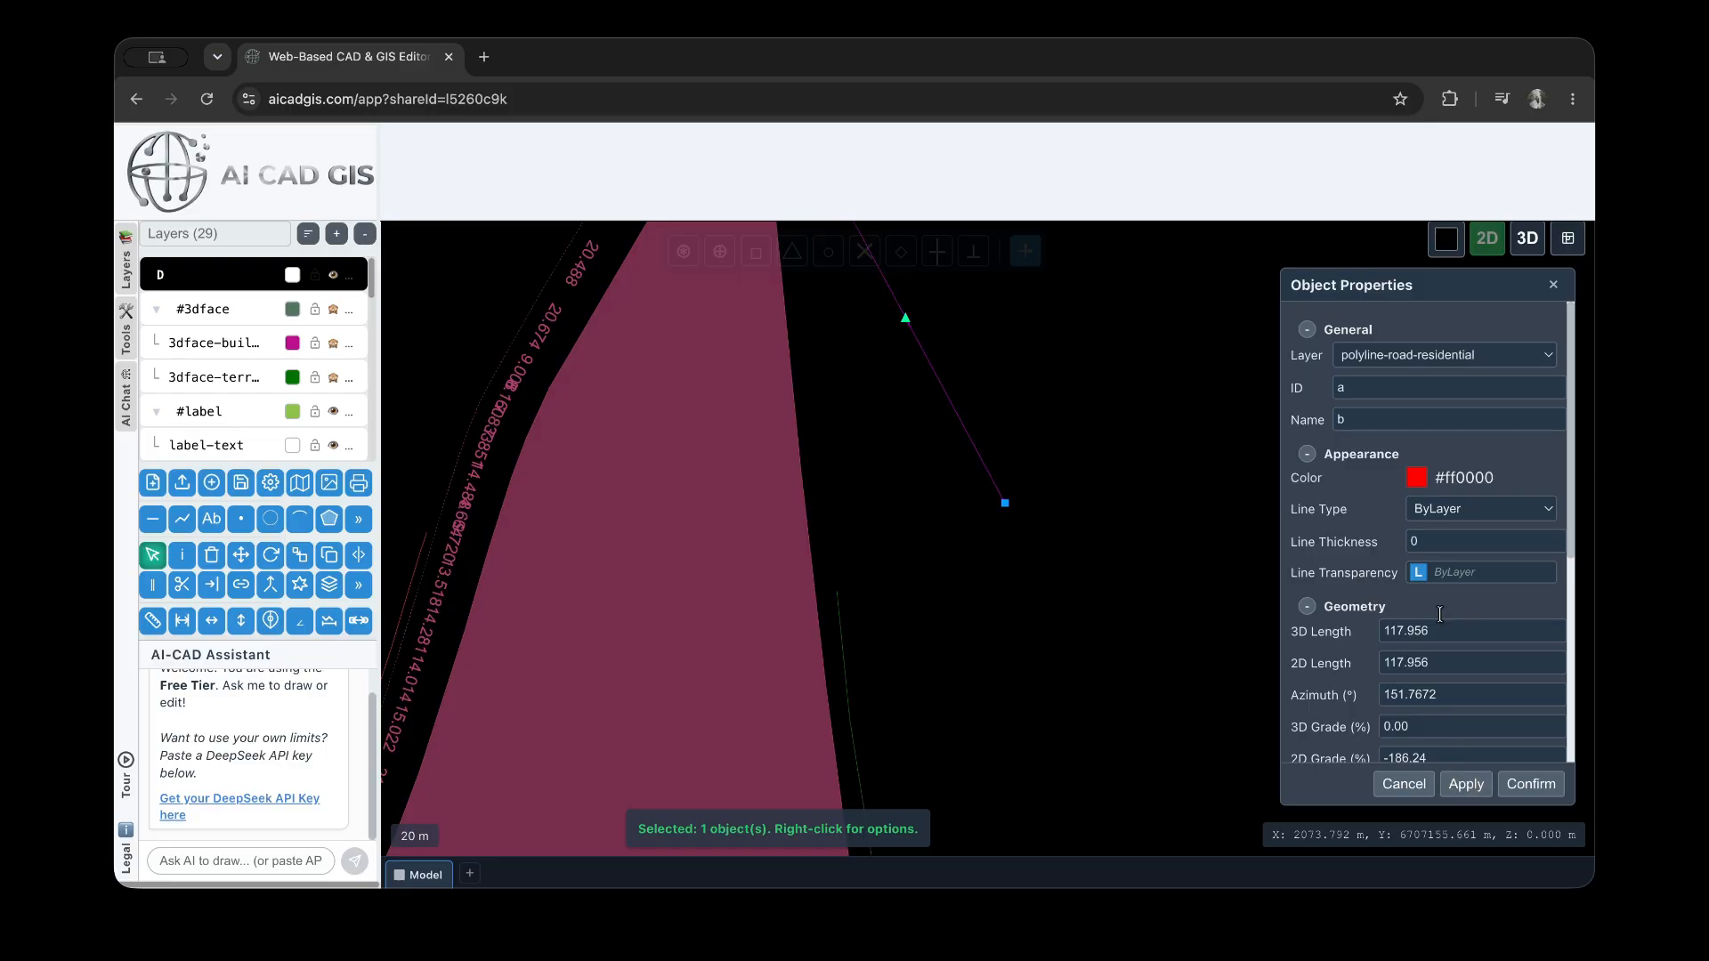
# Override the line's ByLayer transparency with 0.7, apply it, then deselect and reselect the line
pyautogui.click(1422, 574)
pyautogui.click(1444, 572)
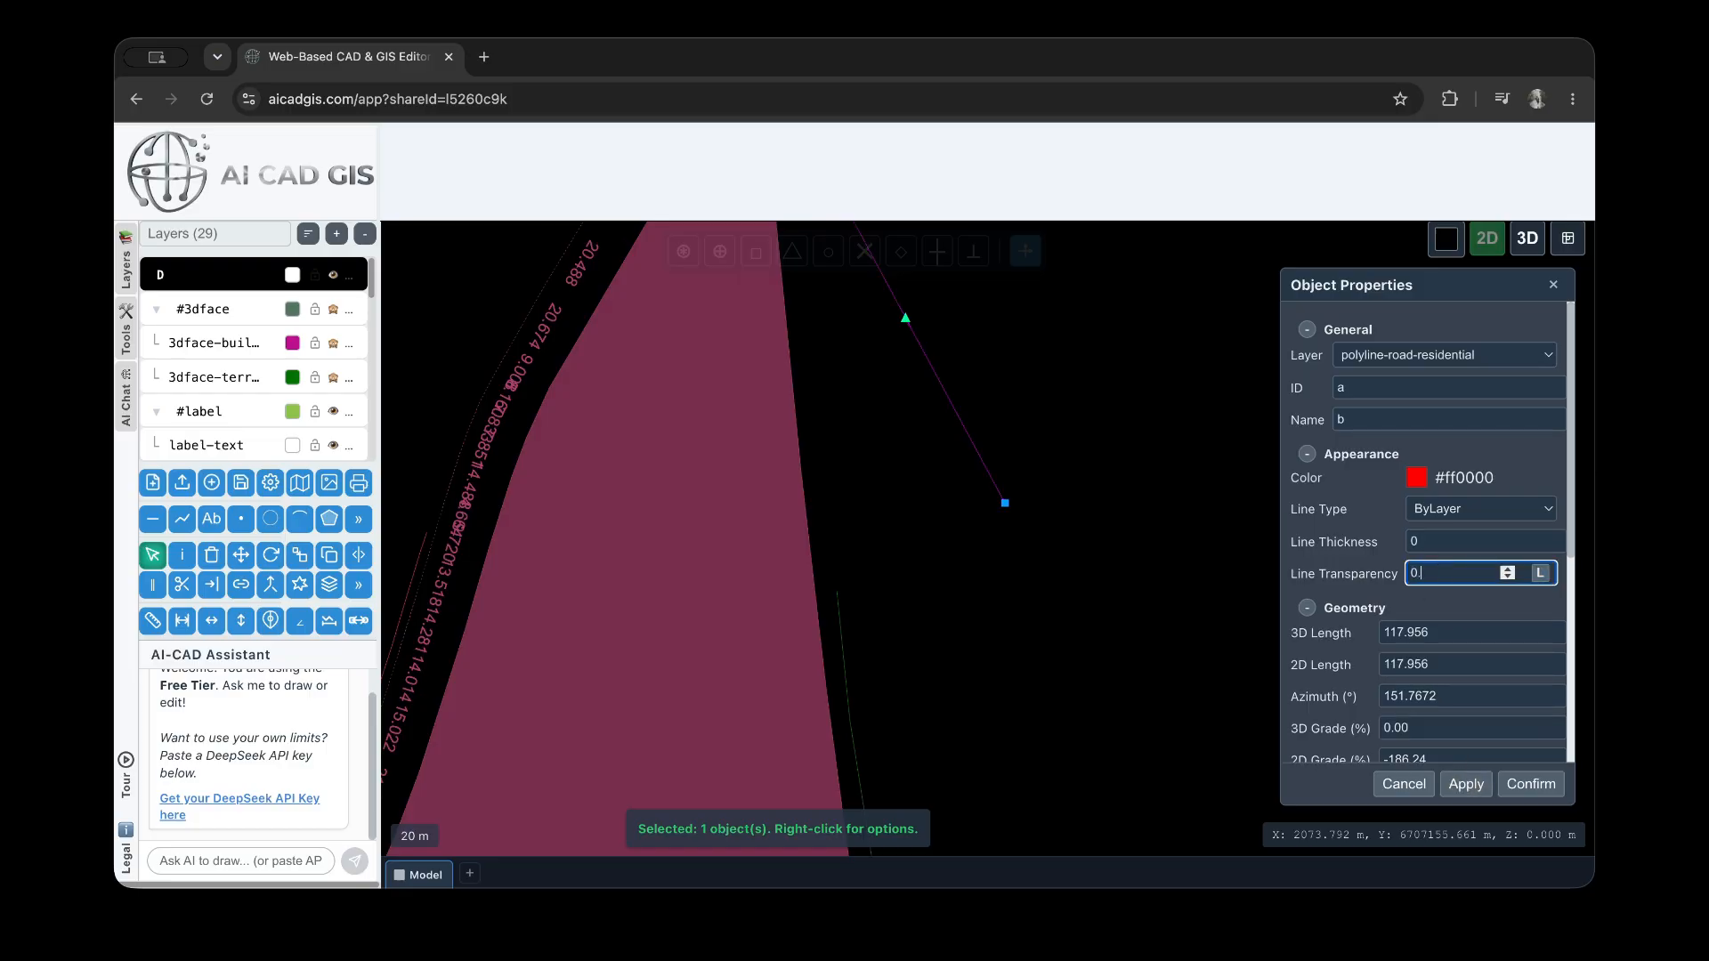
pyautogui.click(1466, 784)
pyautogui.click(1136, 477)
pyautogui.scroll(3, 1011, 452)
pyautogui.click(942, 477)
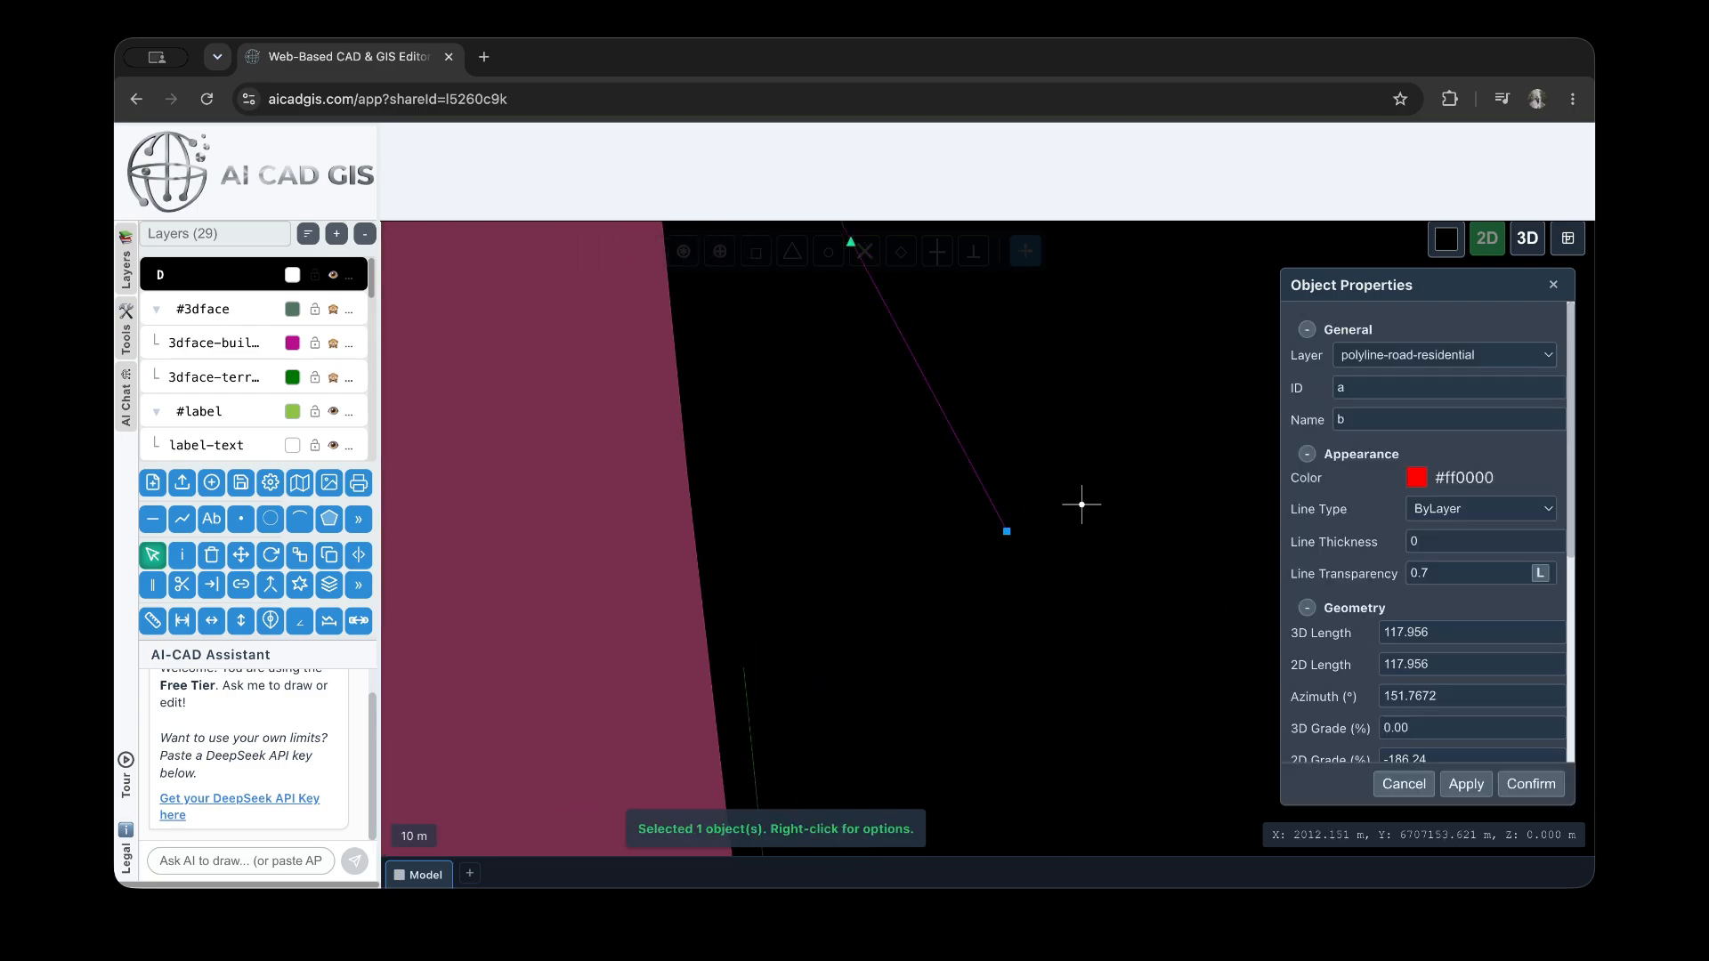
# Set the line's 3D length to 123 and apply it
pyautogui.scroll(-3, 975, 458)
pyautogui.doubleClick(1446, 641)
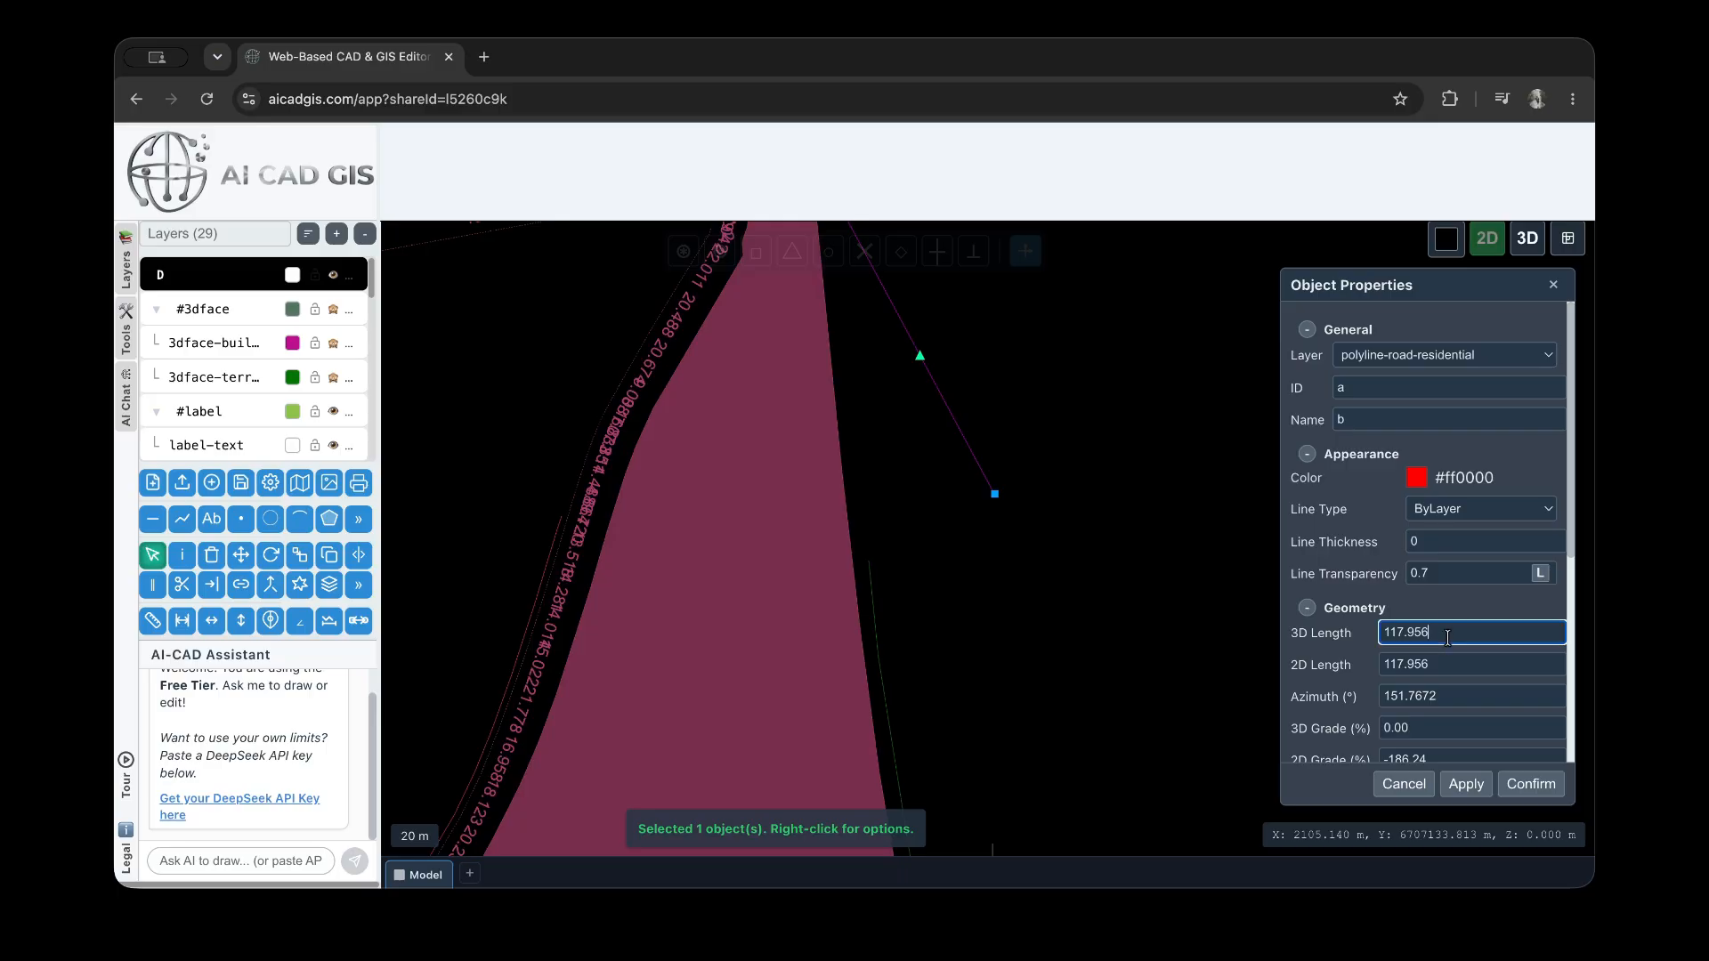
pyautogui.write('123')
pyautogui.click(1466, 785)
# Set the line's azimuth to 123° and apply the rotation
pyautogui.scroll(-2, 1436, 703)
pyautogui.doubleClick(1445, 586)
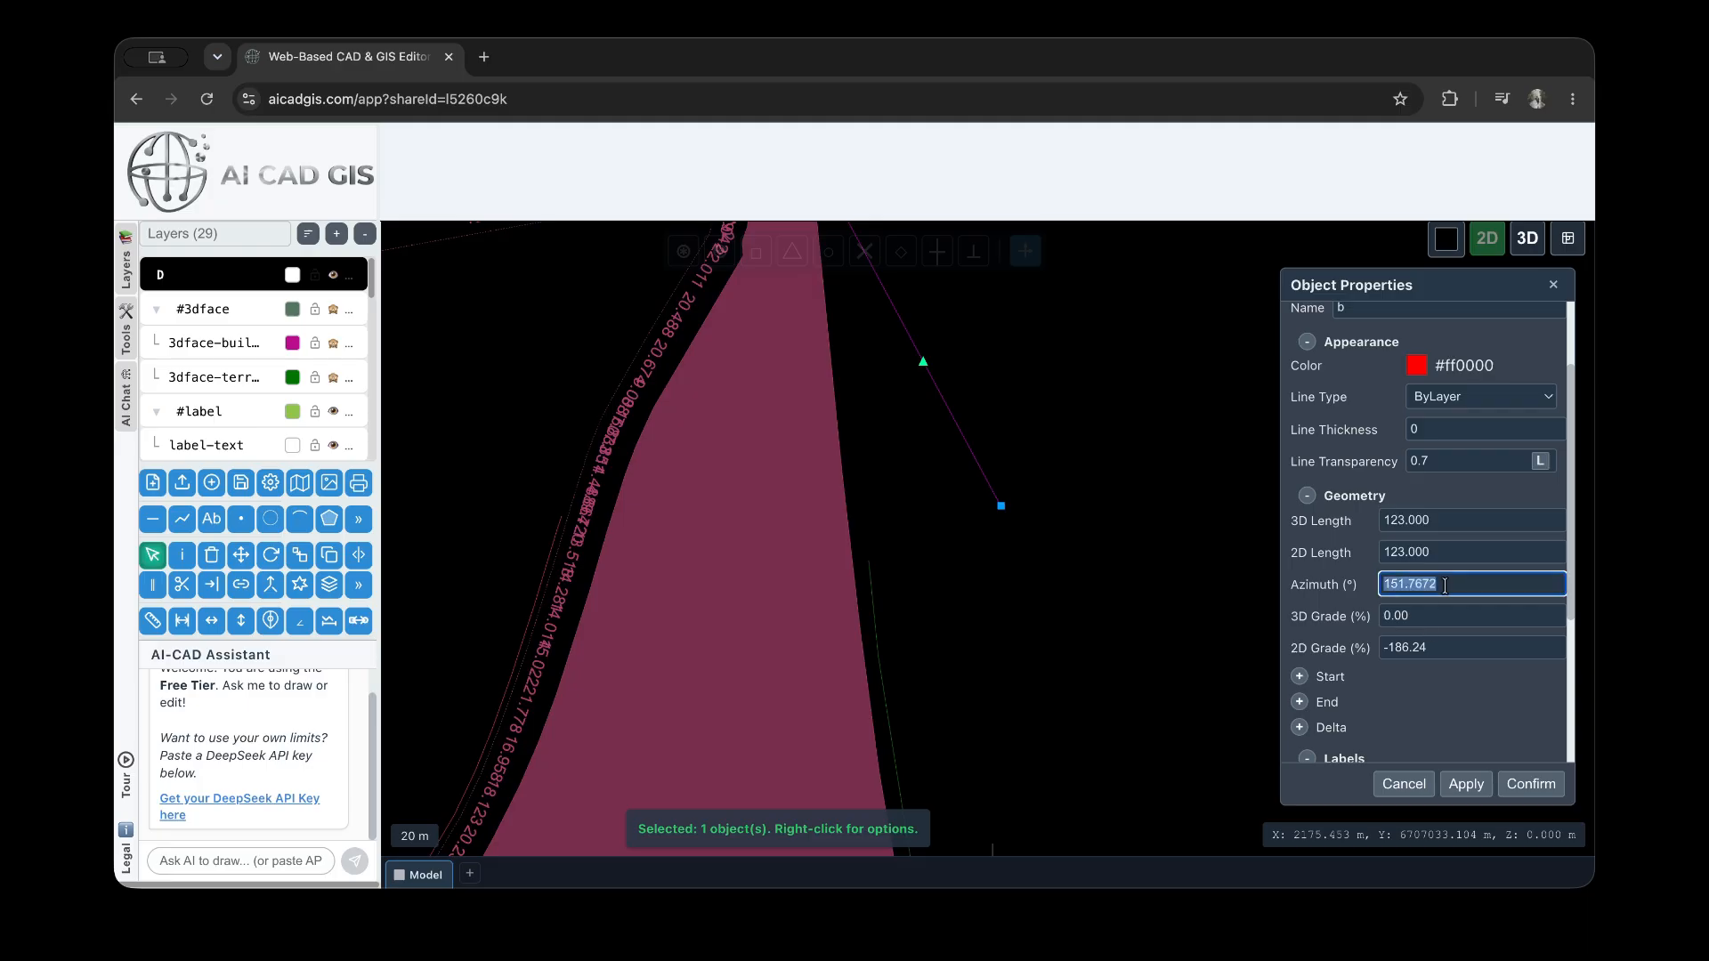
pyautogui.write('123')
pyautogui.click(1467, 781)
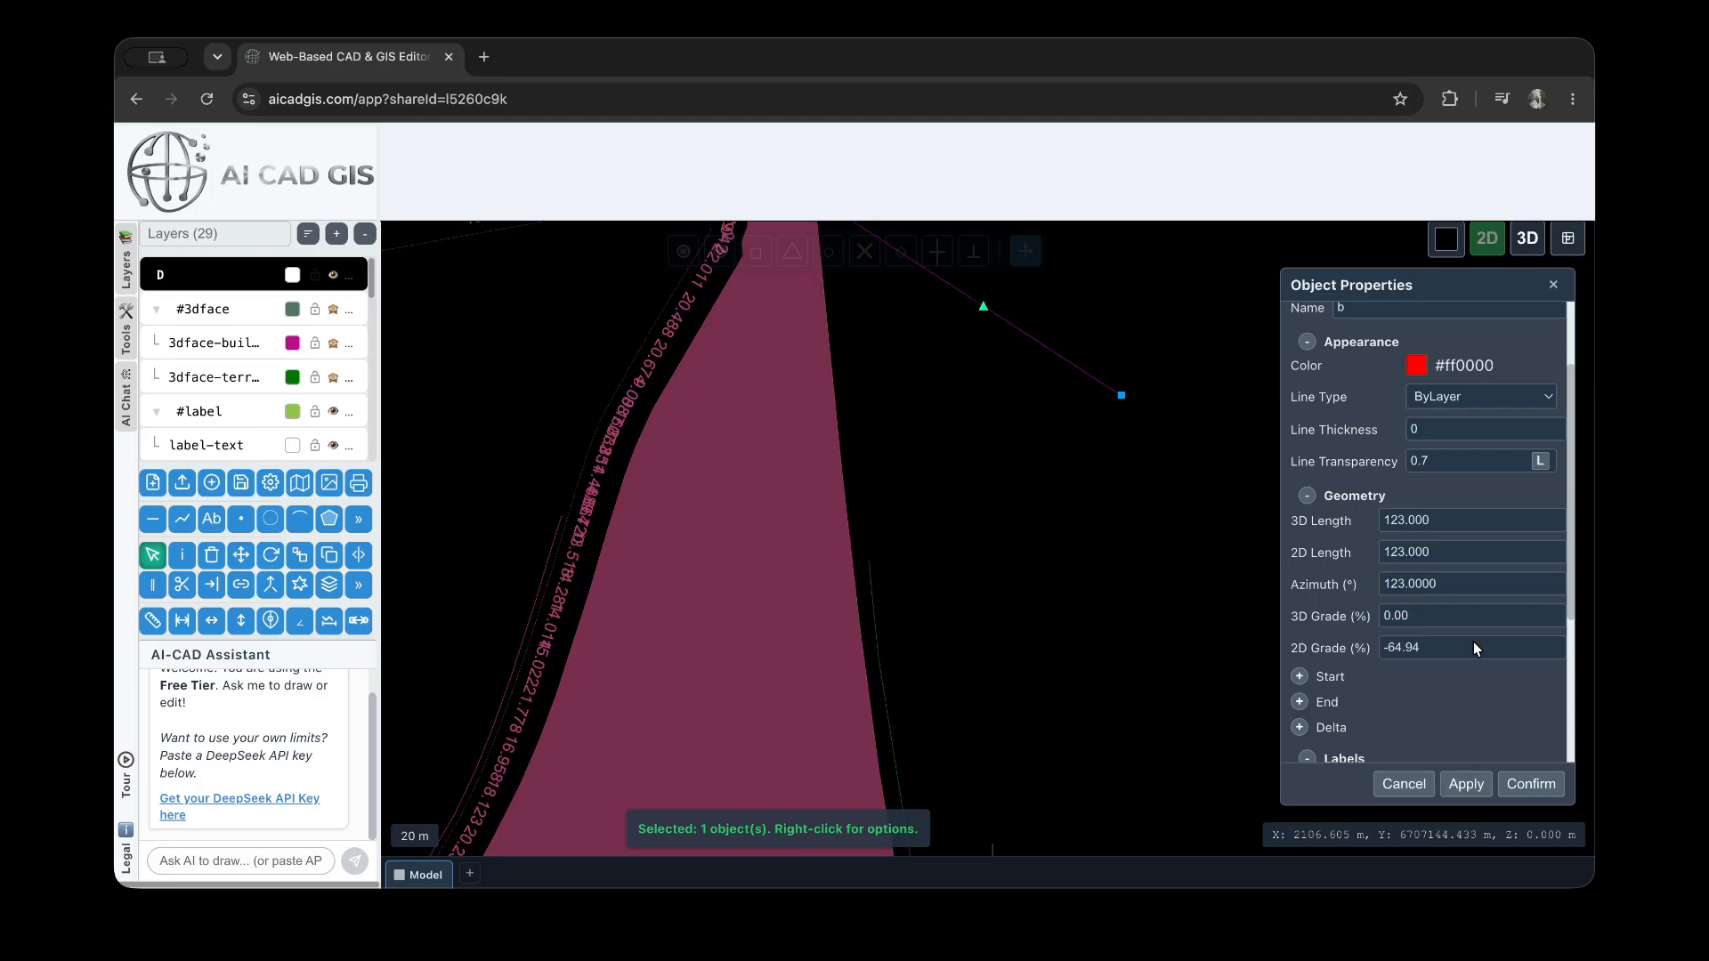
# Expand the line's start point, set Start X to 1948.000 and apply the move
pyautogui.scroll(-1, 1439, 646)
pyautogui.scroll(-1, 1384, 579)
pyautogui.click(1299, 625)
pyautogui.scroll(-1, 1407, 649)
pyautogui.click(1407, 650)
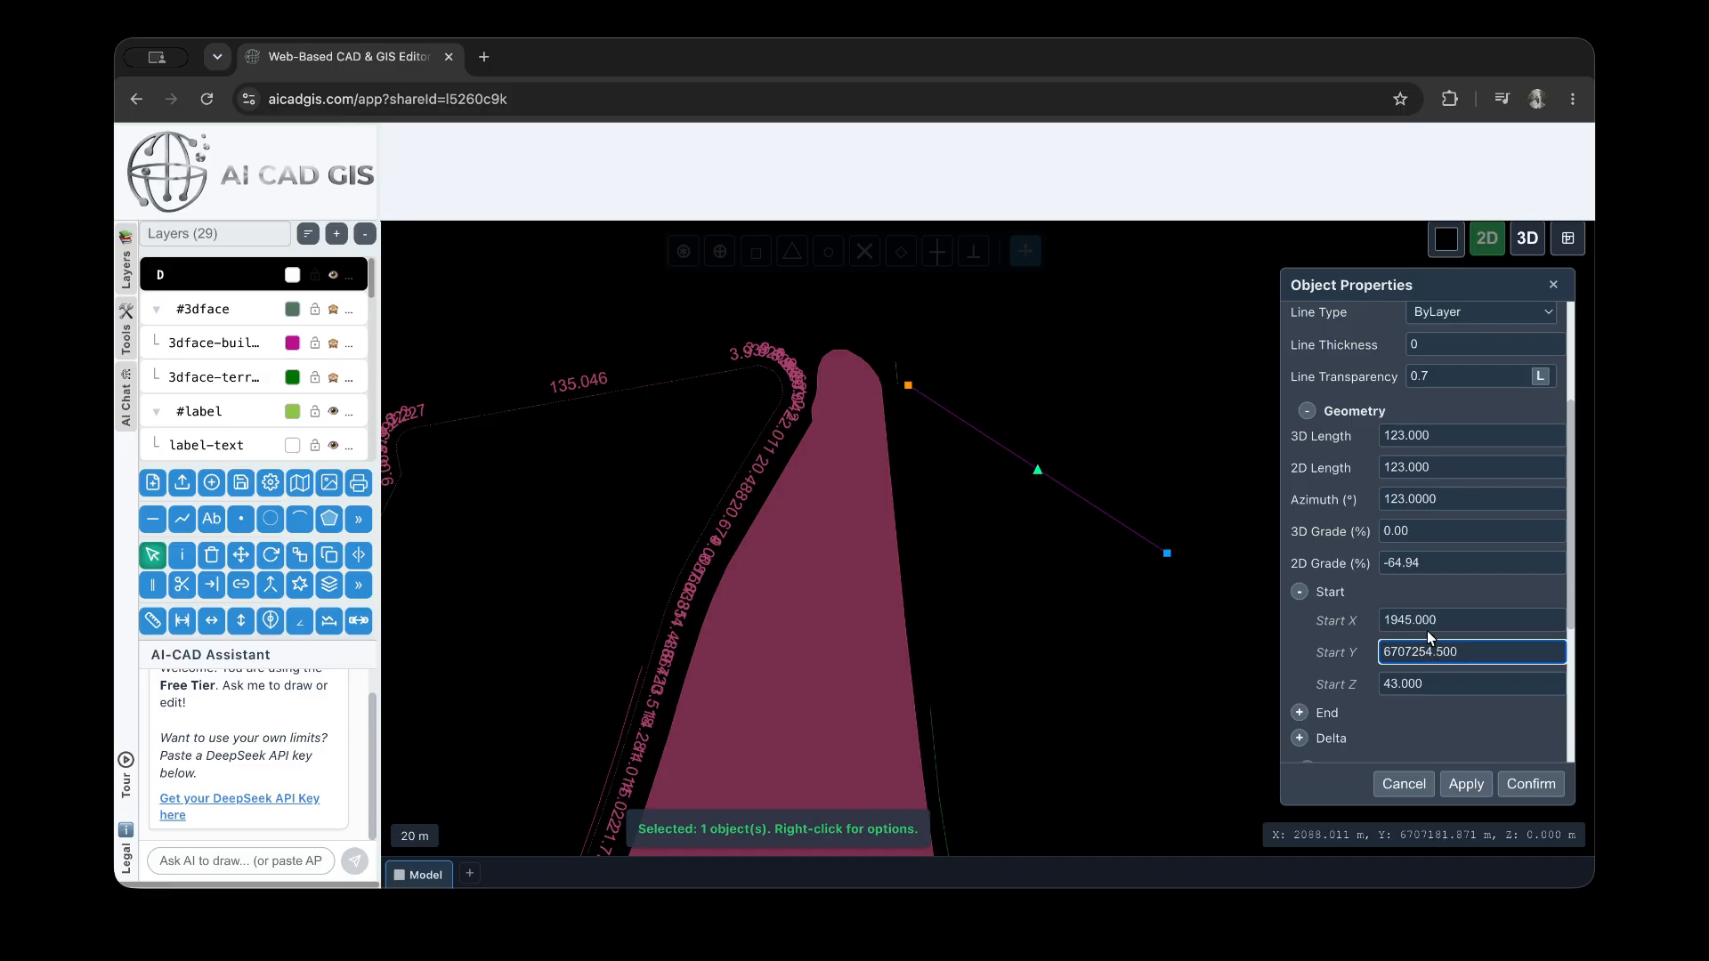
pyautogui.click(1406, 618)
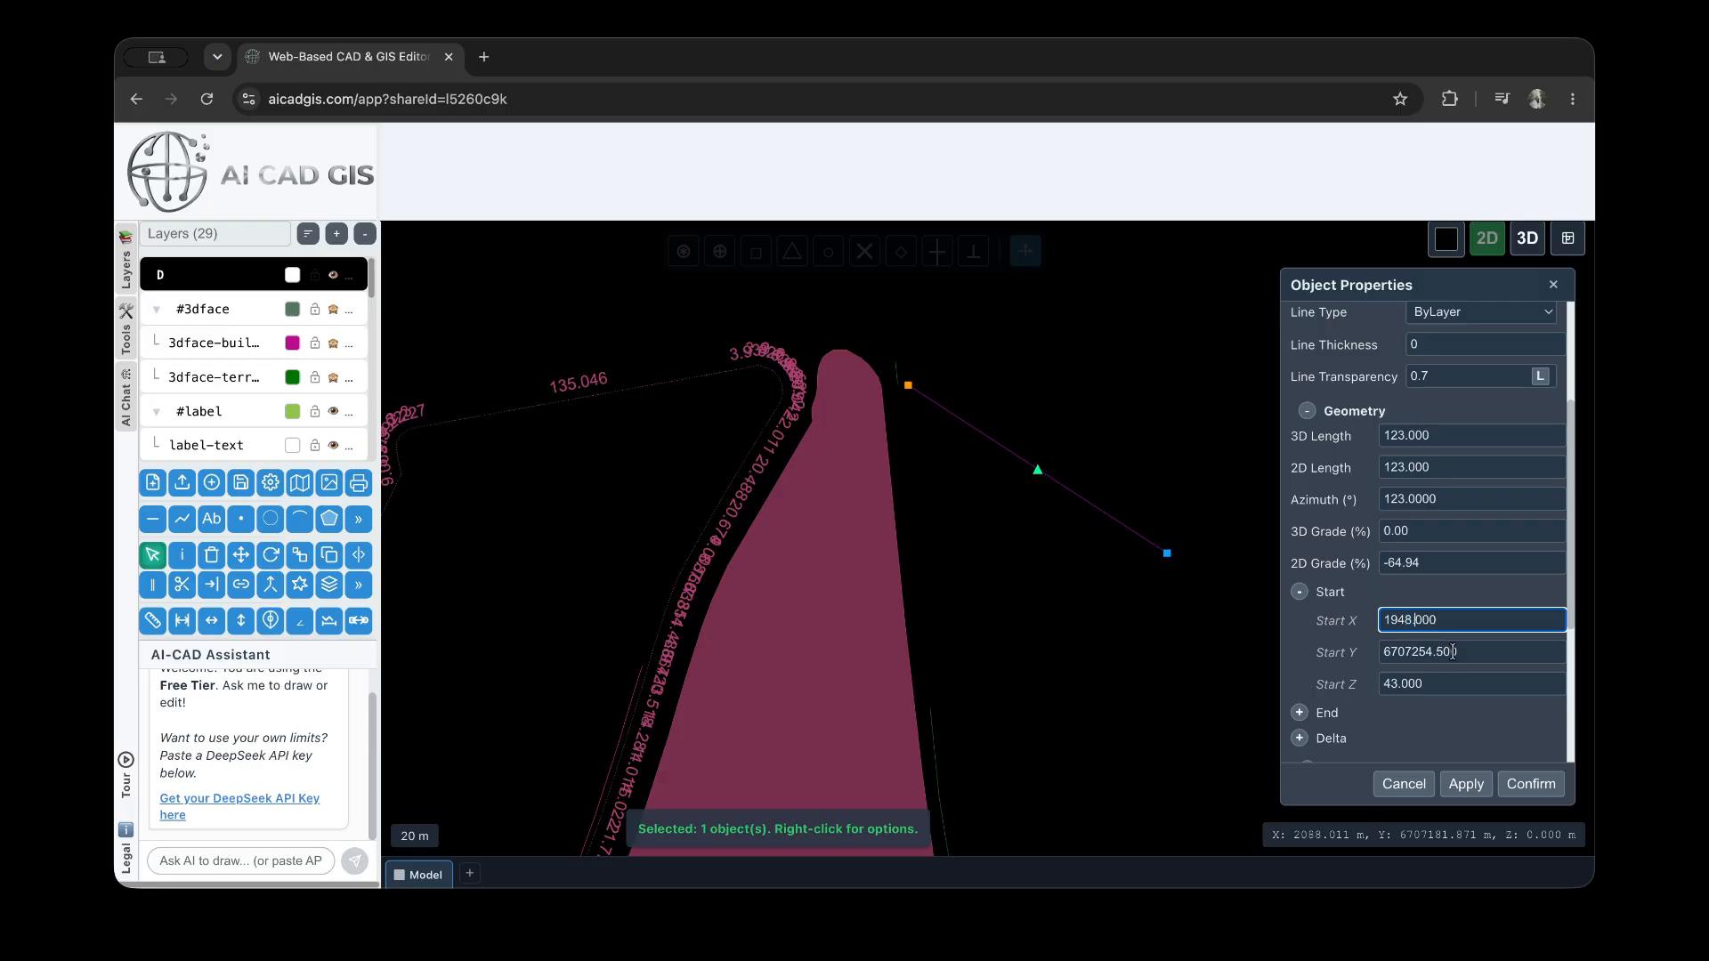
pyautogui.click(1467, 783)
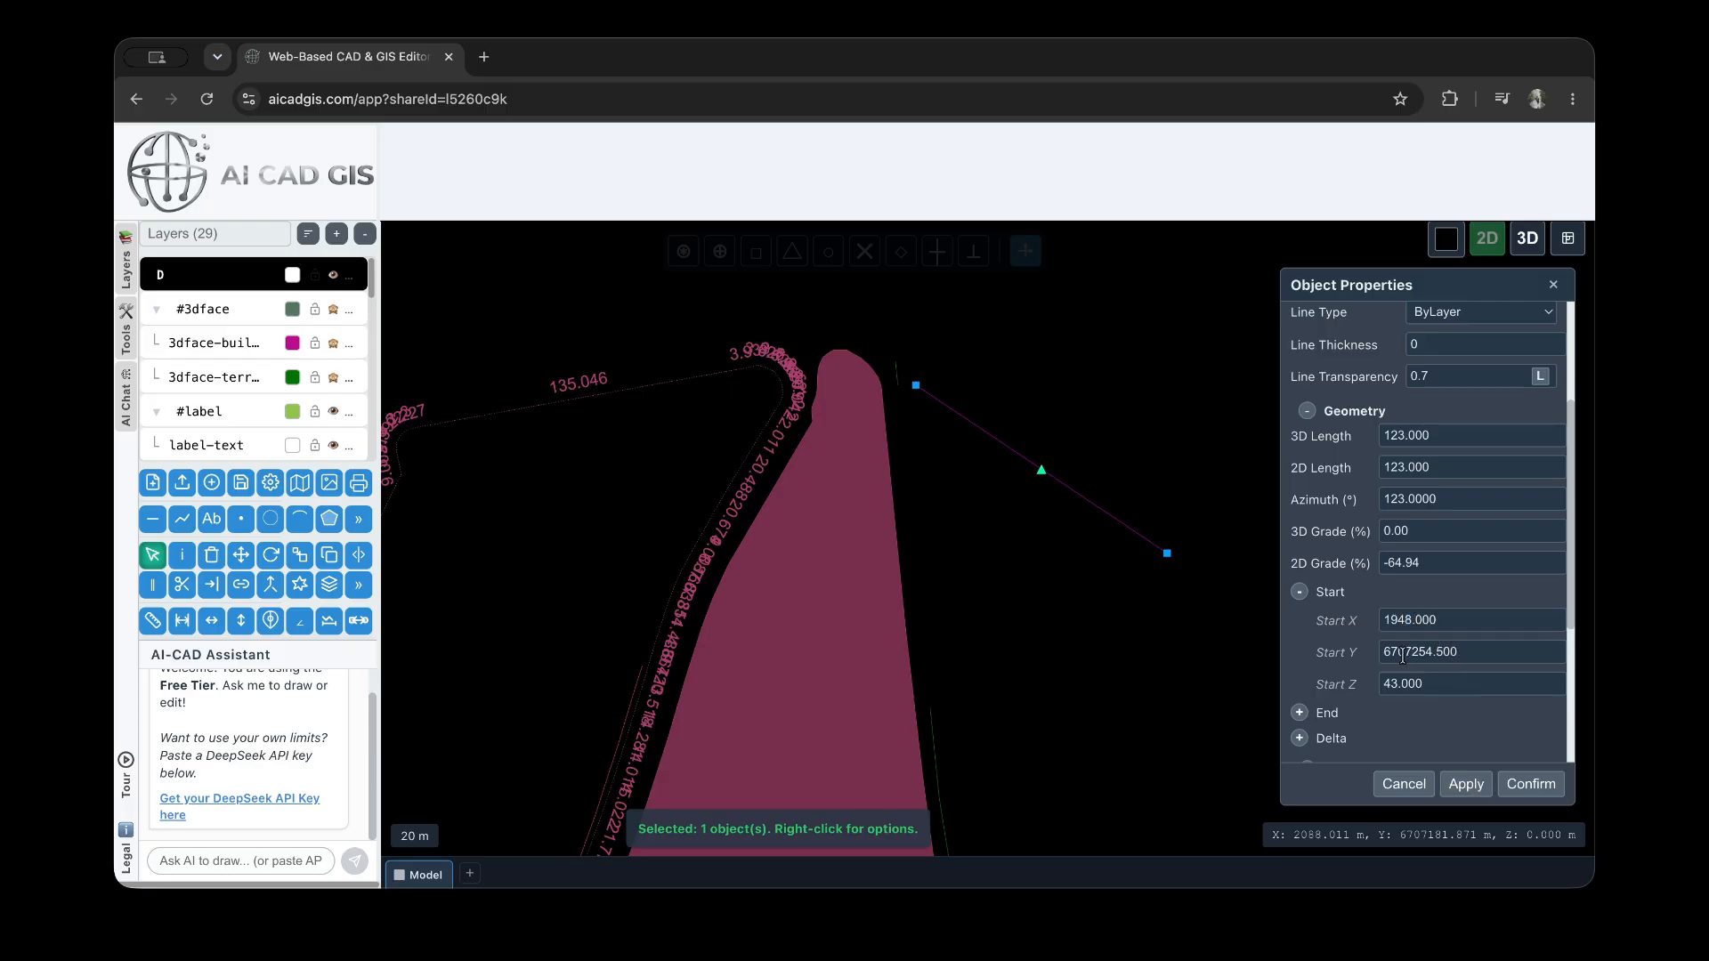
# Expand the line's end point, set End Y to 6707180.509 and apply the move
pyautogui.scroll(-1, 1371, 691)
pyautogui.click(1301, 683)
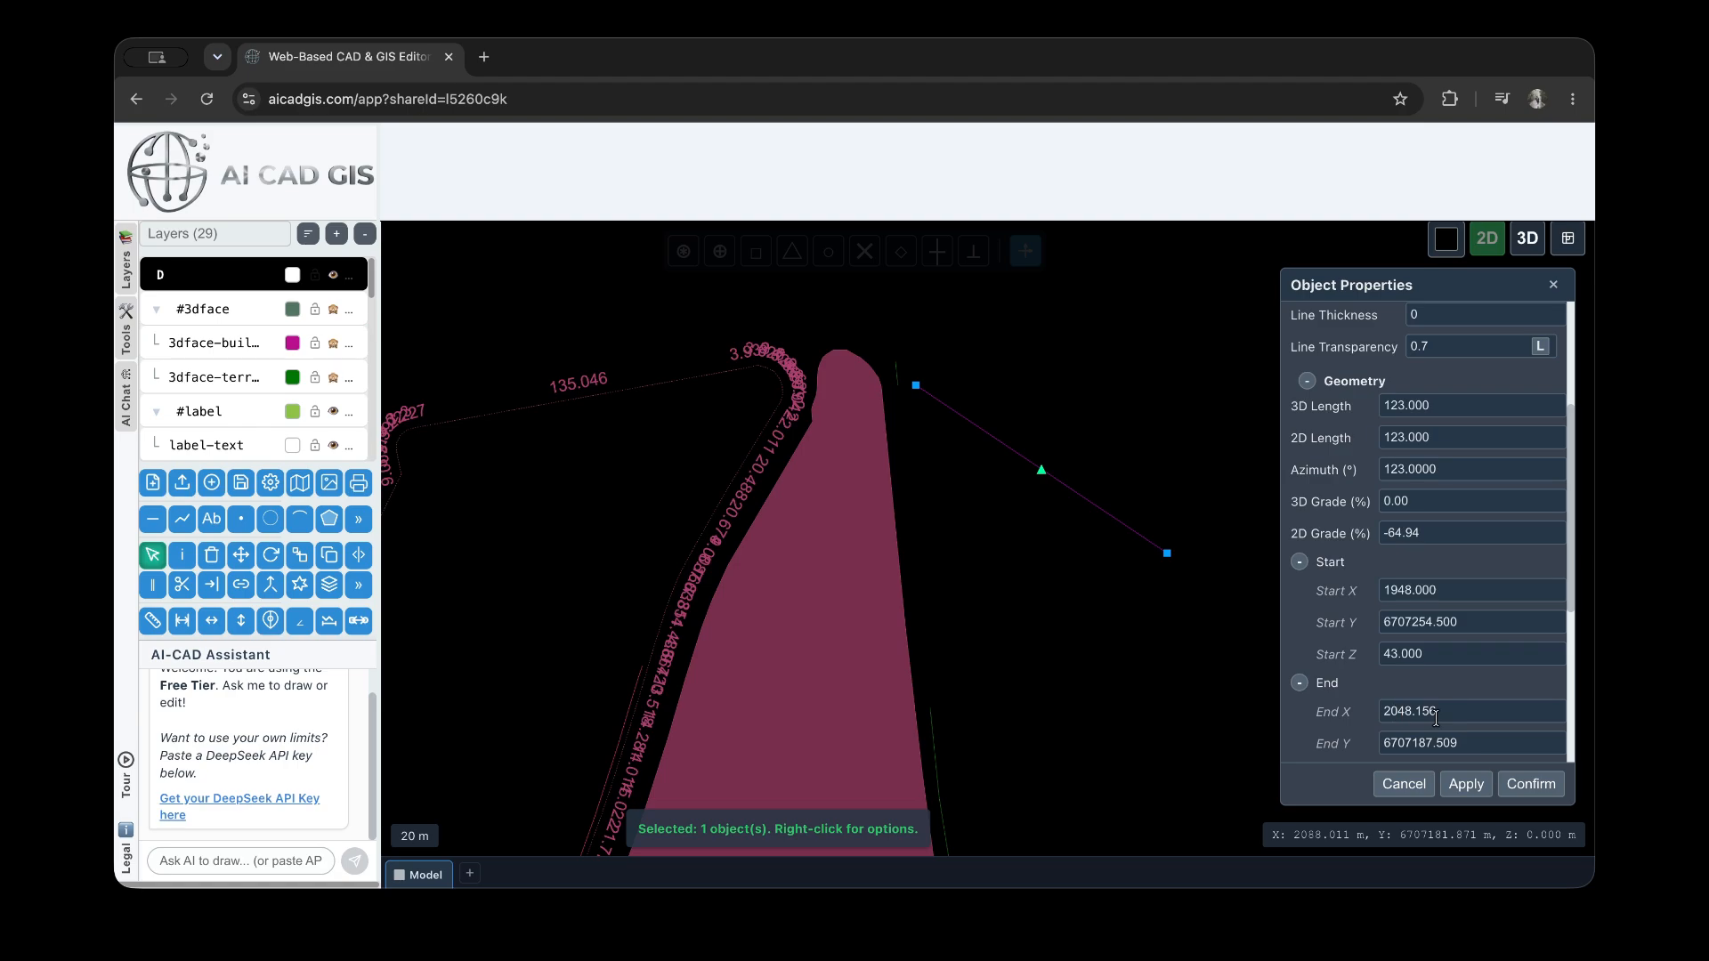
pyautogui.scroll(-1, 1424, 694)
pyautogui.click(1435, 703)
pyautogui.scroll(-1, 1394, 639)
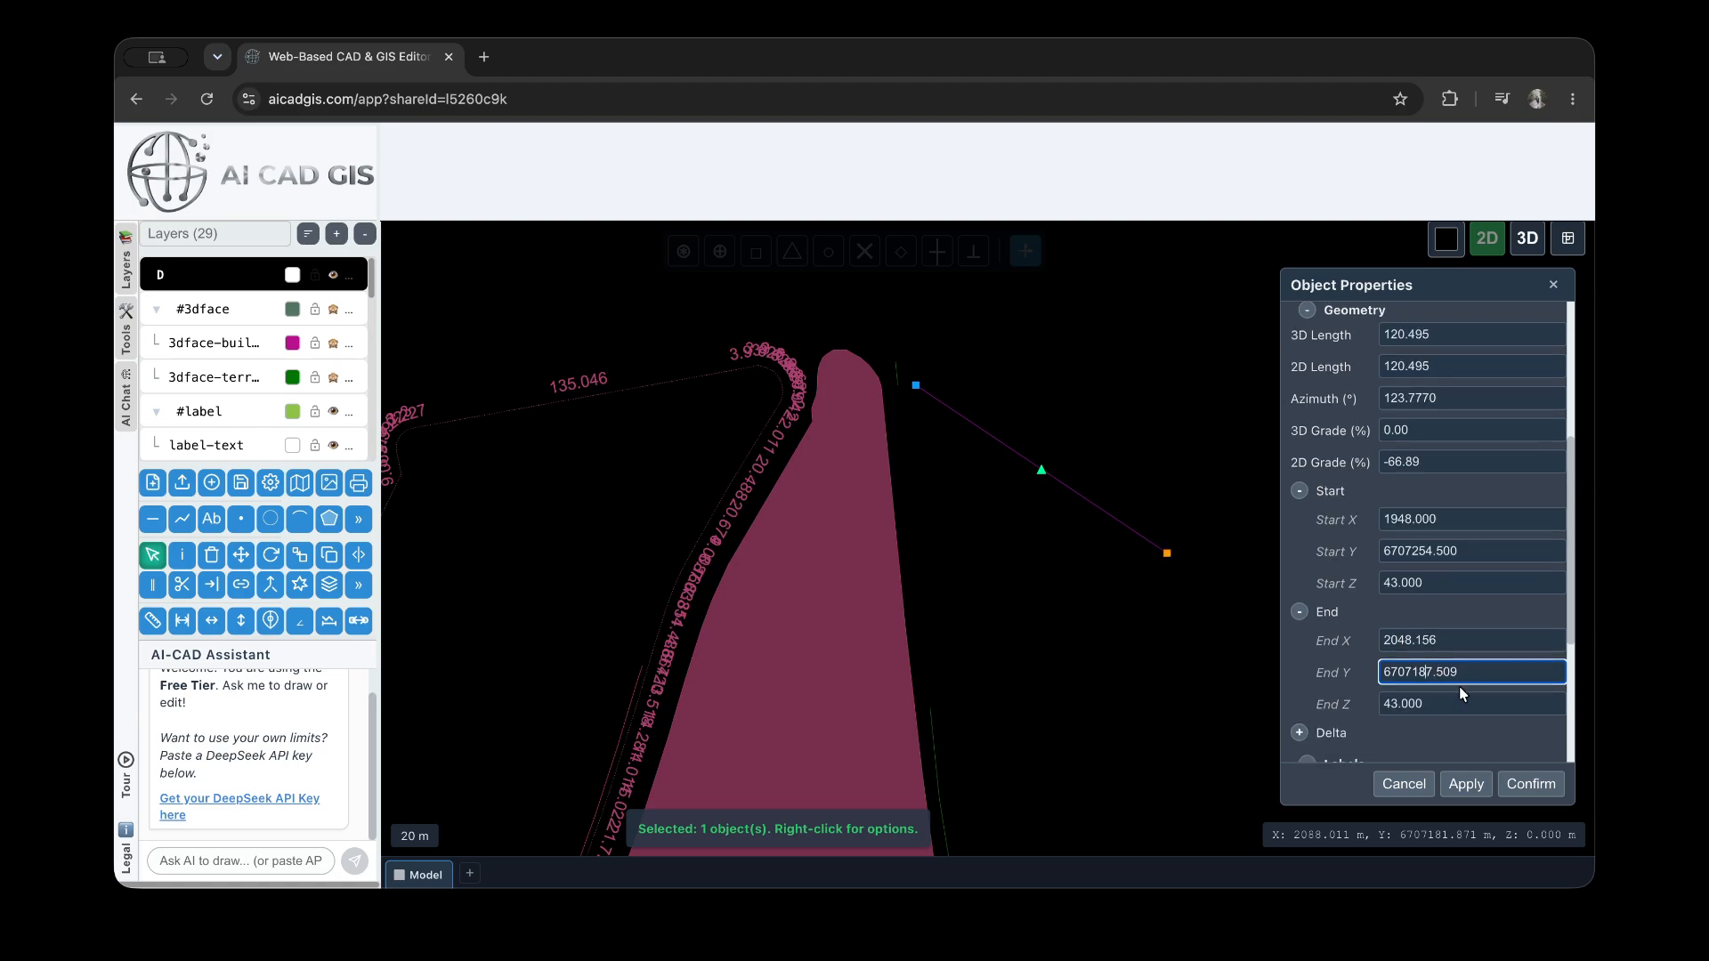
pyautogui.press('BackSpace')
pyautogui.write('0')
pyautogui.click(1466, 784)
# Examine the line's End Z, then expand its Delta values and look at dY
pyautogui.click(1429, 704)
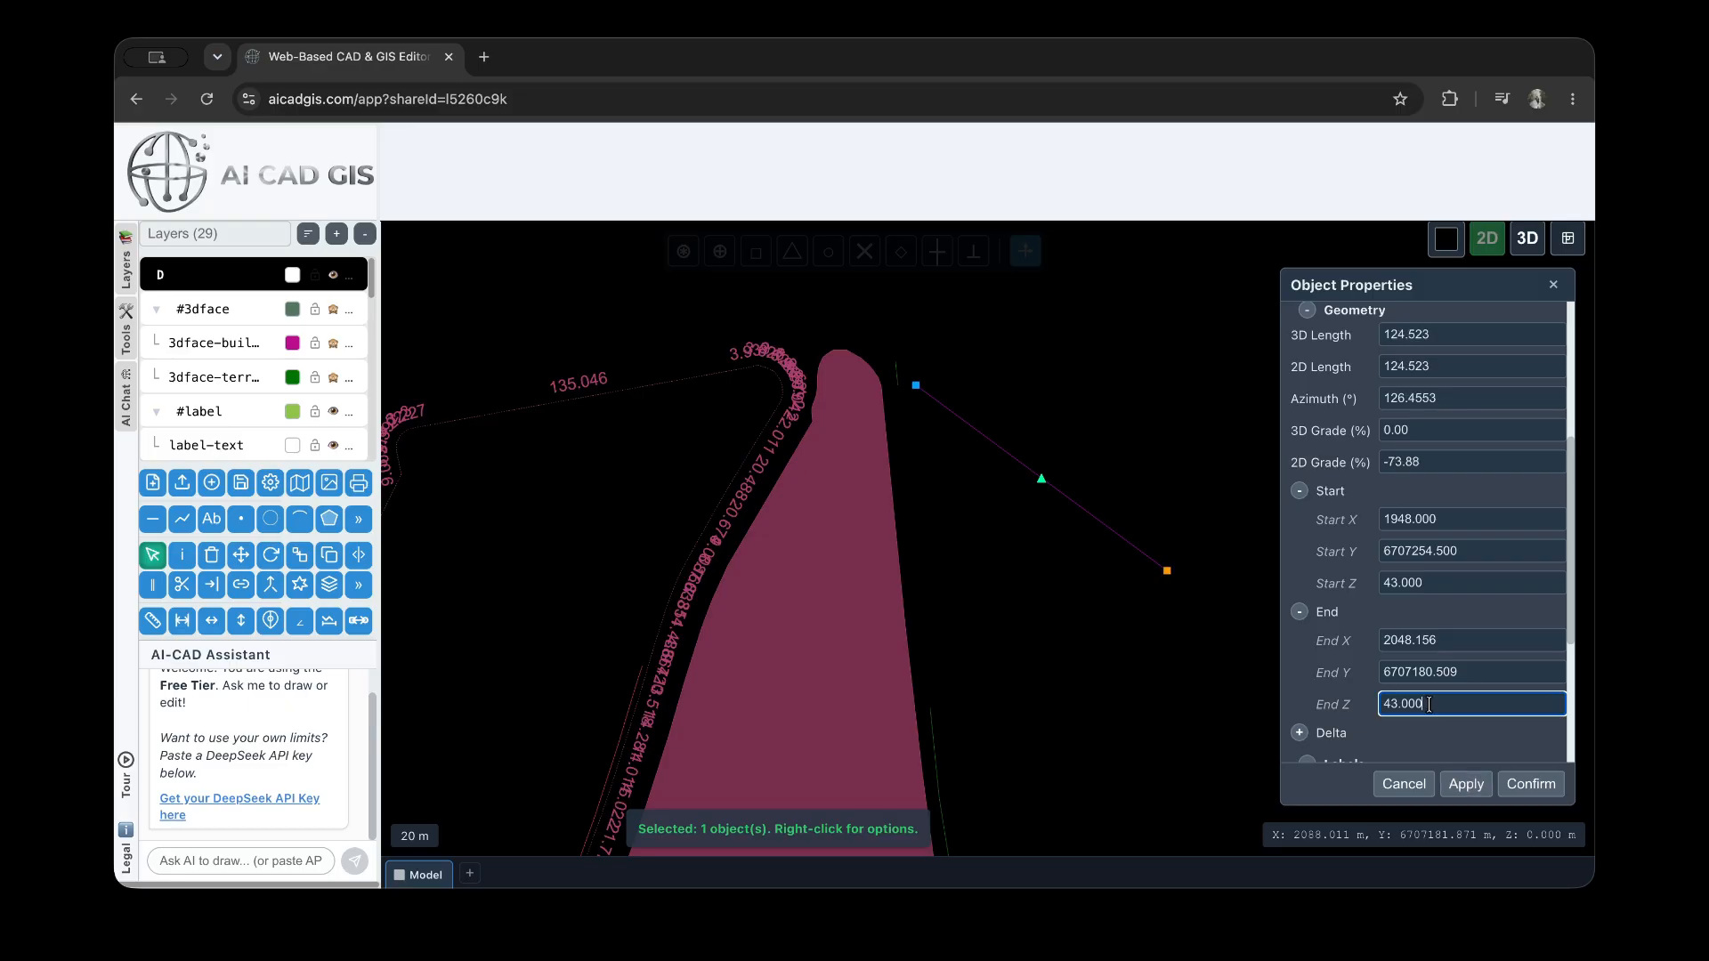
pyautogui.scroll(-2, 1331, 632)
pyautogui.click(1300, 610)
pyautogui.scroll(-1, 1425, 623)
pyautogui.click(1445, 621)
pyautogui.doubleClick(1448, 620)
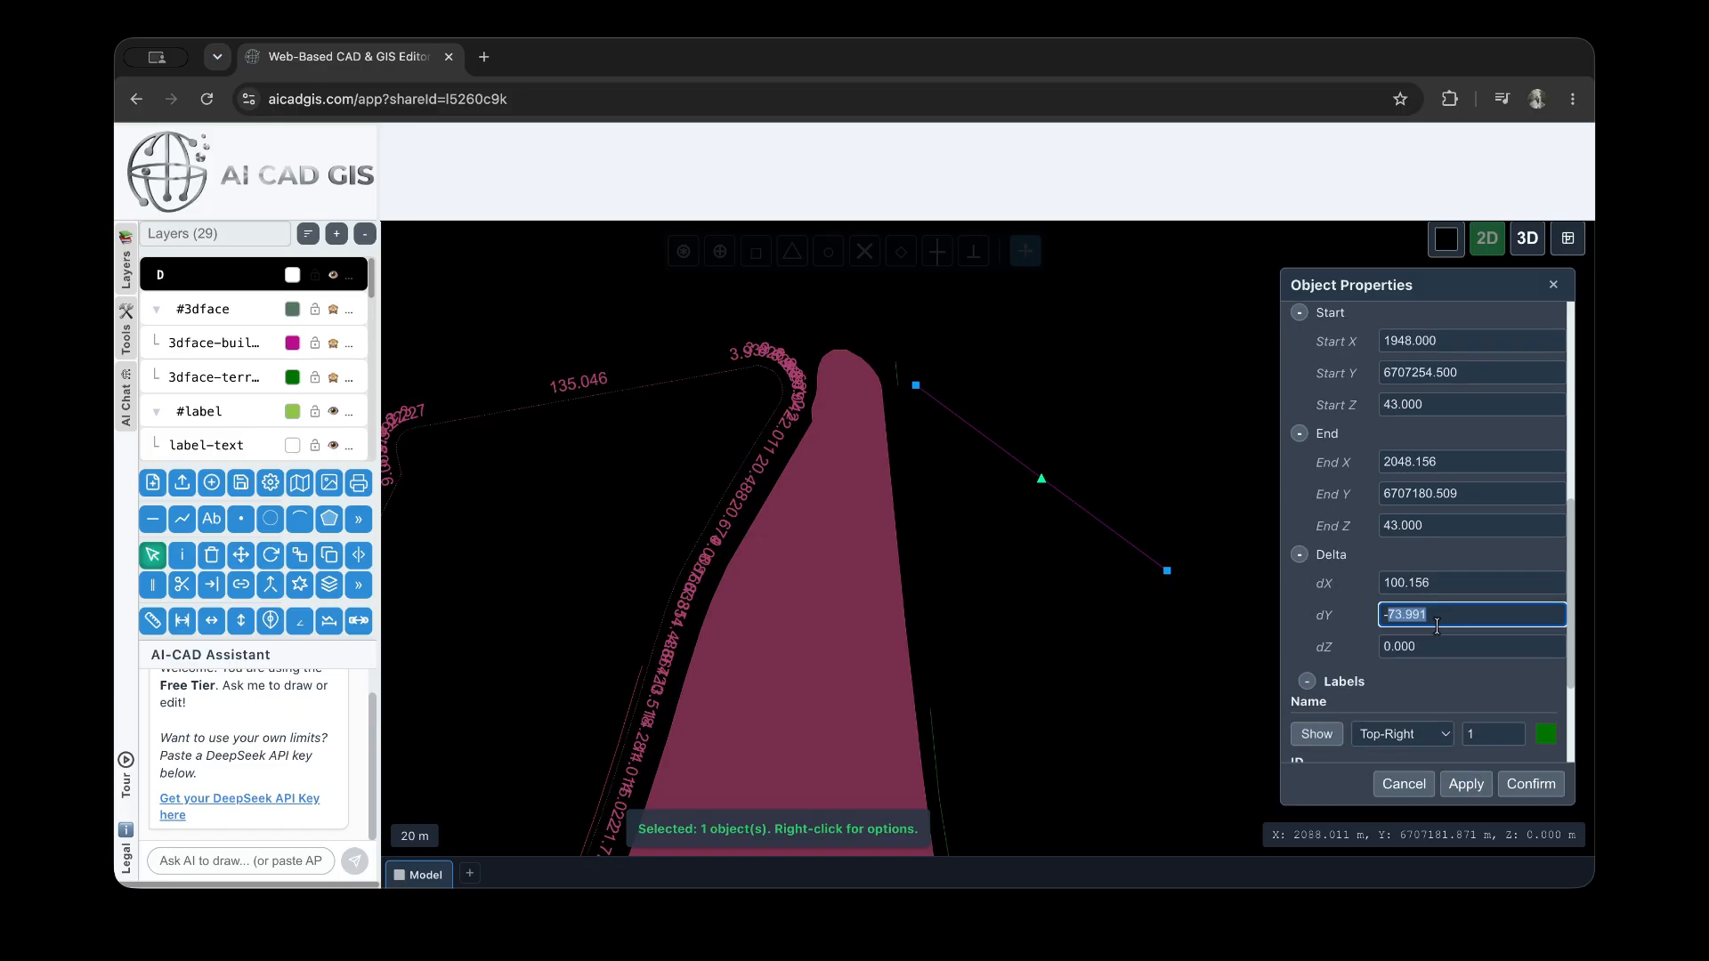
# Turn on the line's name, ID, length and Z-value labels, apply them and check them at both endpoints
pyautogui.scroll(-3, 1389, 623)
pyautogui.click(1316, 558)
pyautogui.click(1317, 618)
pyautogui.click(1318, 679)
pyautogui.click(1318, 740)
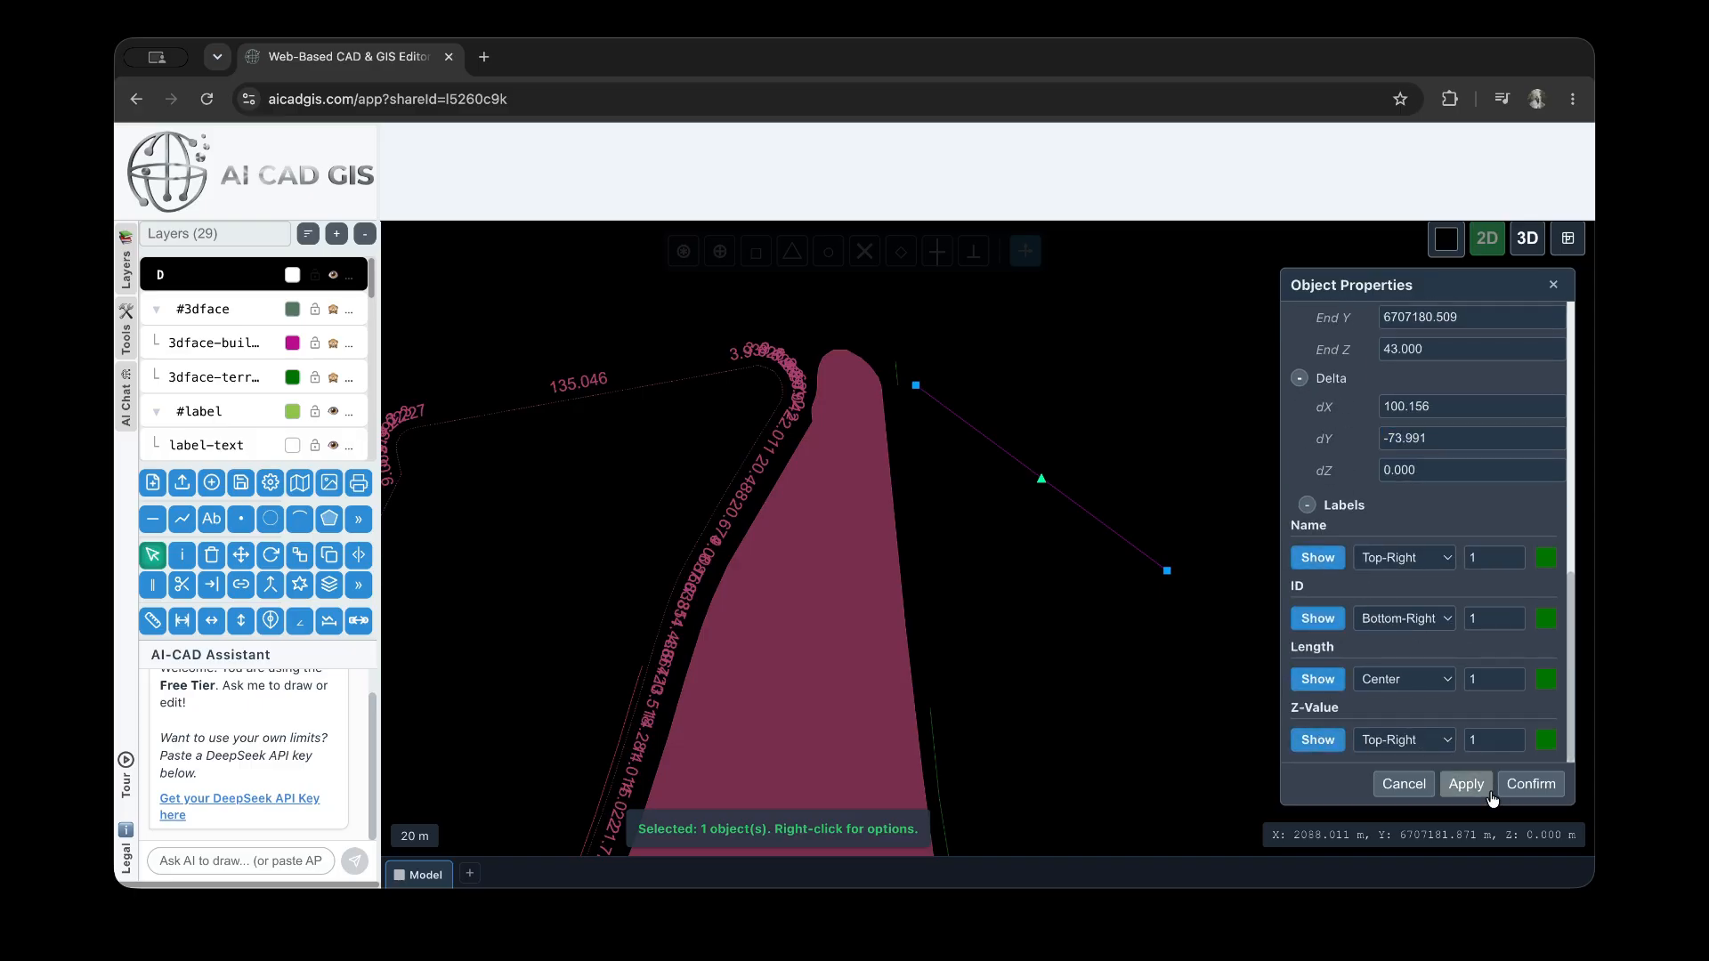
pyautogui.click(1466, 785)
pyautogui.scroll(5, 1158, 552)
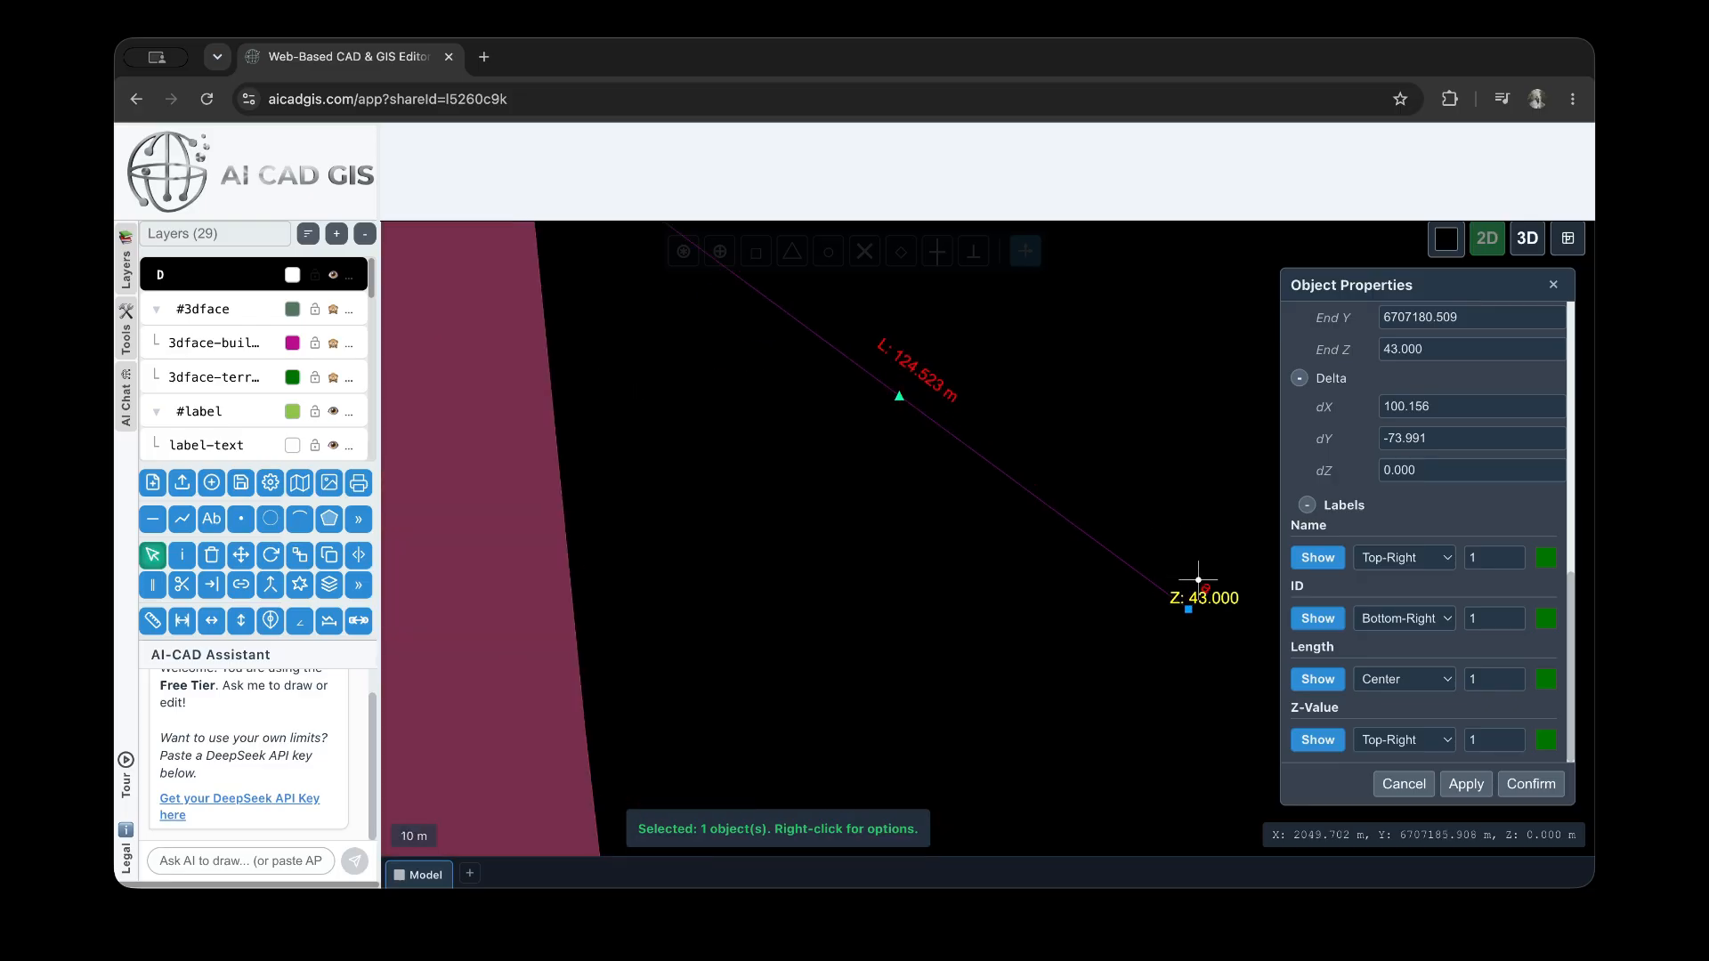
pyautogui.scroll(-3, 1155, 667)
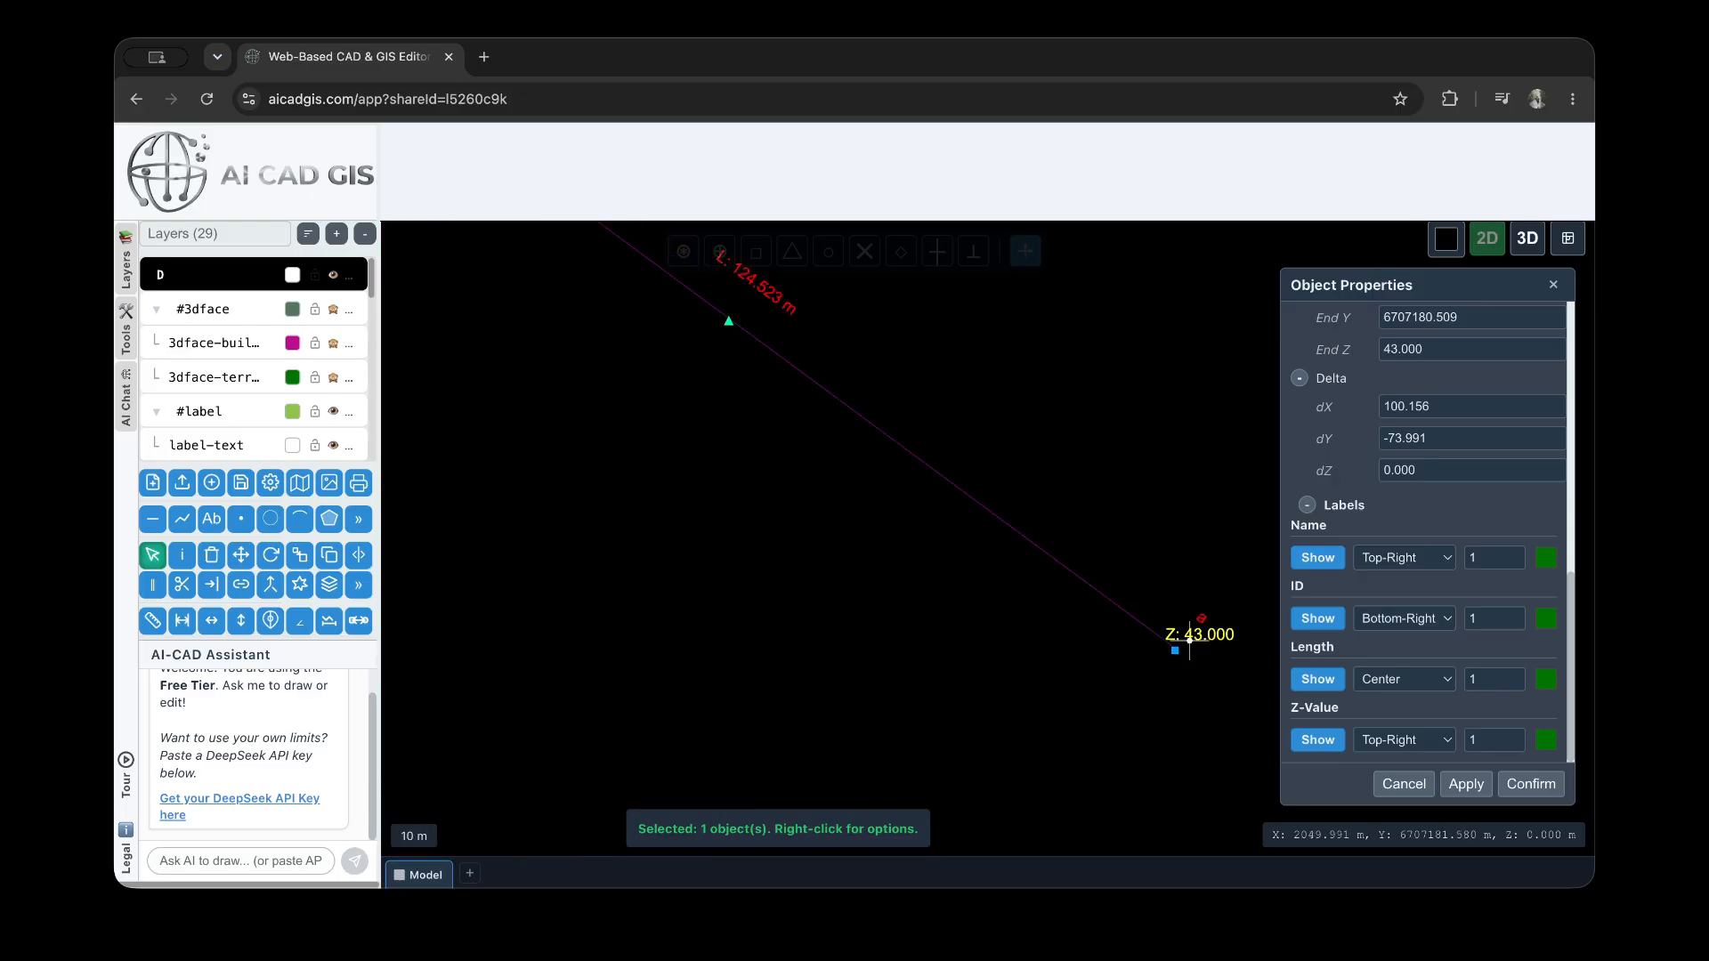
pyautogui.scroll(-3, 1182, 638)
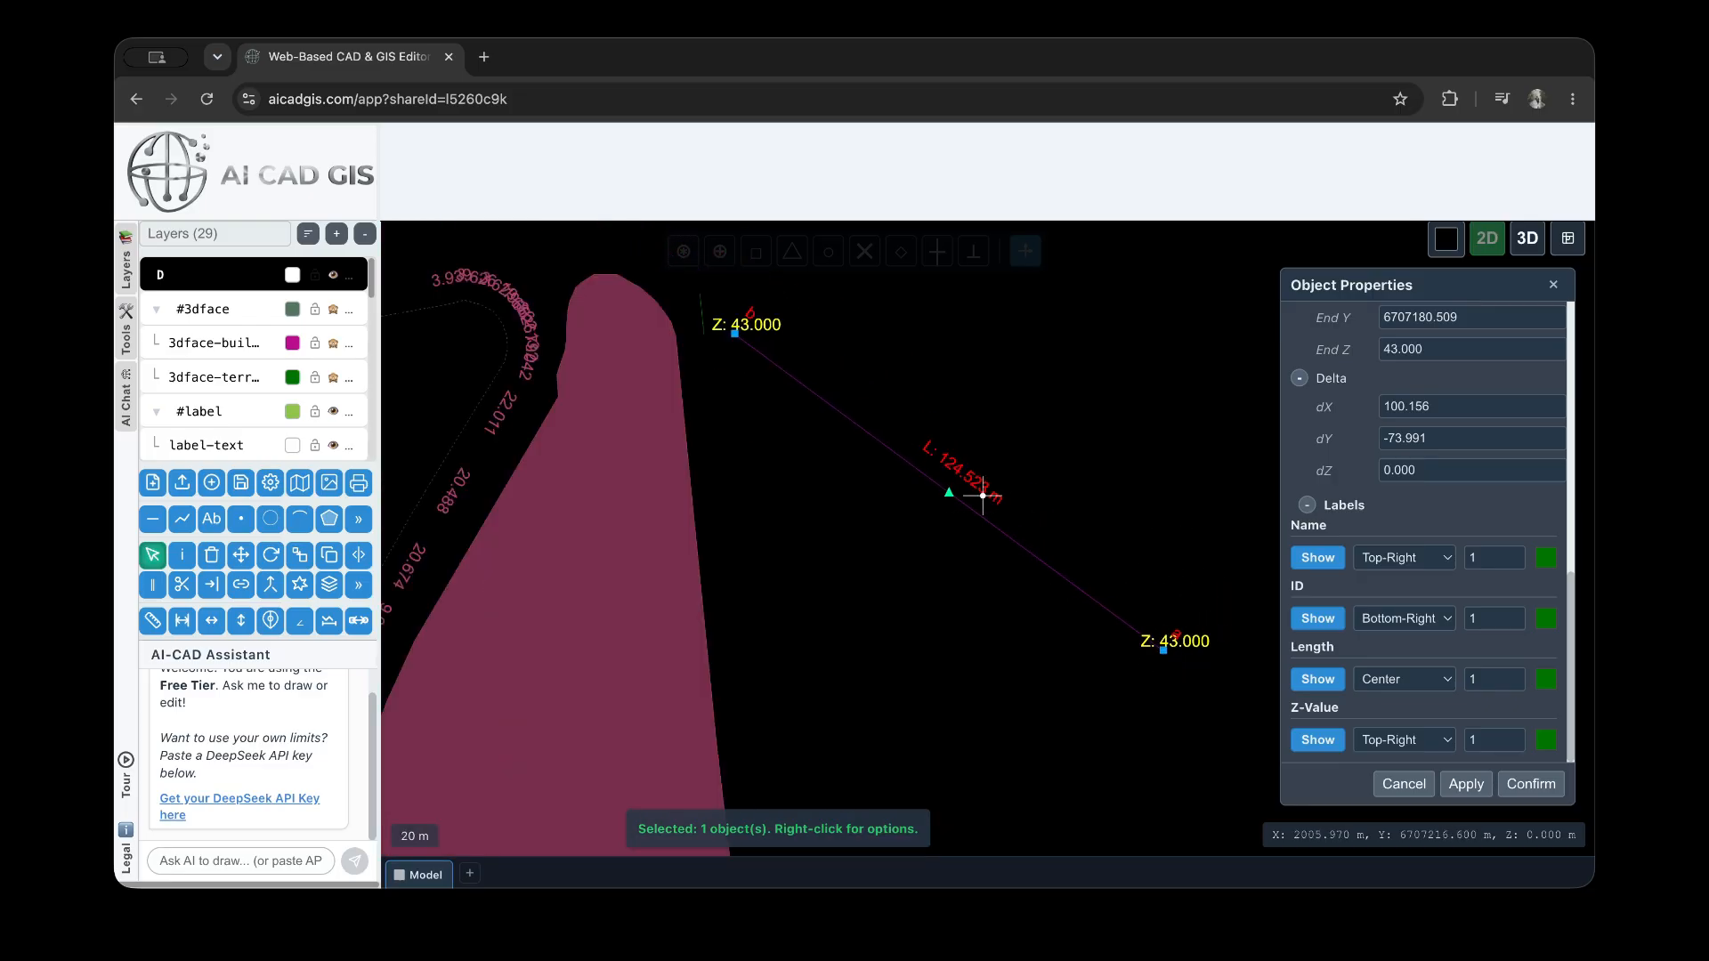
pyautogui.scroll(-2, 1042, 638)
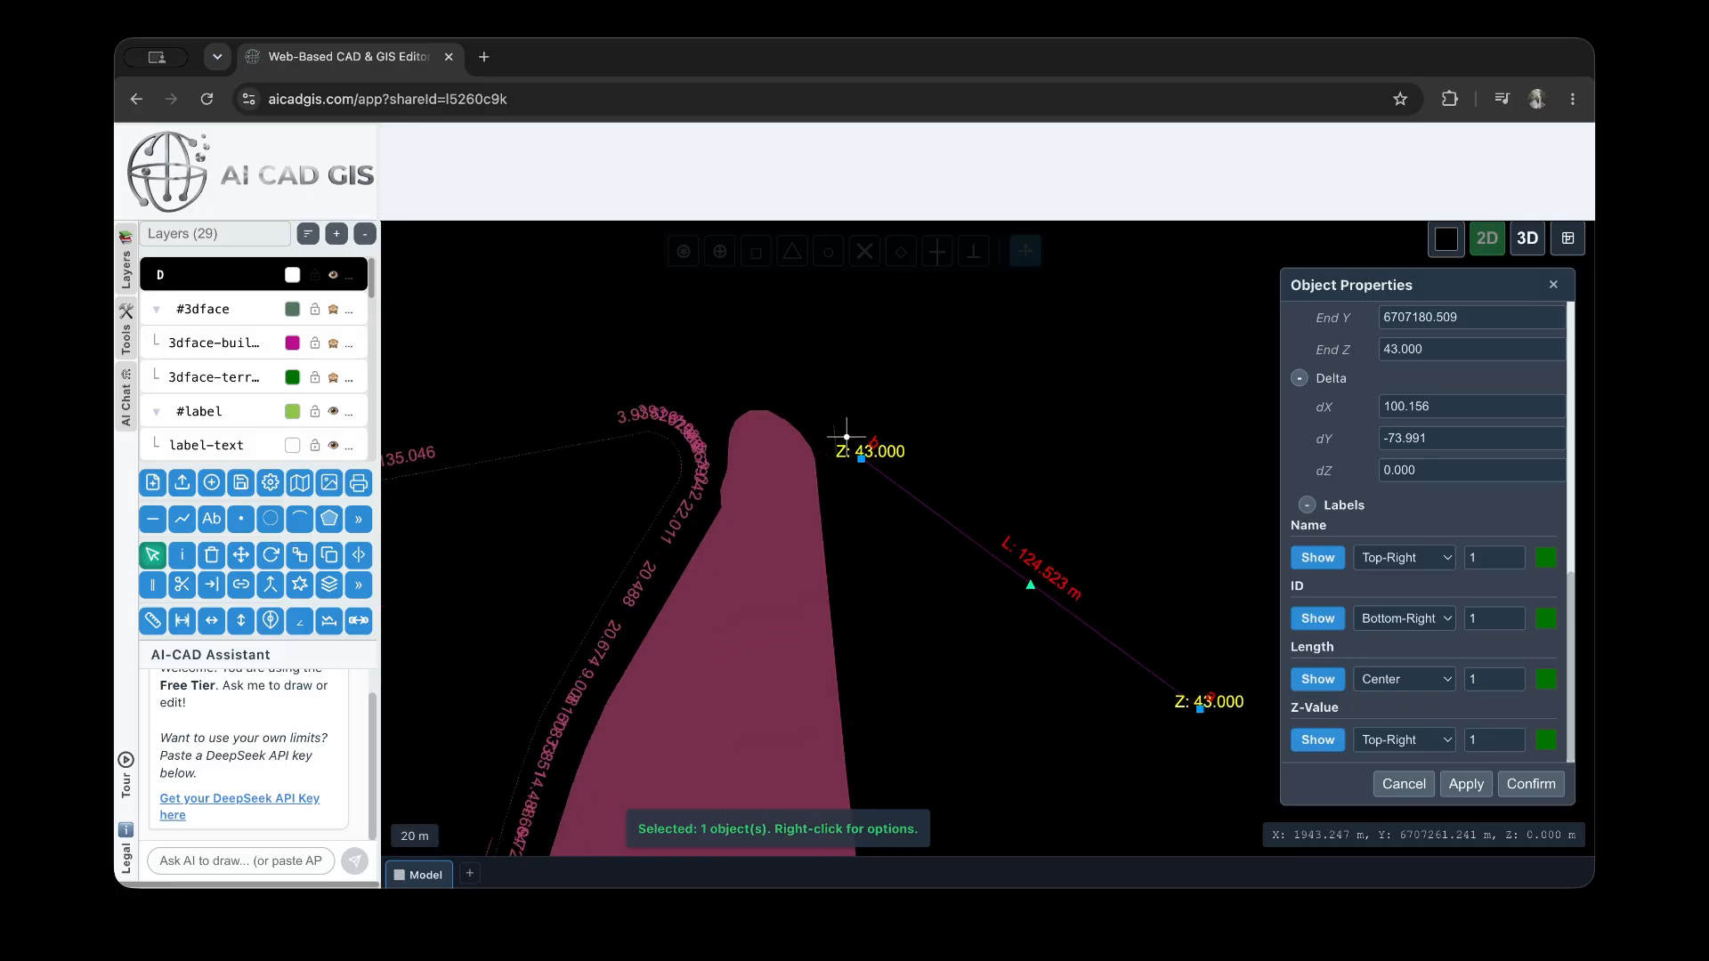
# Deselect the line, select the small circle above the teal plot, change its radius and apply it
pyautogui.click(1003, 397)
pyautogui.scroll(-5, 1053, 389)
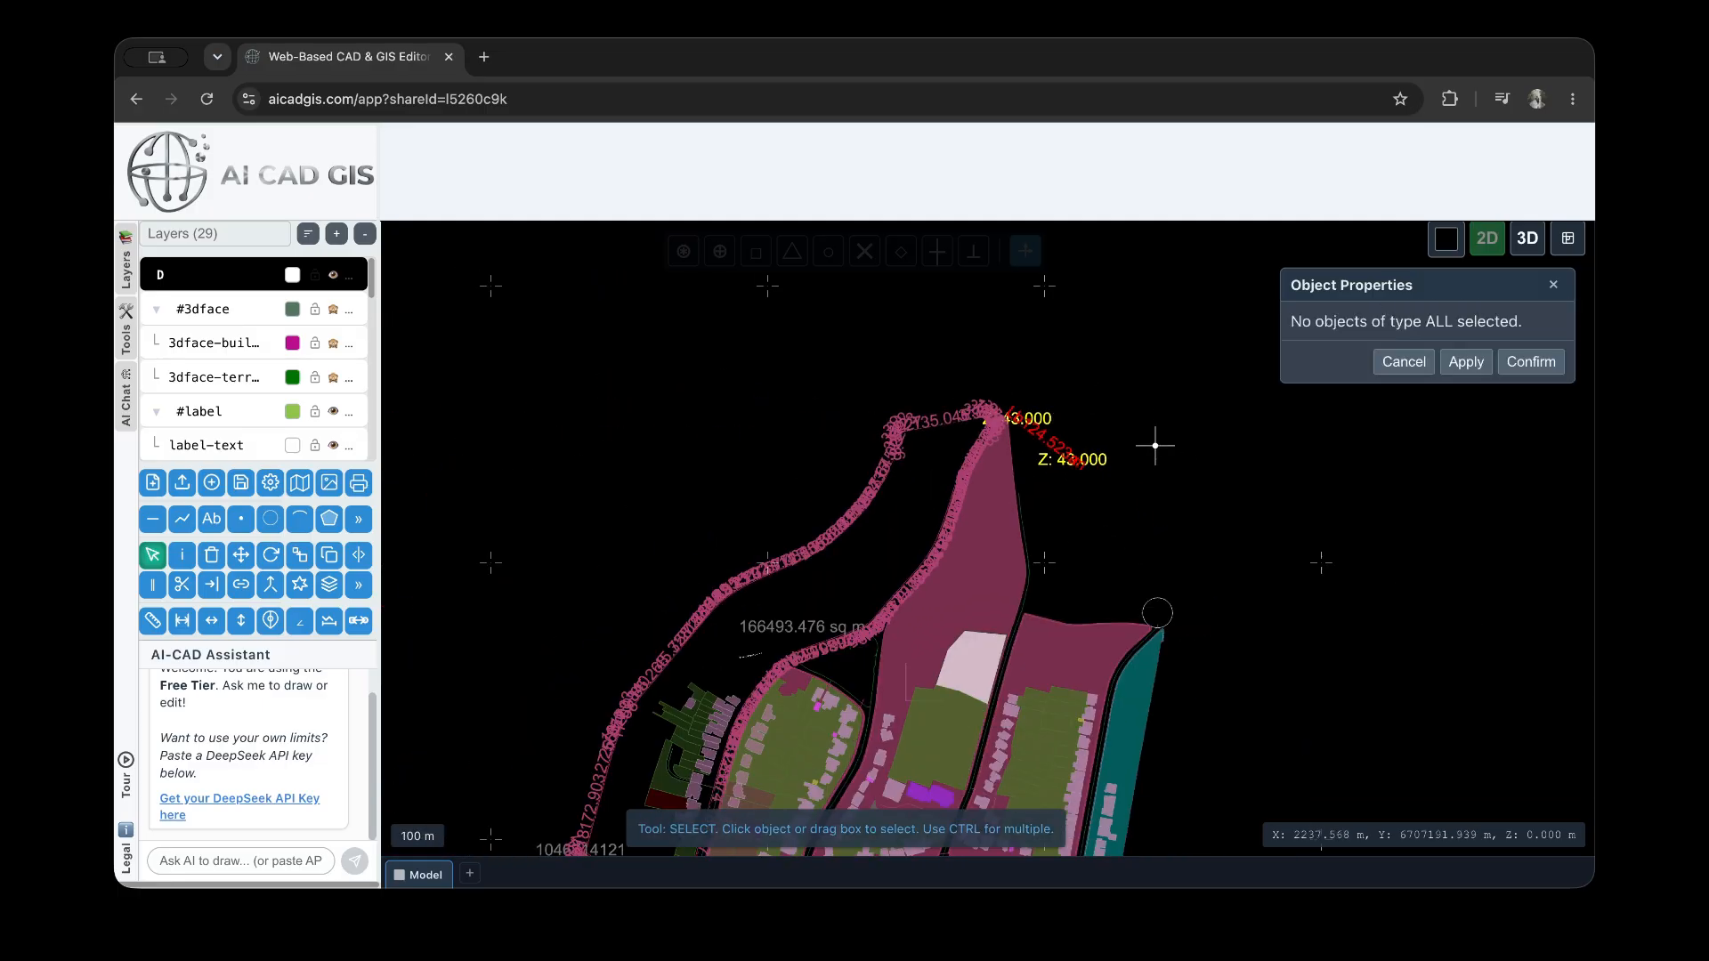
pyautogui.click(1180, 622)
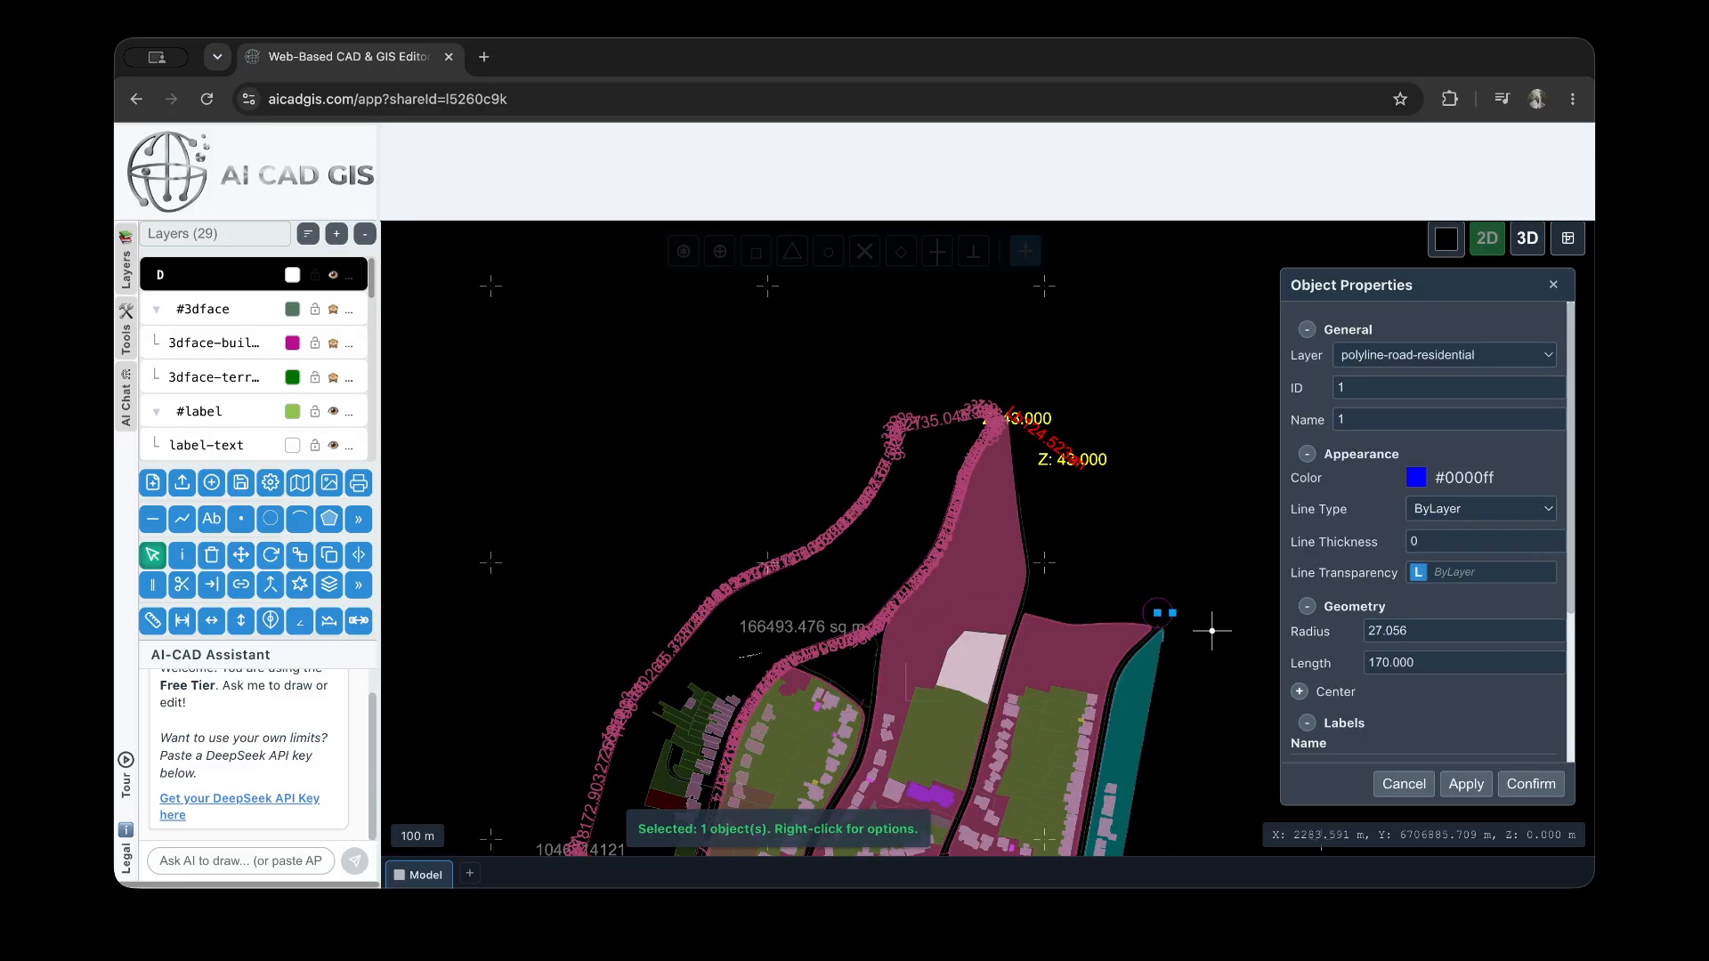
pyautogui.scroll(5, 1166, 623)
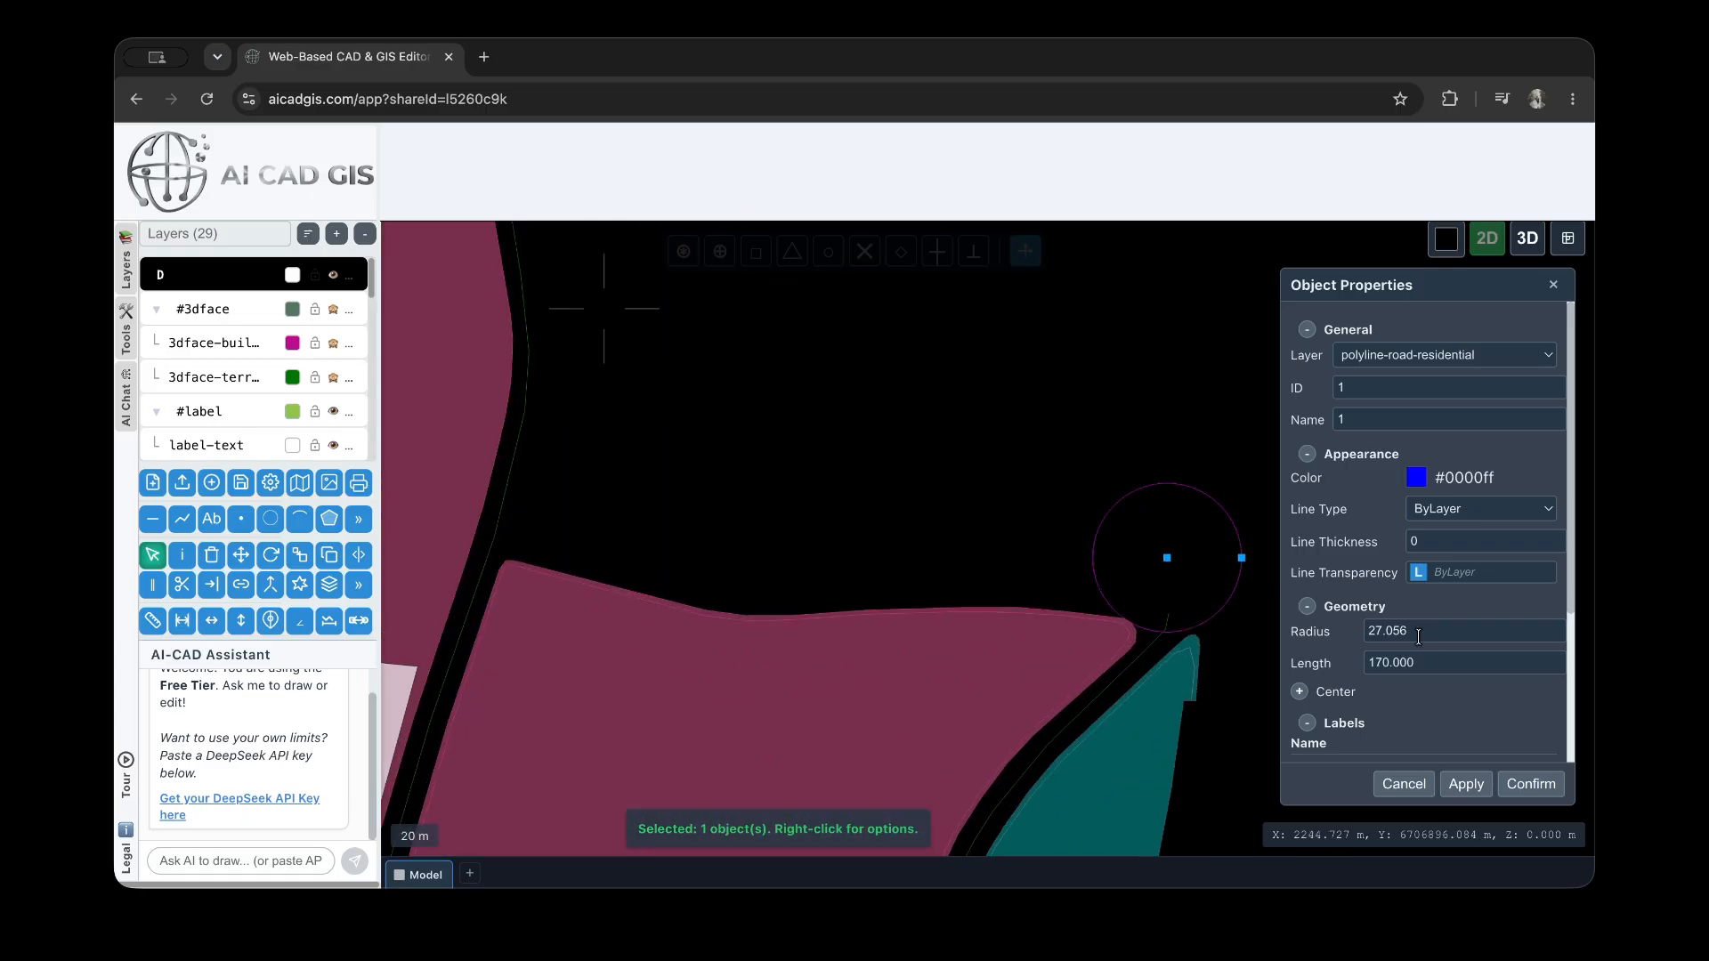
pyautogui.click(1414, 633)
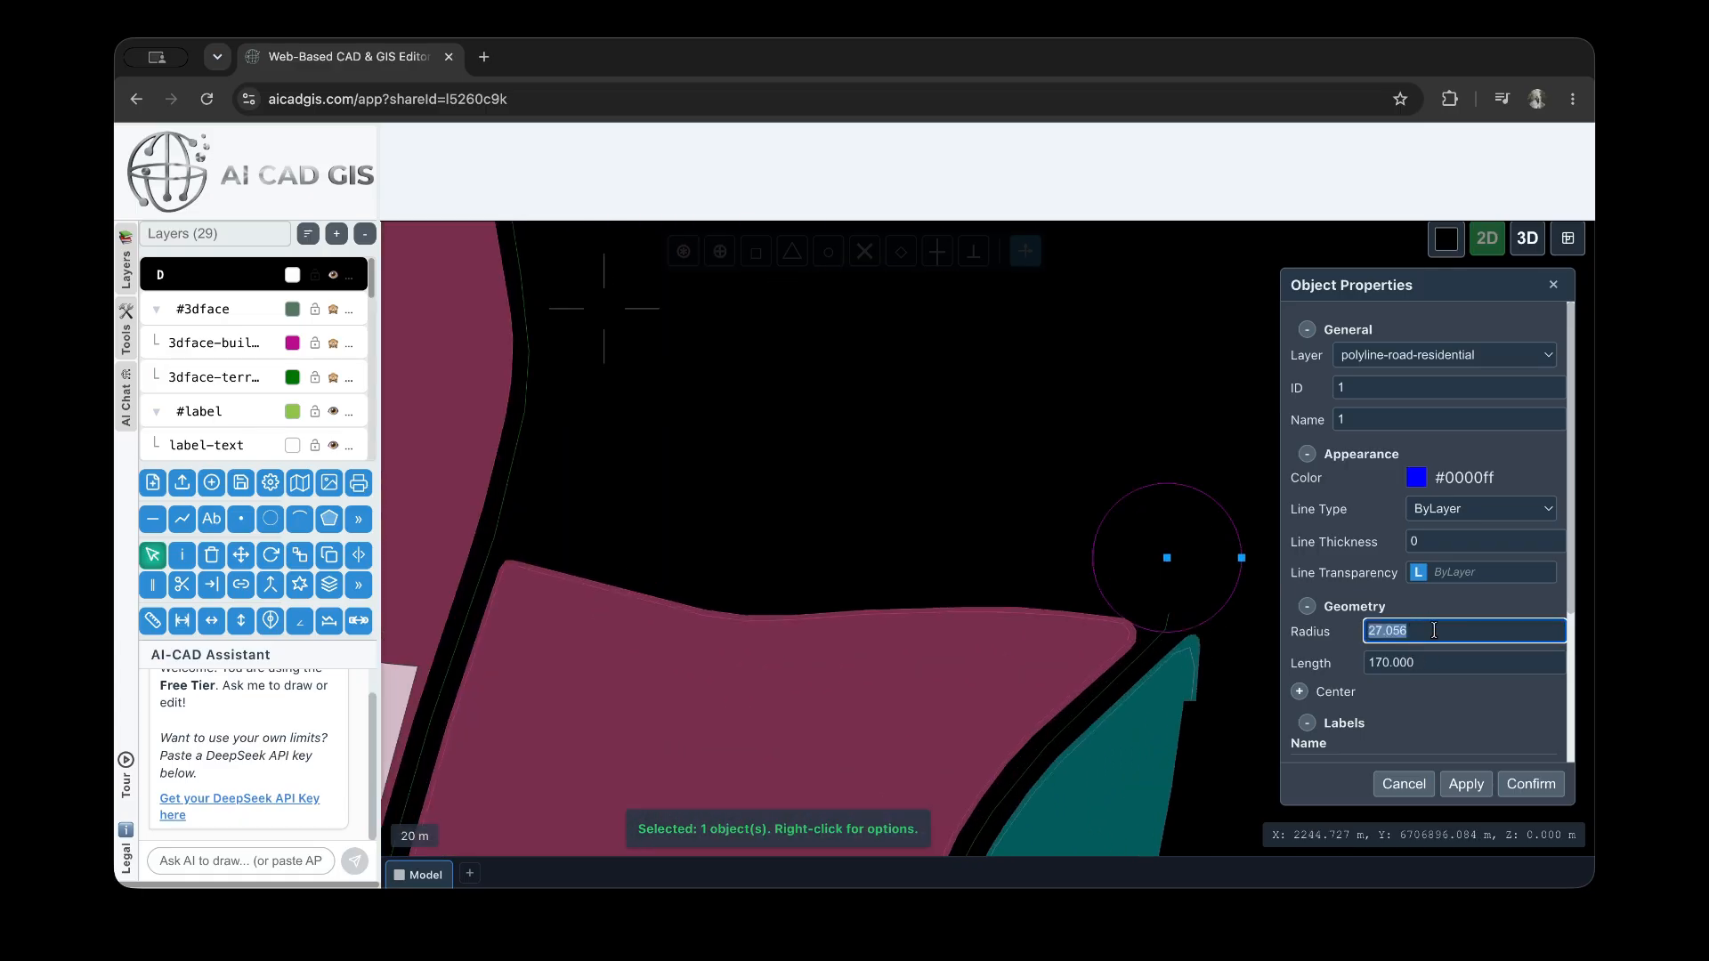
pyautogui.write('23')
pyautogui.click(1466, 784)
# Set the circle's length to 123 and apply it, then check the resized circle
pyautogui.click(1419, 666)
pyautogui.doubleClick(1419, 665)
pyautogui.write('1')
pyautogui.click(1466, 783)
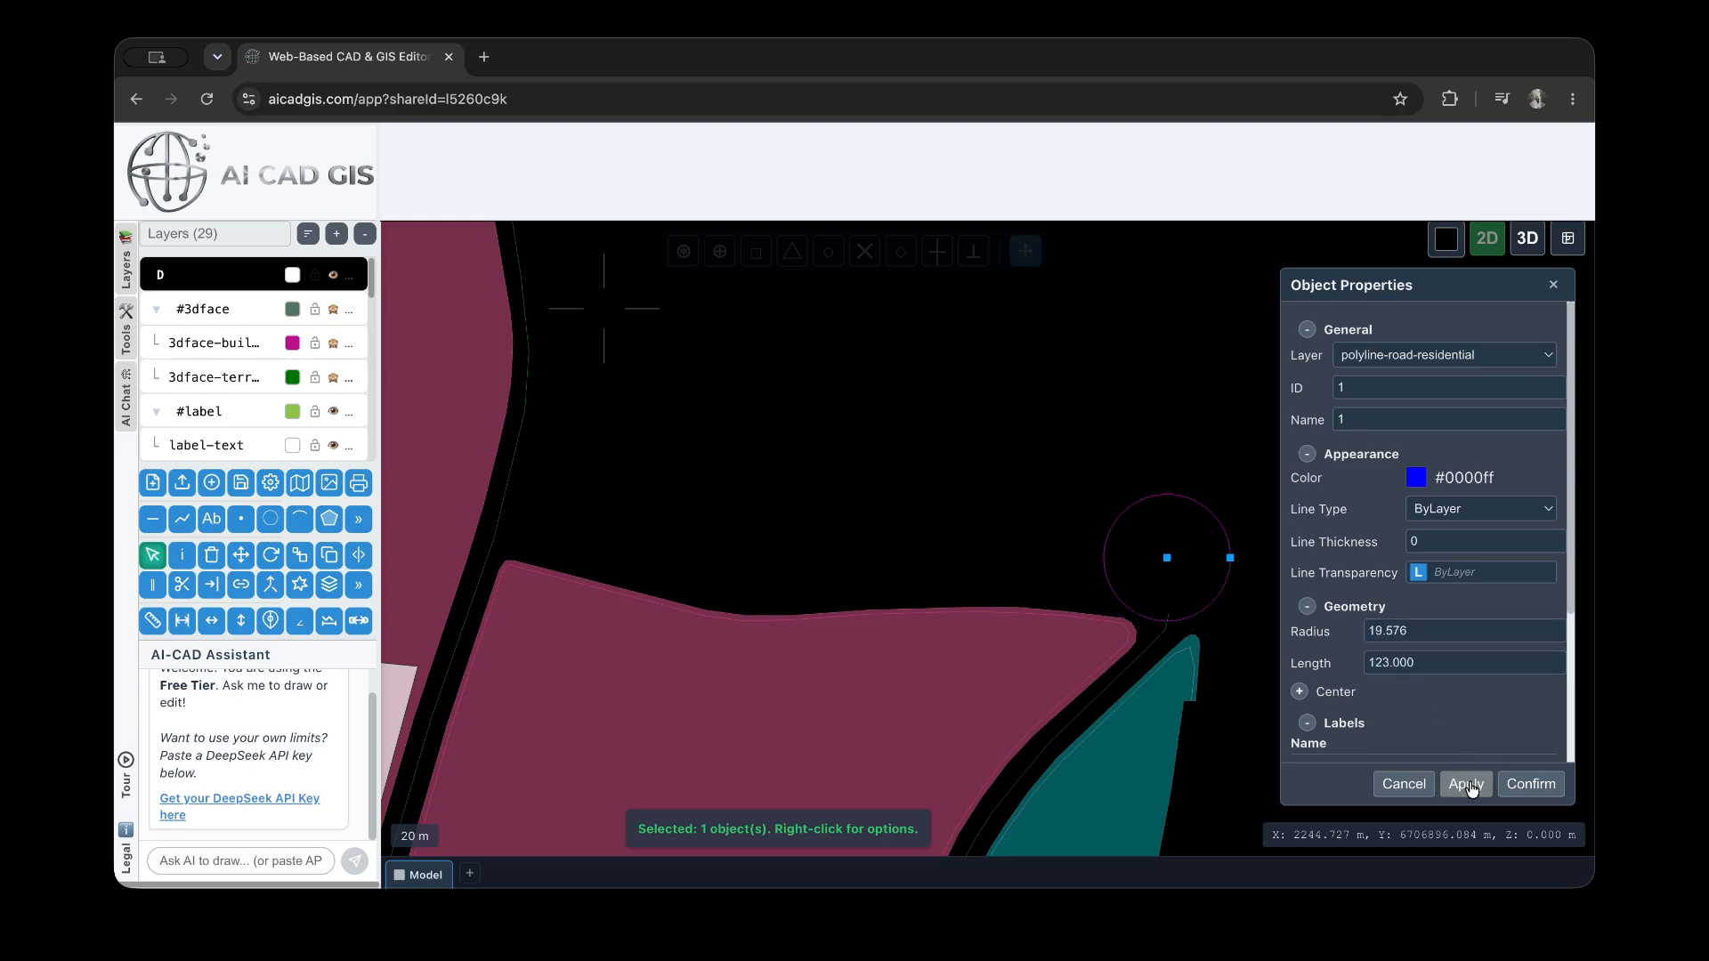
pyautogui.scroll(10, 1183, 624)
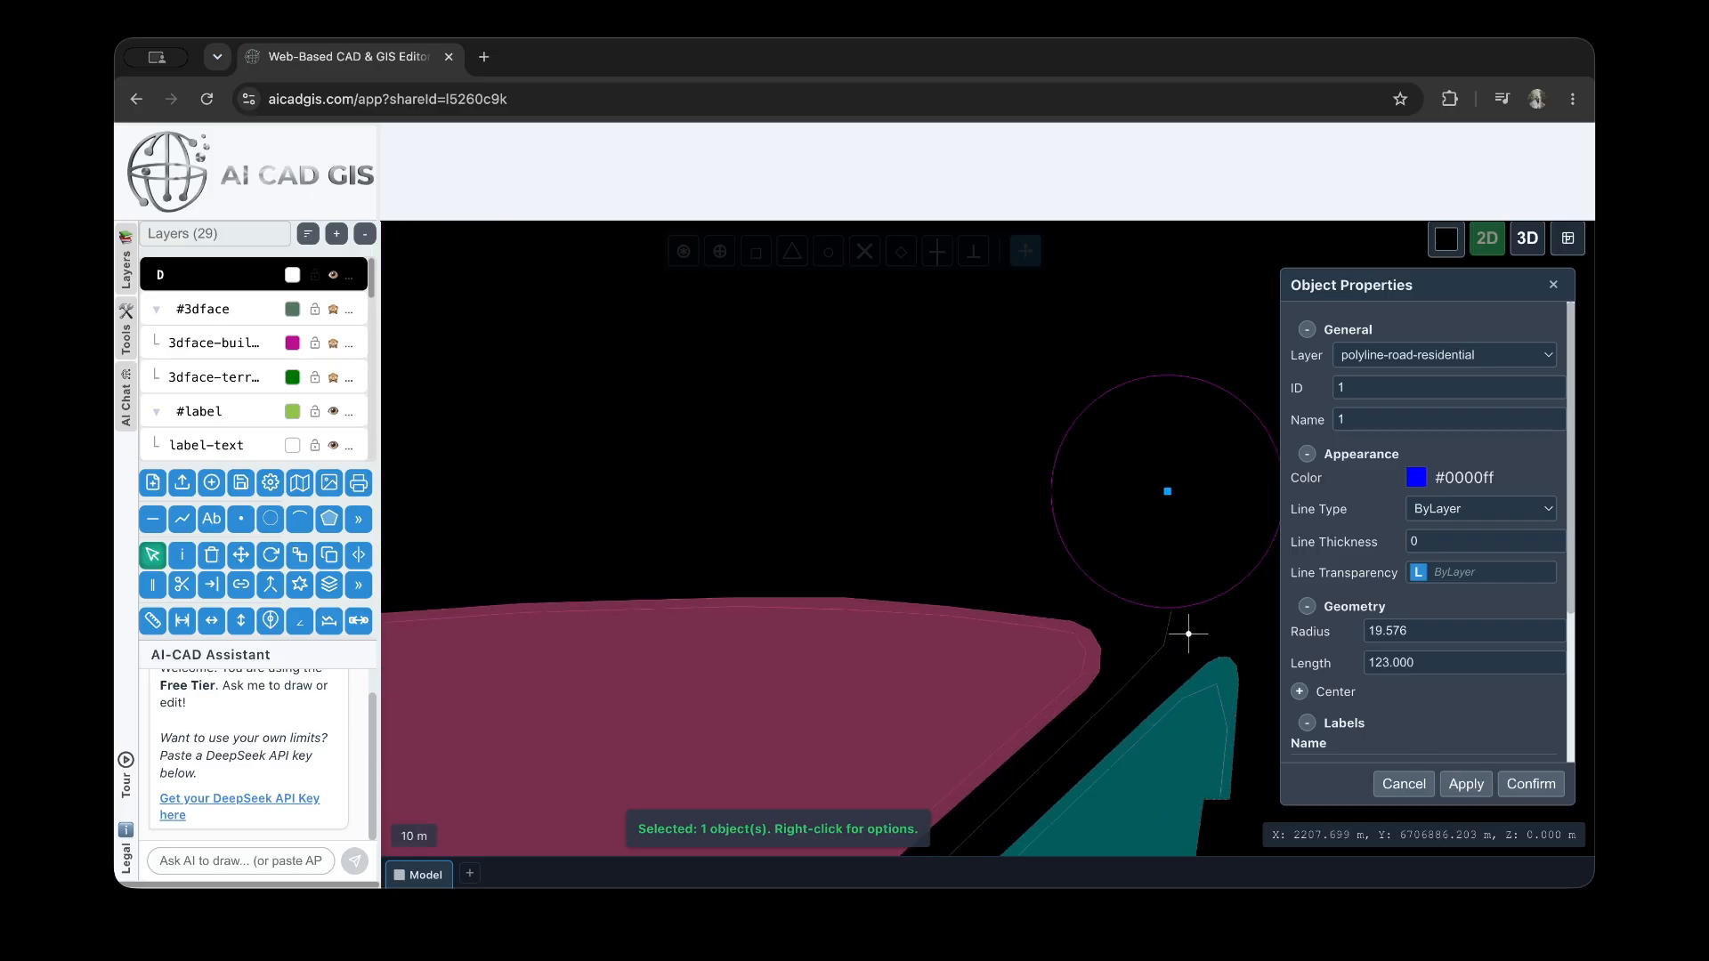
# Expand the circle's center coordinates, set Center X to 2207.477 and apply the change
pyautogui.scroll(-9, 1016, 510)
pyautogui.click(1380, 691)
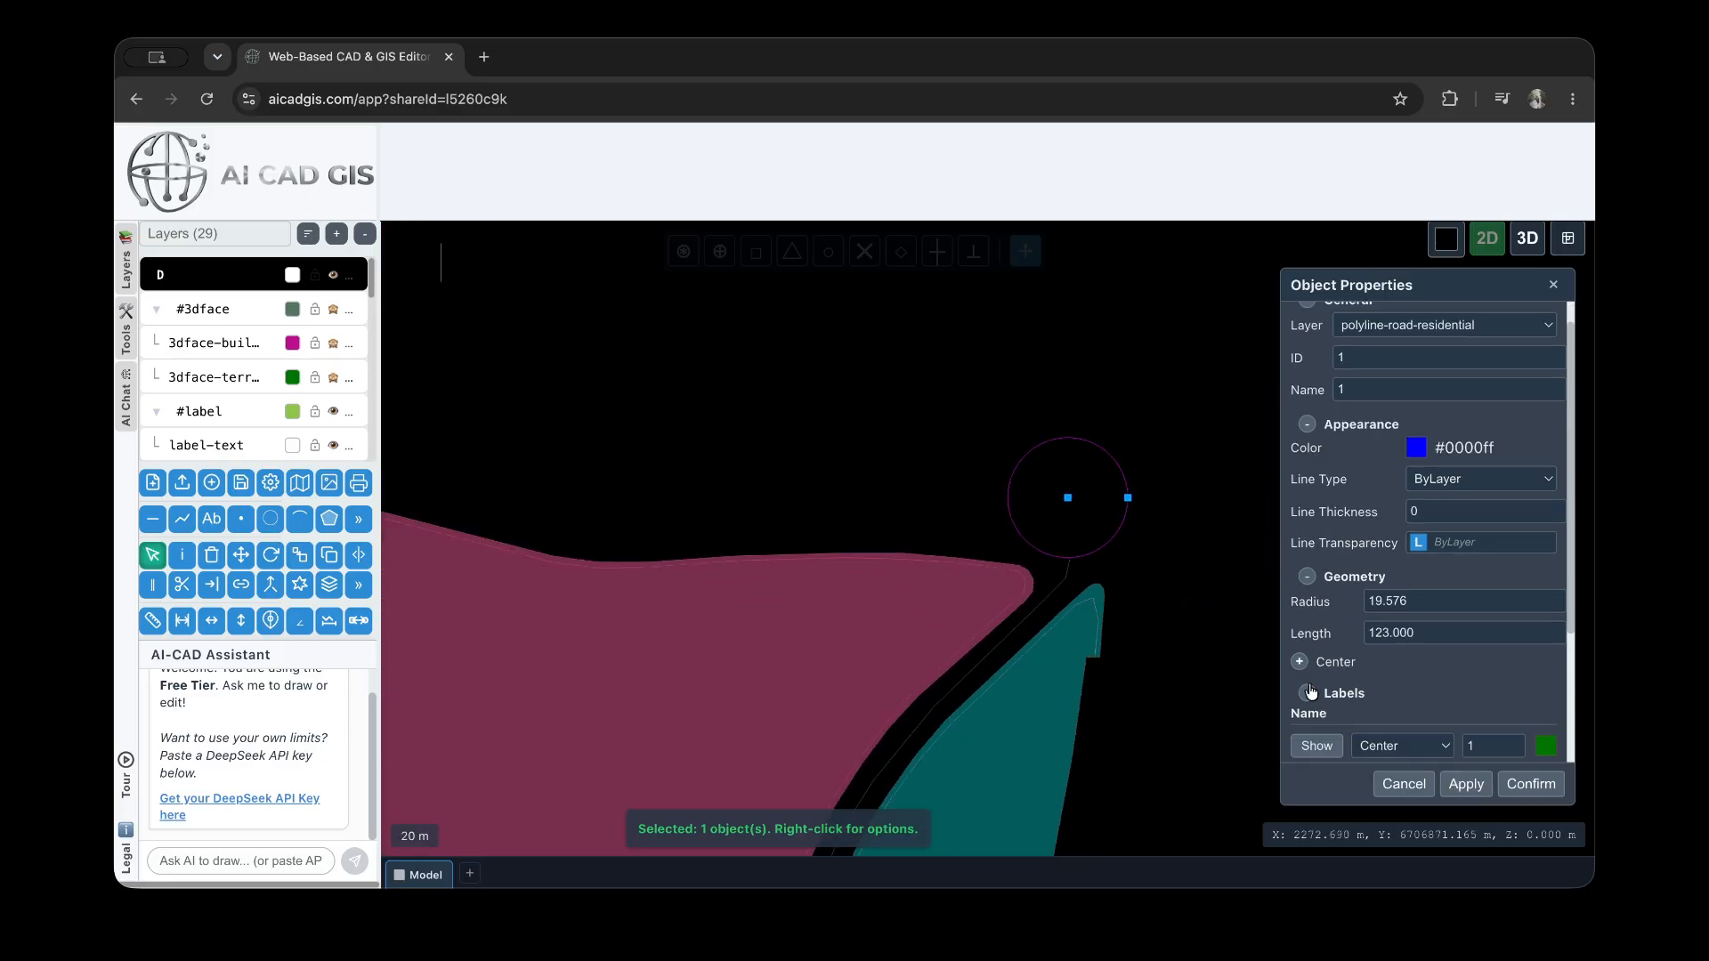
pyautogui.scroll(-1, 1416, 656)
pyautogui.scroll(-3, 1415, 656)
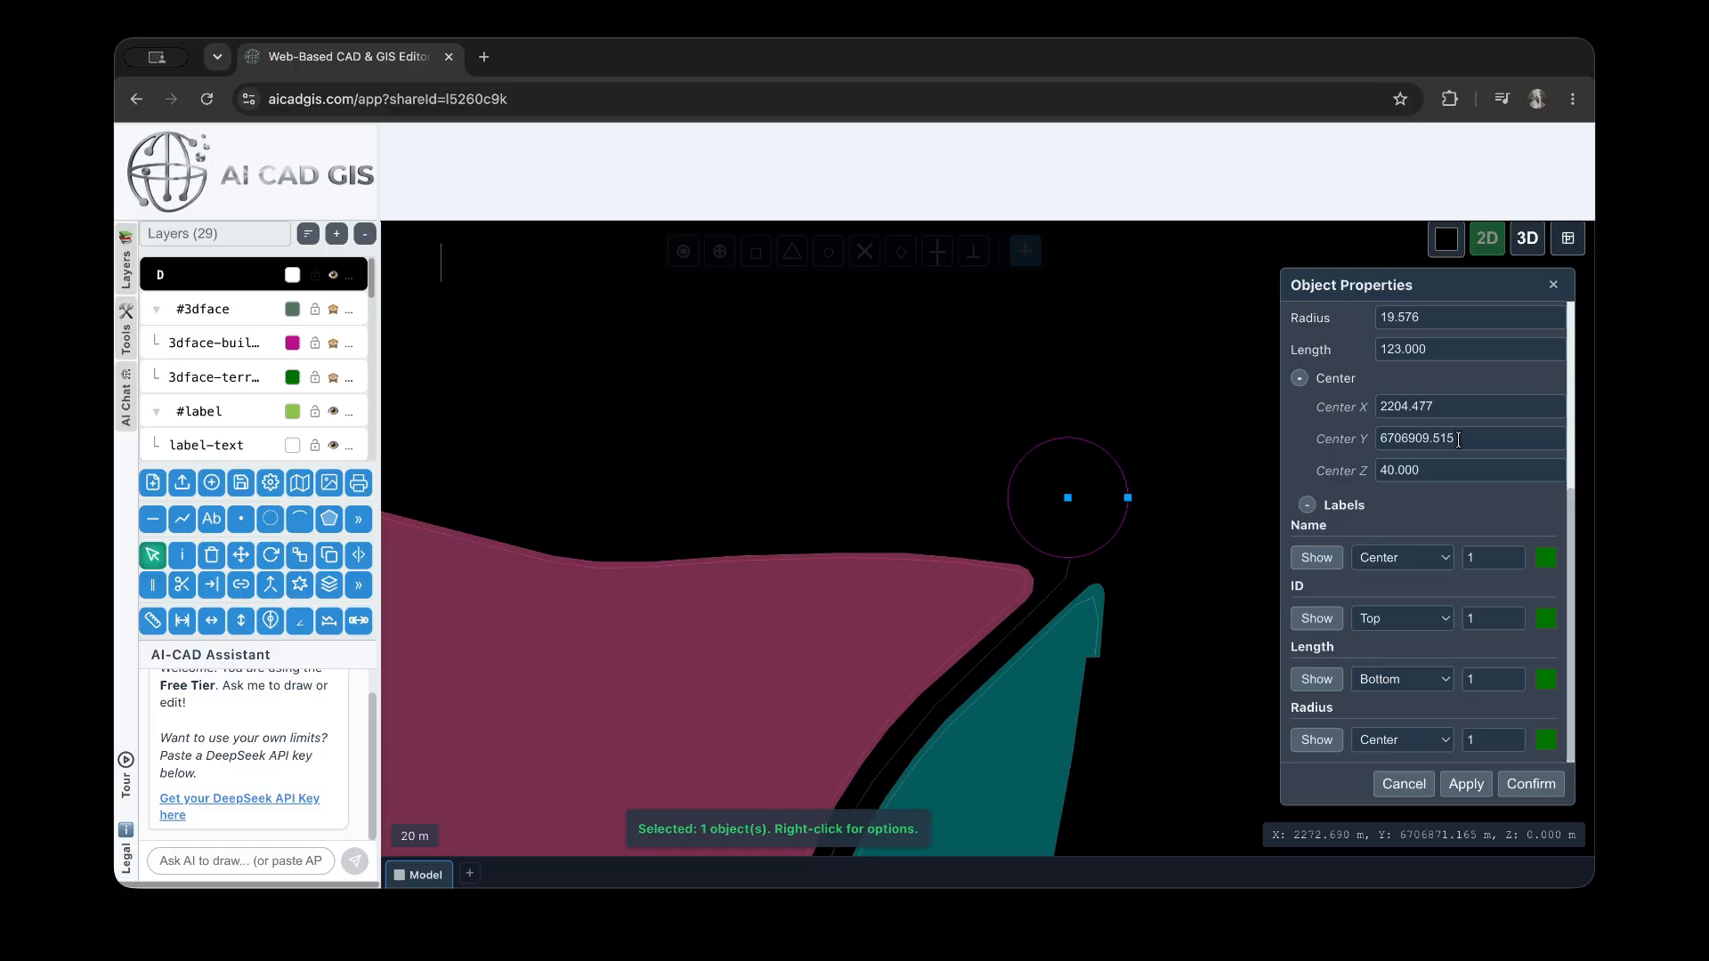
pyautogui.click(1404, 406)
pyautogui.write('7')
pyautogui.click(1467, 783)
pyautogui.scroll(2, 1094, 568)
pyautogui.scroll(-3, 1113, 543)
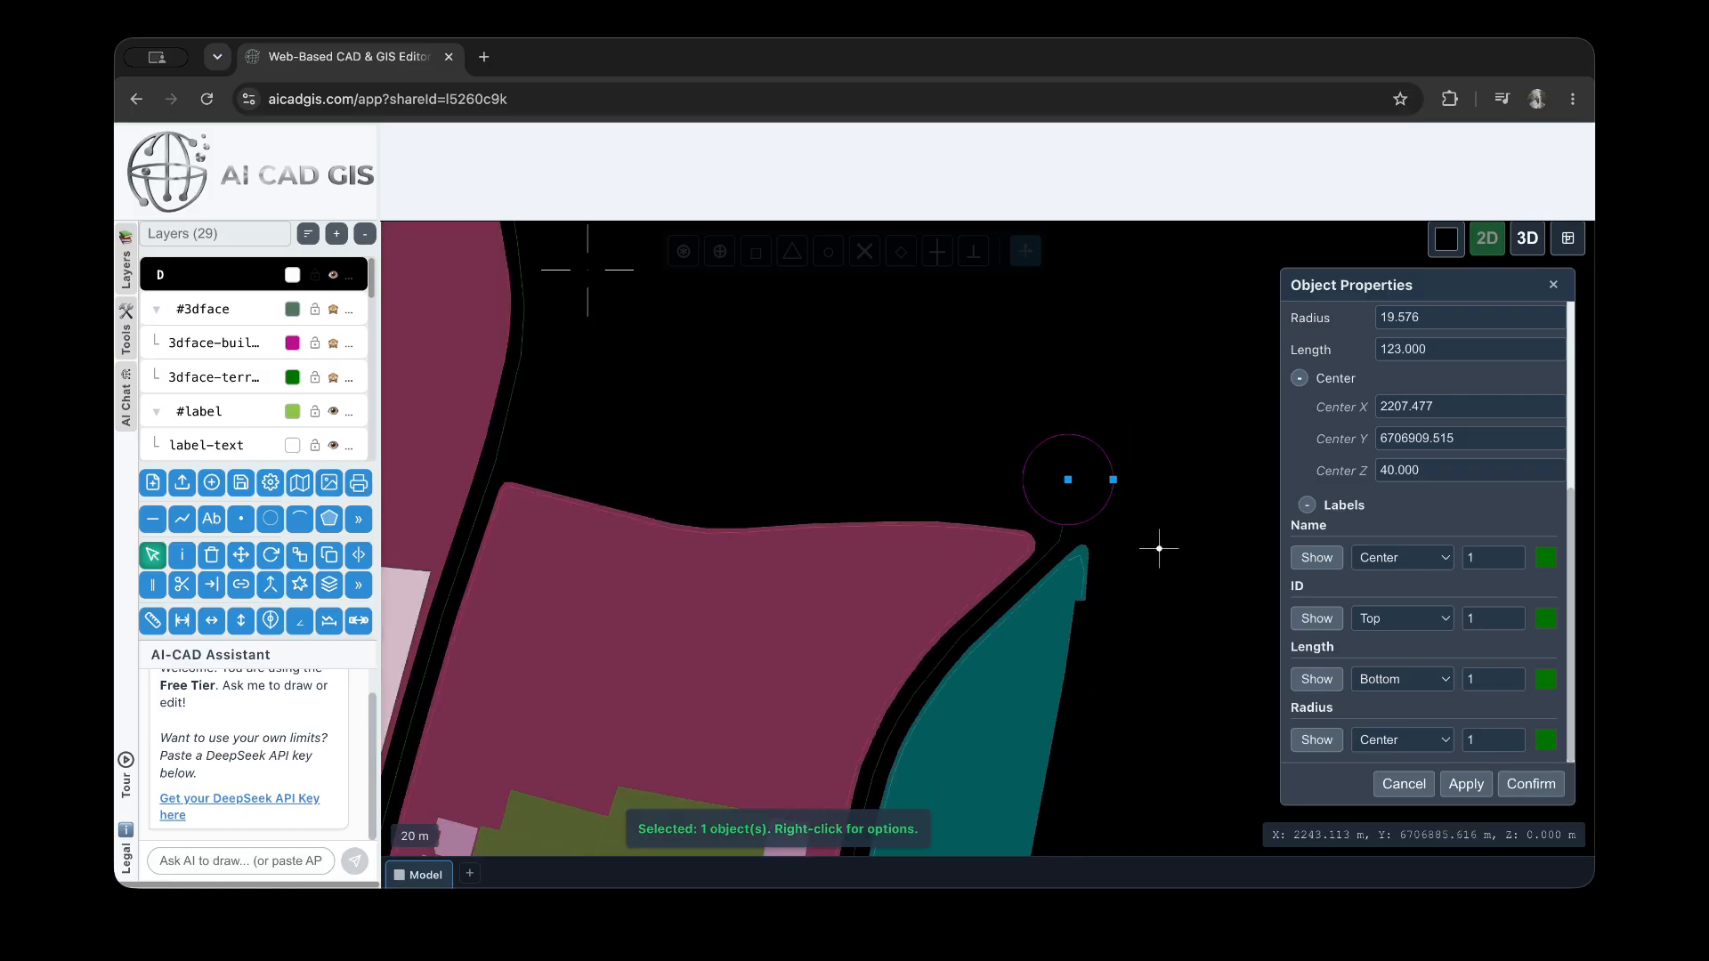
# Deselect the circle, select the arc at the road bend near the large plot, set its length to 23 and apply it
pyautogui.click(1164, 481)
pyautogui.scroll(-3, 1158, 472)
pyautogui.scroll(5, 698, 473)
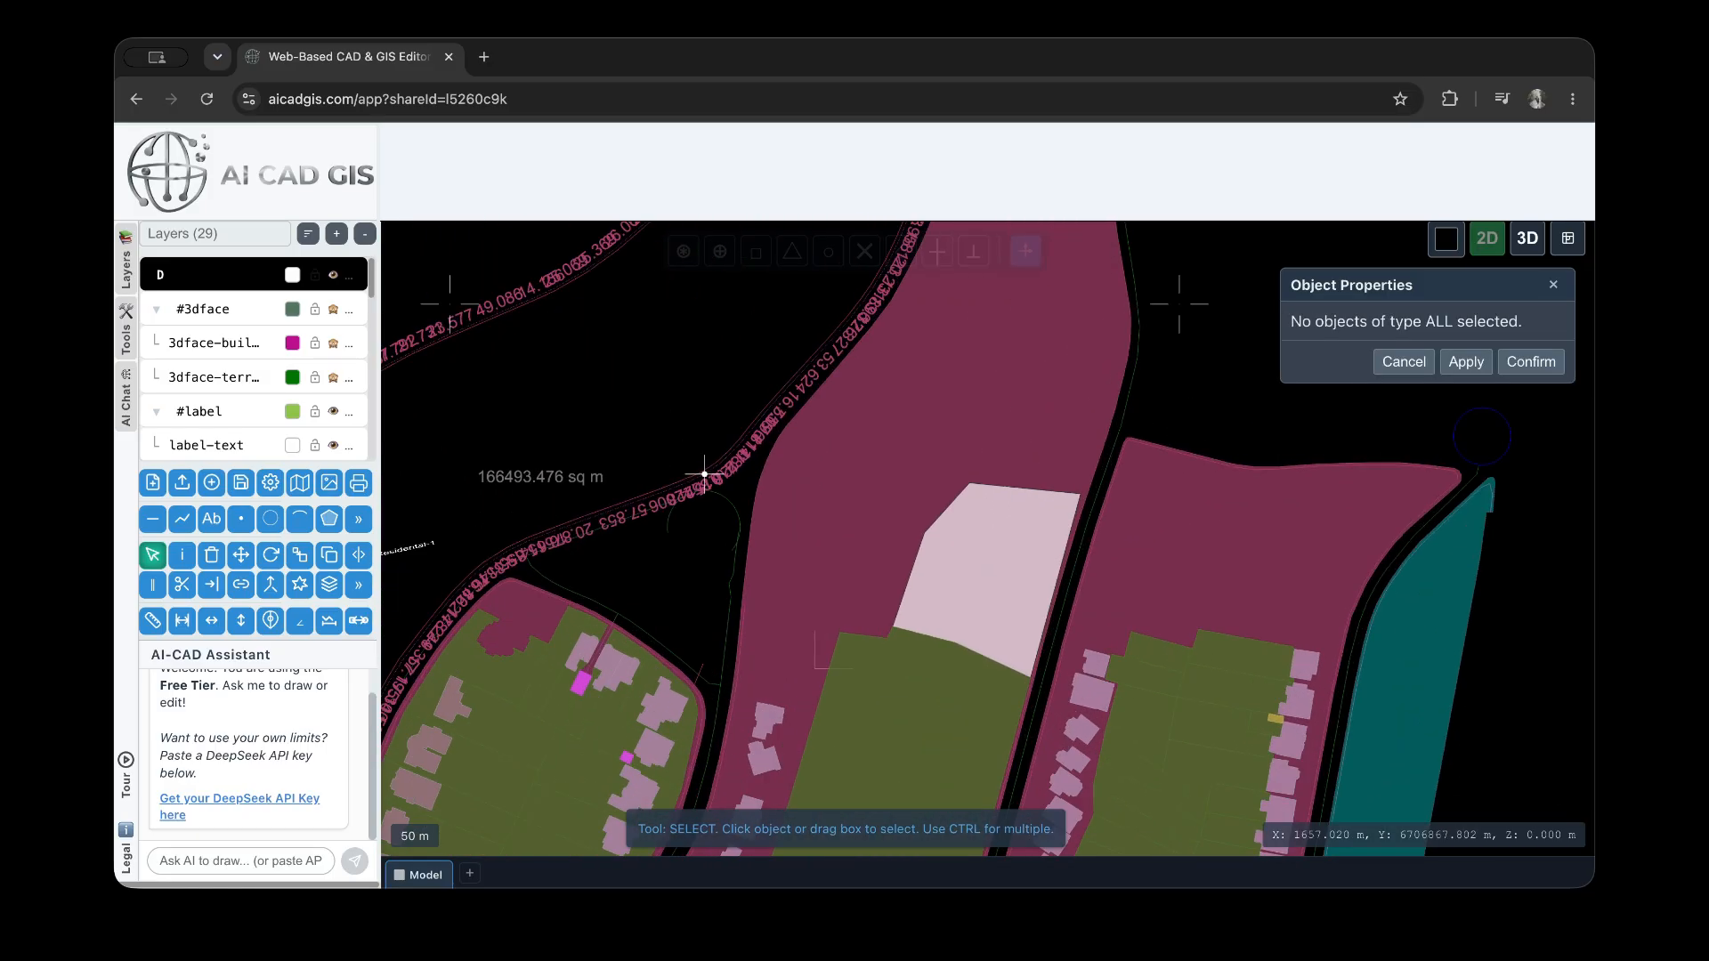
pyautogui.click(720, 541)
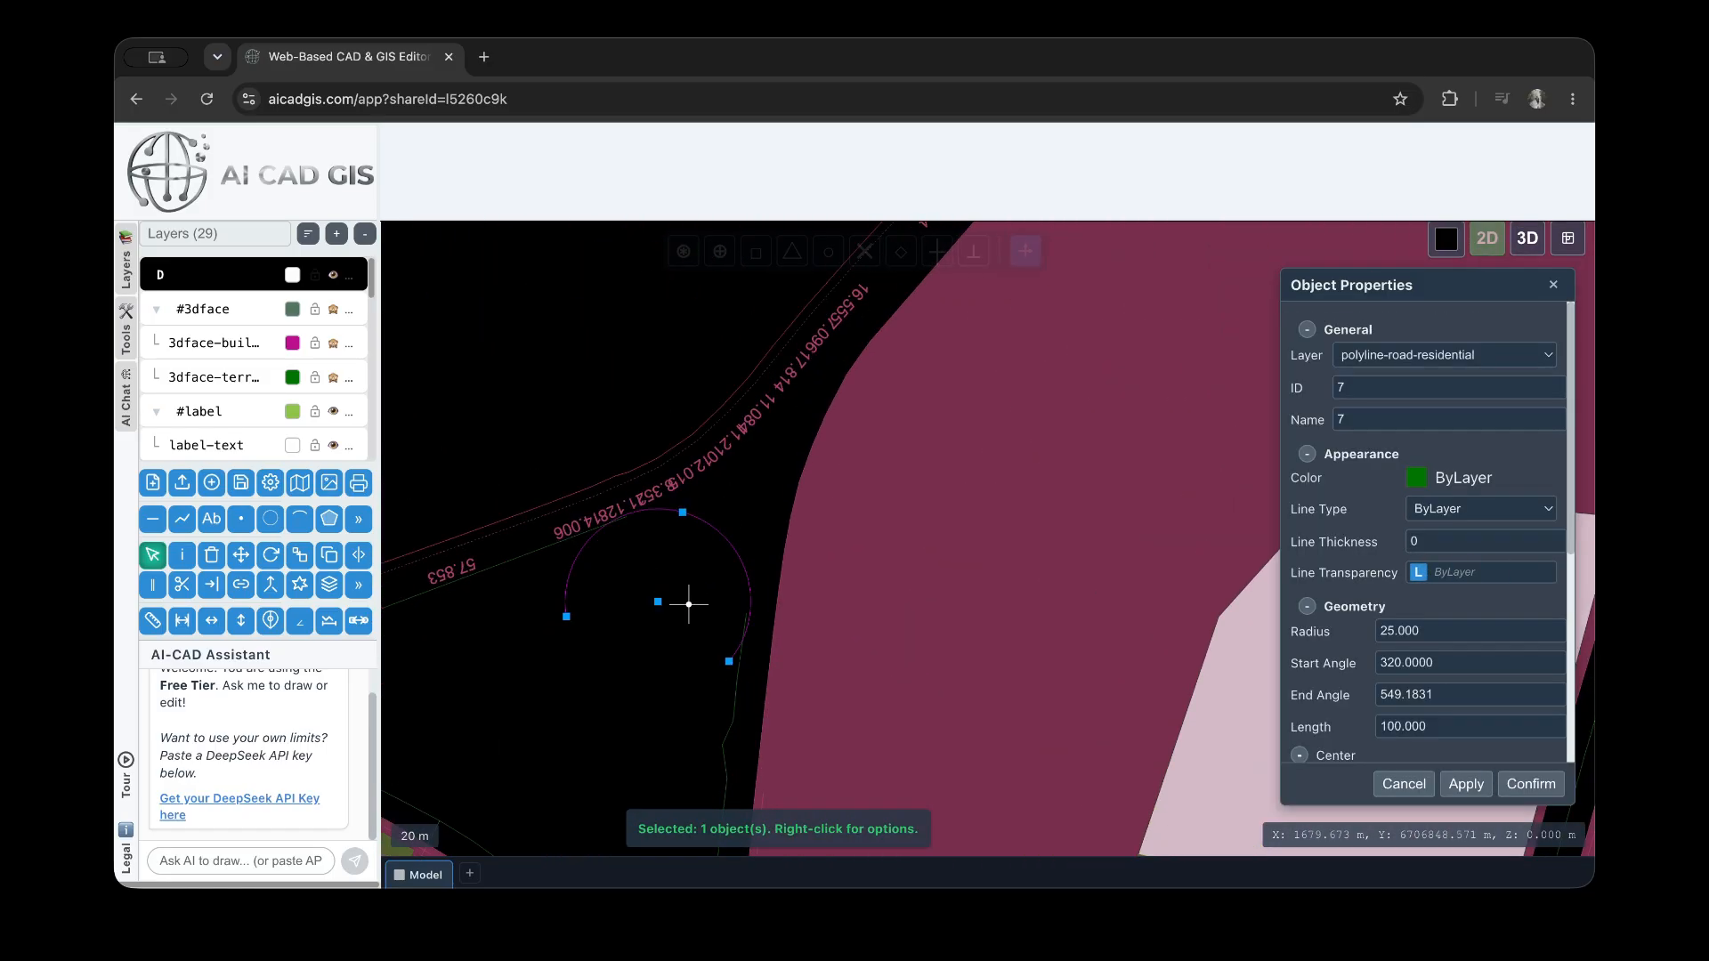
pyautogui.scroll(-1, 1435, 703)
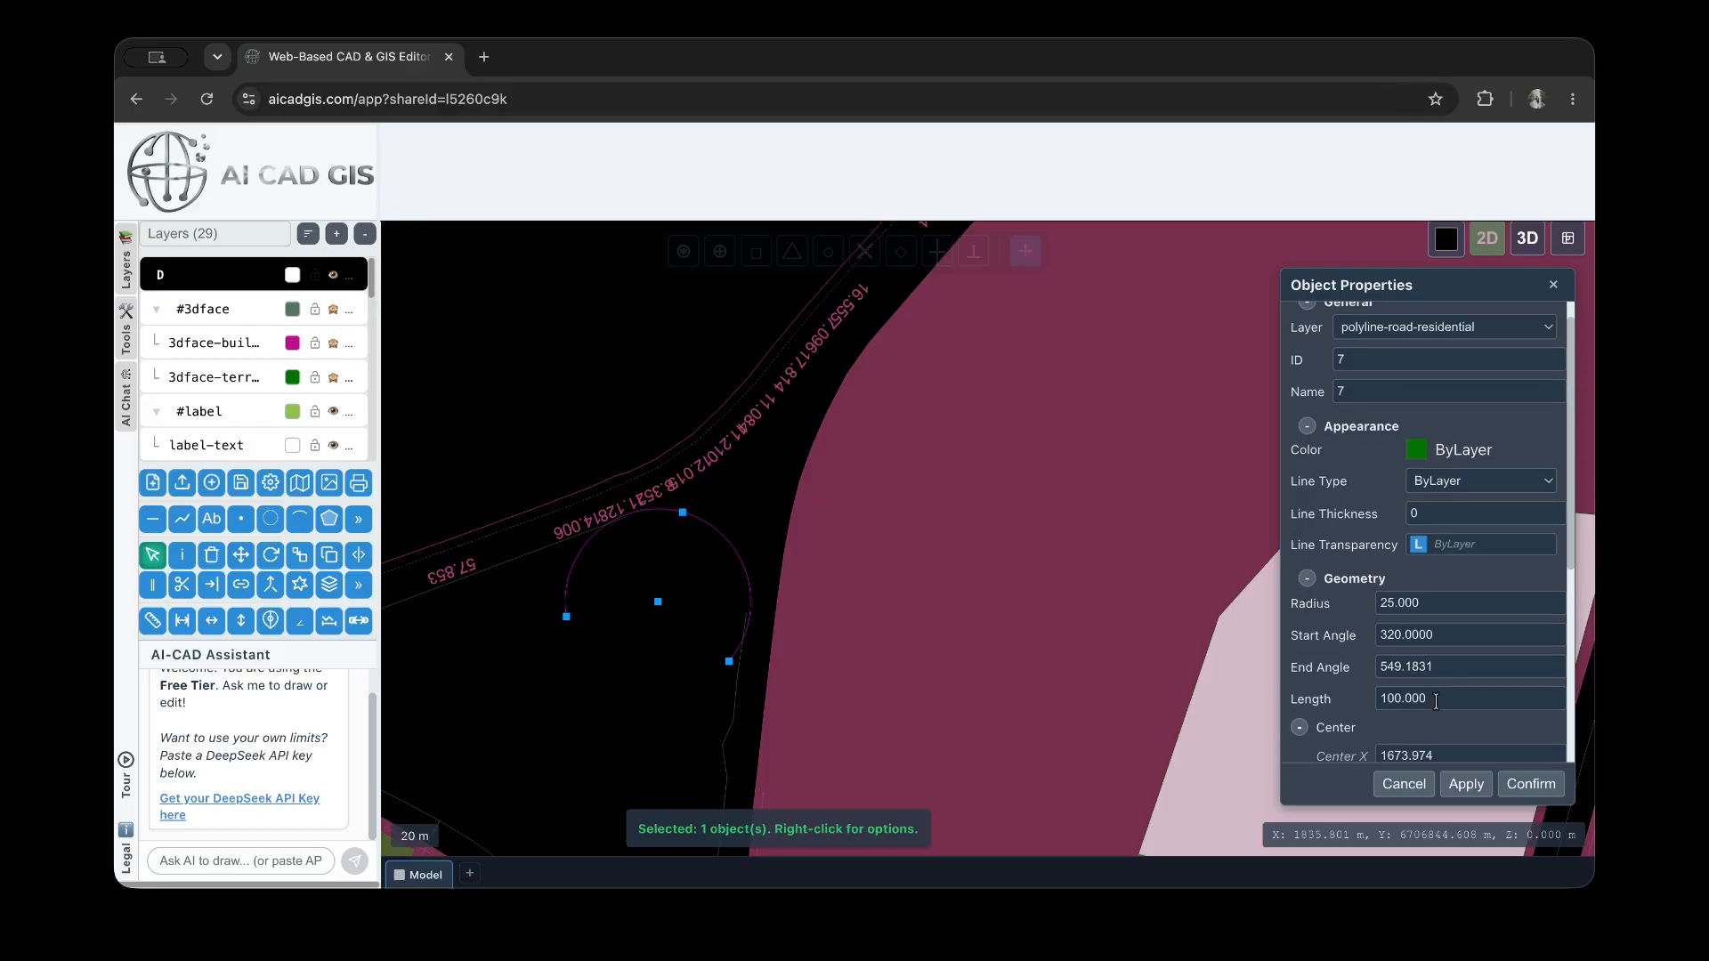
pyautogui.doubleClick(1436, 701)
pyautogui.write('23')
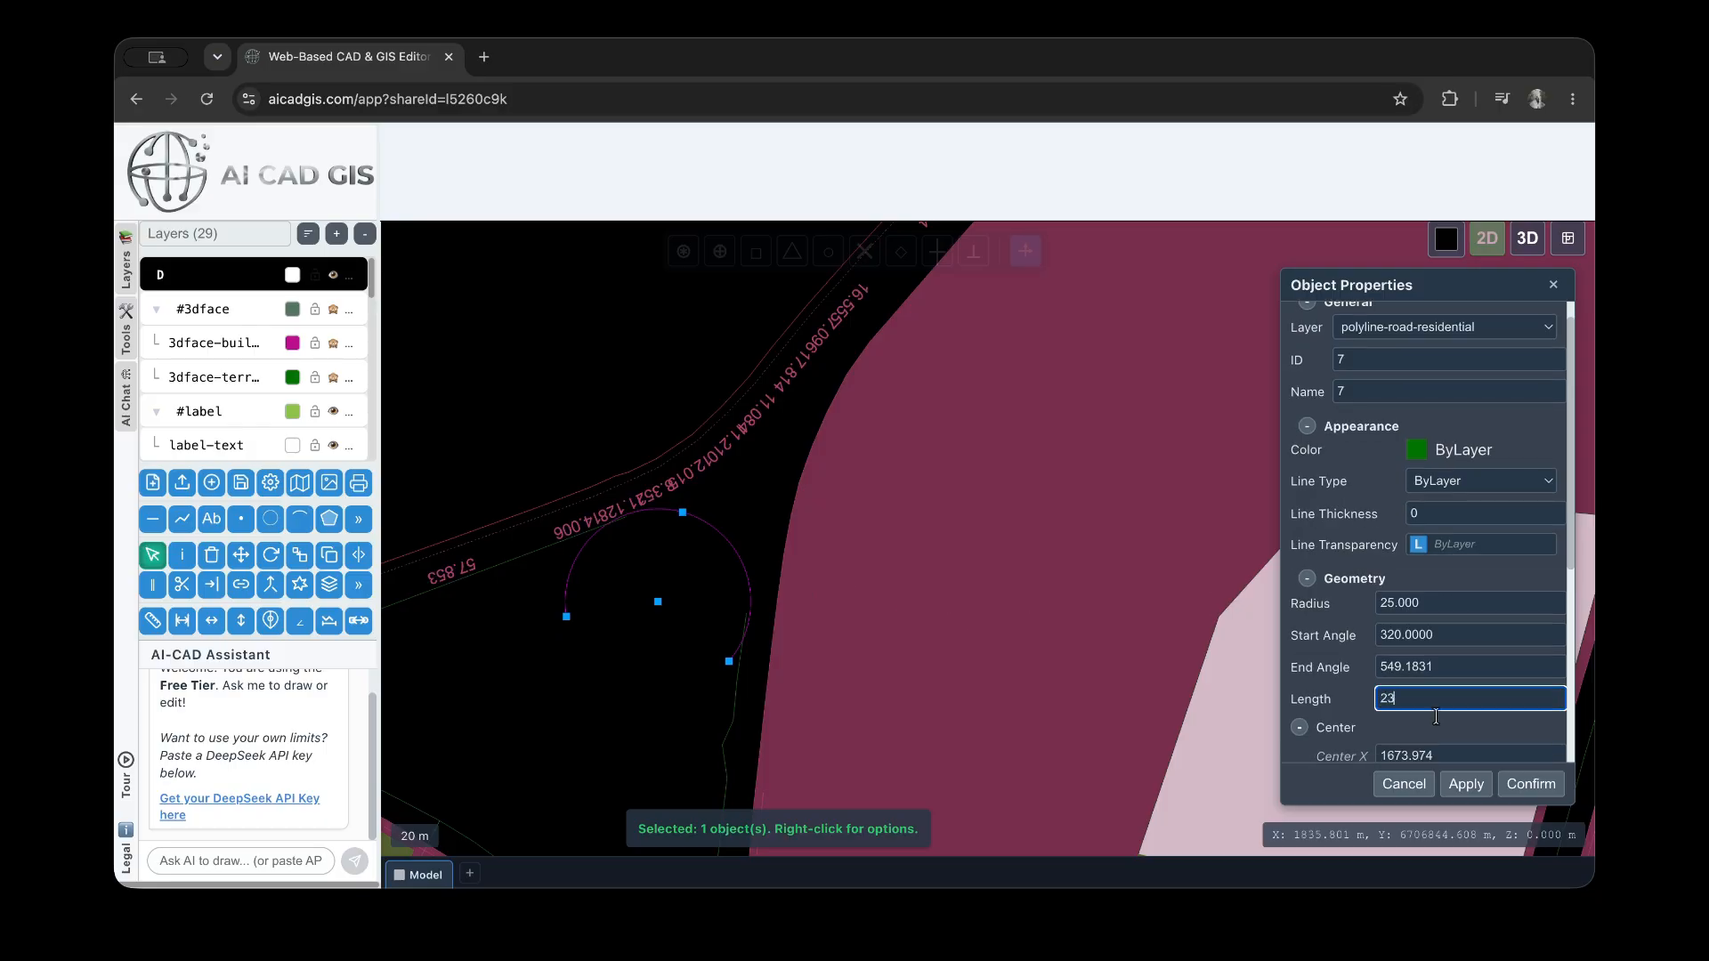
pyautogui.click(1468, 795)
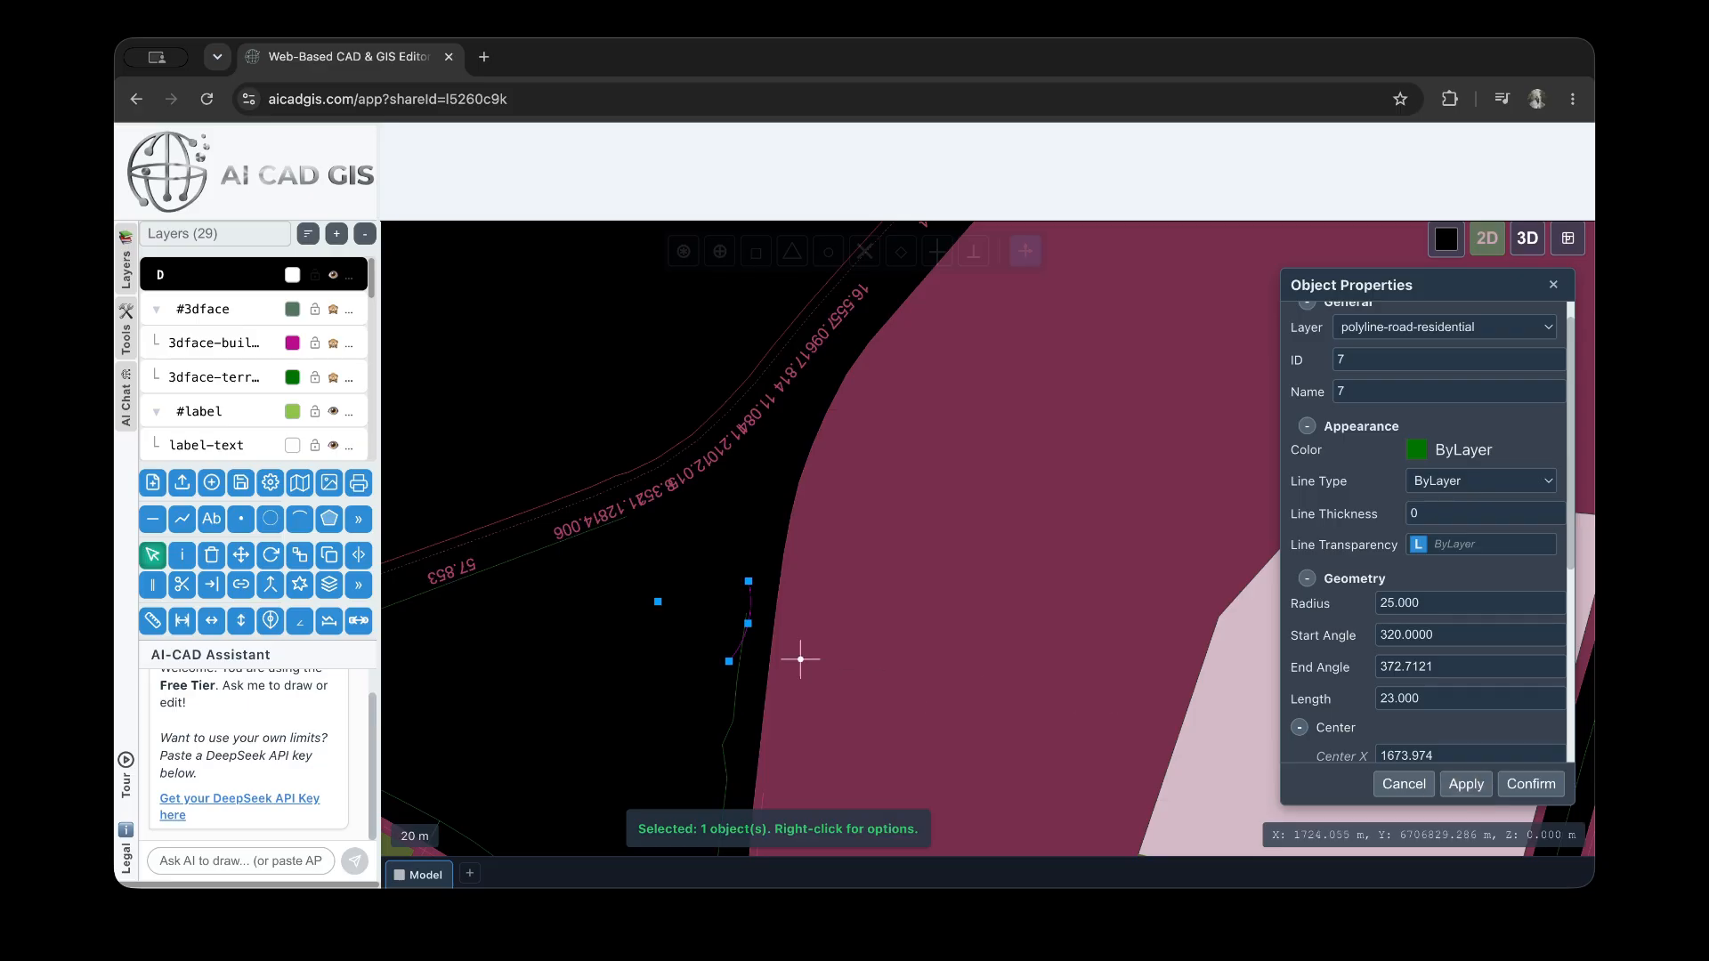
# Set the arc's start angle to 126 and its radius to 23, applying each change
pyautogui.doubleClick(1444, 633)
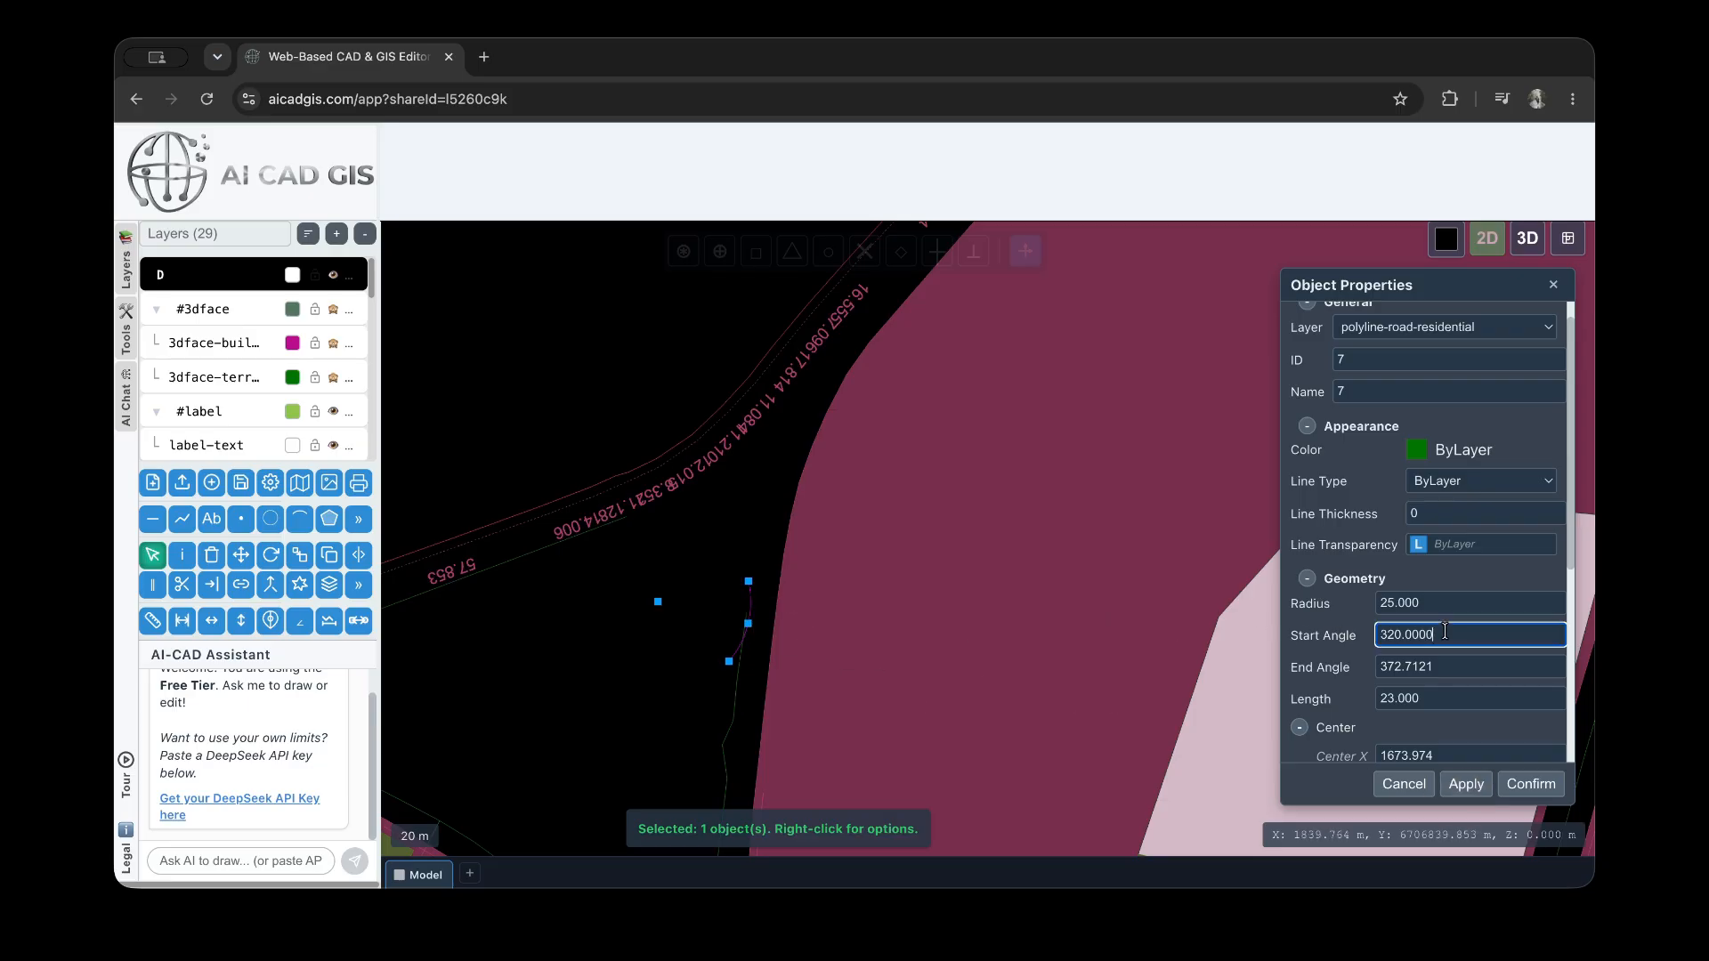
pyautogui.write('12')
pyautogui.click(1466, 784)
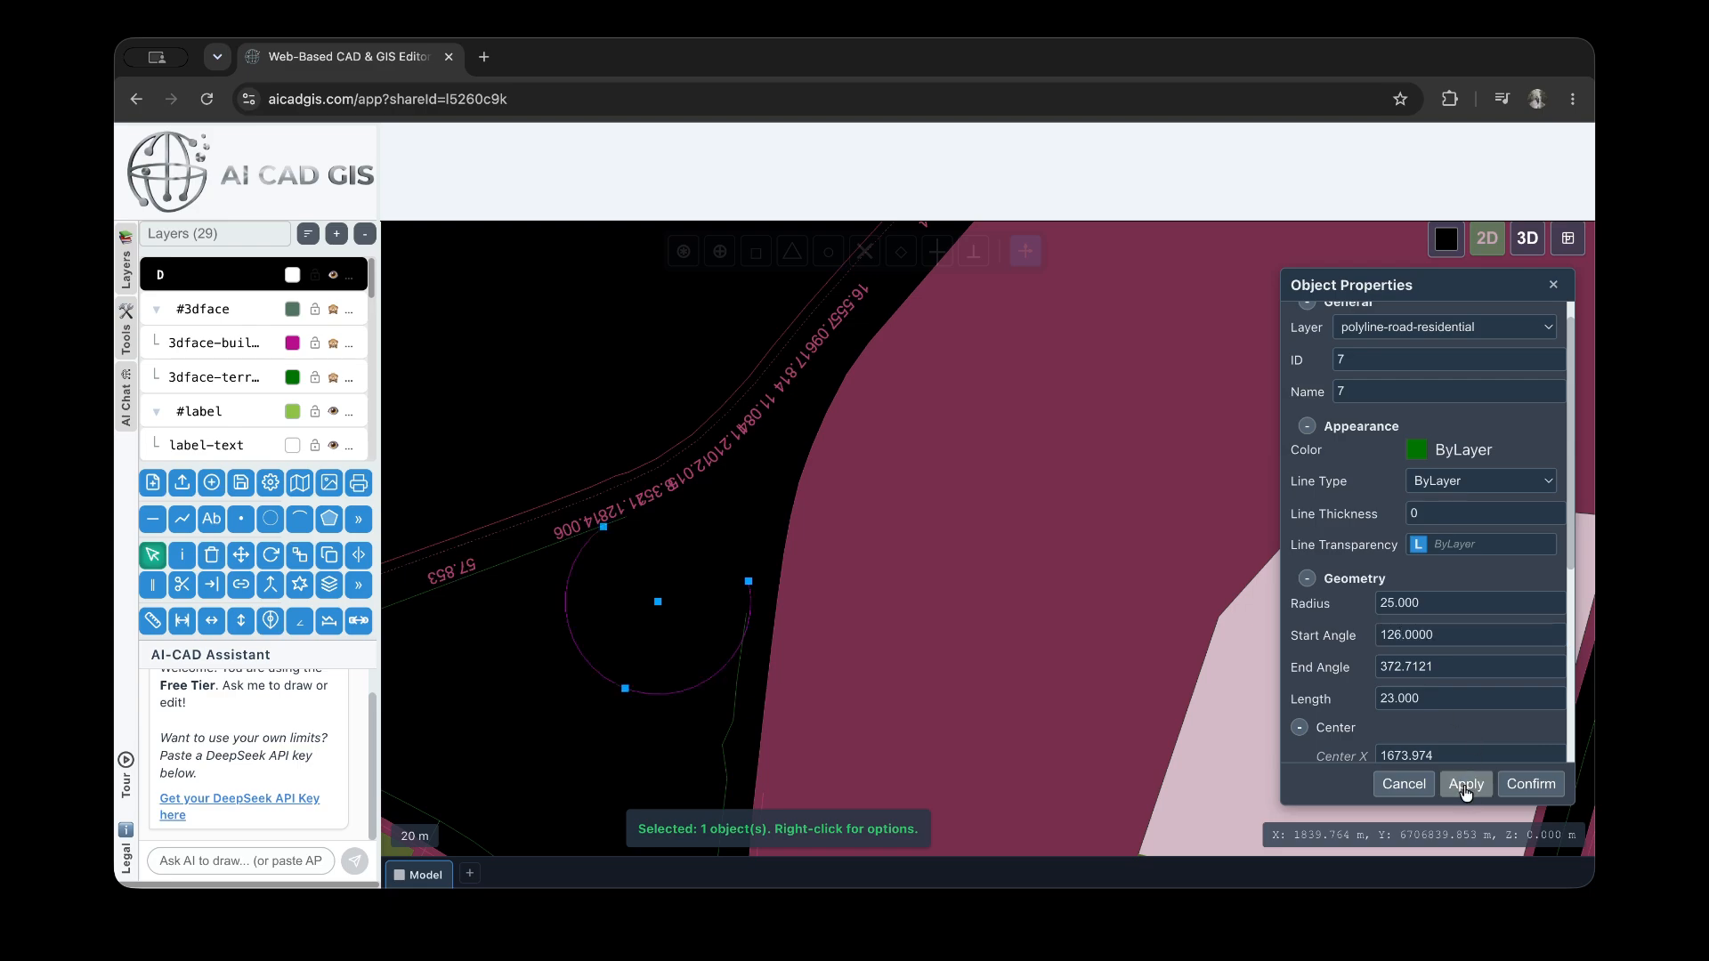
pyautogui.click(1427, 604)
pyautogui.write('23')
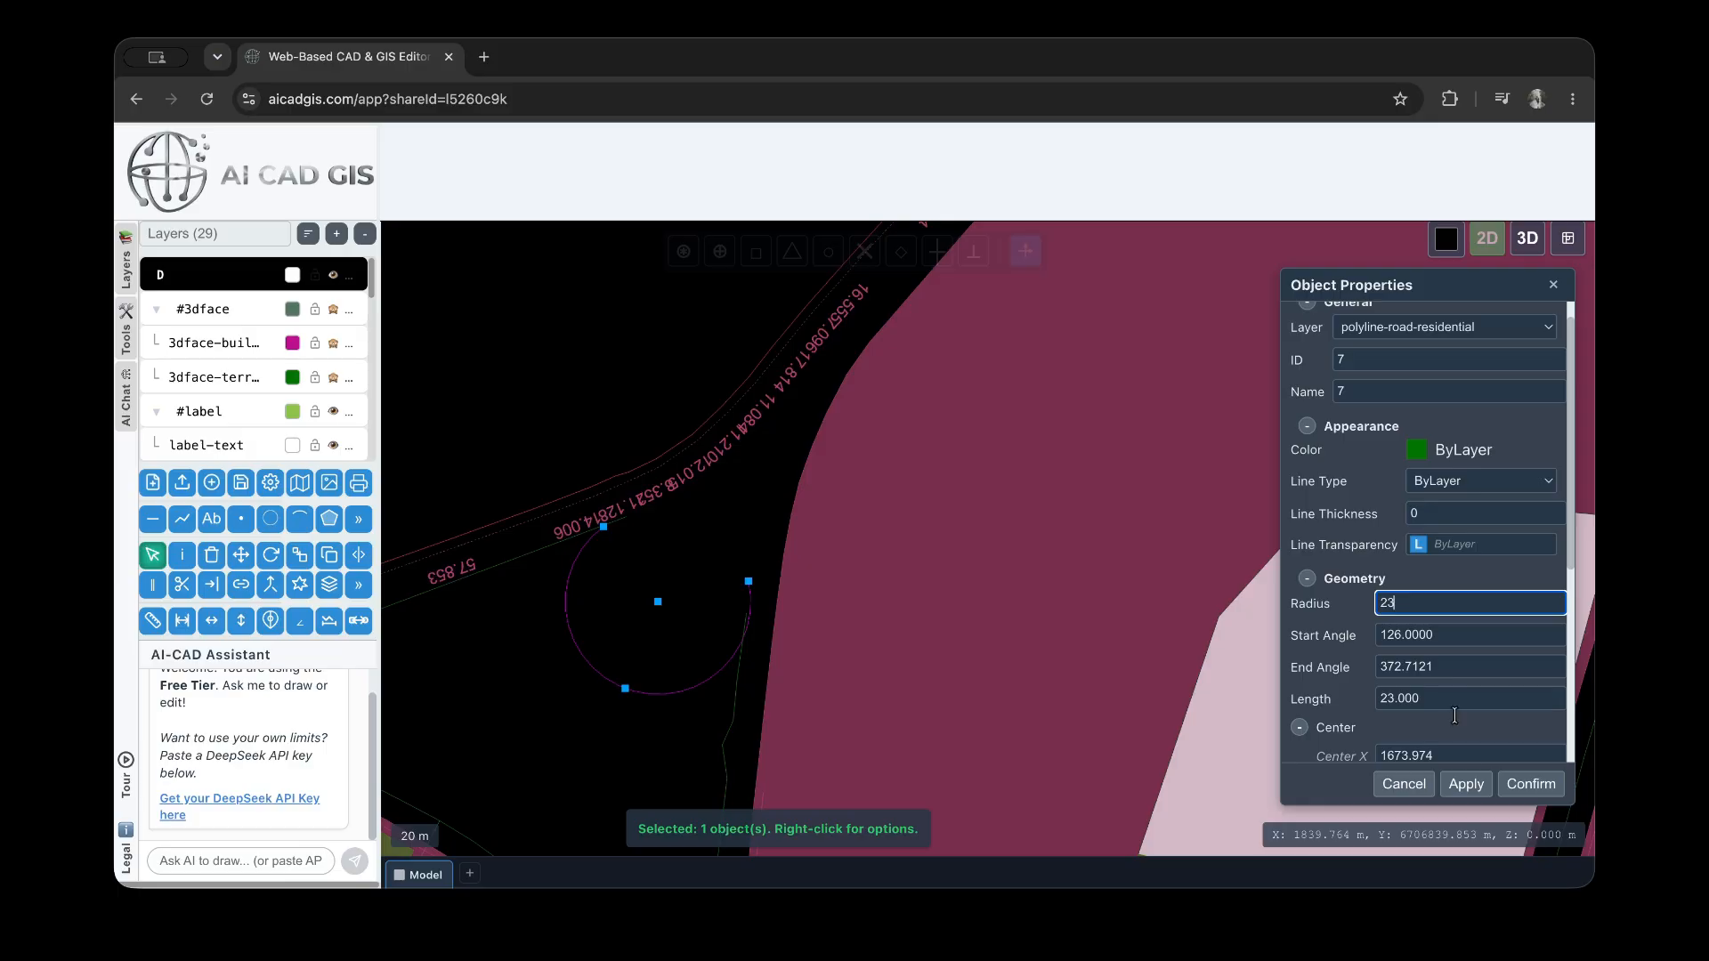
pyautogui.click(1467, 785)
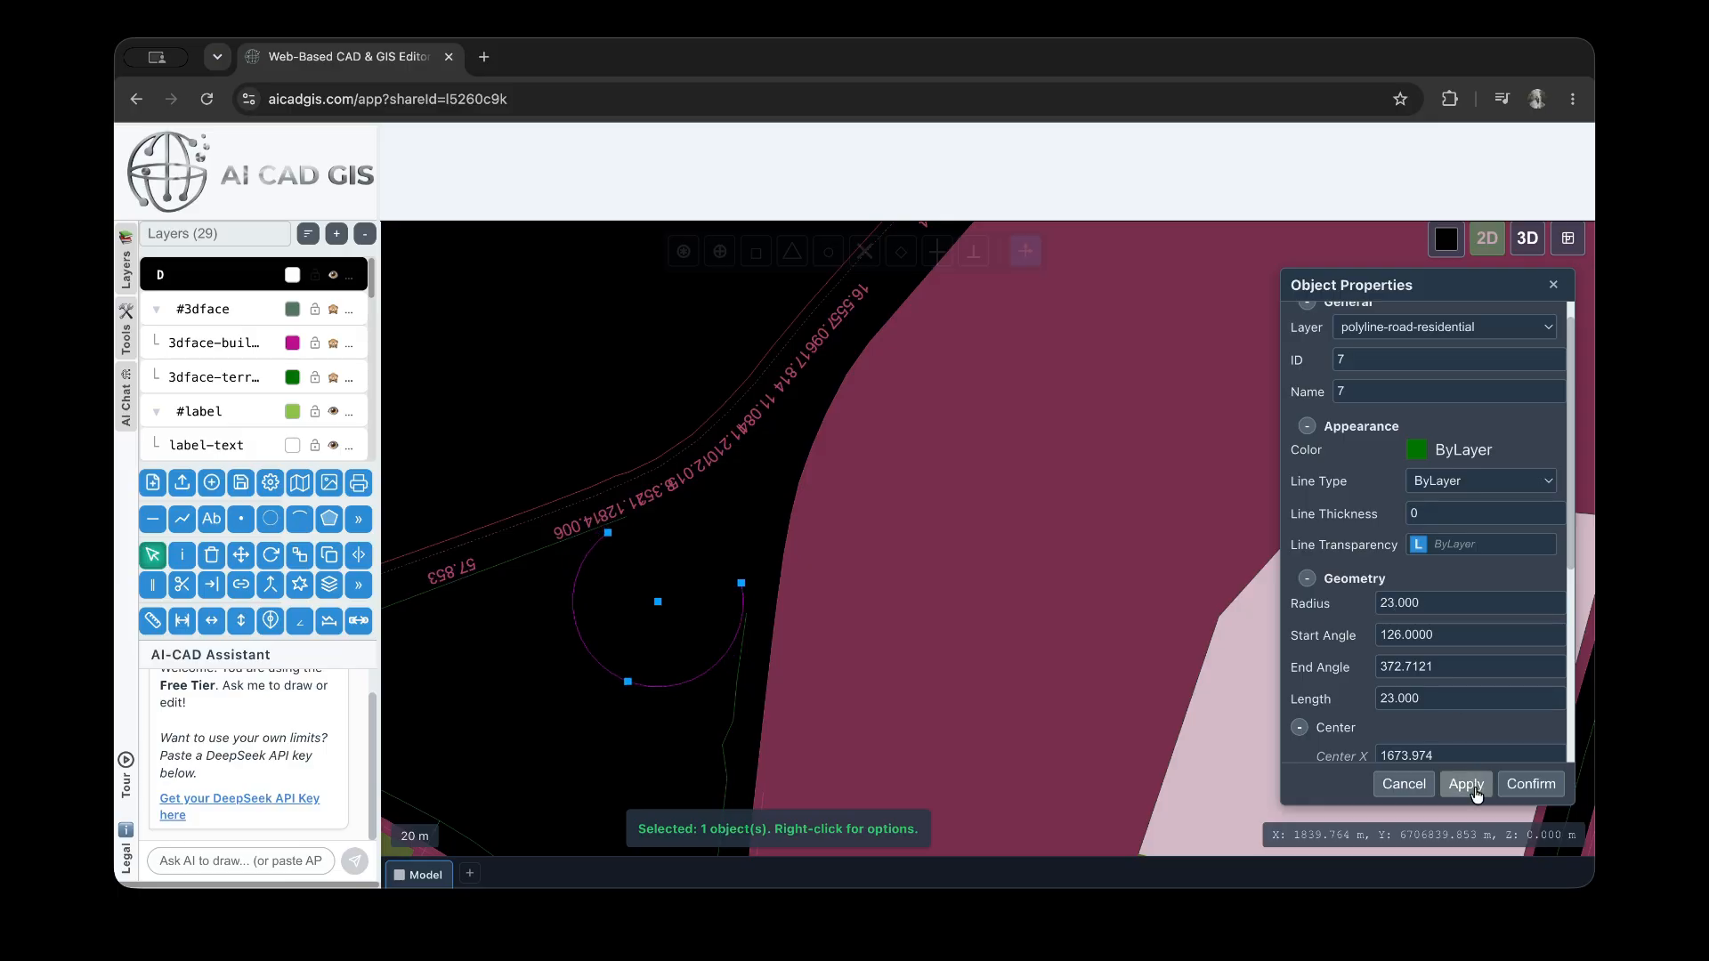
# Set the arc's end angle to 378 and apply it
pyautogui.click(1413, 637)
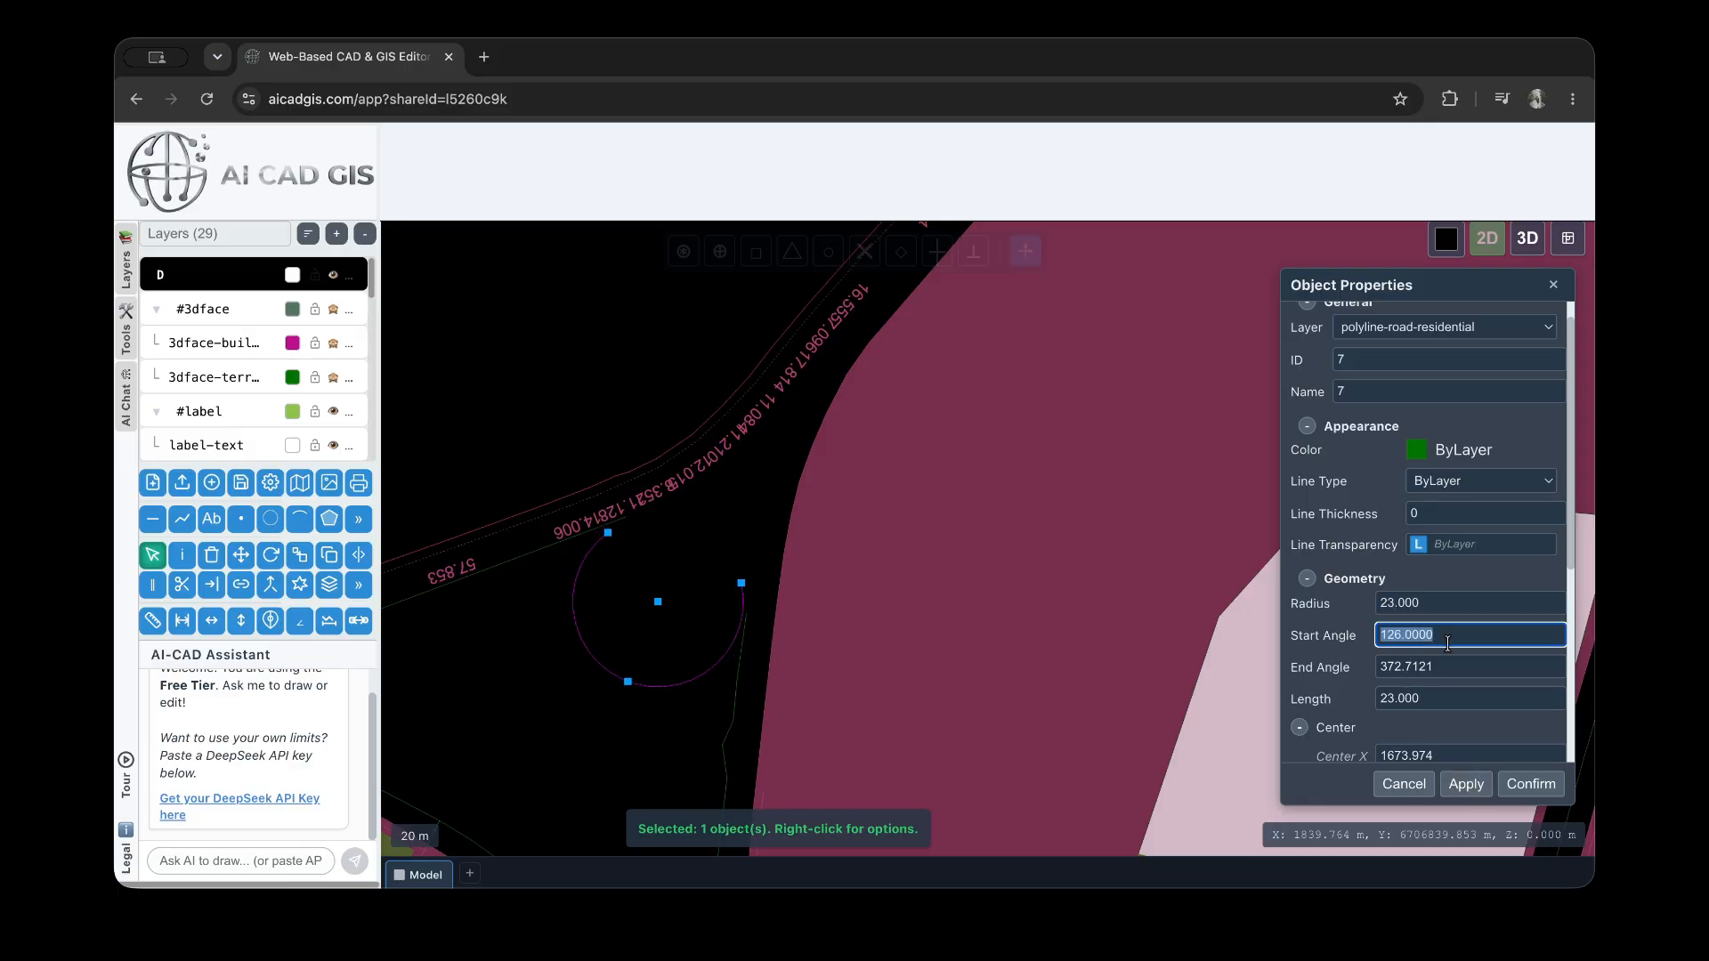
pyautogui.click(1443, 674)
pyautogui.scroll(1, 1443, 674)
pyautogui.write('3')
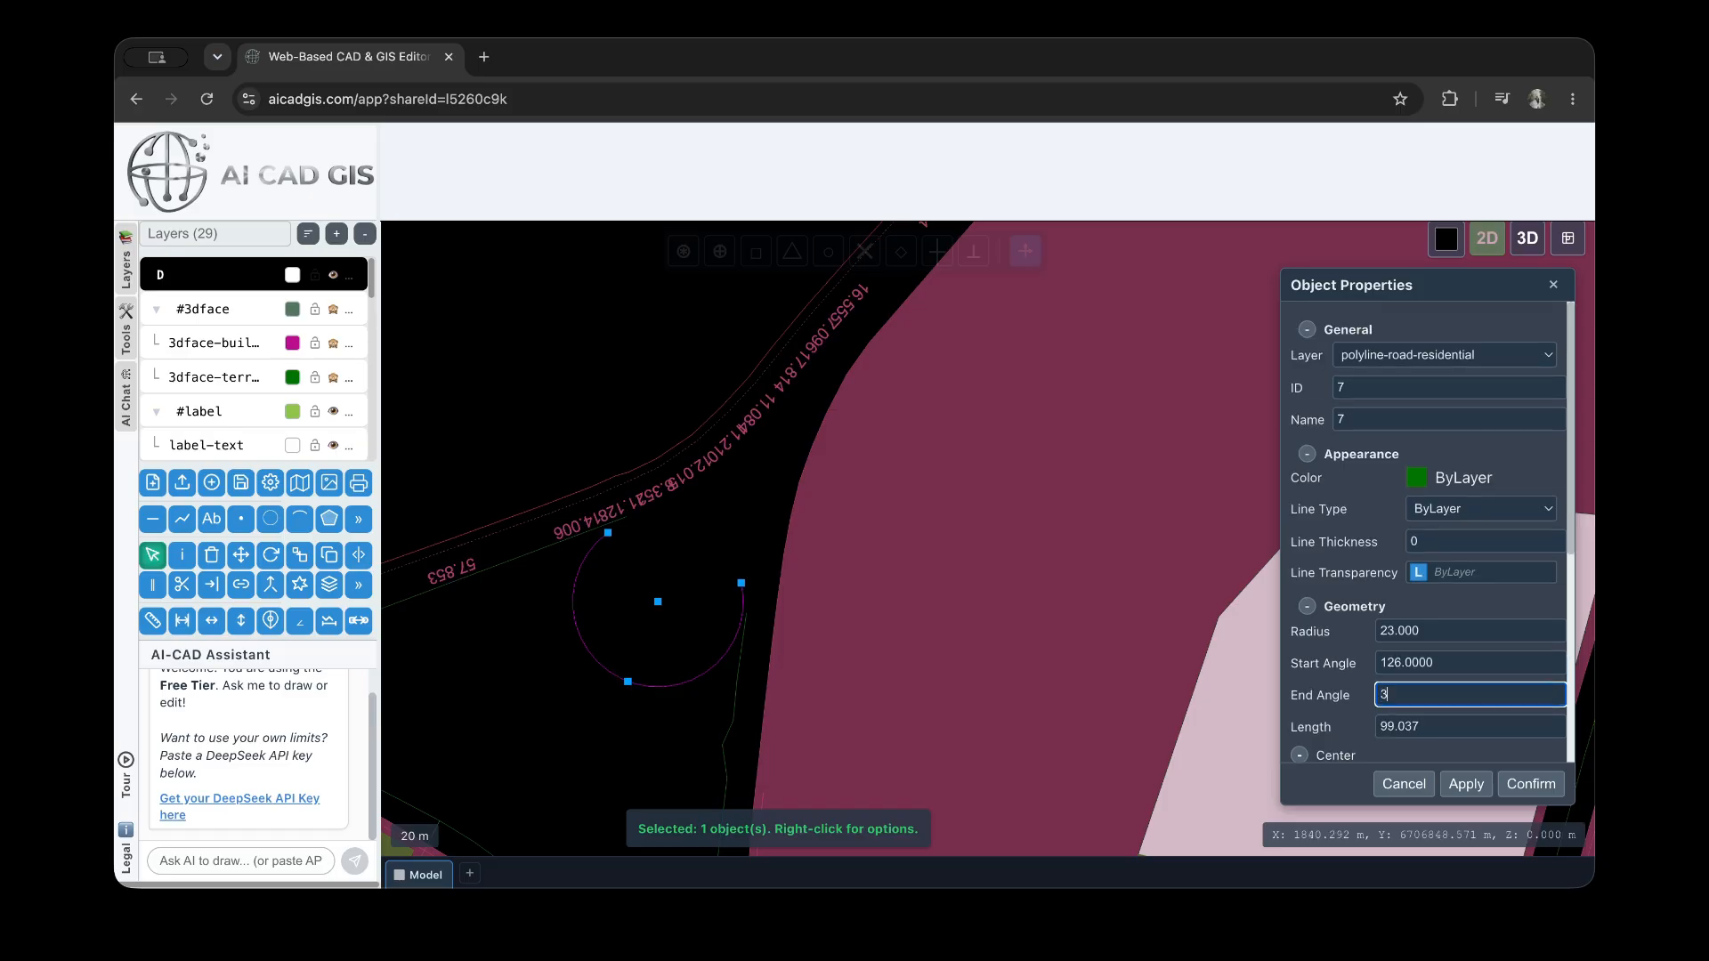
pyautogui.write('78')
pyautogui.click(1456, 787)
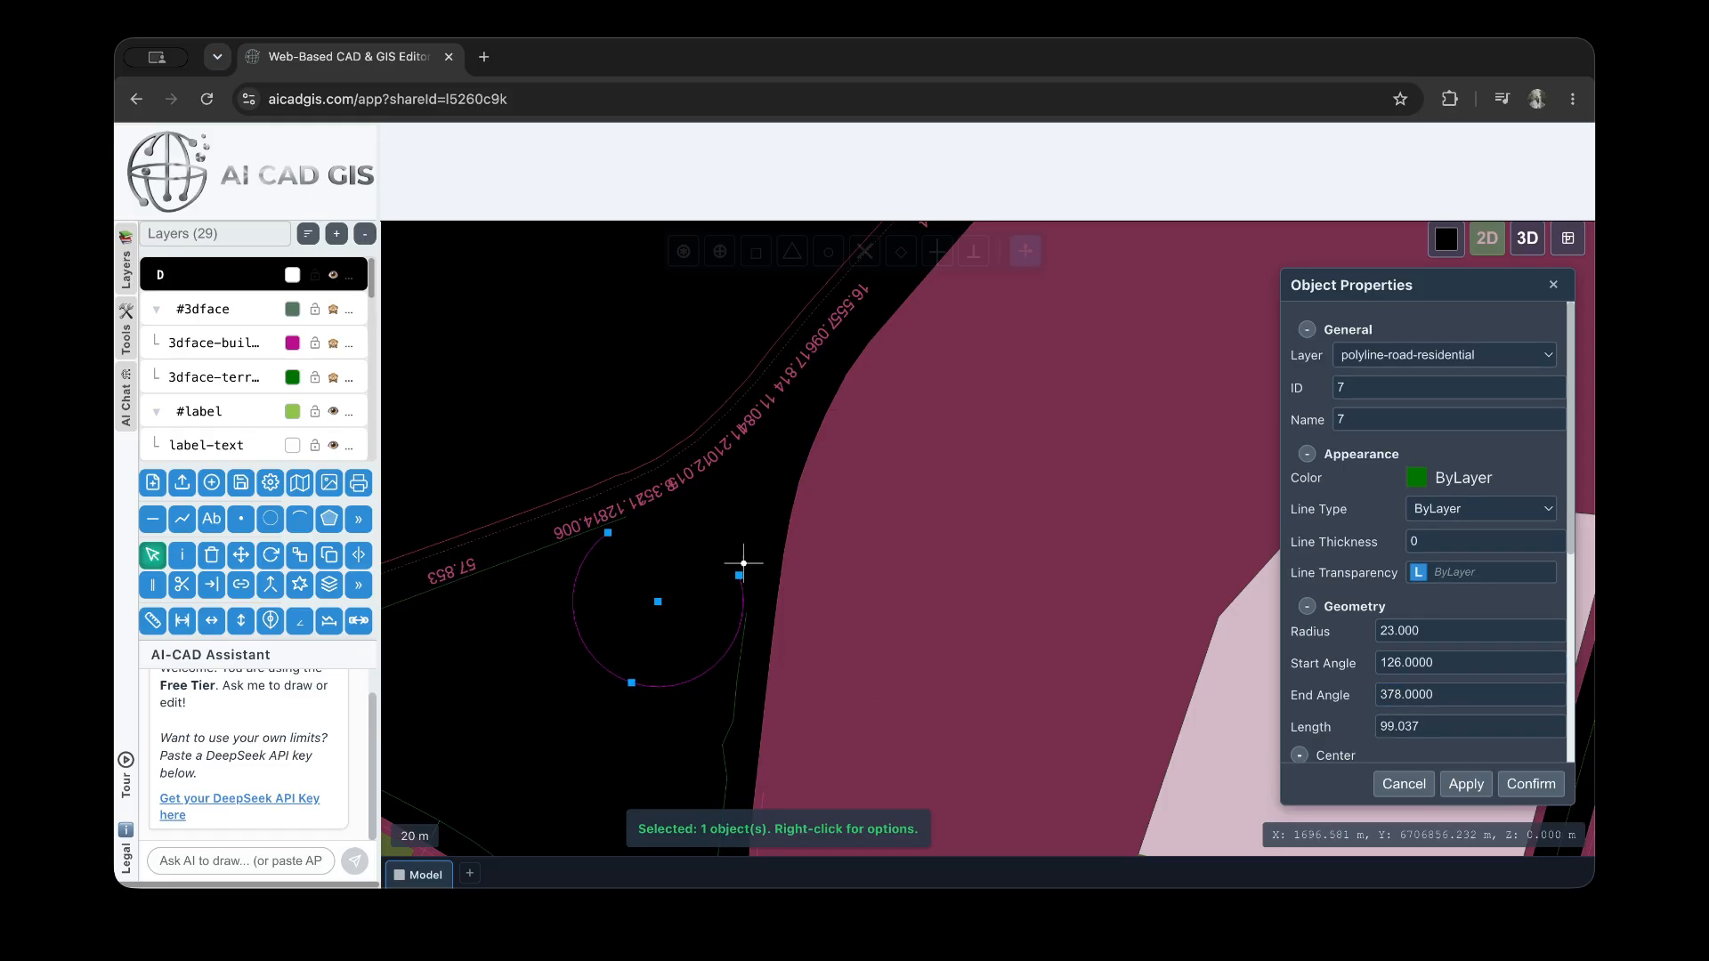
# Deselect the arc and select the Westcombe Park Road polyline running east from the central road junction
pyautogui.click(763, 519)
pyautogui.scroll(-5, 763, 519)
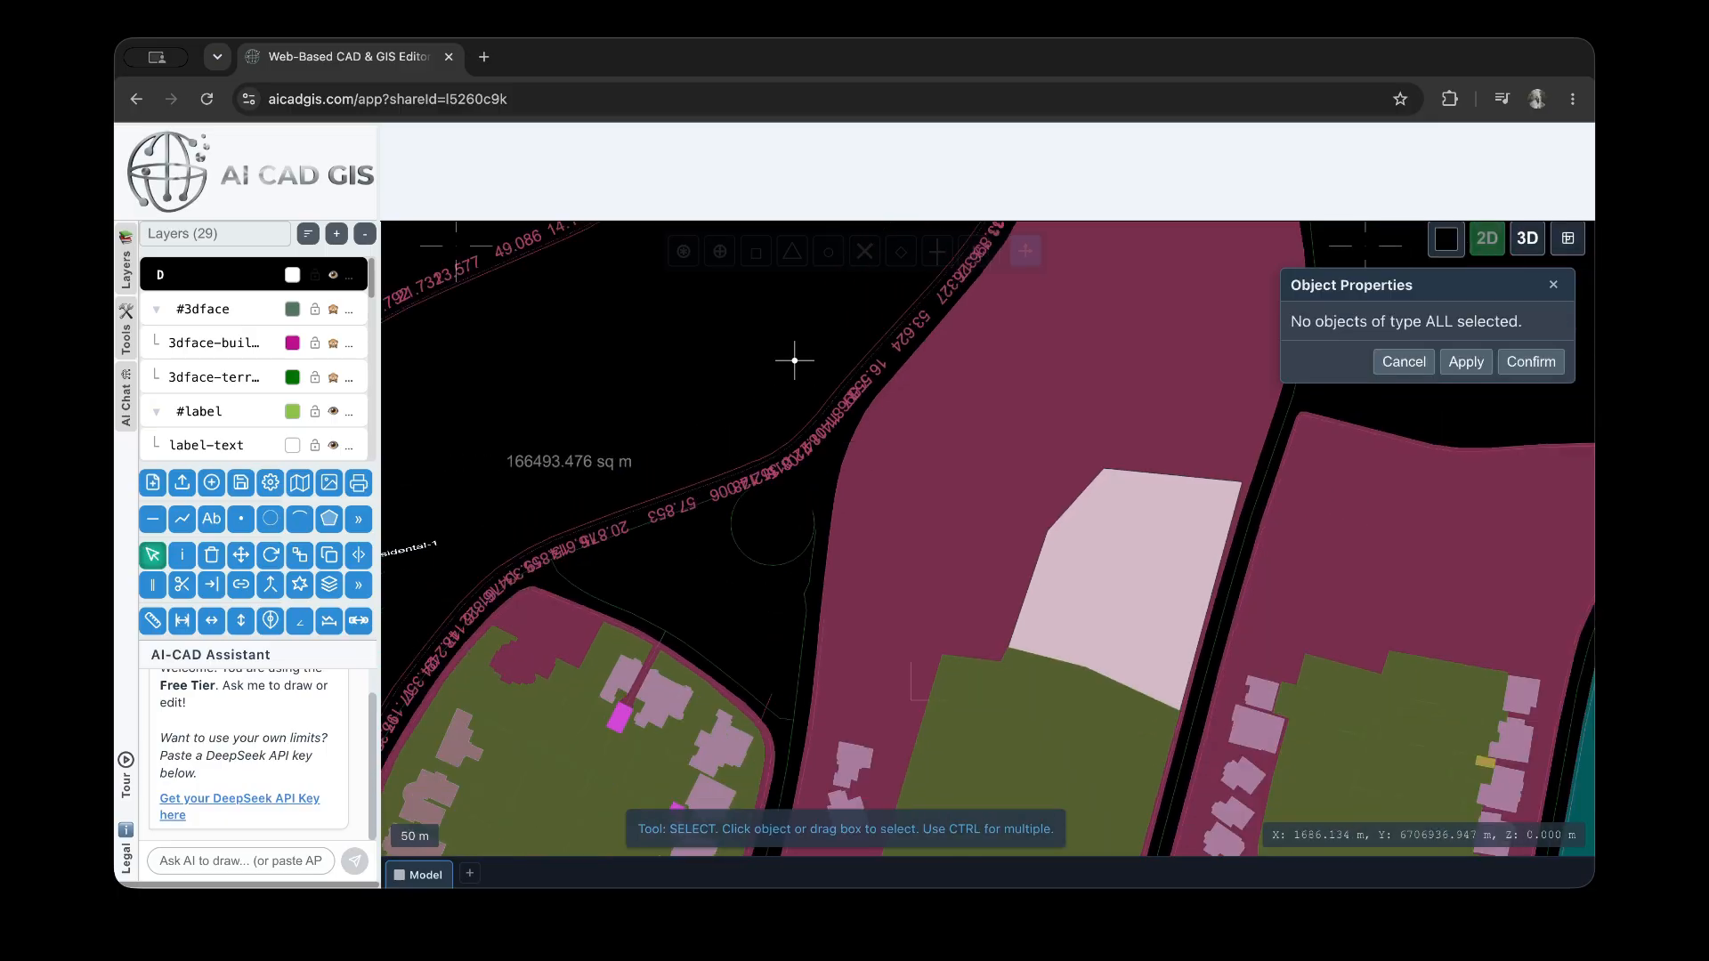
pyautogui.scroll(-2, 794, 356)
pyautogui.scroll(-2, 815, 422)
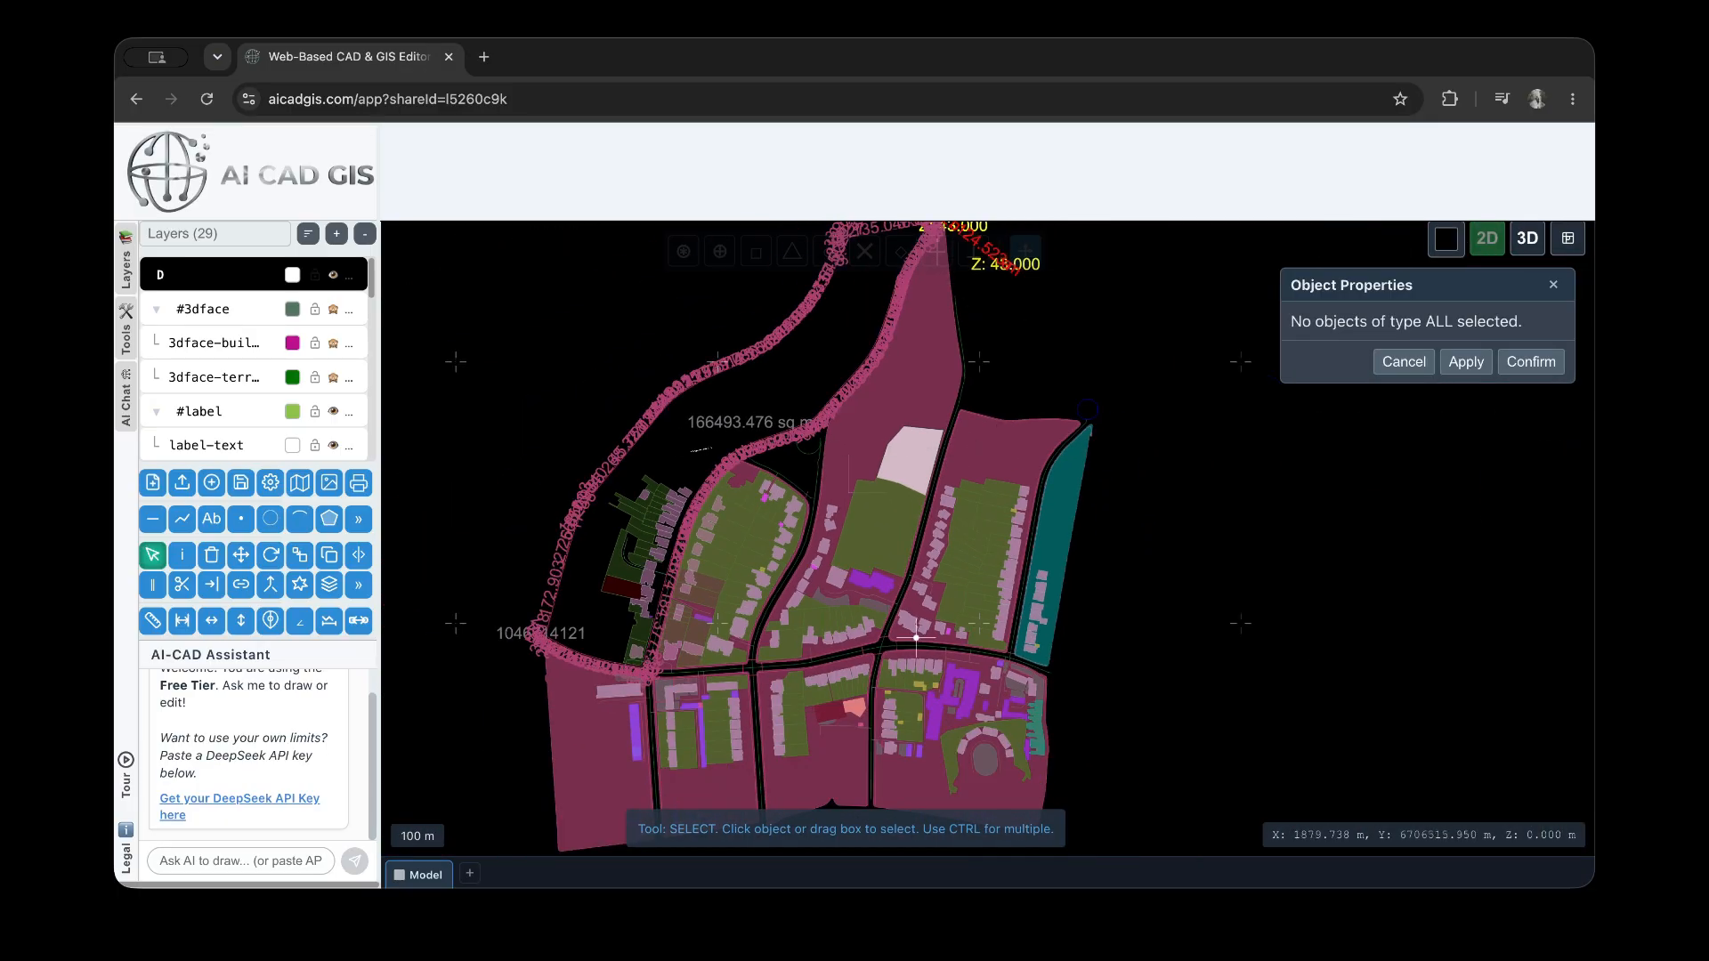
pyautogui.scroll(-1, 897, 659)
pyautogui.scroll(7, 882, 604)
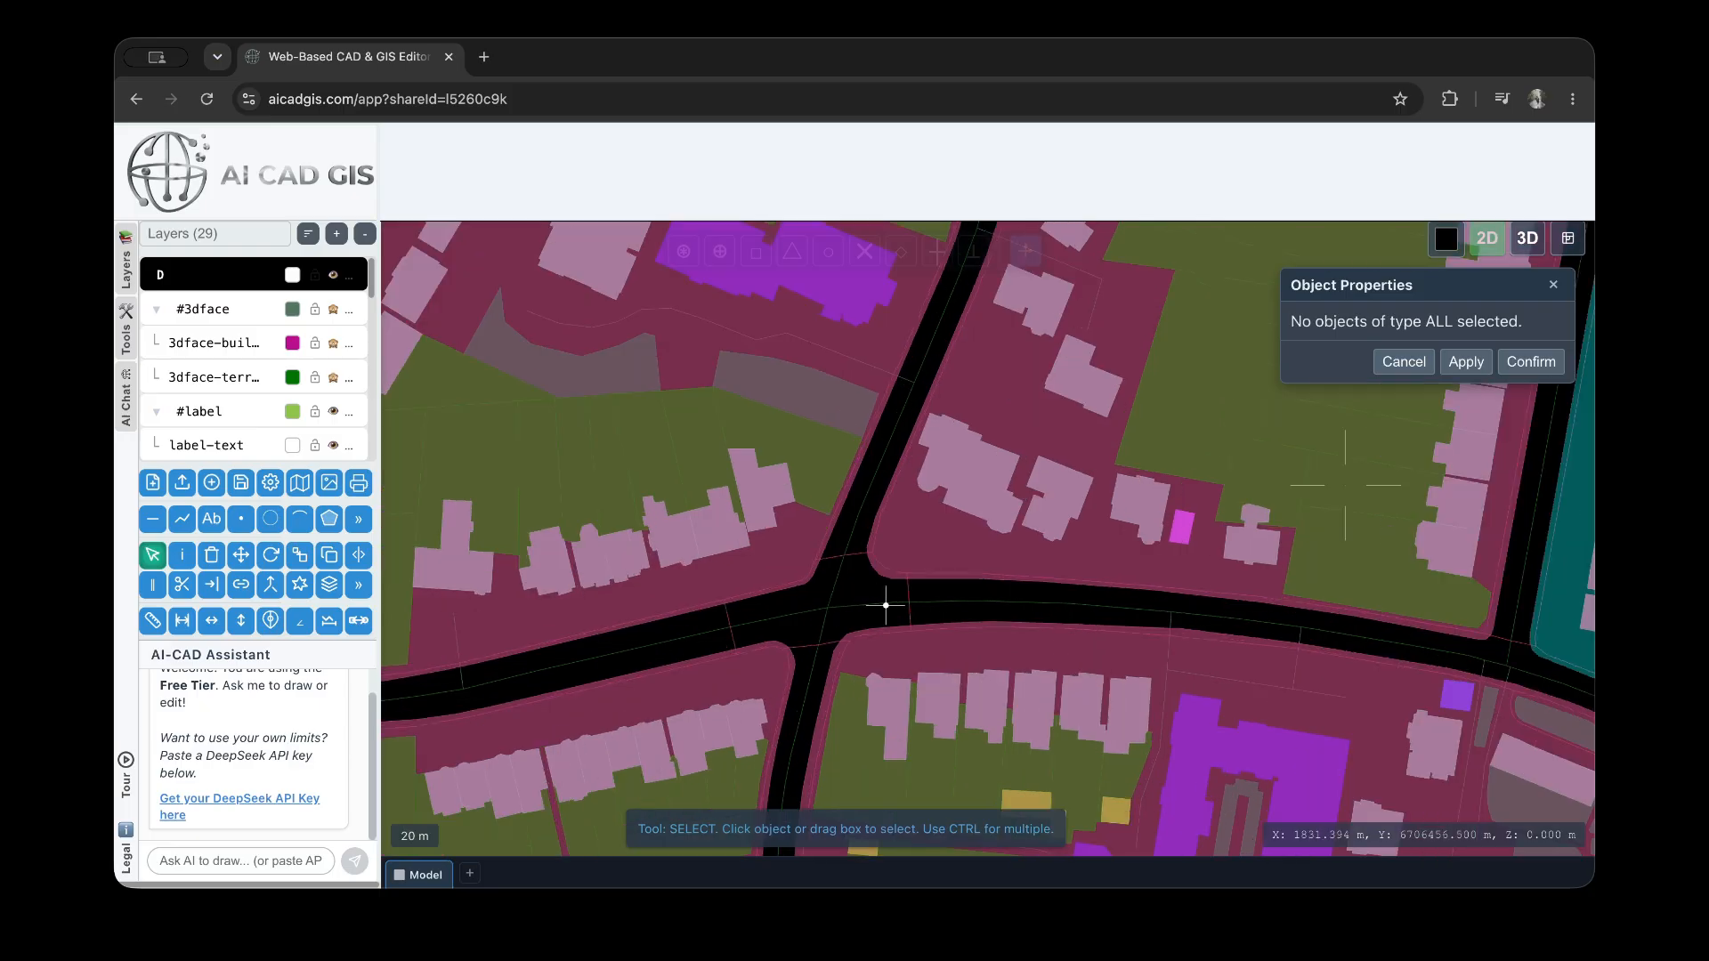
pyautogui.click(889, 602)
pyautogui.scroll(-3, 725, 539)
pyautogui.scroll(3, 1245, 623)
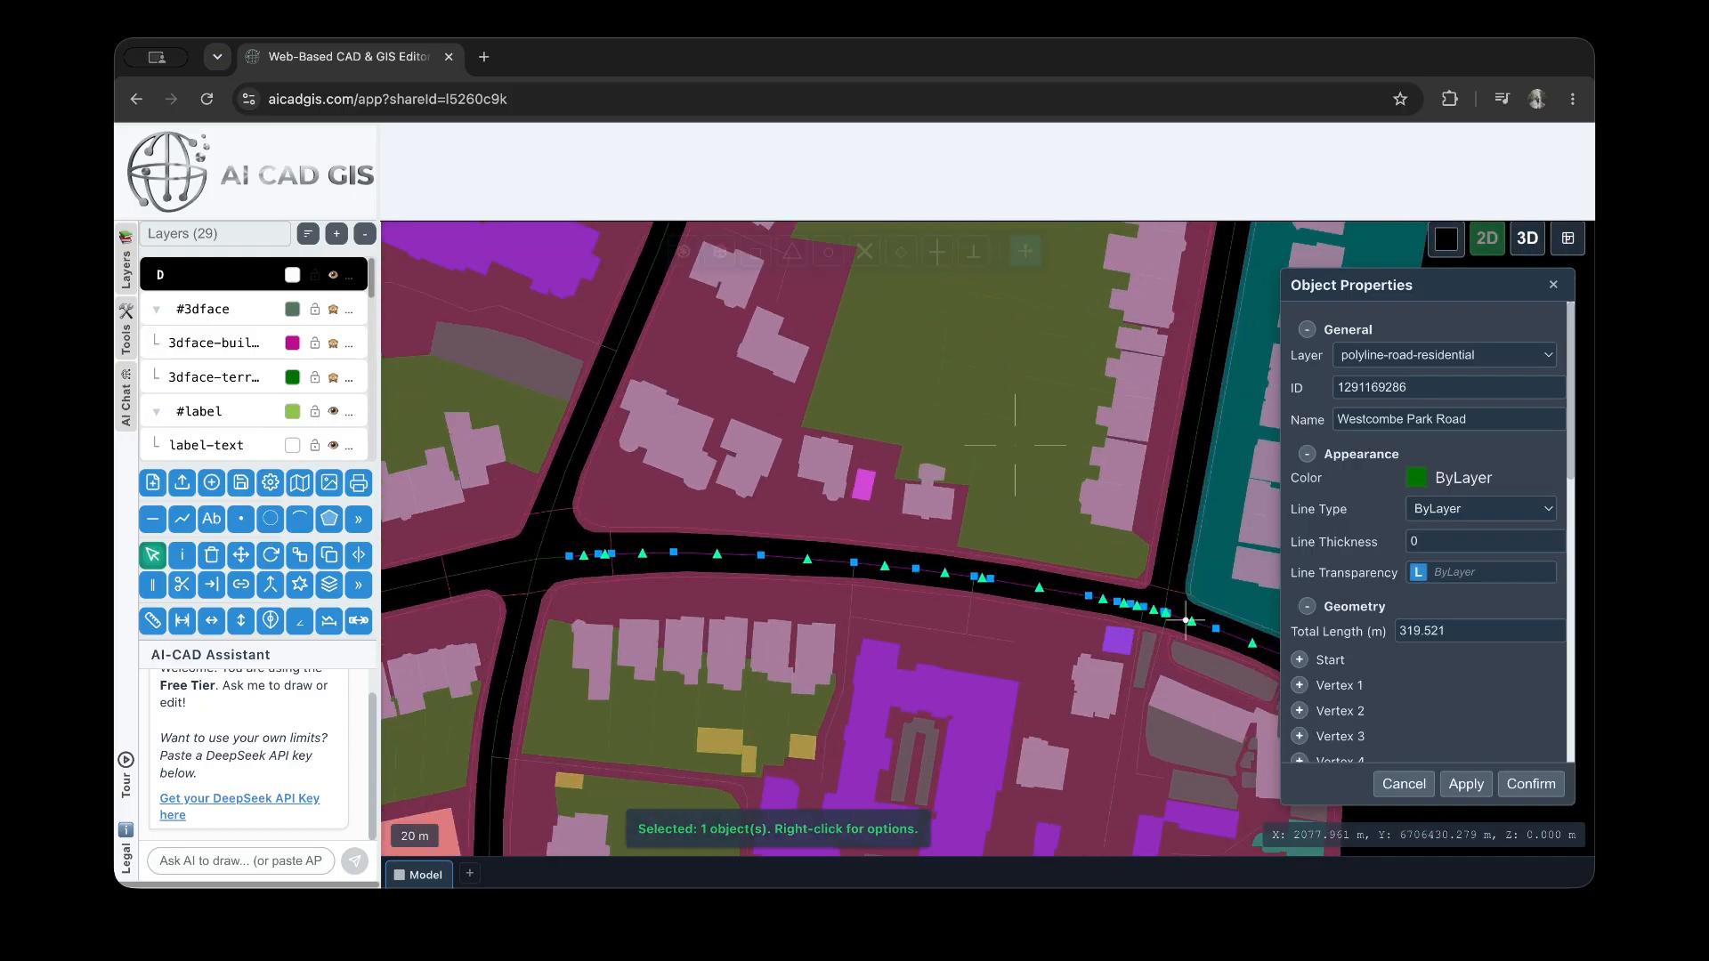
pyautogui.scroll(-4, 531, 500)
pyautogui.scroll(1, 935, 598)
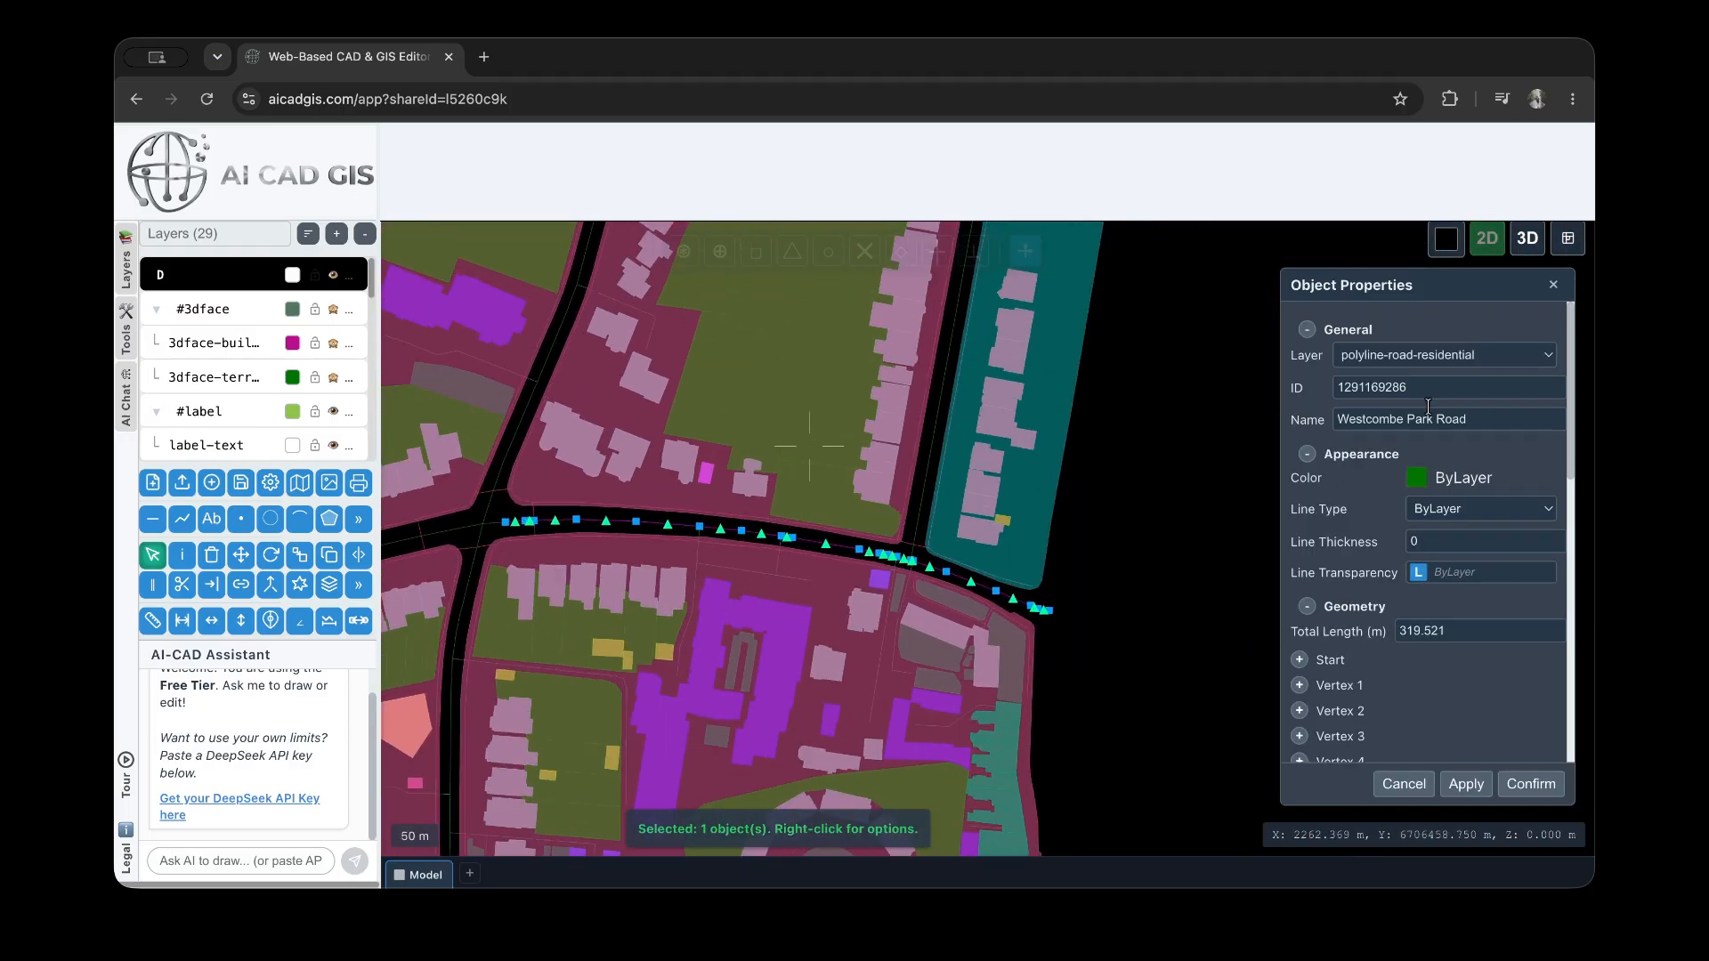
# Look through the road polyline's appearance settings, including the color palette and line transparency override, then its total length
pyautogui.scroll(-2, 1441, 426)
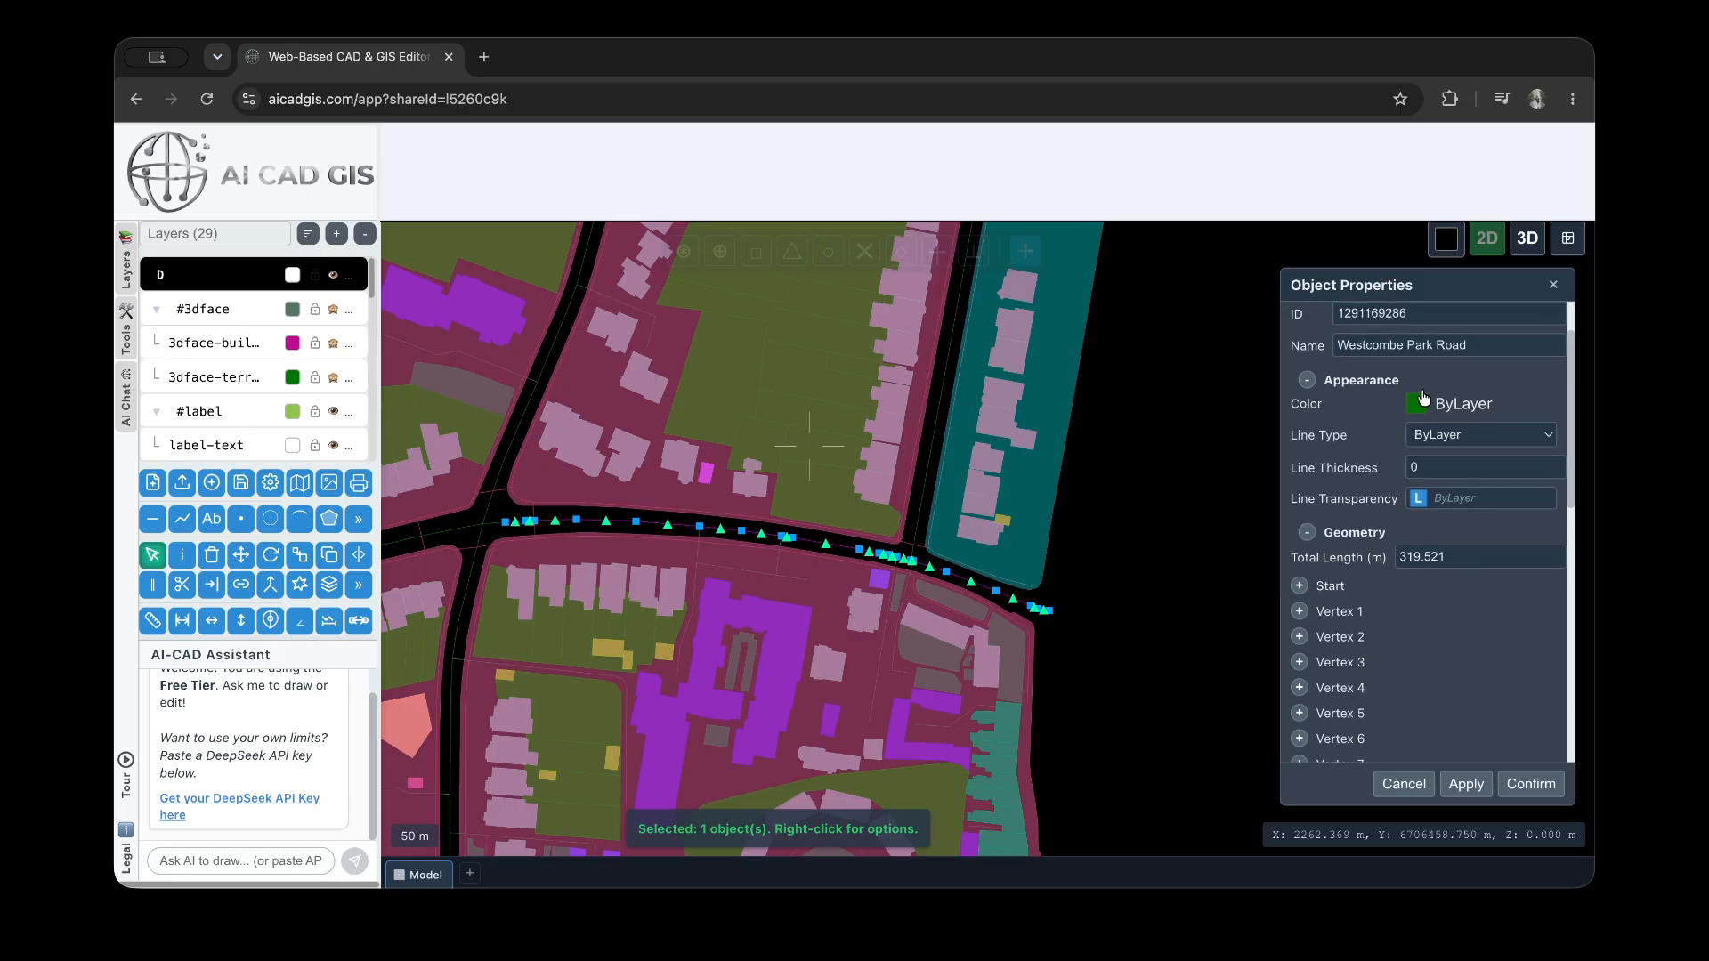
pyautogui.click(1419, 403)
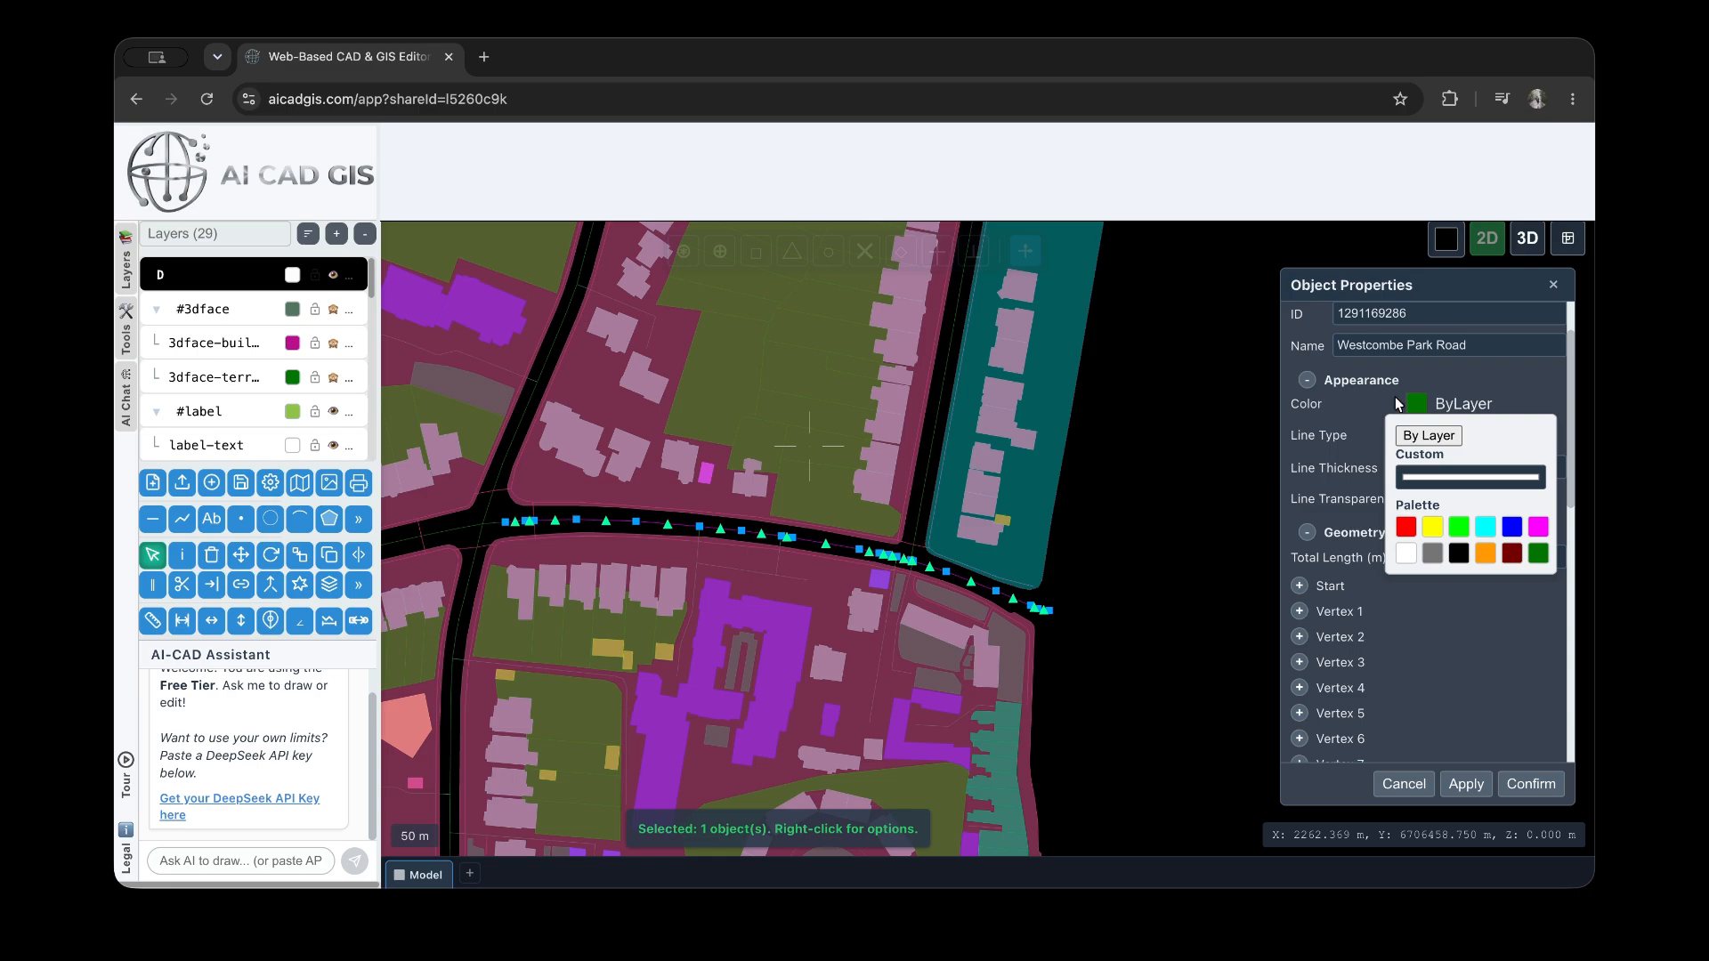
pyautogui.click(1465, 389)
pyautogui.click(1314, 381)
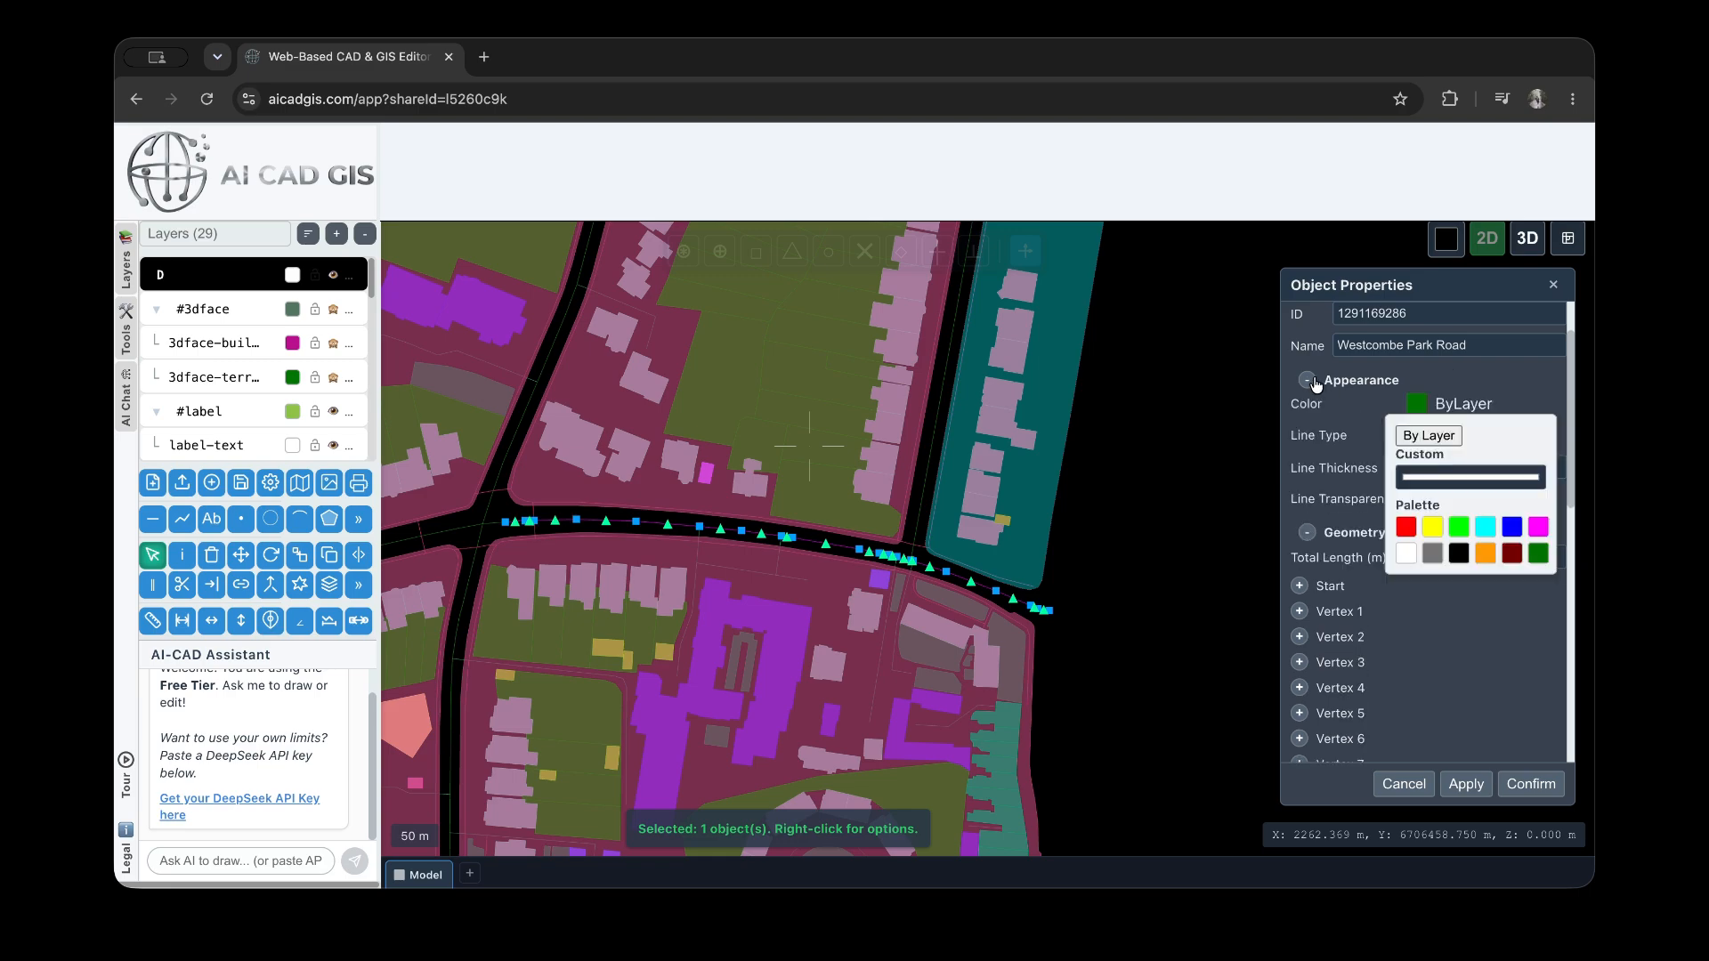
pyautogui.click(1475, 409)
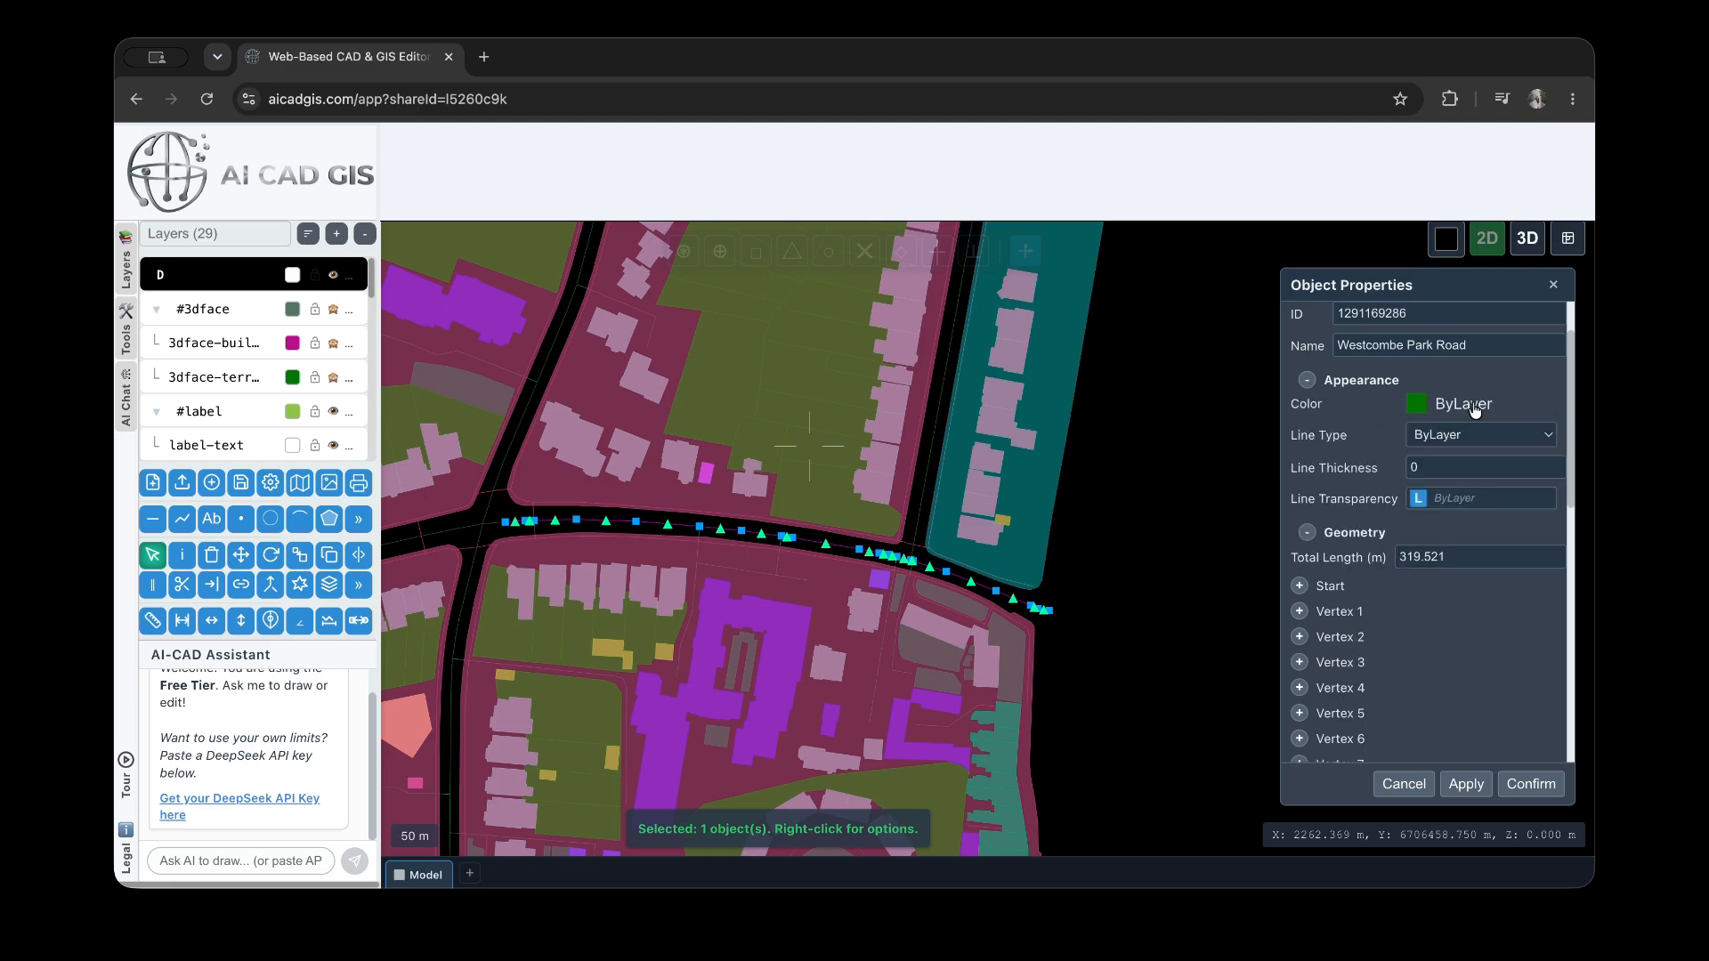
pyautogui.click(1421, 504)
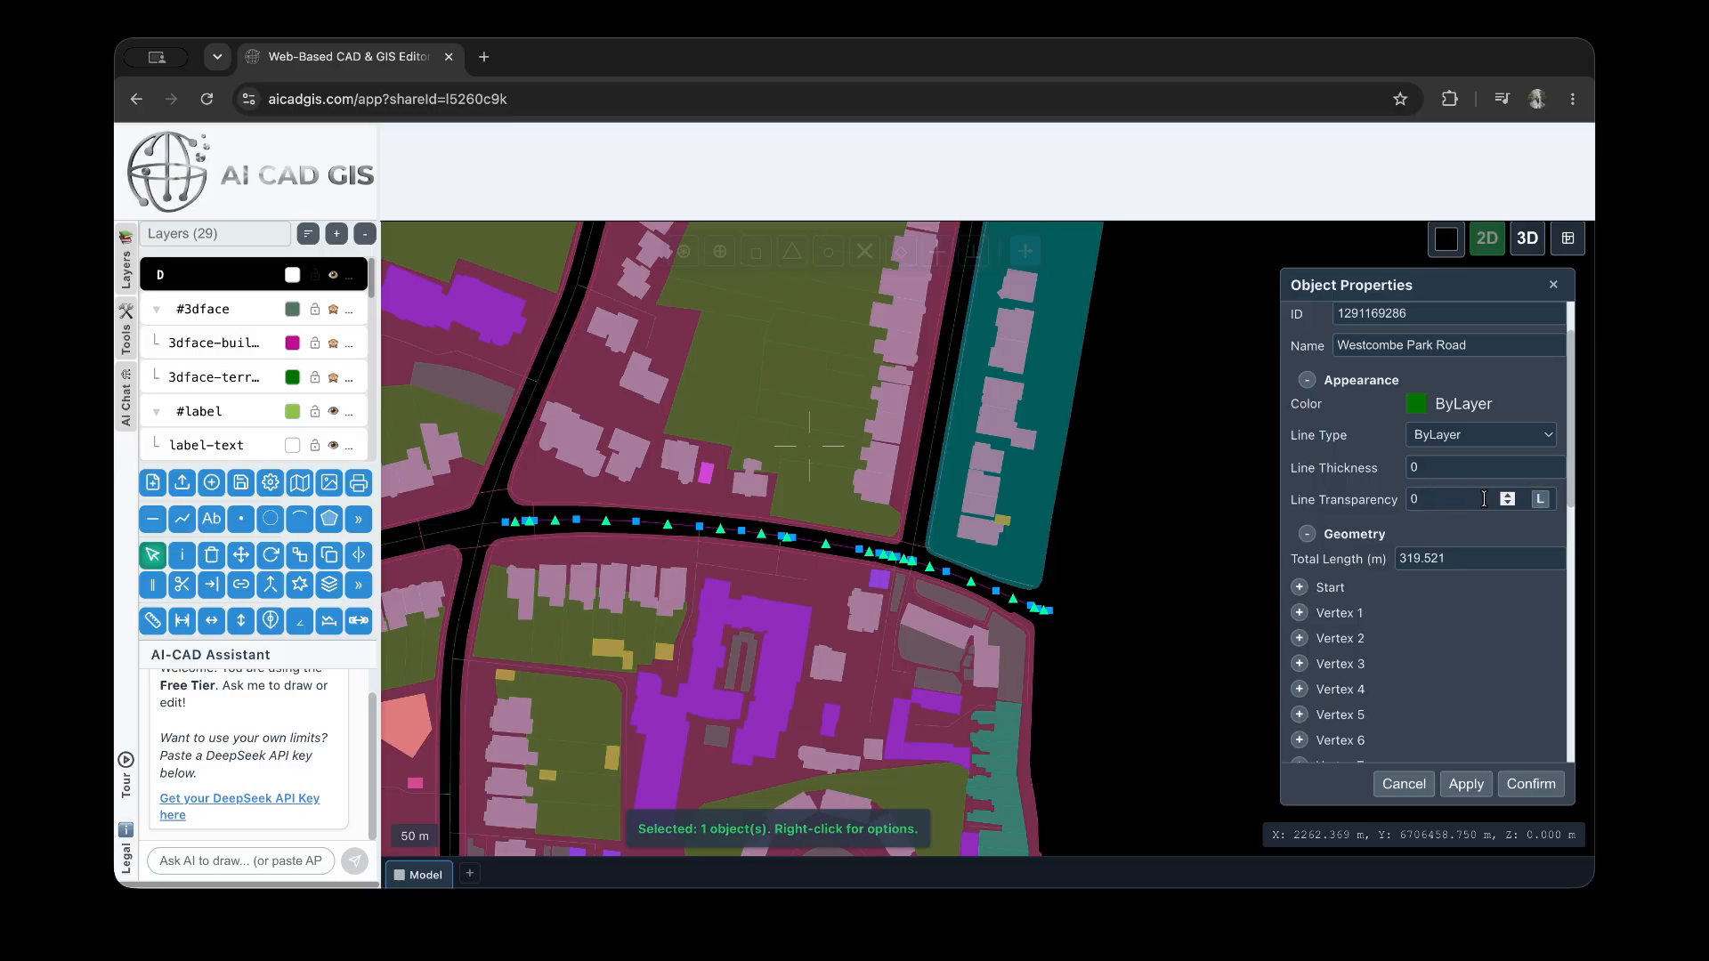
pyautogui.click(1418, 503)
pyautogui.scroll(-1, 1439, 519)
pyautogui.click(1459, 528)
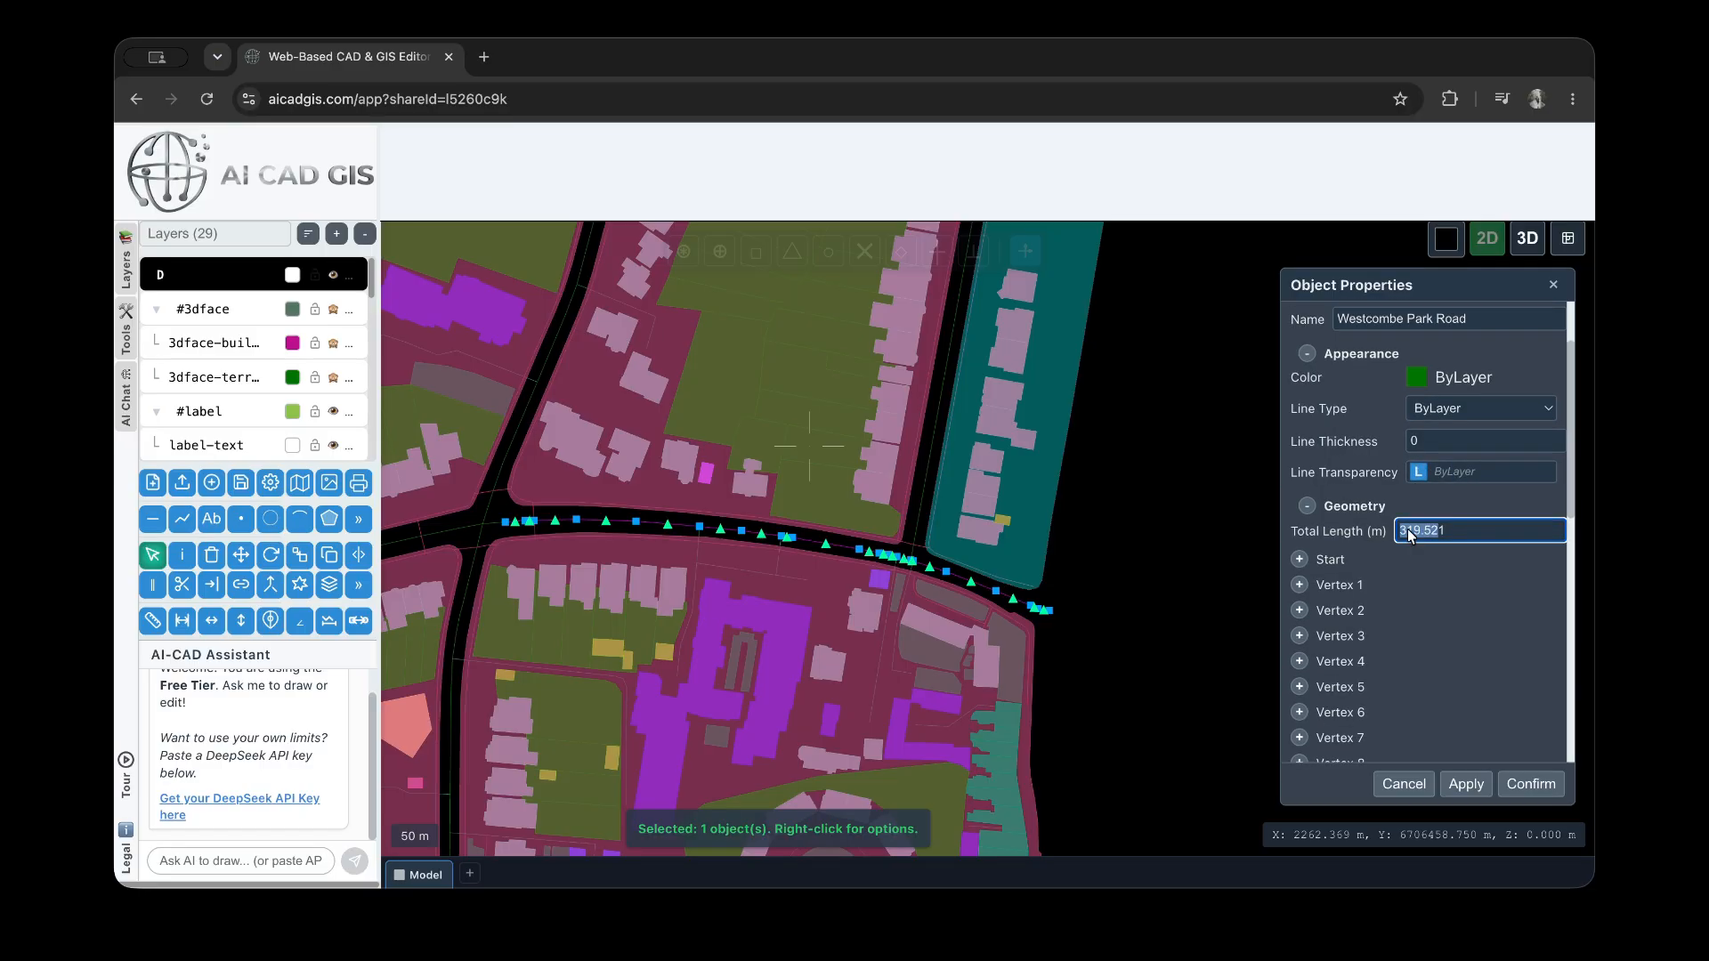
# Expand the coordinates of Vertex 10 of the road polyline and locate that vertex in the drawing
pyautogui.scroll(-5, 1408, 542)
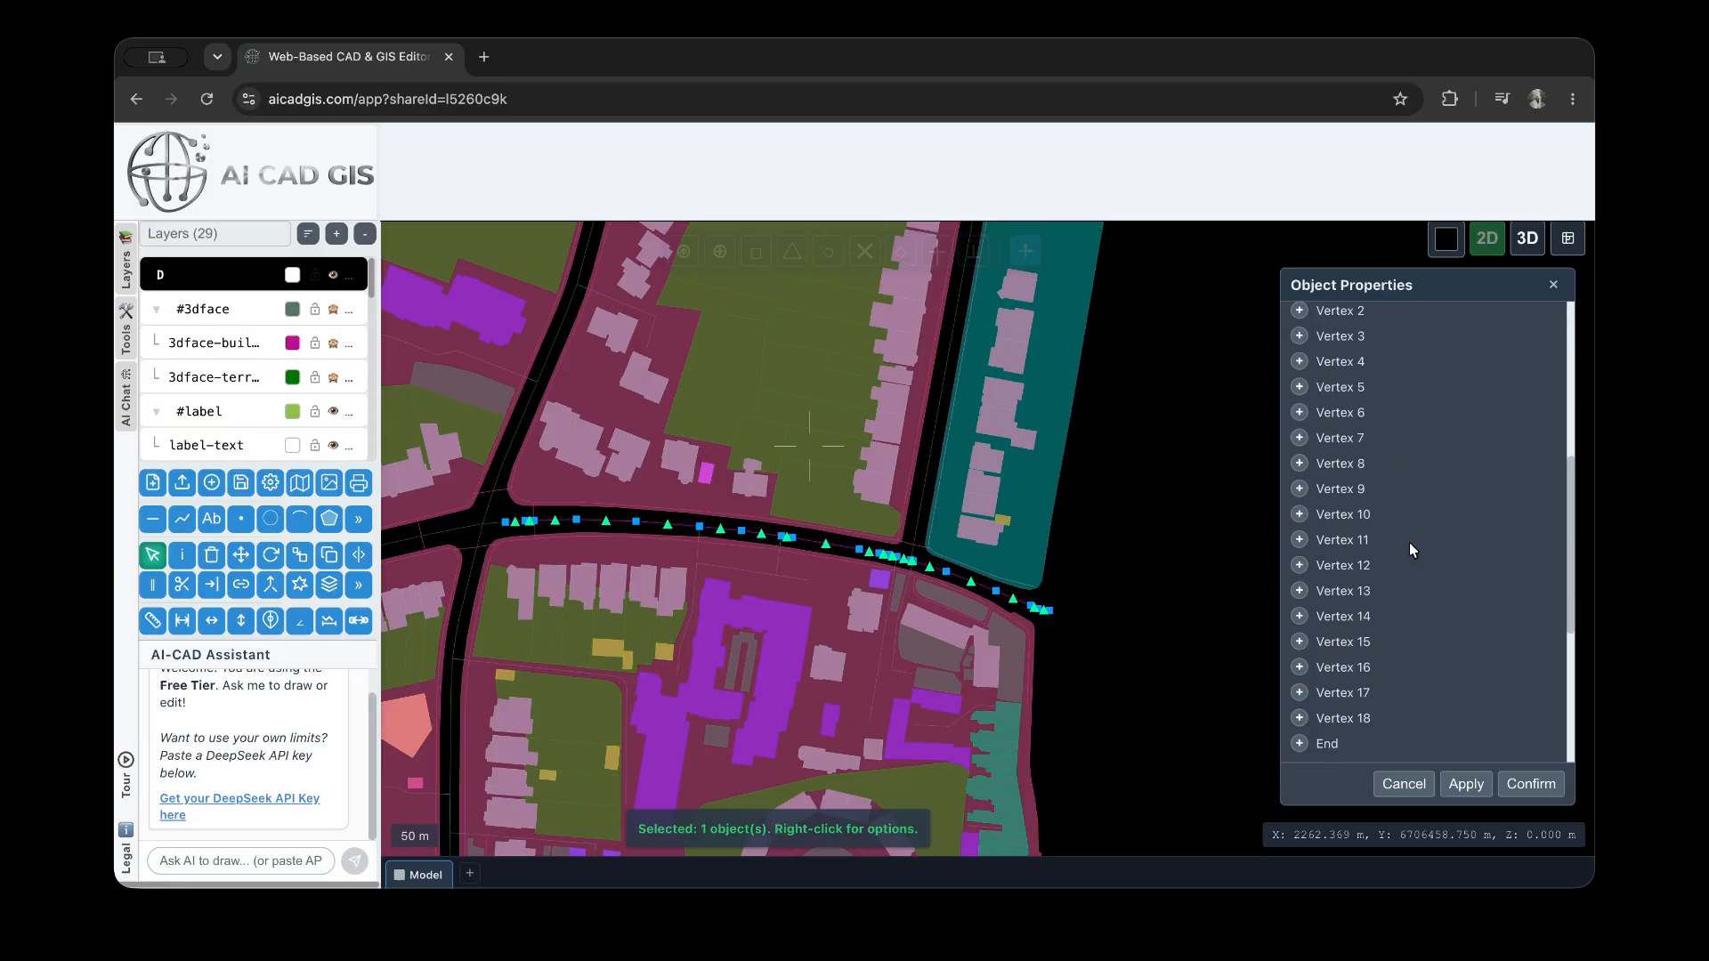
pyautogui.click(1307, 515)
pyautogui.click(1456, 575)
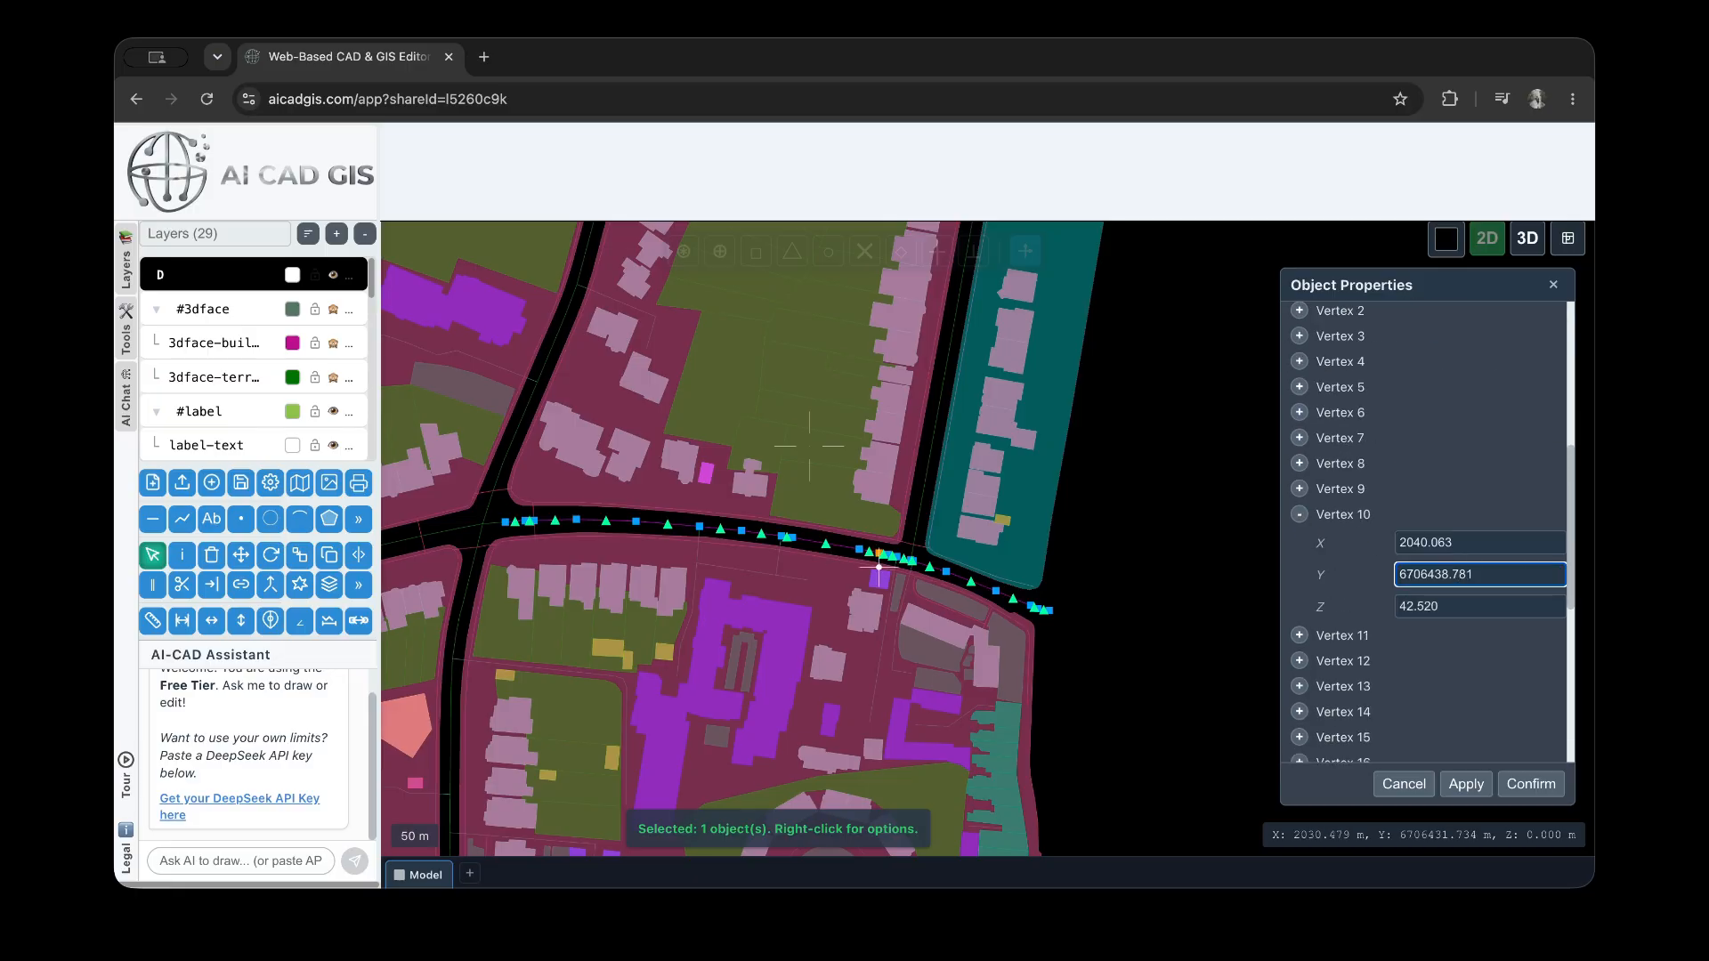
pyautogui.scroll(4, 850, 556)
pyautogui.scroll(-4, 1462, 547)
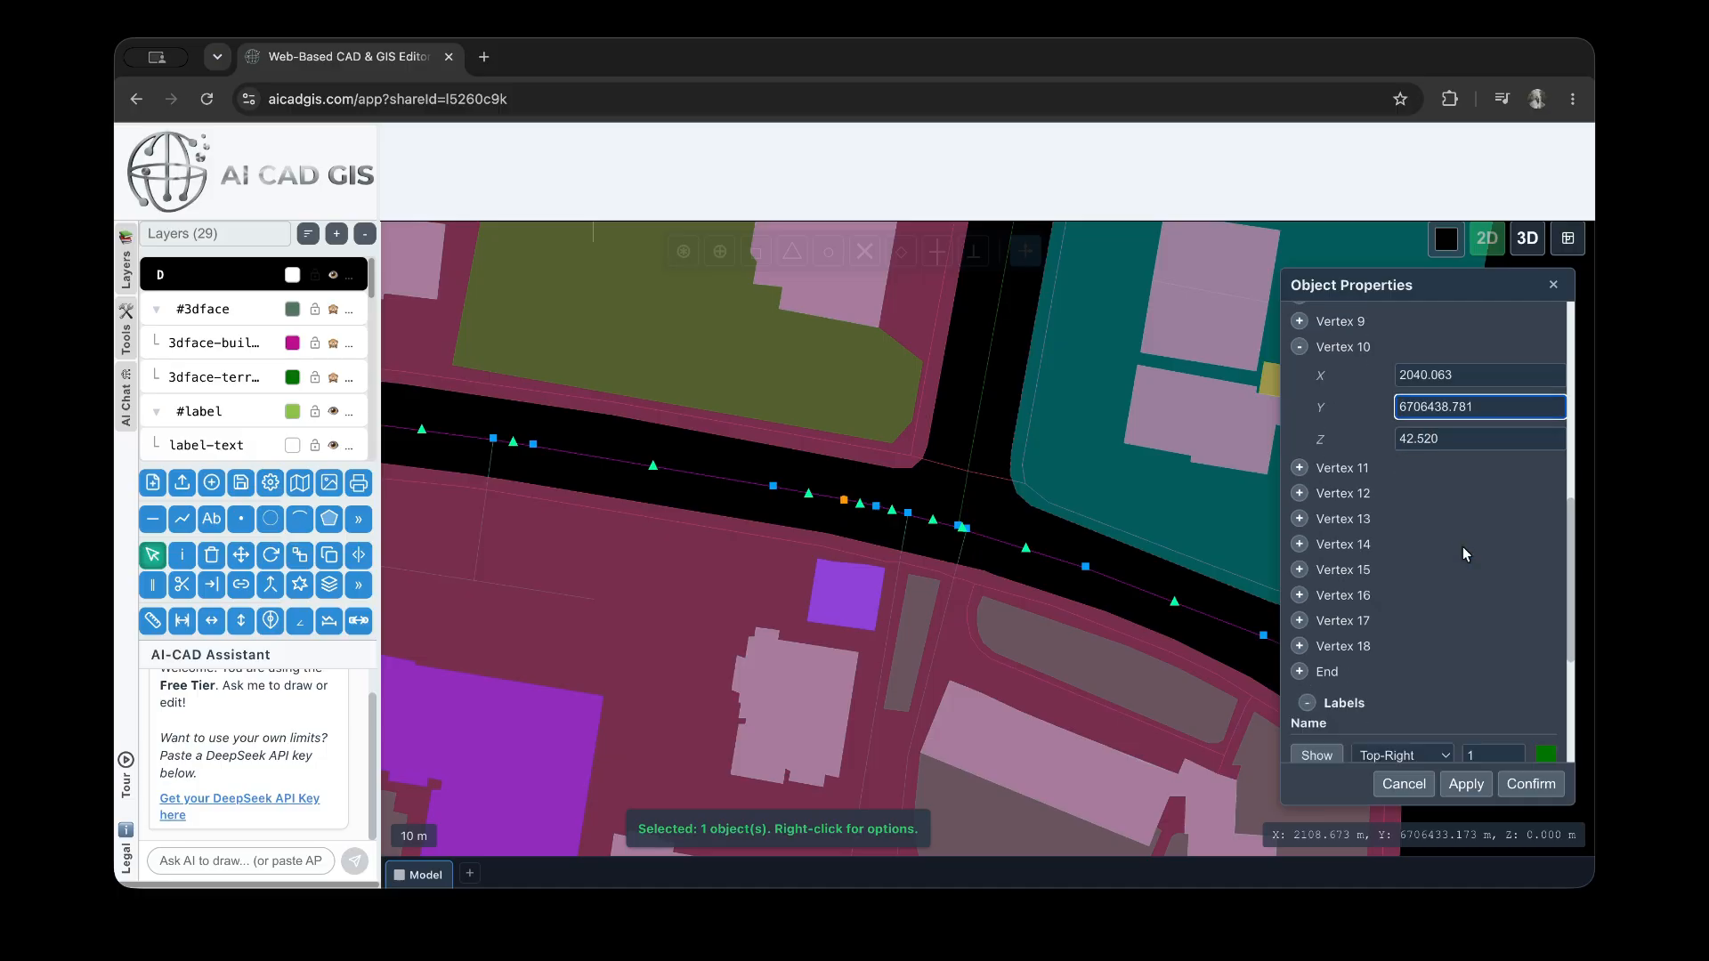
pyautogui.scroll(-3, 1246, 612)
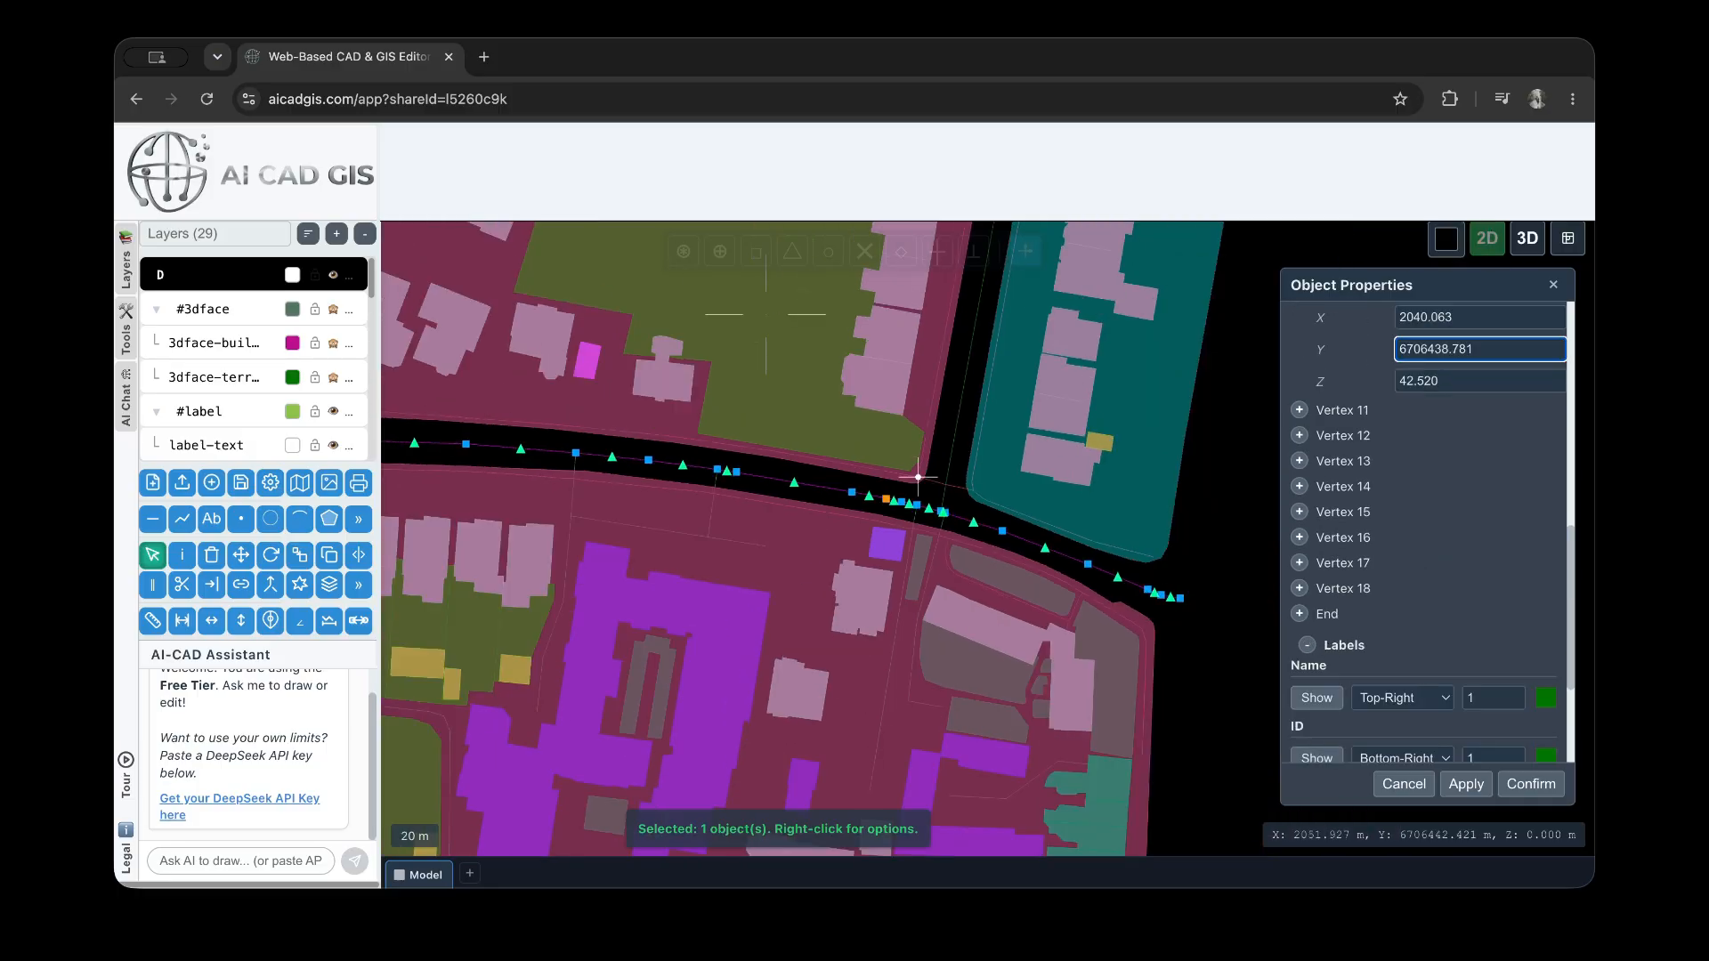
# Turn on the road polyline's name, ID, length, segment length and Z-value labels and apply them
pyautogui.scroll(-1, 1385, 608)
pyautogui.scroll(-2, 1384, 608)
pyautogui.click(1317, 615)
pyautogui.click(1318, 676)
pyautogui.click(1318, 736)
pyautogui.scroll(-1, 1336, 676)
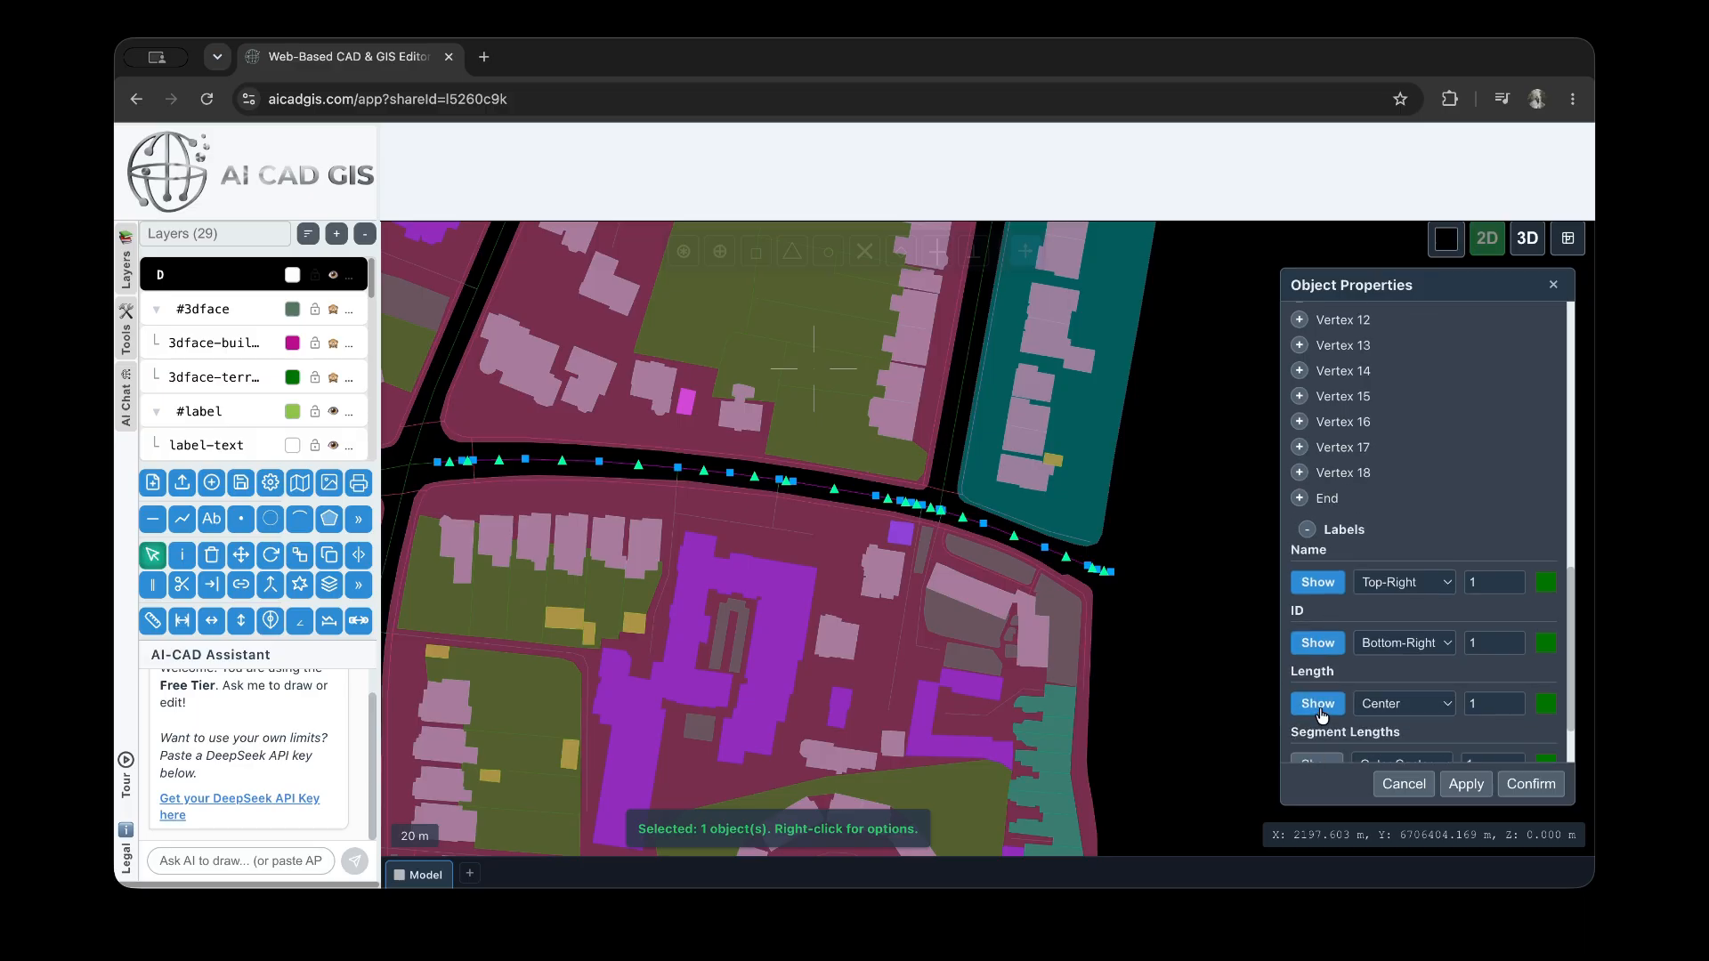
pyautogui.scroll(-1, 1322, 717)
pyautogui.click(1324, 681)
pyautogui.click(1317, 742)
pyautogui.click(1465, 784)
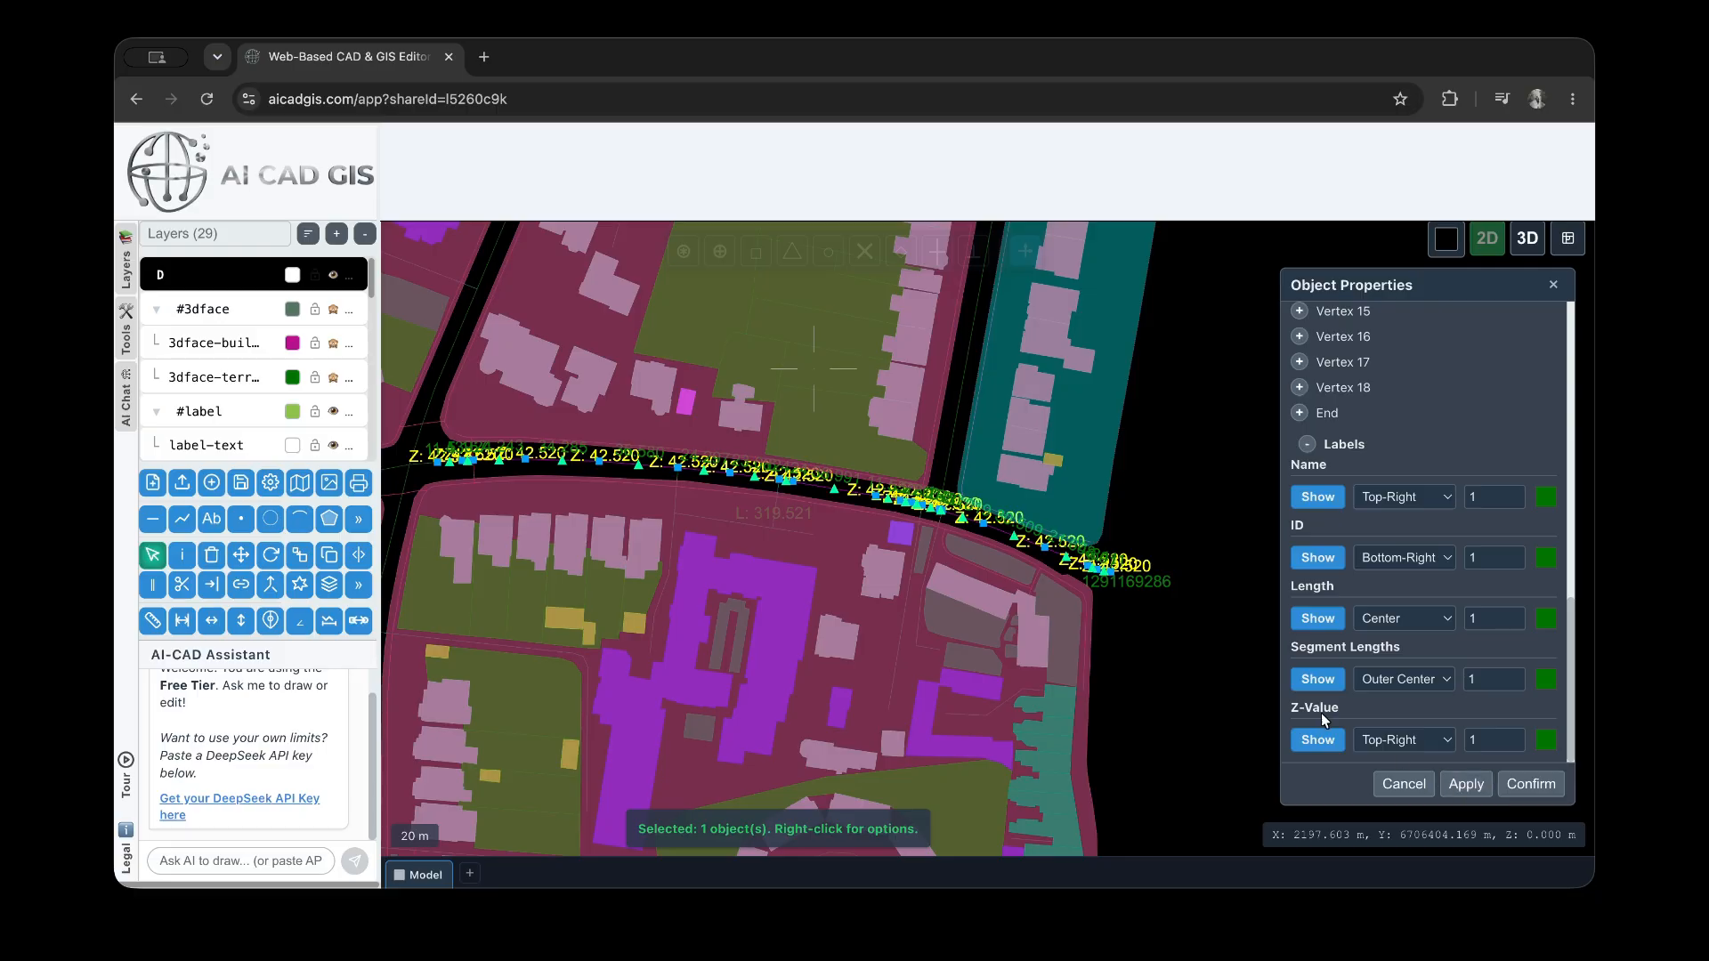
# Examine the segment length, total length, Z-value and ID labels along the road polyline
pyautogui.scroll(3, 827, 482)
pyautogui.scroll(2, 827, 482)
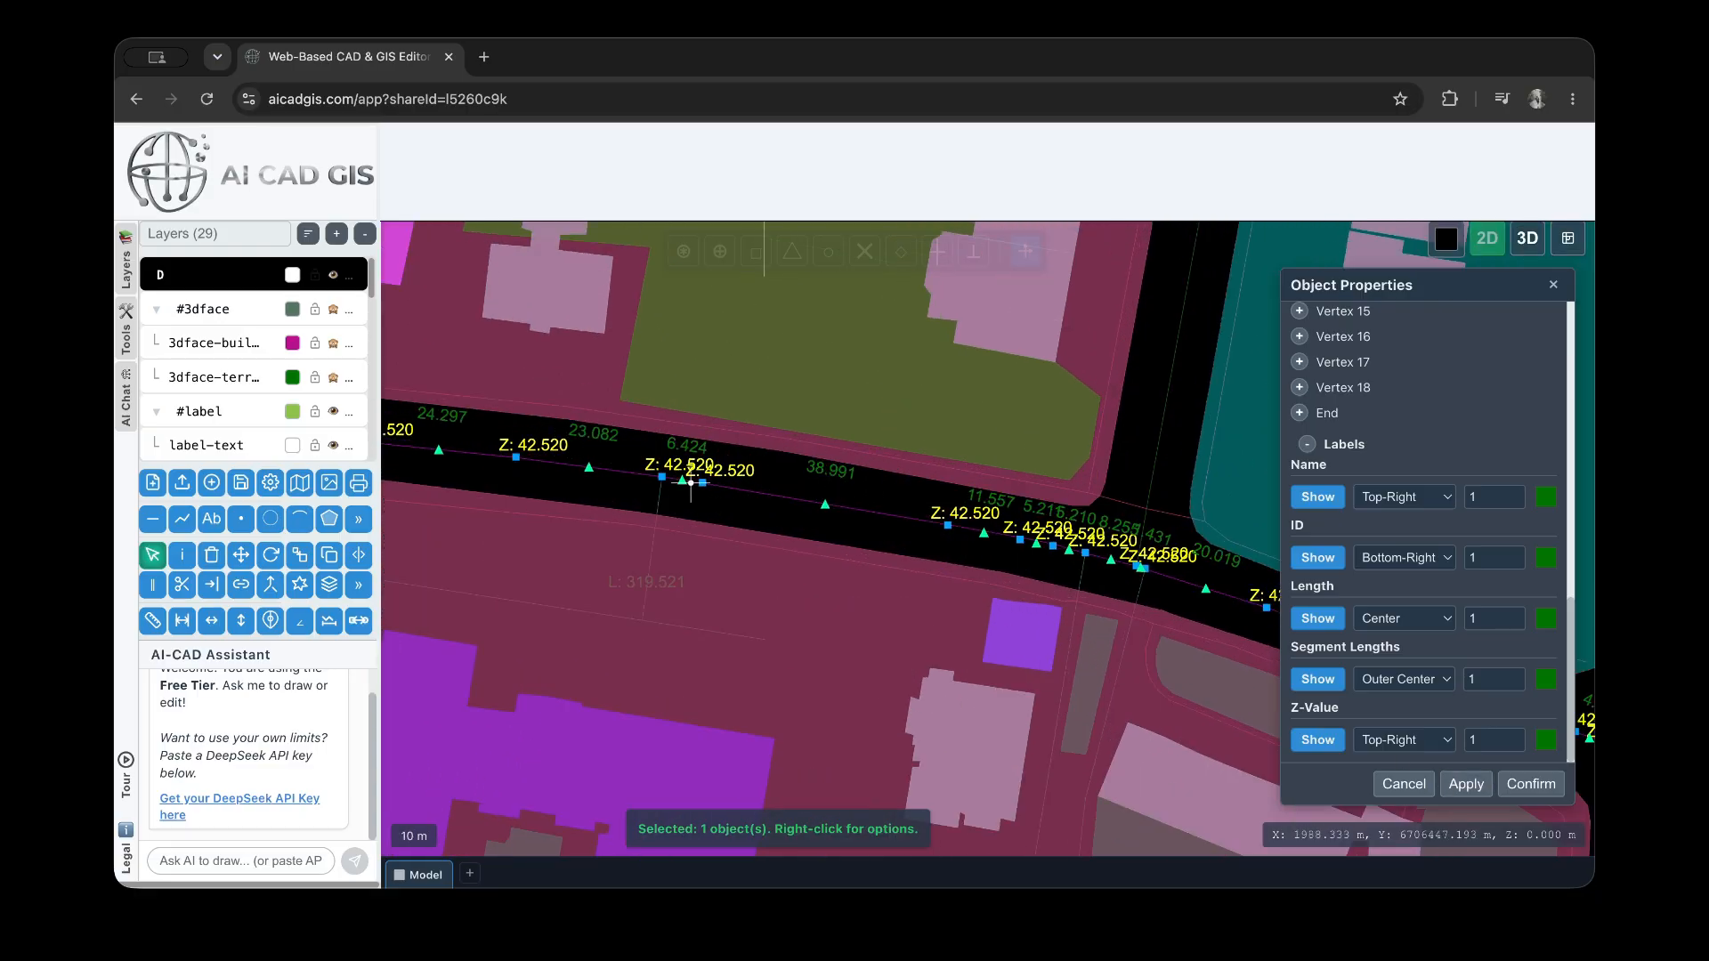
pyautogui.scroll(2, 684, 467)
pyautogui.scroll(-4, 694, 466)
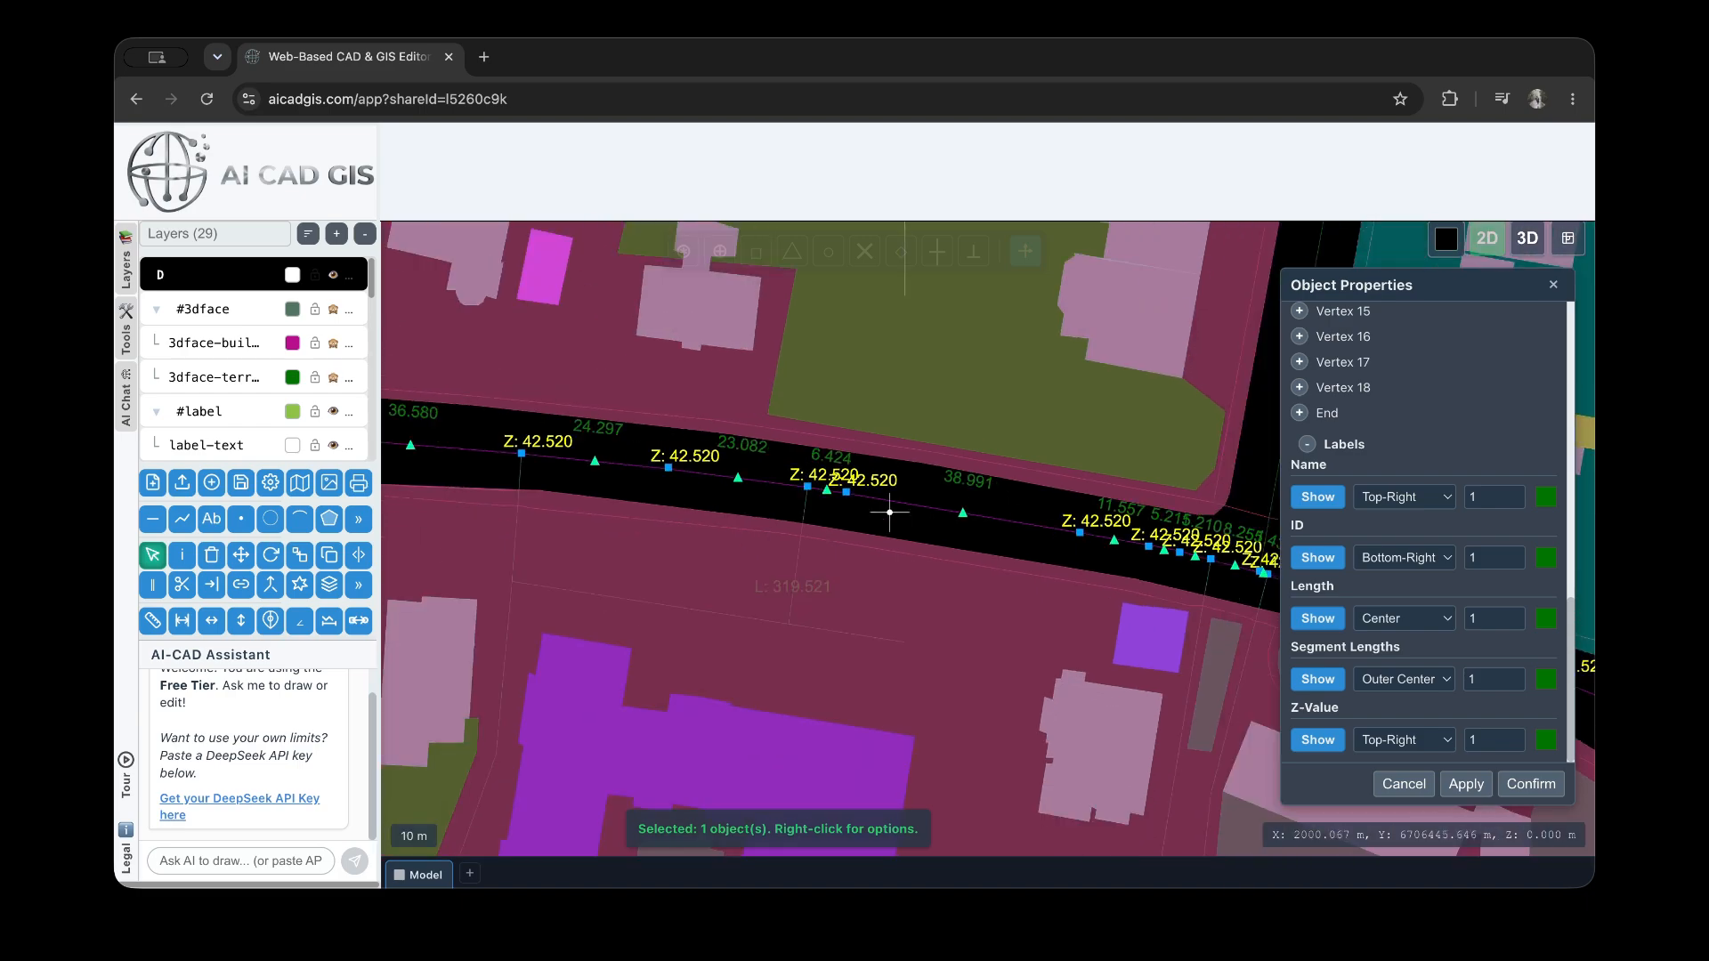
pyautogui.scroll(-2, 934, 543)
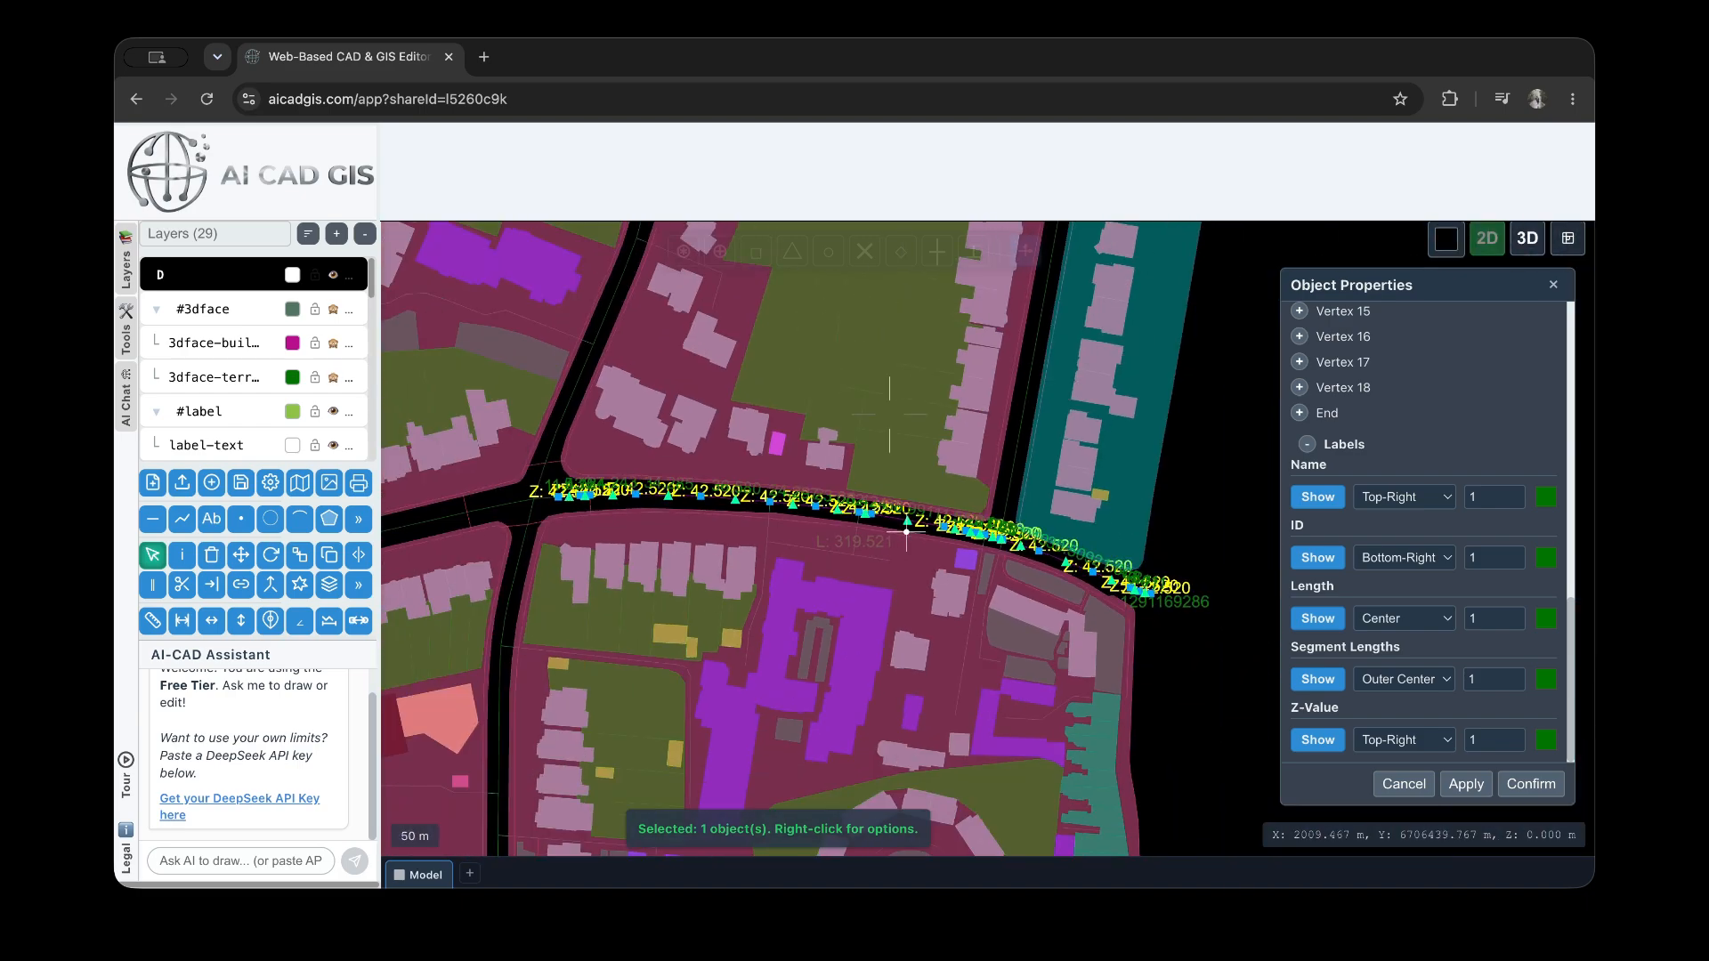
pyautogui.scroll(2, 1157, 605)
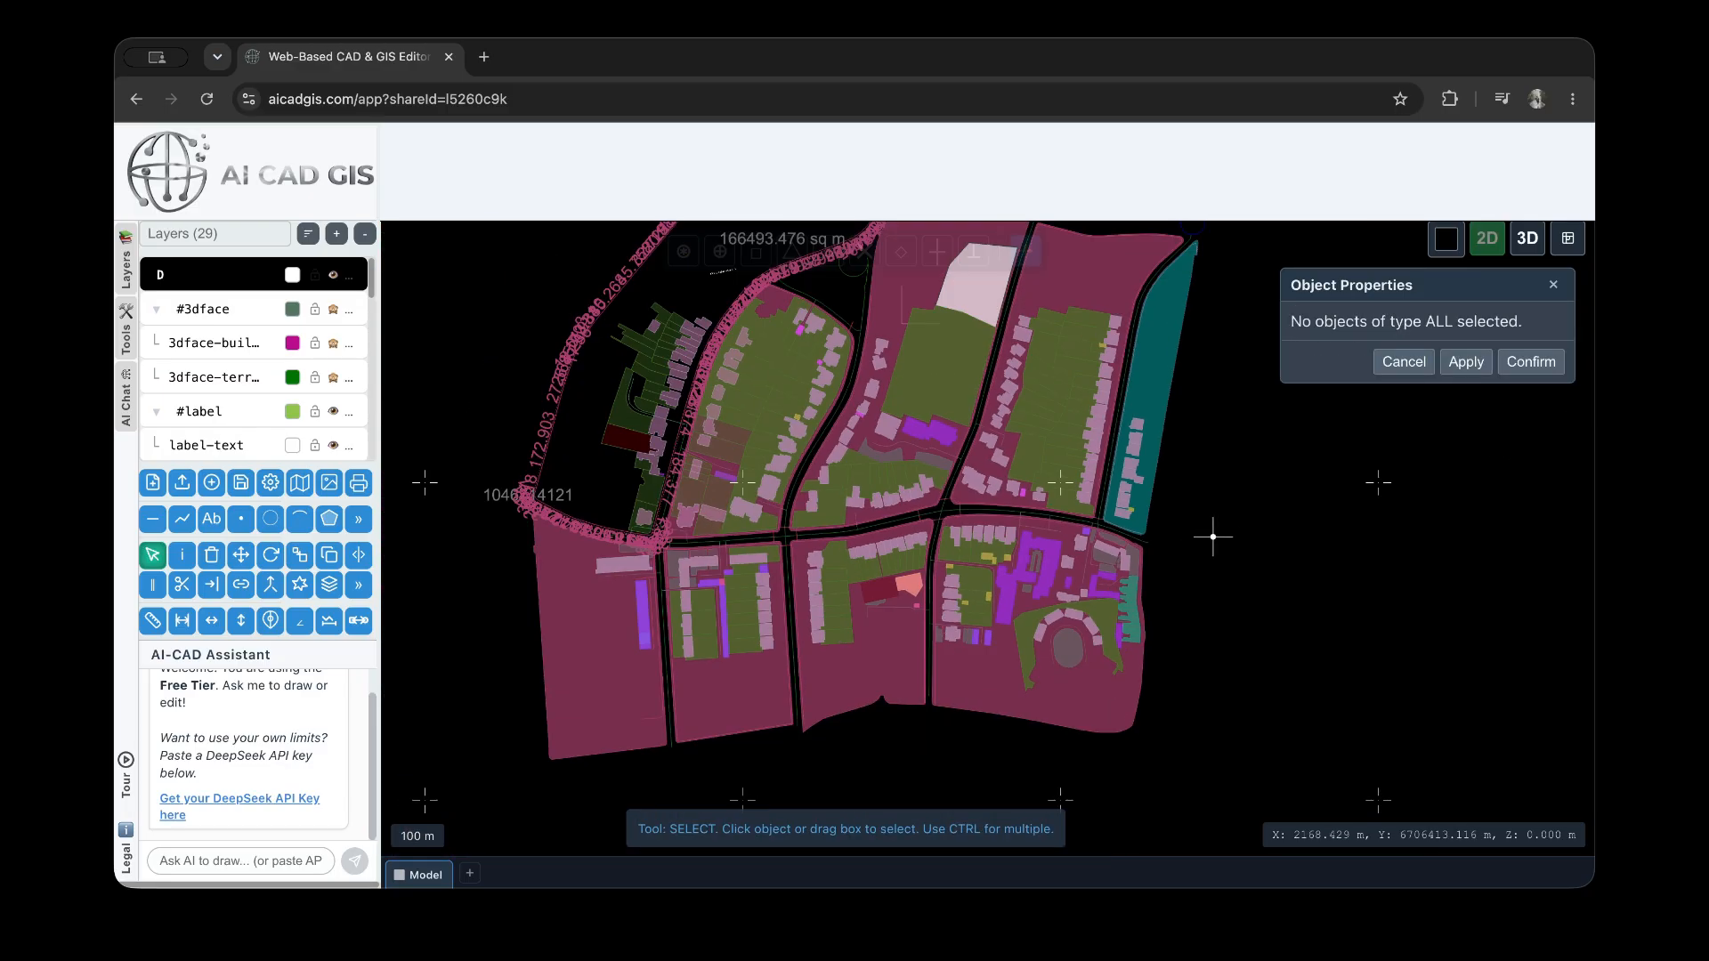
# Select one grid point east of the plots, view its properties, and clear the selection
pyautogui.scroll(-3, 1213, 539)
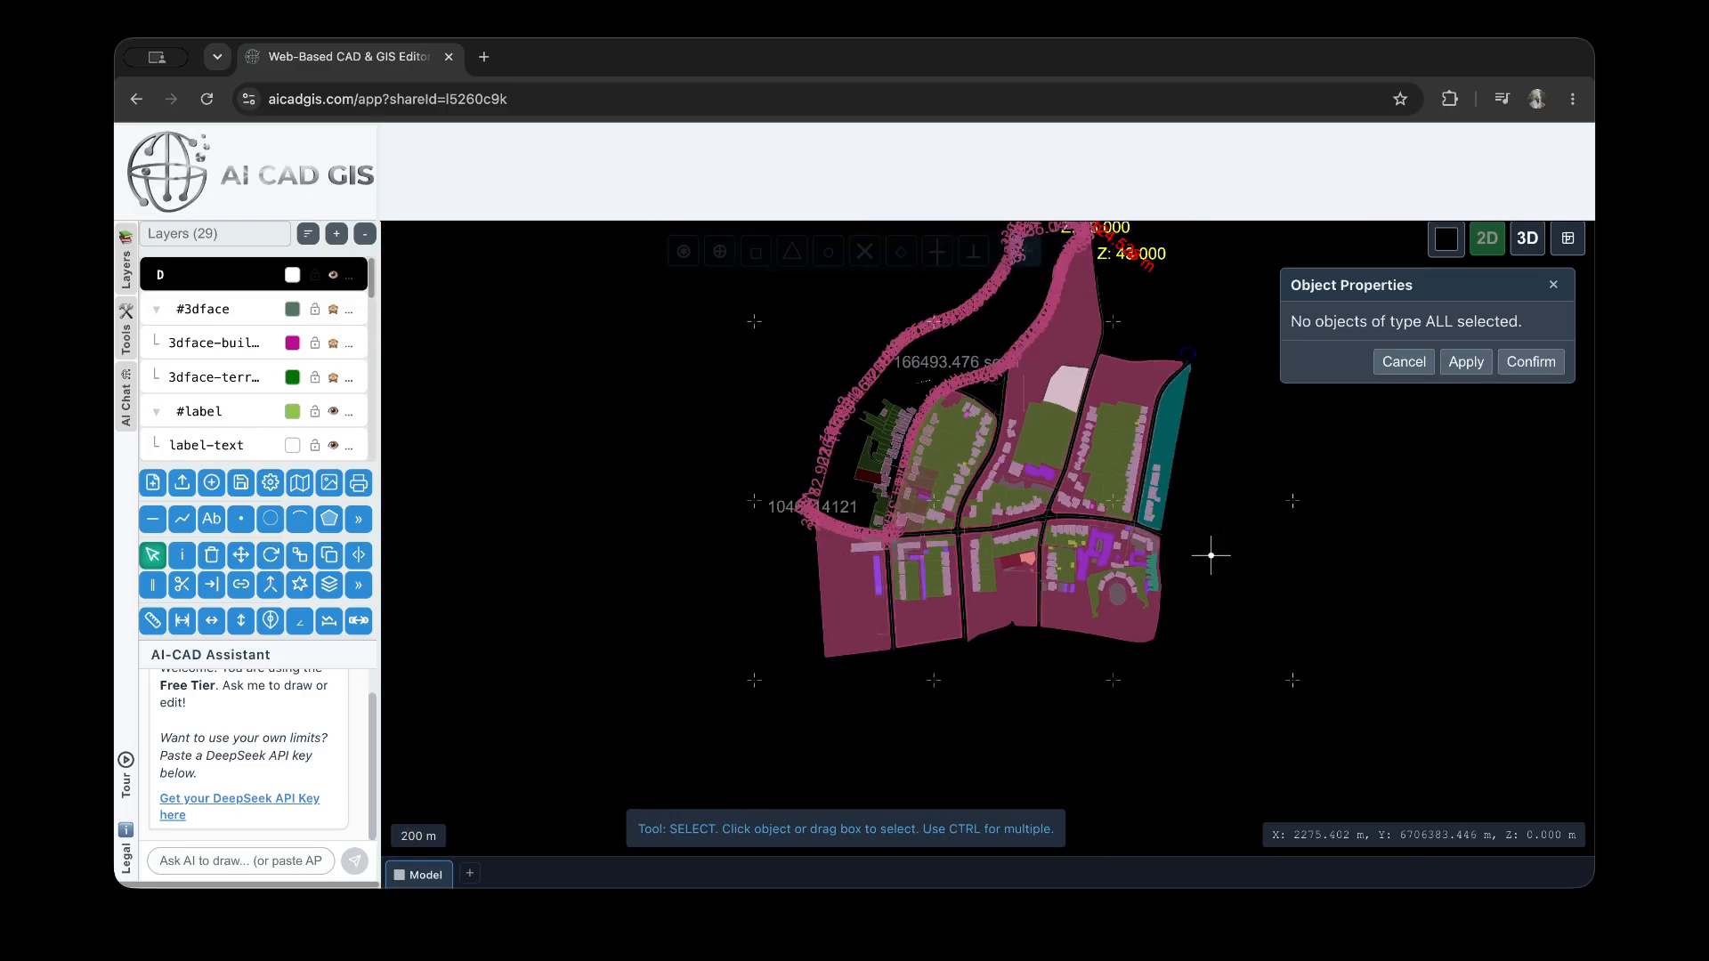
pyautogui.scroll(-2, 1143, 670)
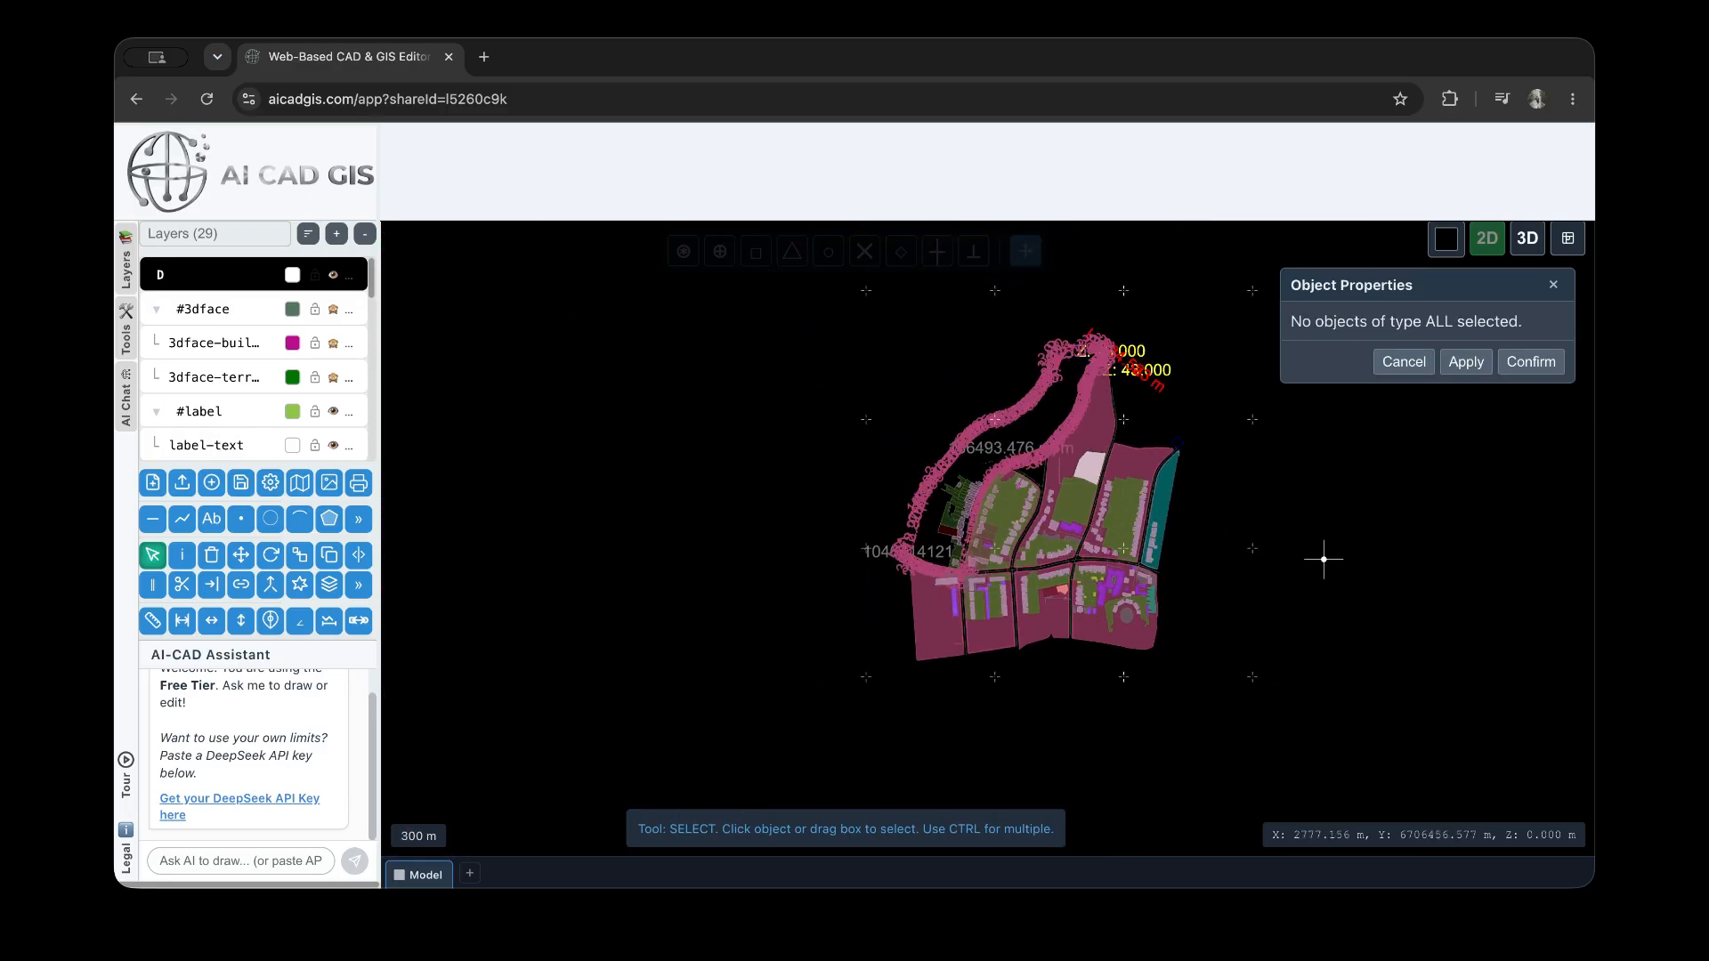
pyautogui.moveTo(1305, 500); pyautogui.dragTo(1224, 561, button='middle')
pyautogui.scroll(3, 1081, 485)
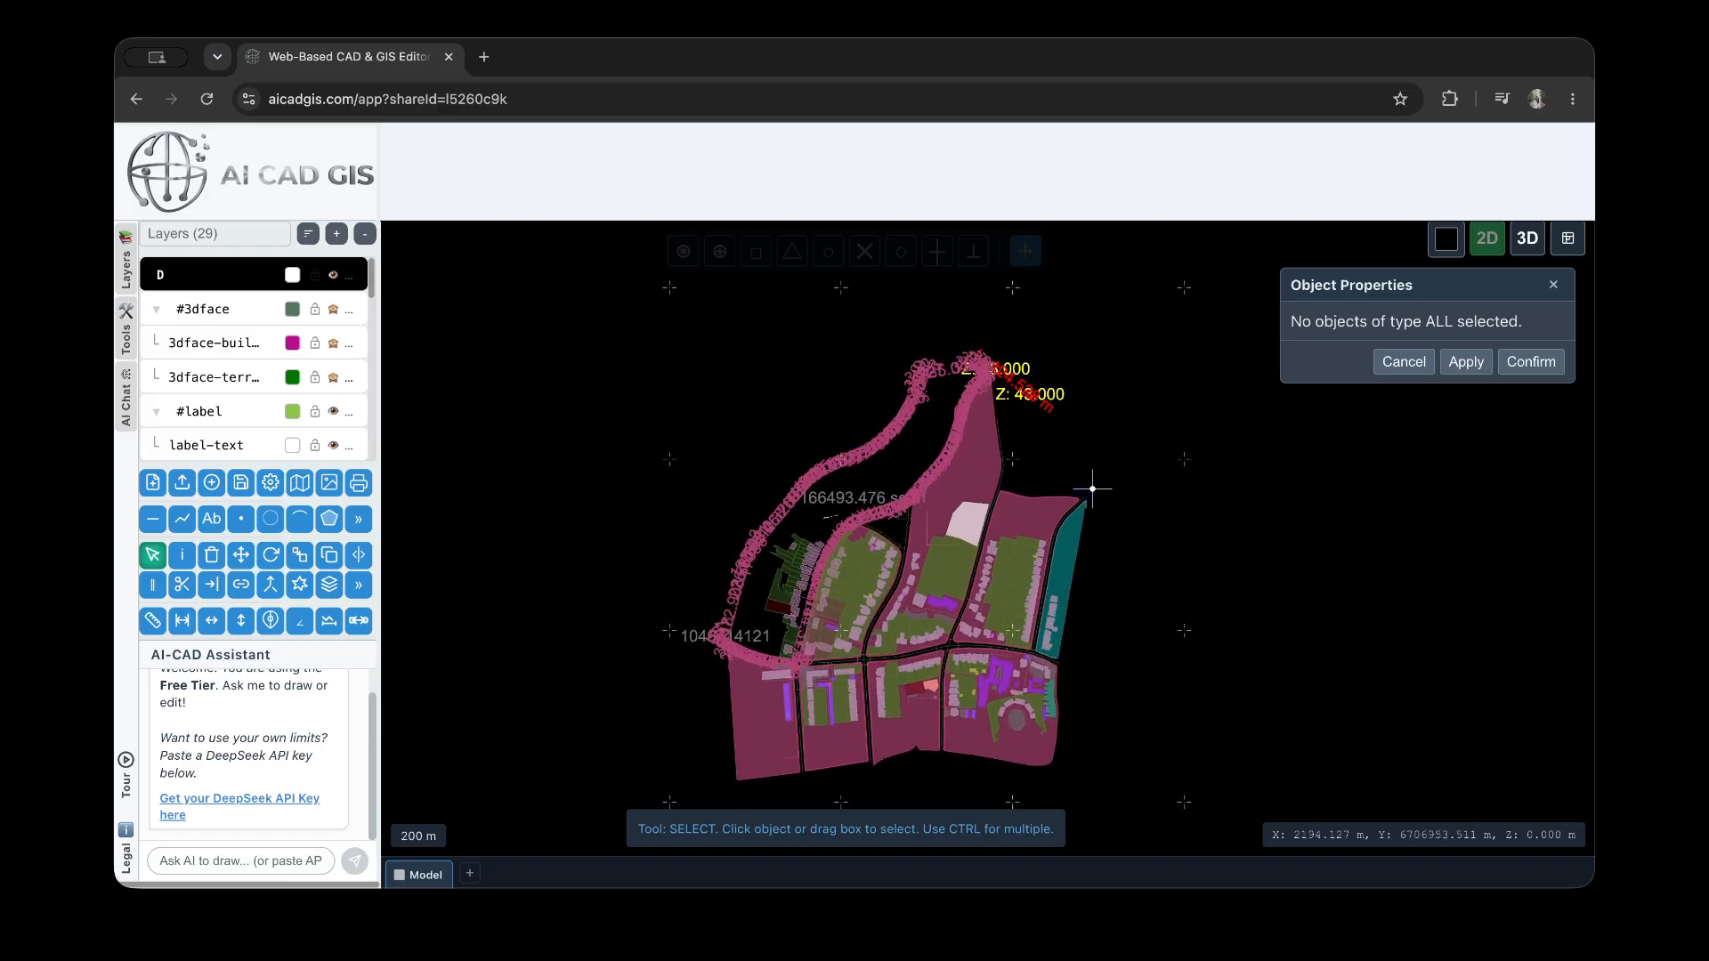
pyautogui.moveTo(1249, 503); pyautogui.dragTo(1149, 420)
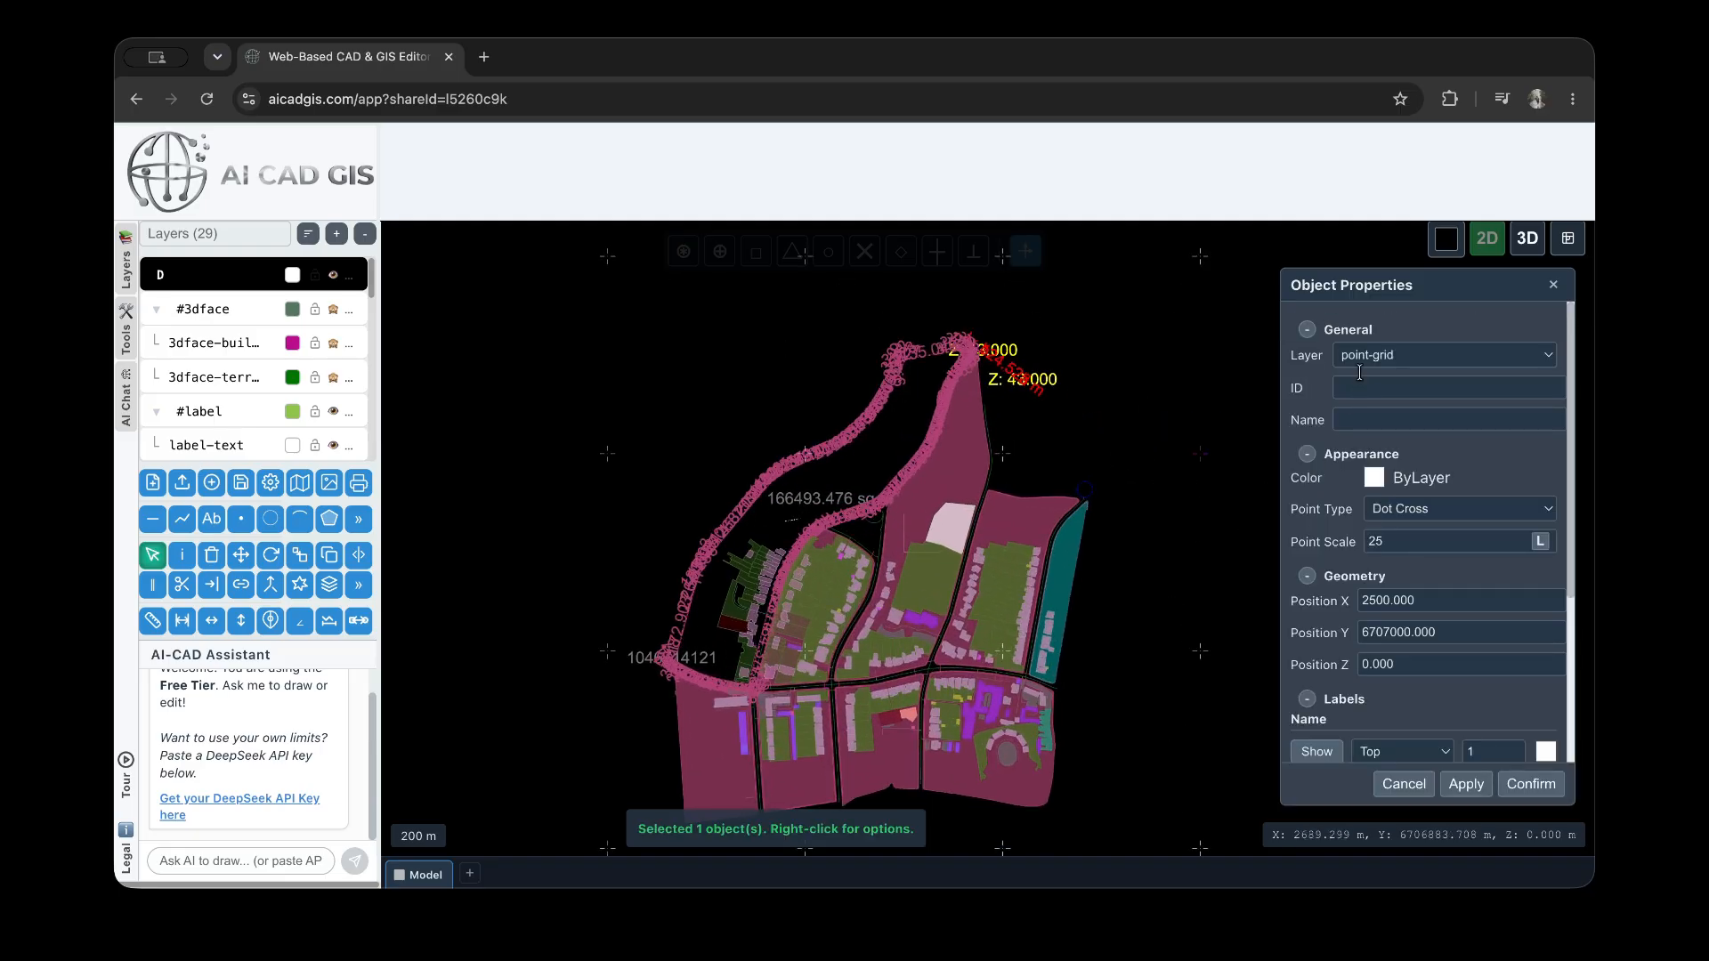
pyautogui.click(1123, 436)
pyautogui.scroll(-3, 1146, 452)
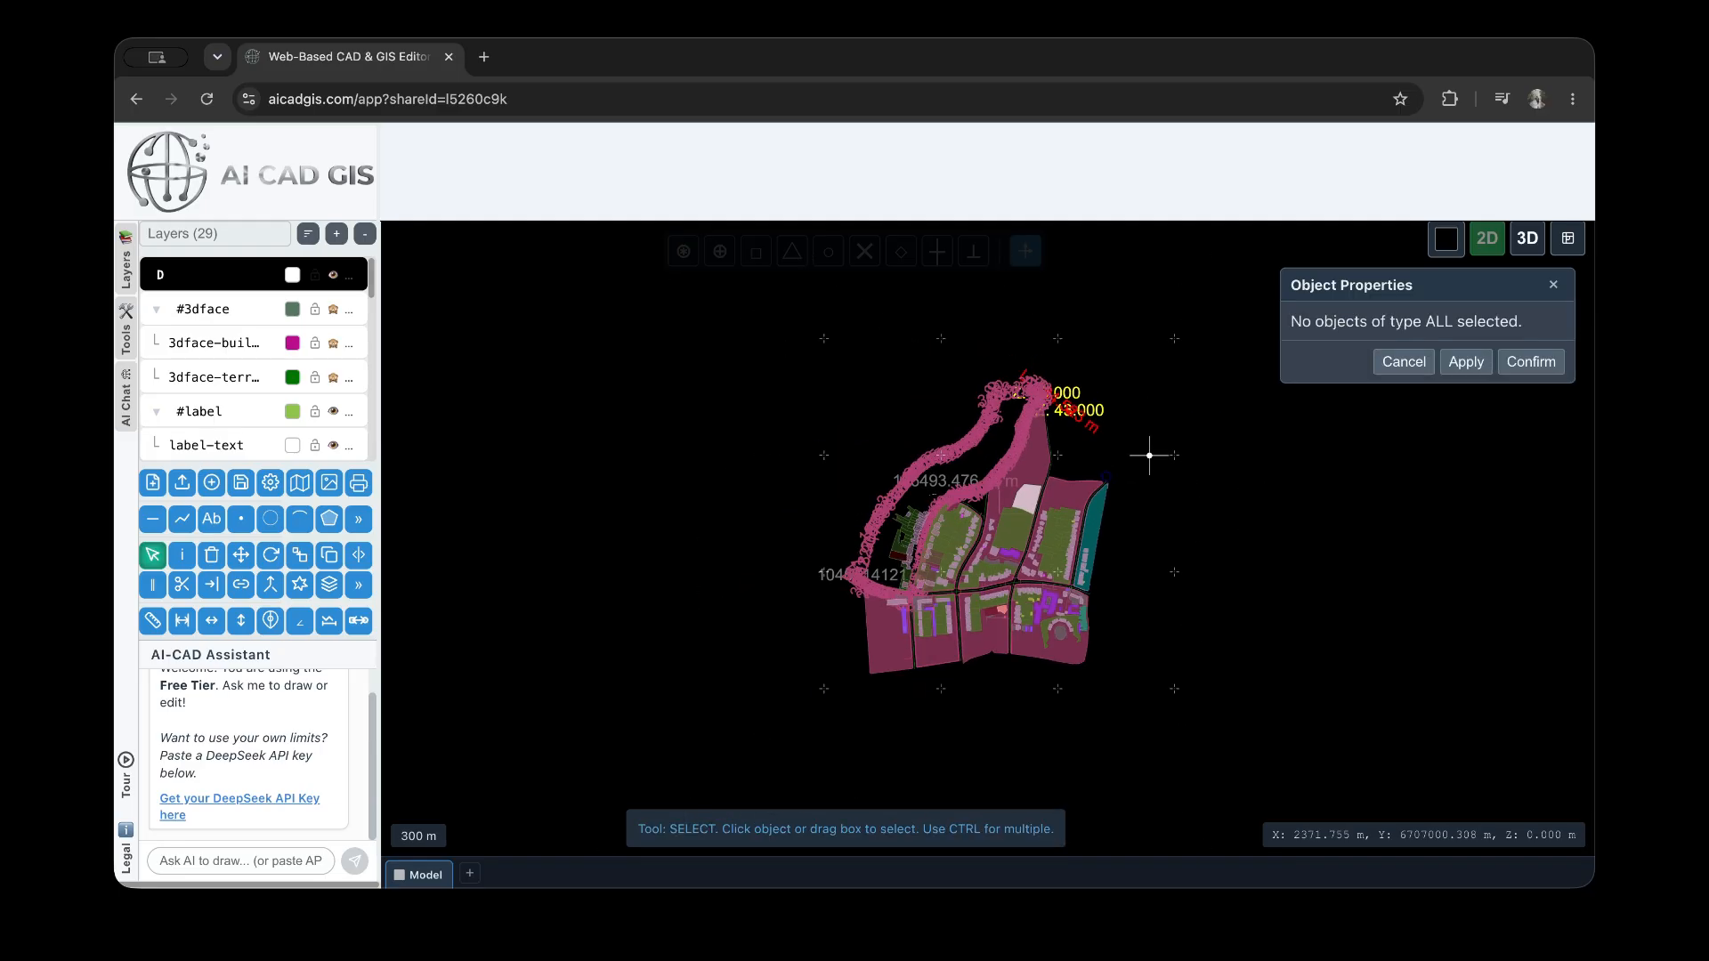
# Select all grid points with an advanced selection across all layers, filtered to the POINT object type only
pyautogui.rightClick(1219, 678)
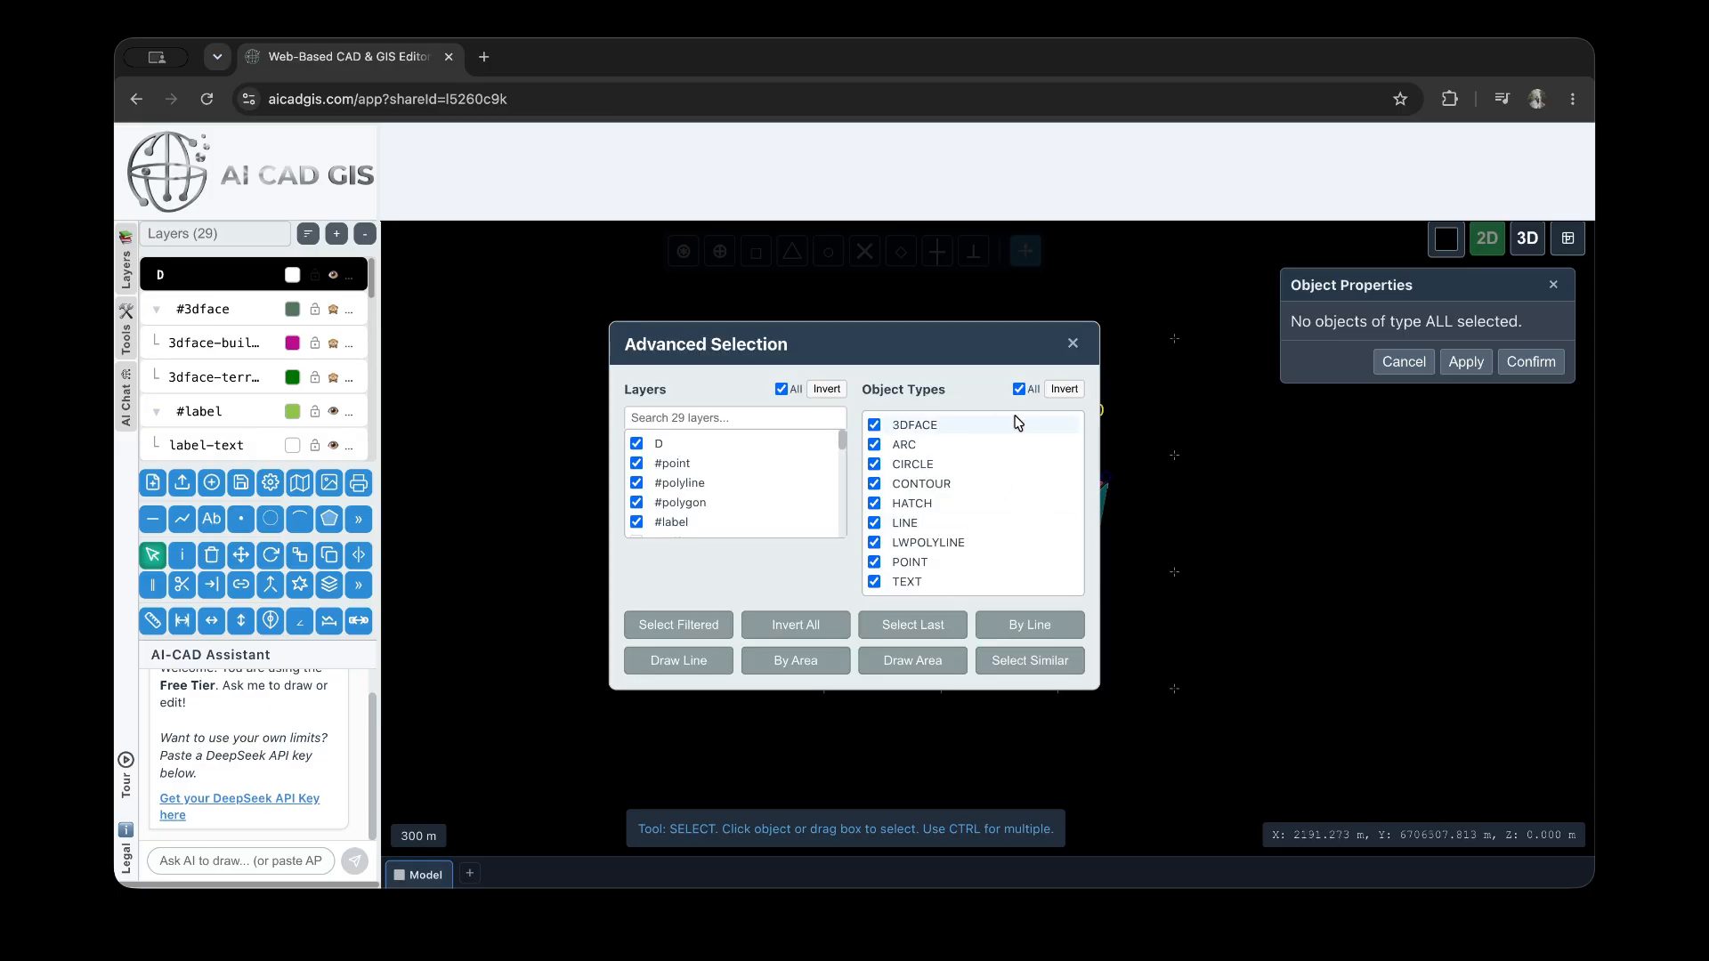
pyautogui.click(1020, 389)
pyautogui.click(873, 563)
pyautogui.click(678, 625)
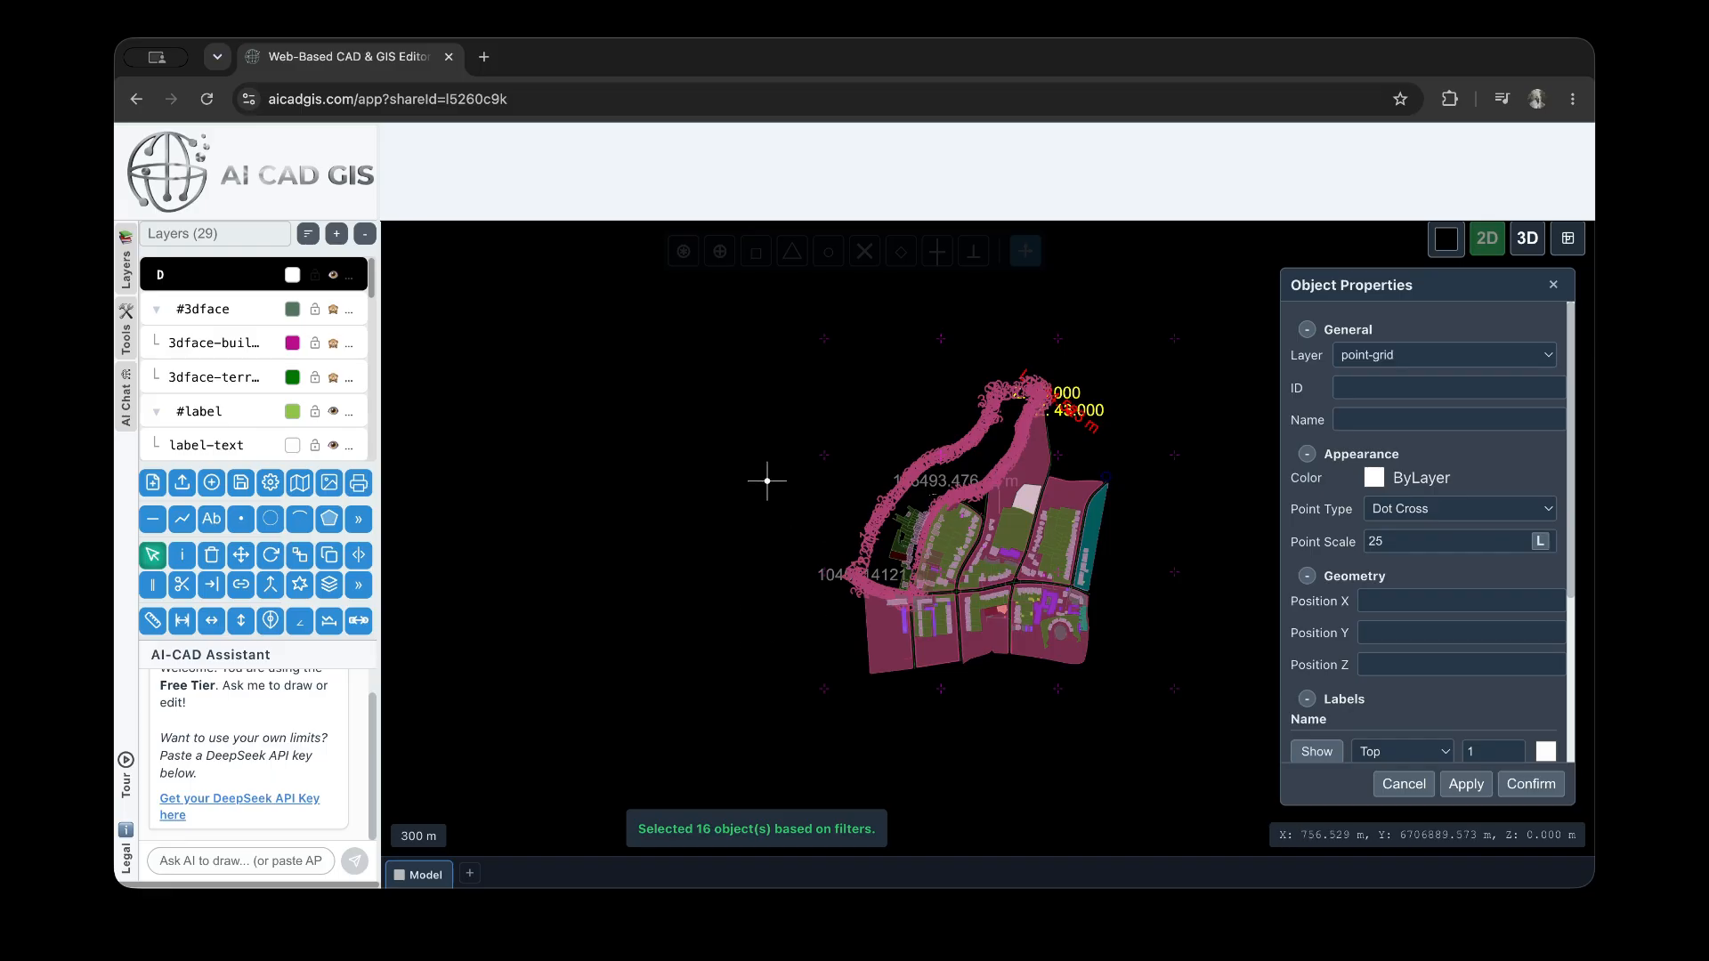
pyautogui.scroll(-5, 767, 480)
pyautogui.scroll(8, 1031, 620)
pyautogui.scroll(-3, 990, 526)
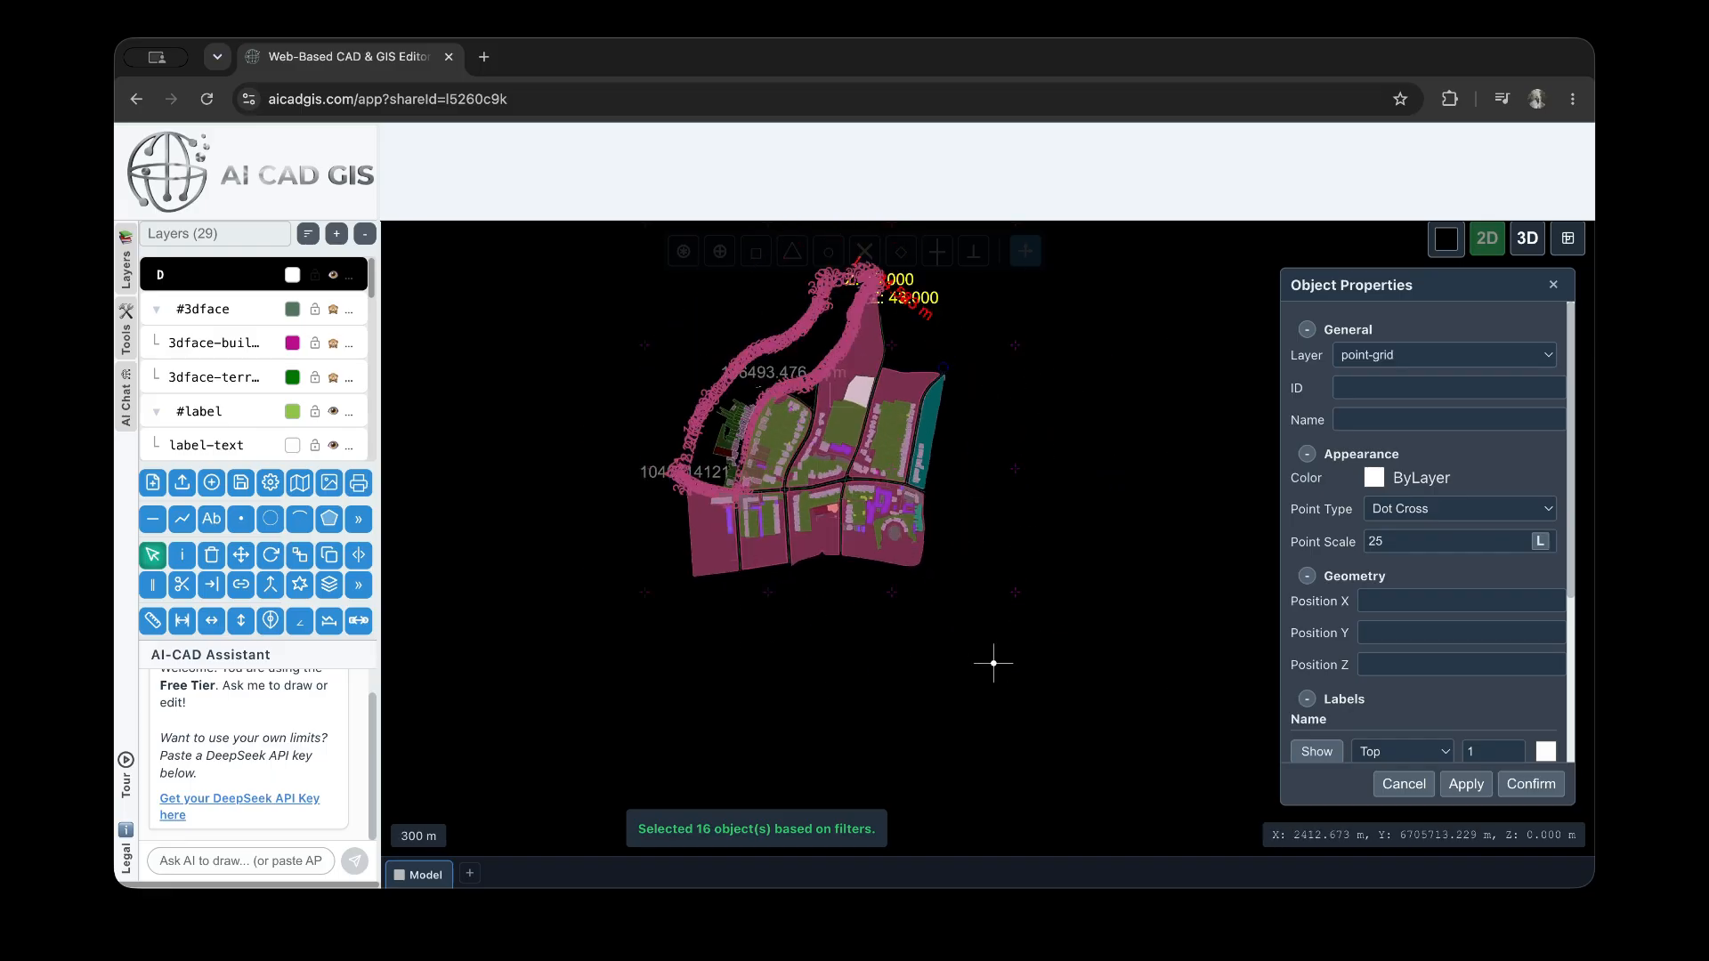
# Show the X-Value and Y-Value labels of the selected grid points at size 25, apply, and inspect them in the drawing
pyautogui.scroll(-3, 1357, 710)
pyautogui.click(1317, 619)
pyautogui.click(1318, 679)
pyautogui.click(1488, 683)
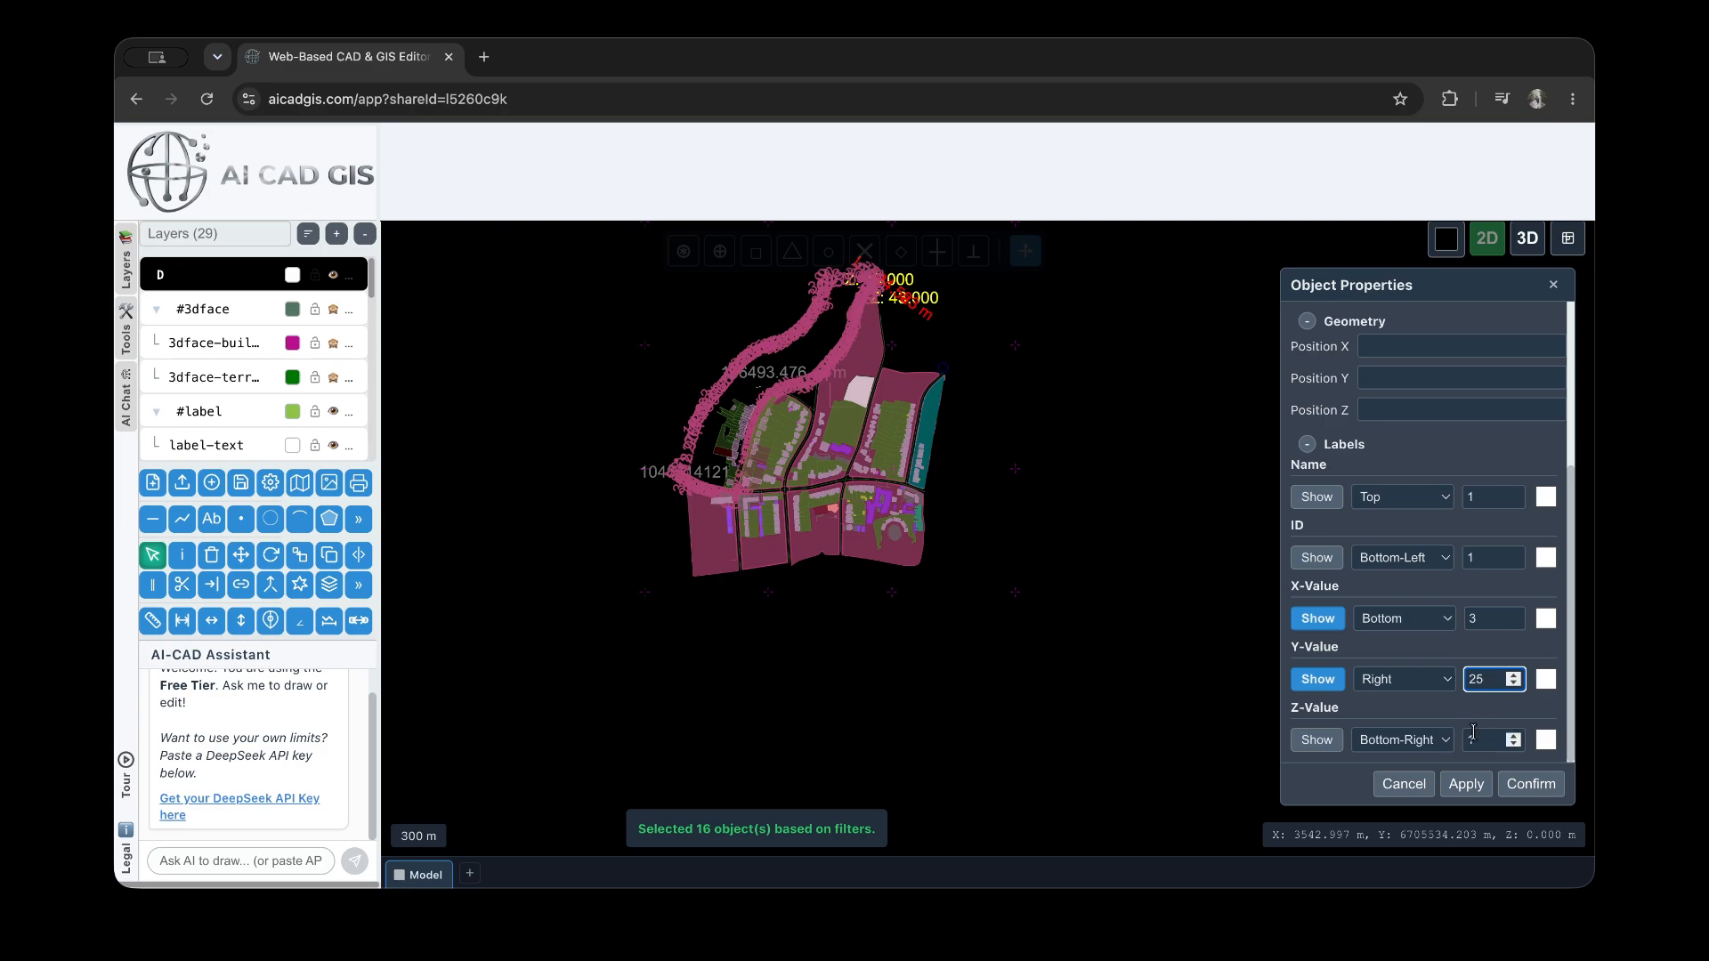
pyautogui.click(1478, 625)
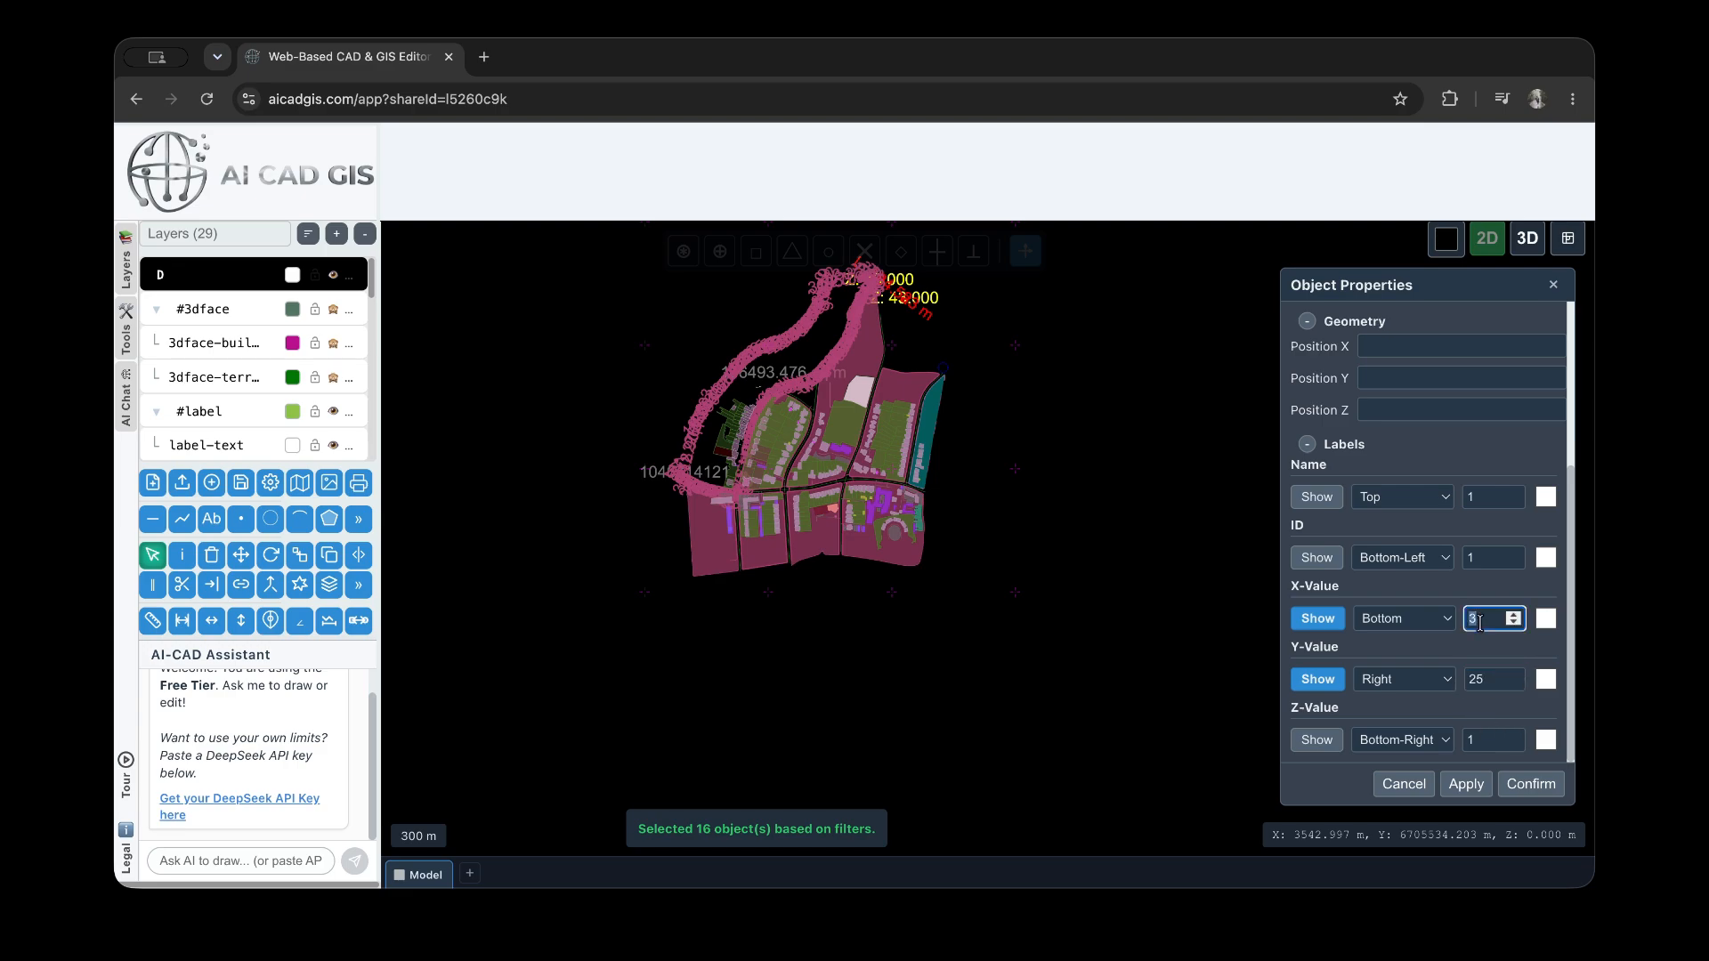
pyautogui.click(1469, 780)
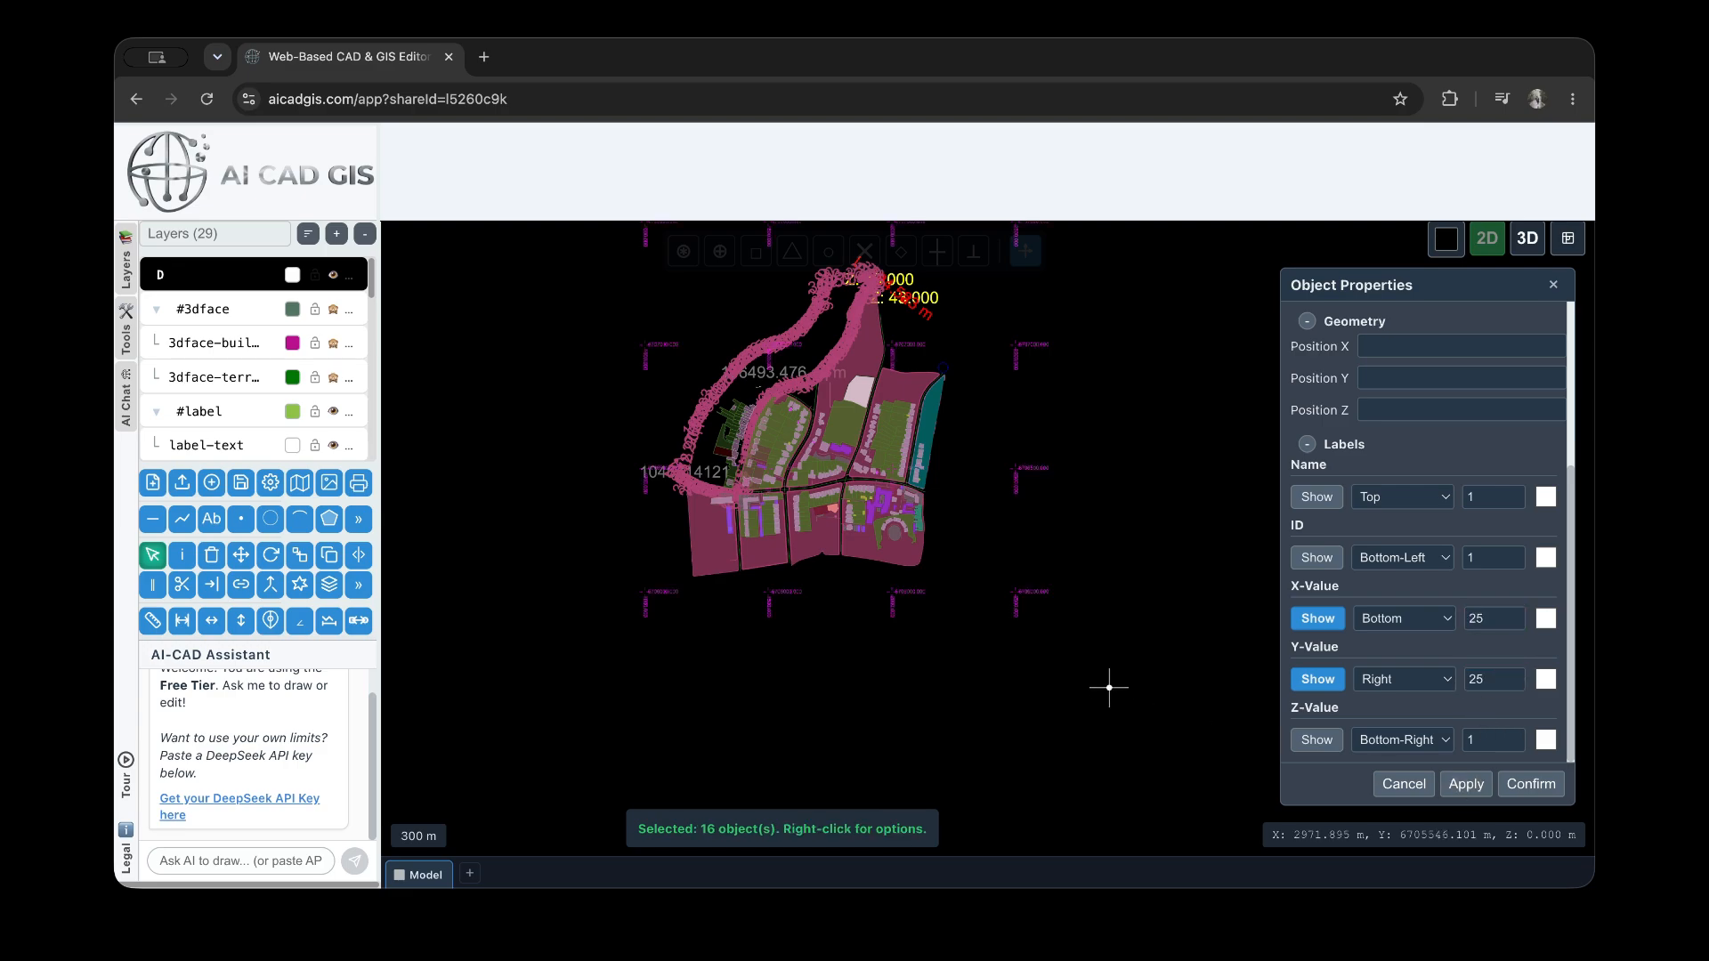
pyautogui.scroll(5, 1015, 601)
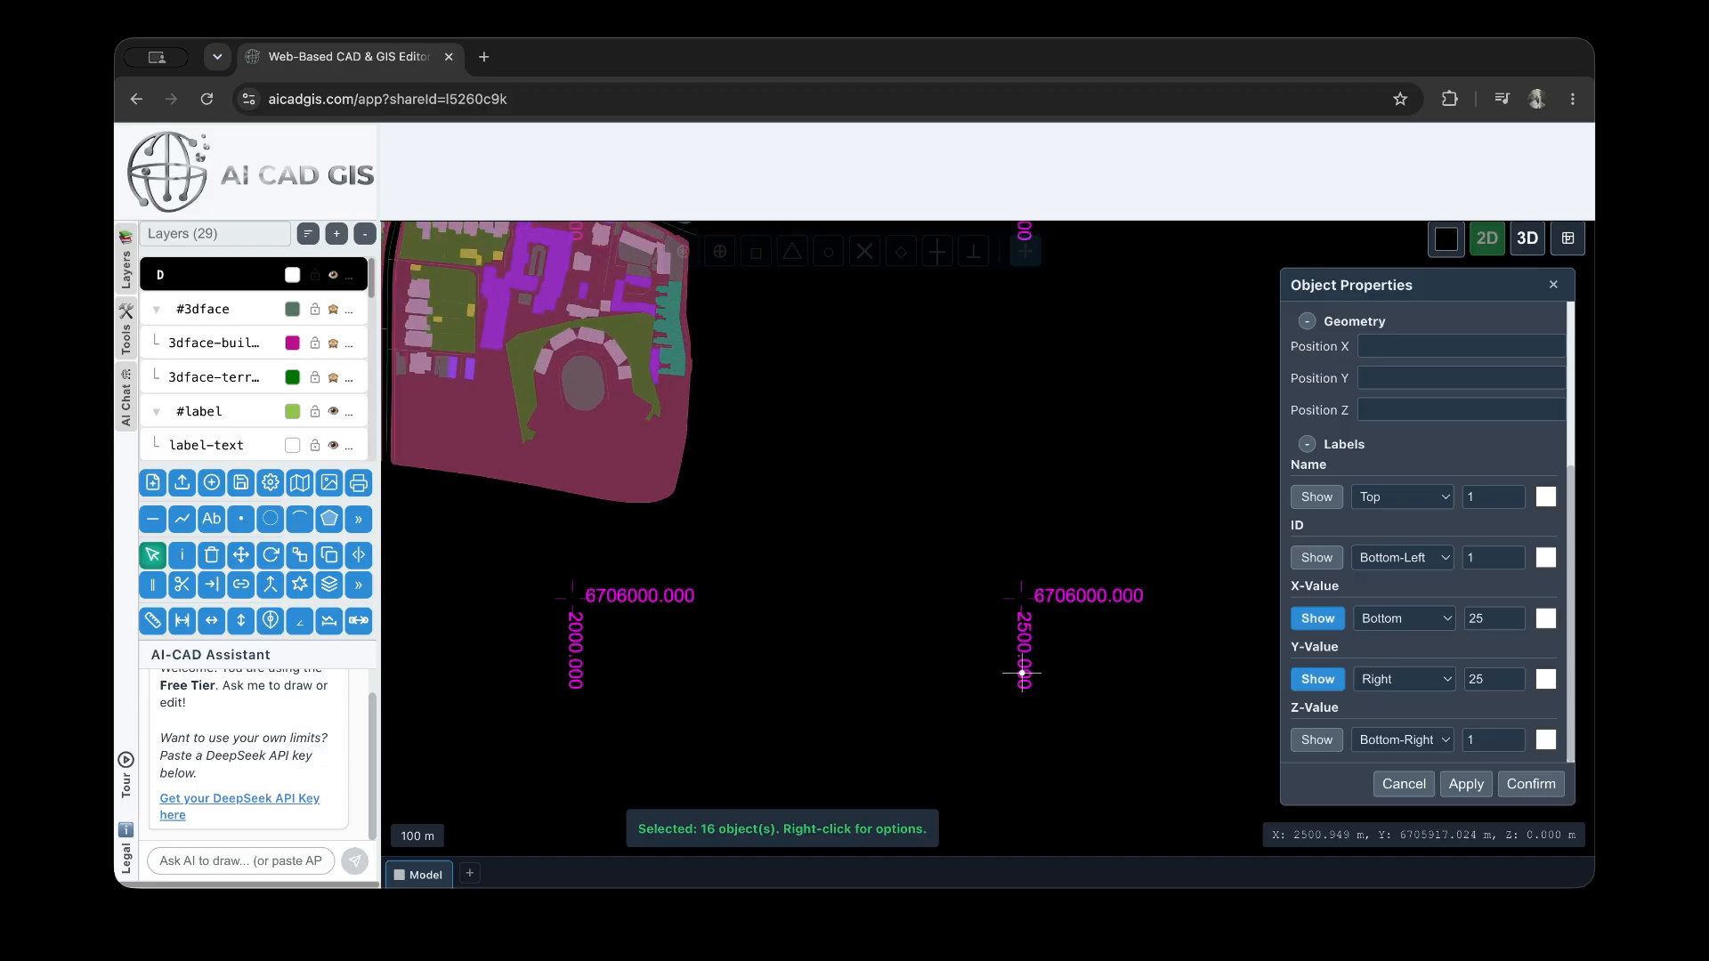
pyautogui.scroll(-3, 1022, 664)
pyautogui.scroll(-2, 1080, 725)
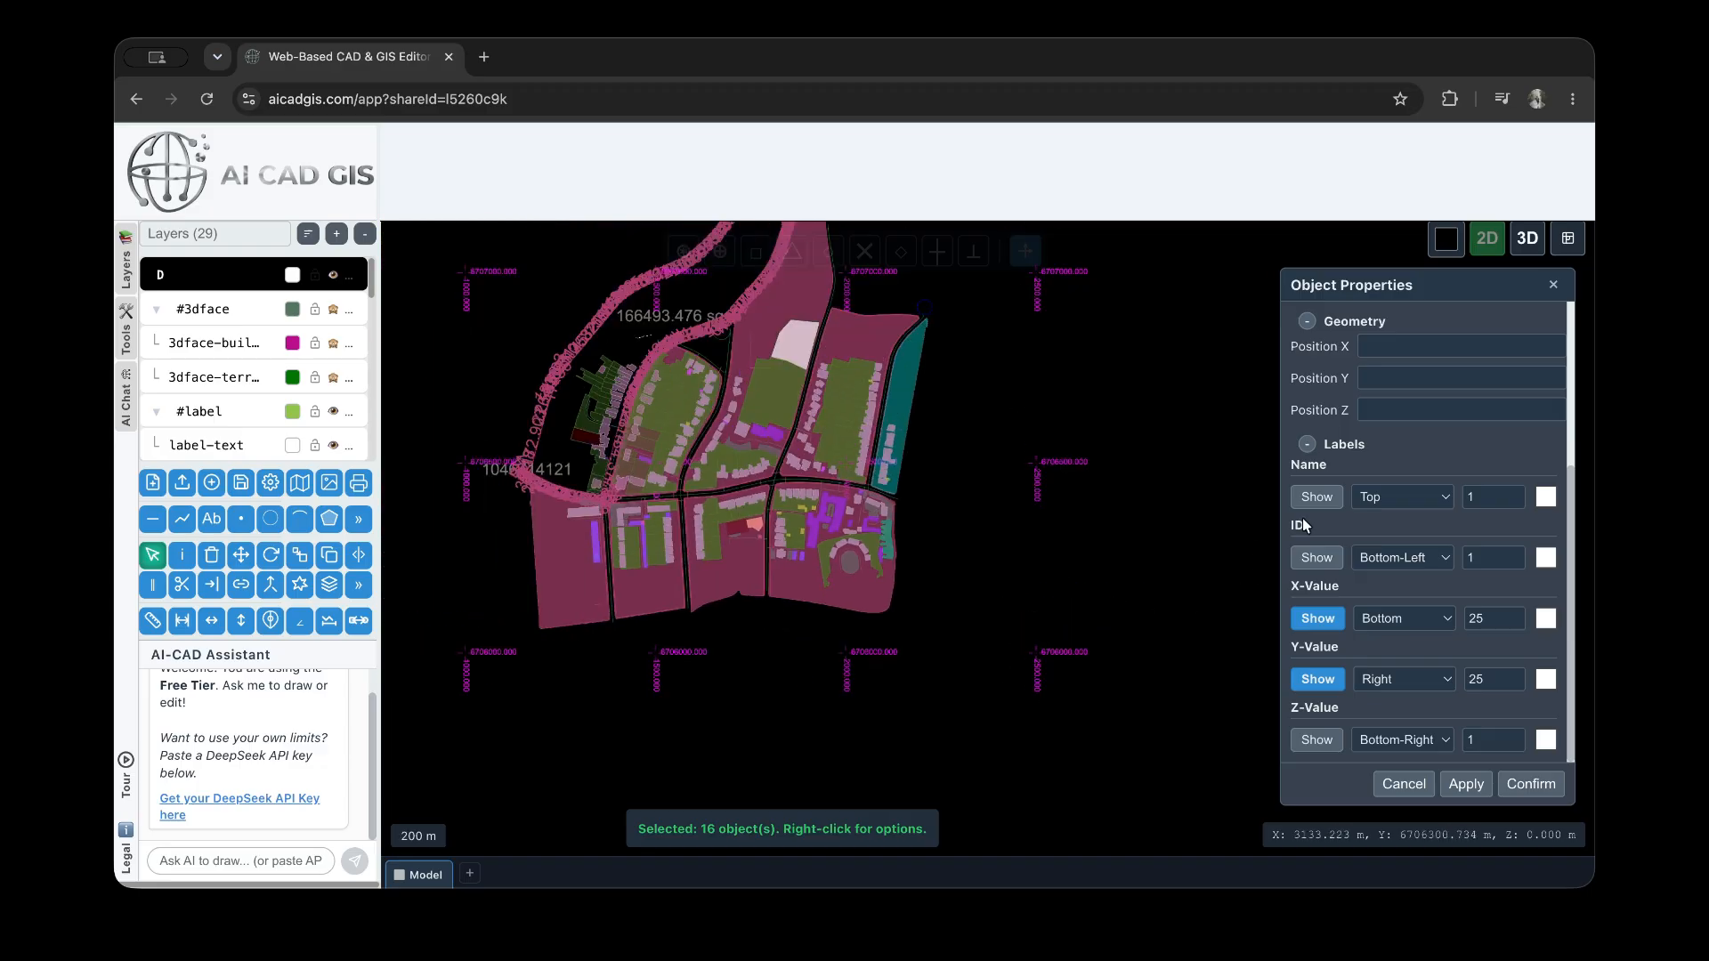
# Set the point type of the selected grid points to X-Cross (X) and apply it
pyautogui.scroll(3, 1423, 526)
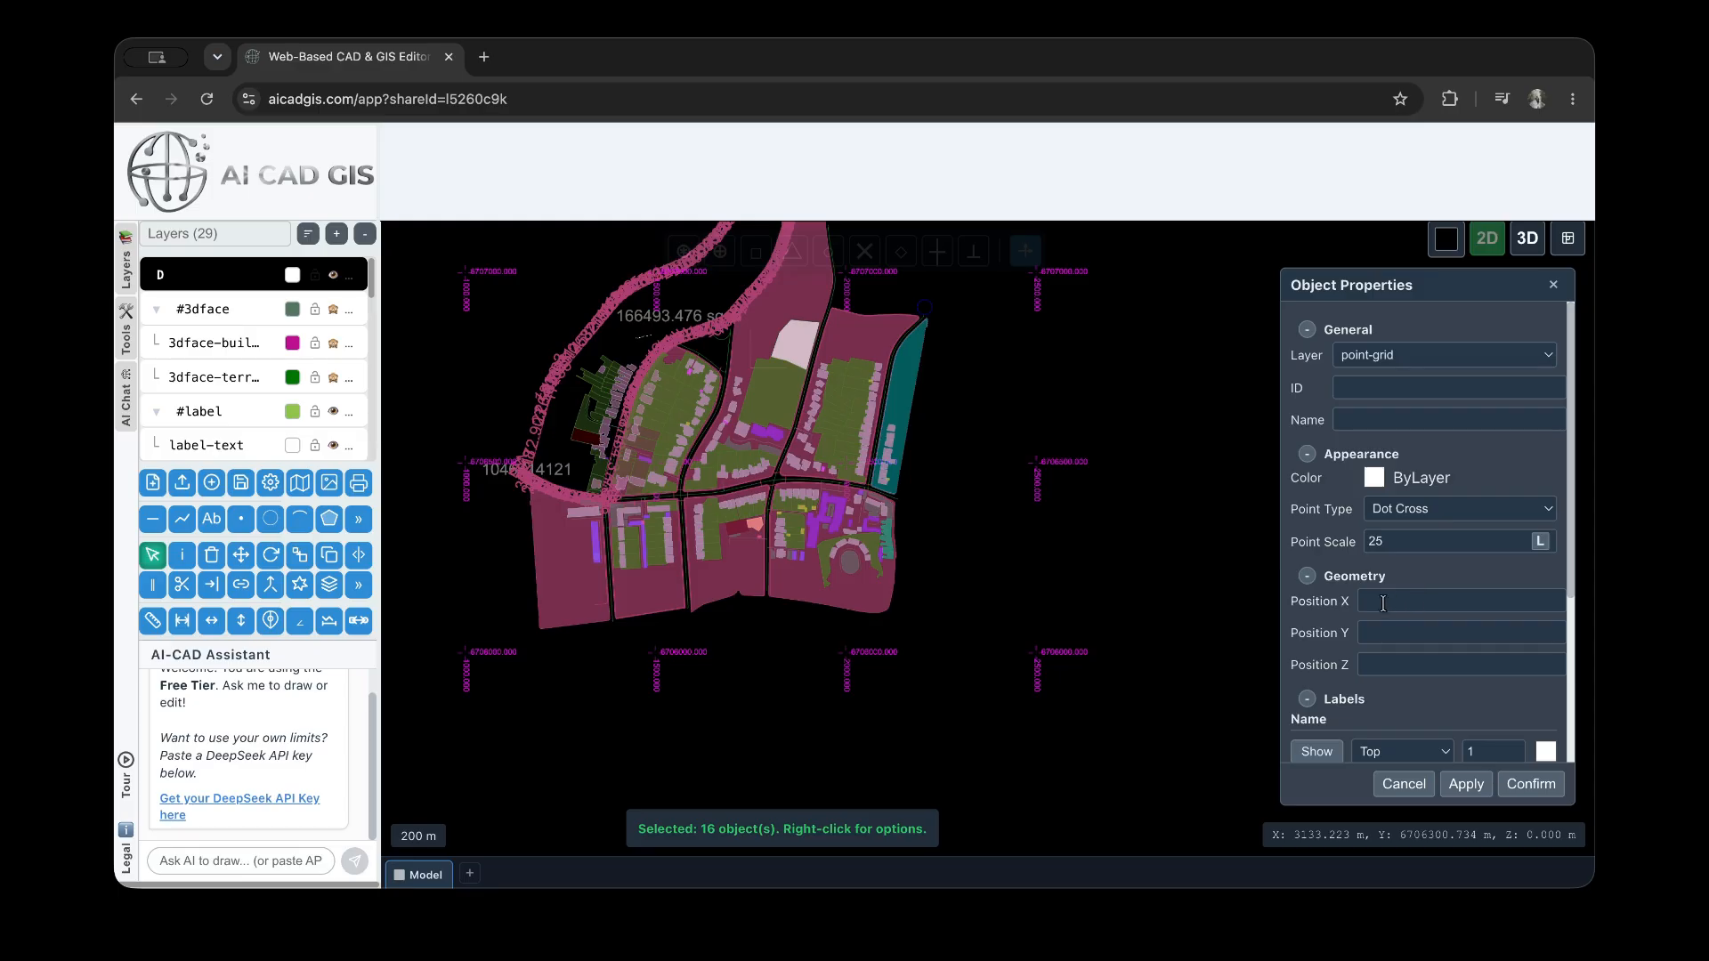
pyautogui.click(1458, 515)
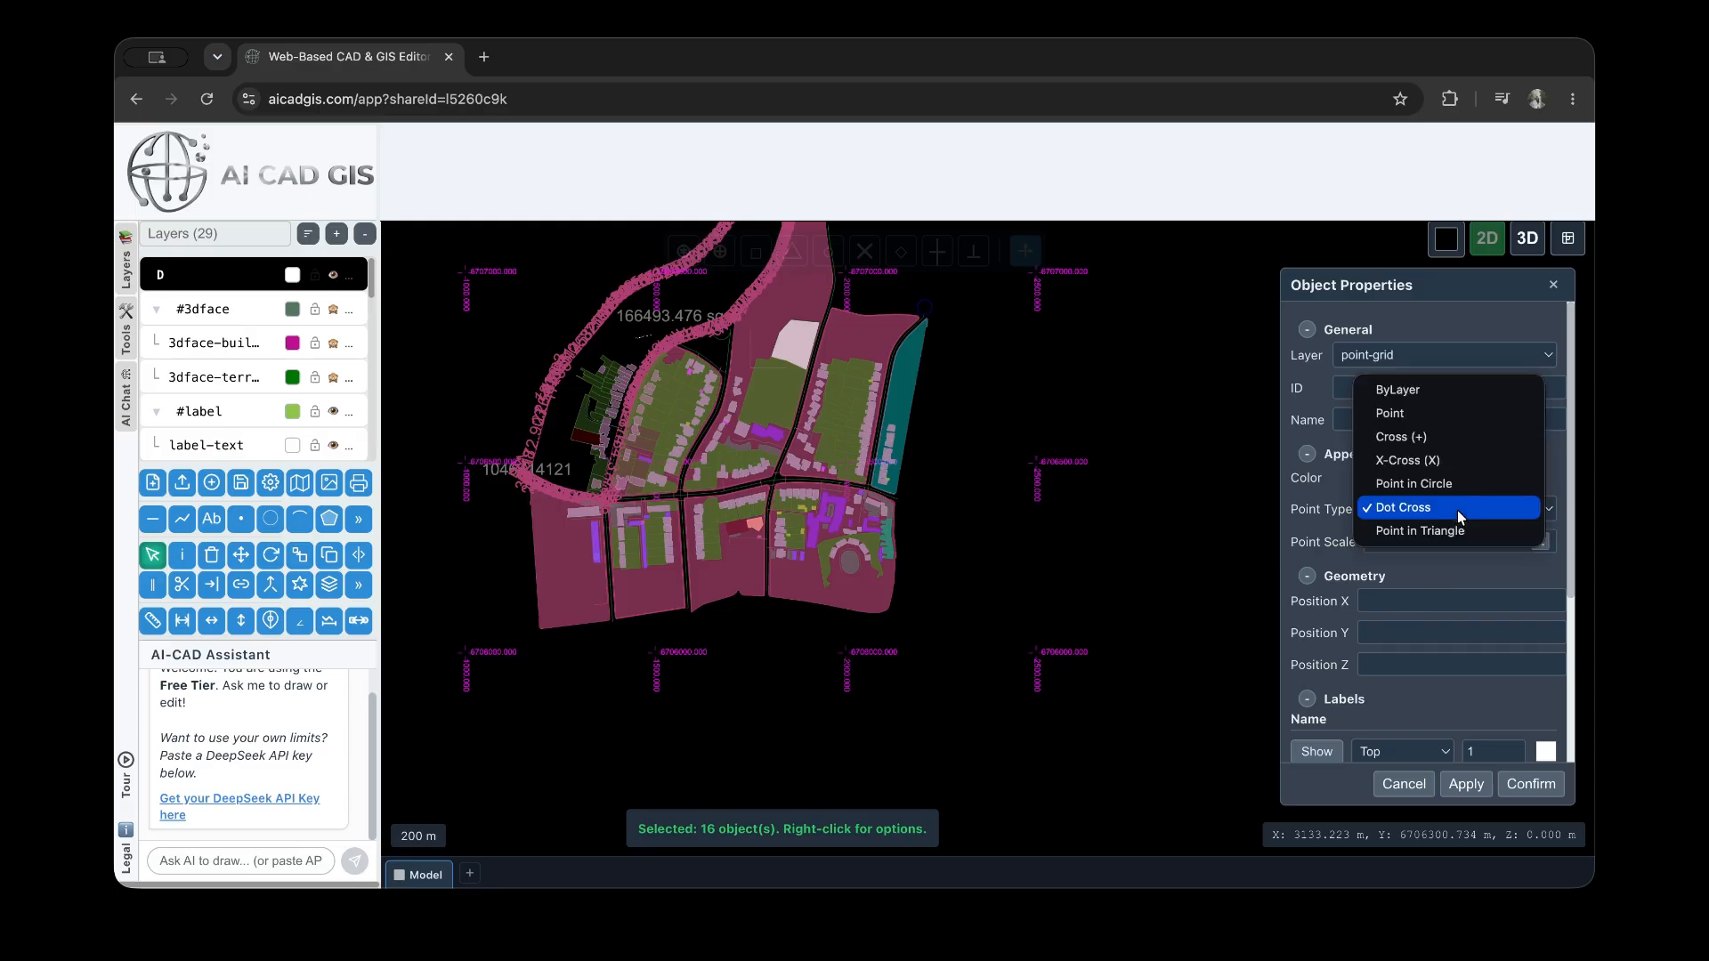
pyautogui.click(1444, 461)
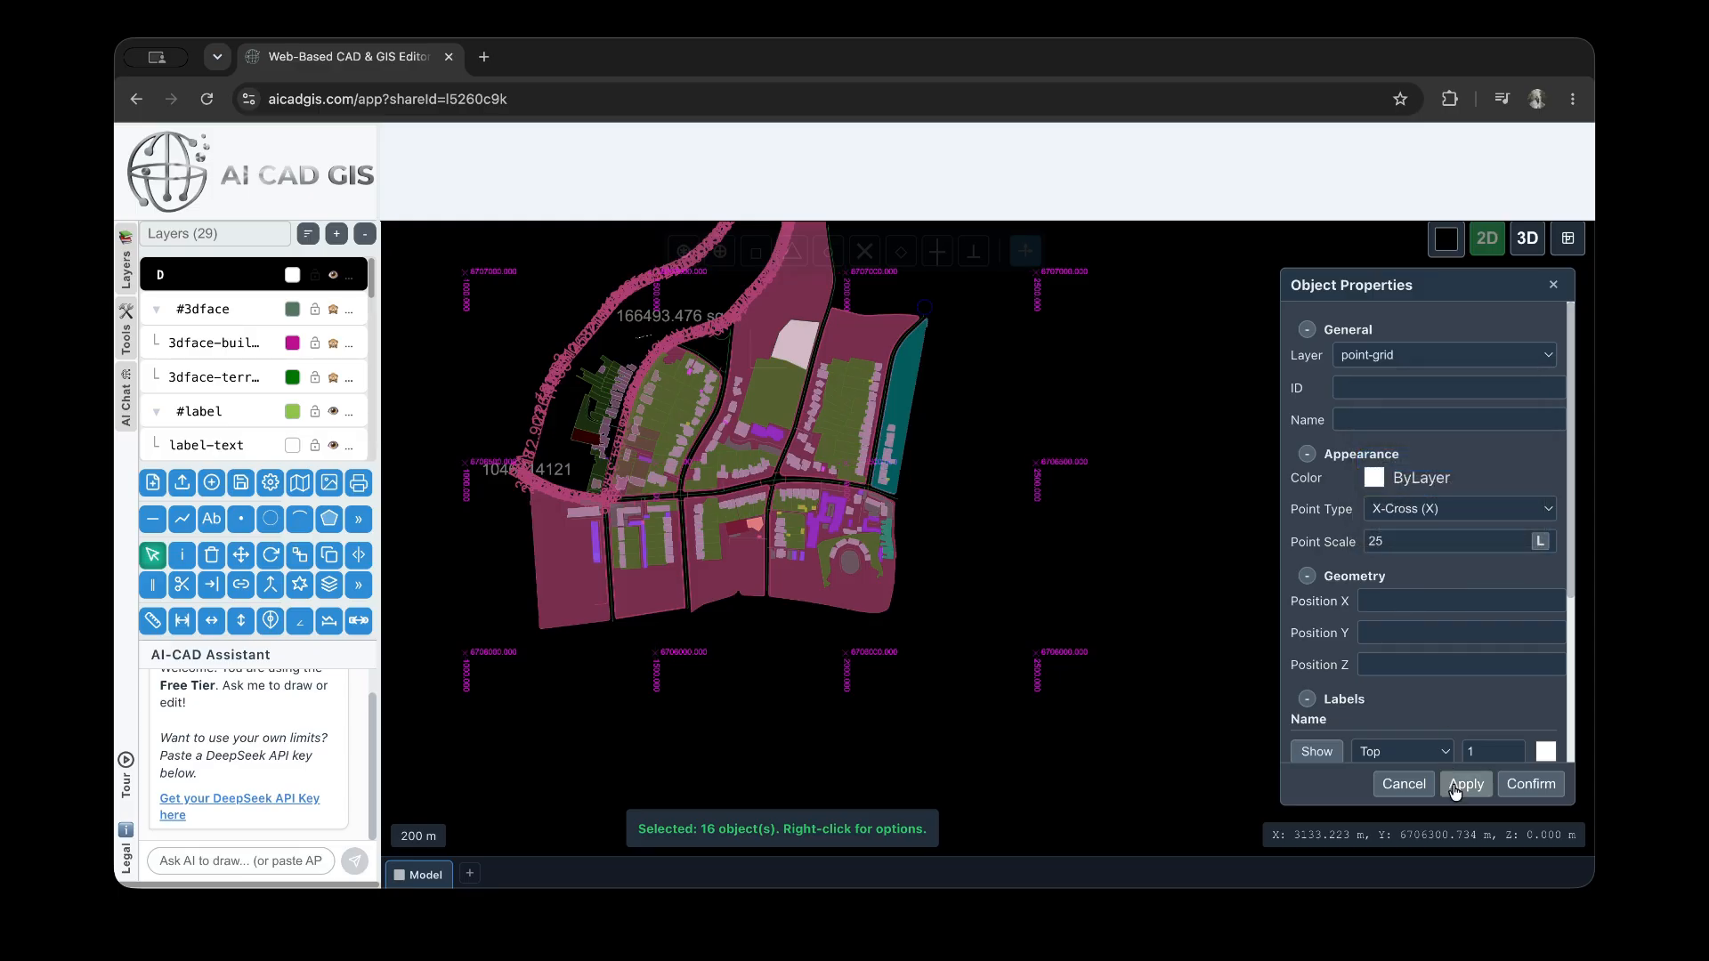
pyautogui.scroll(5, 1037, 664)
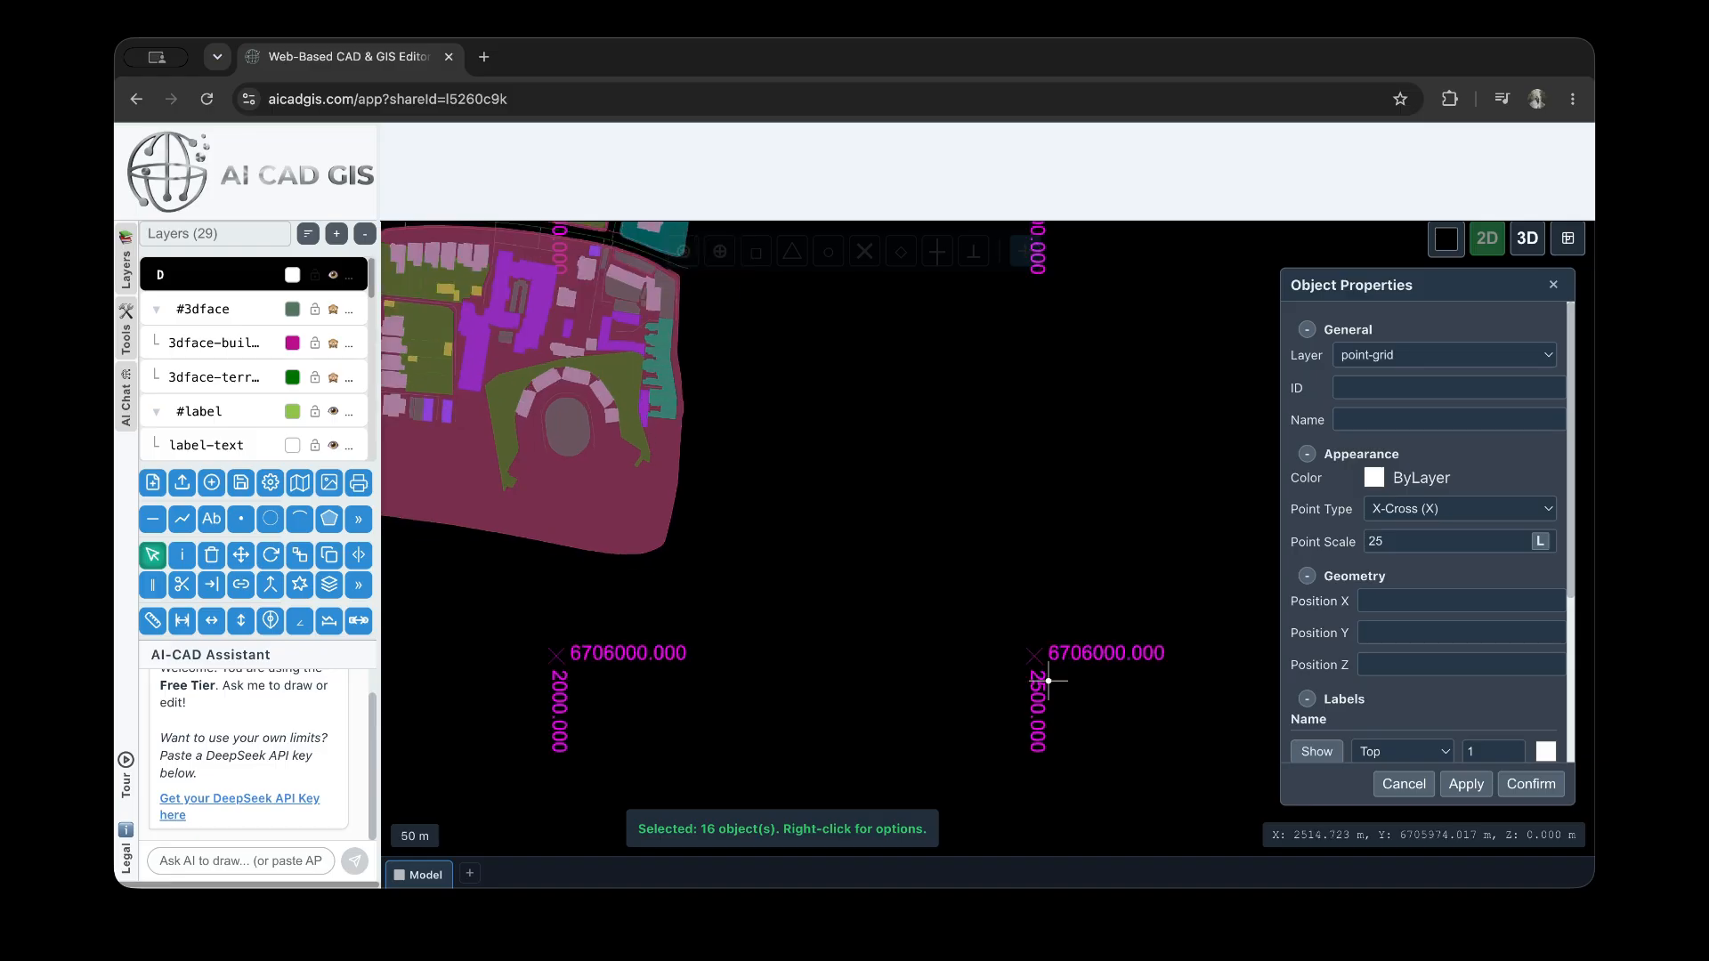
# Set the selected grid points' type back to Dot Cross, apply it, and clear the selection
pyautogui.click(1414, 508)
pyautogui.click(1444, 553)
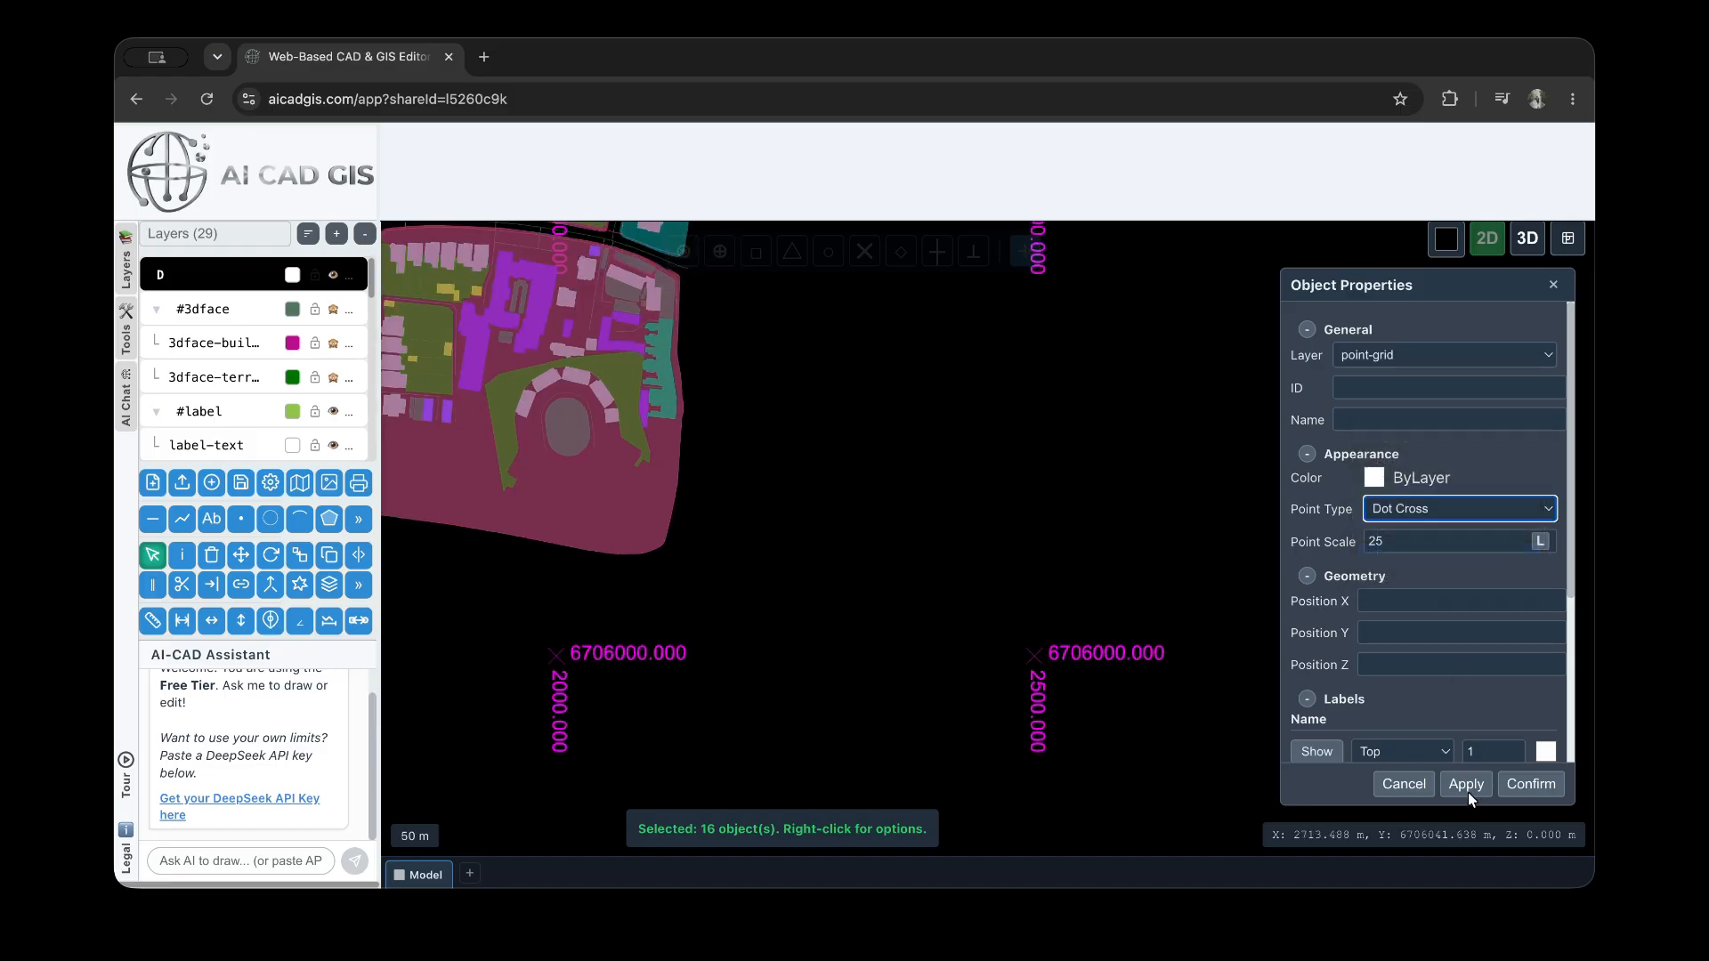
pyautogui.click(1467, 784)
pyautogui.scroll(-6, 1175, 698)
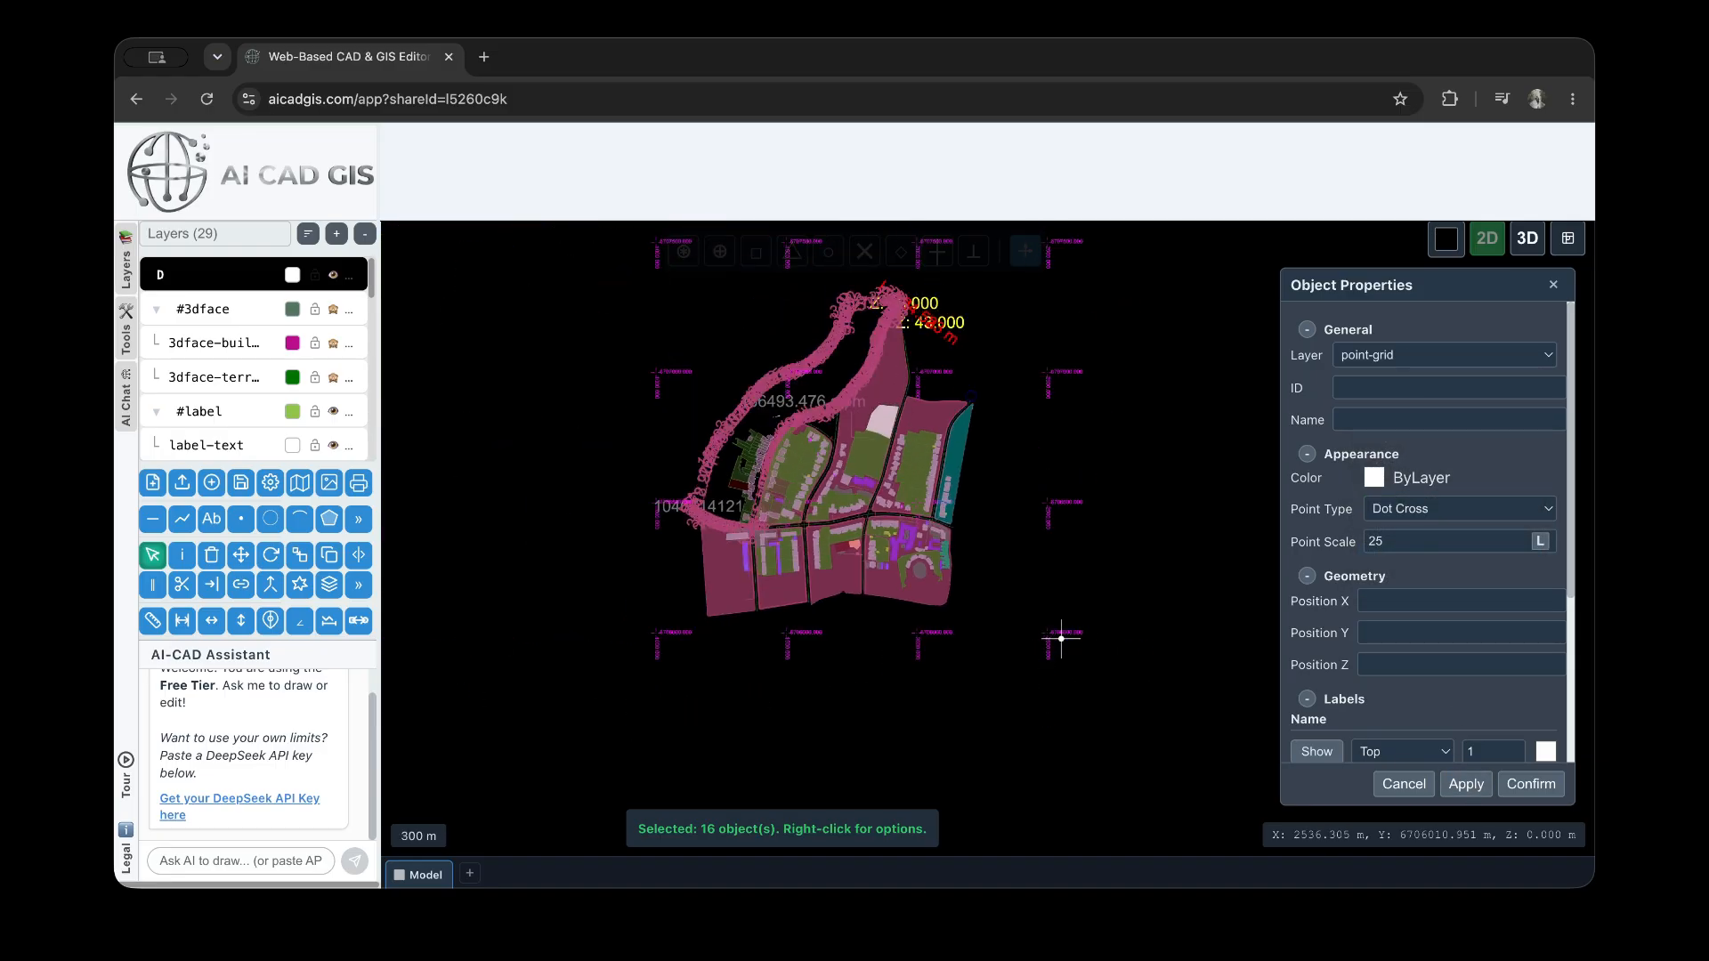
pyautogui.scroll(-2, 1397, 620)
pyautogui.press('Escape')
# Set the point scale of the single grid point at X 2500, Y 6706000 to 12, apply it, and deselect the point
pyautogui.moveTo(1110, 685); pyautogui.dragTo(1008, 611)
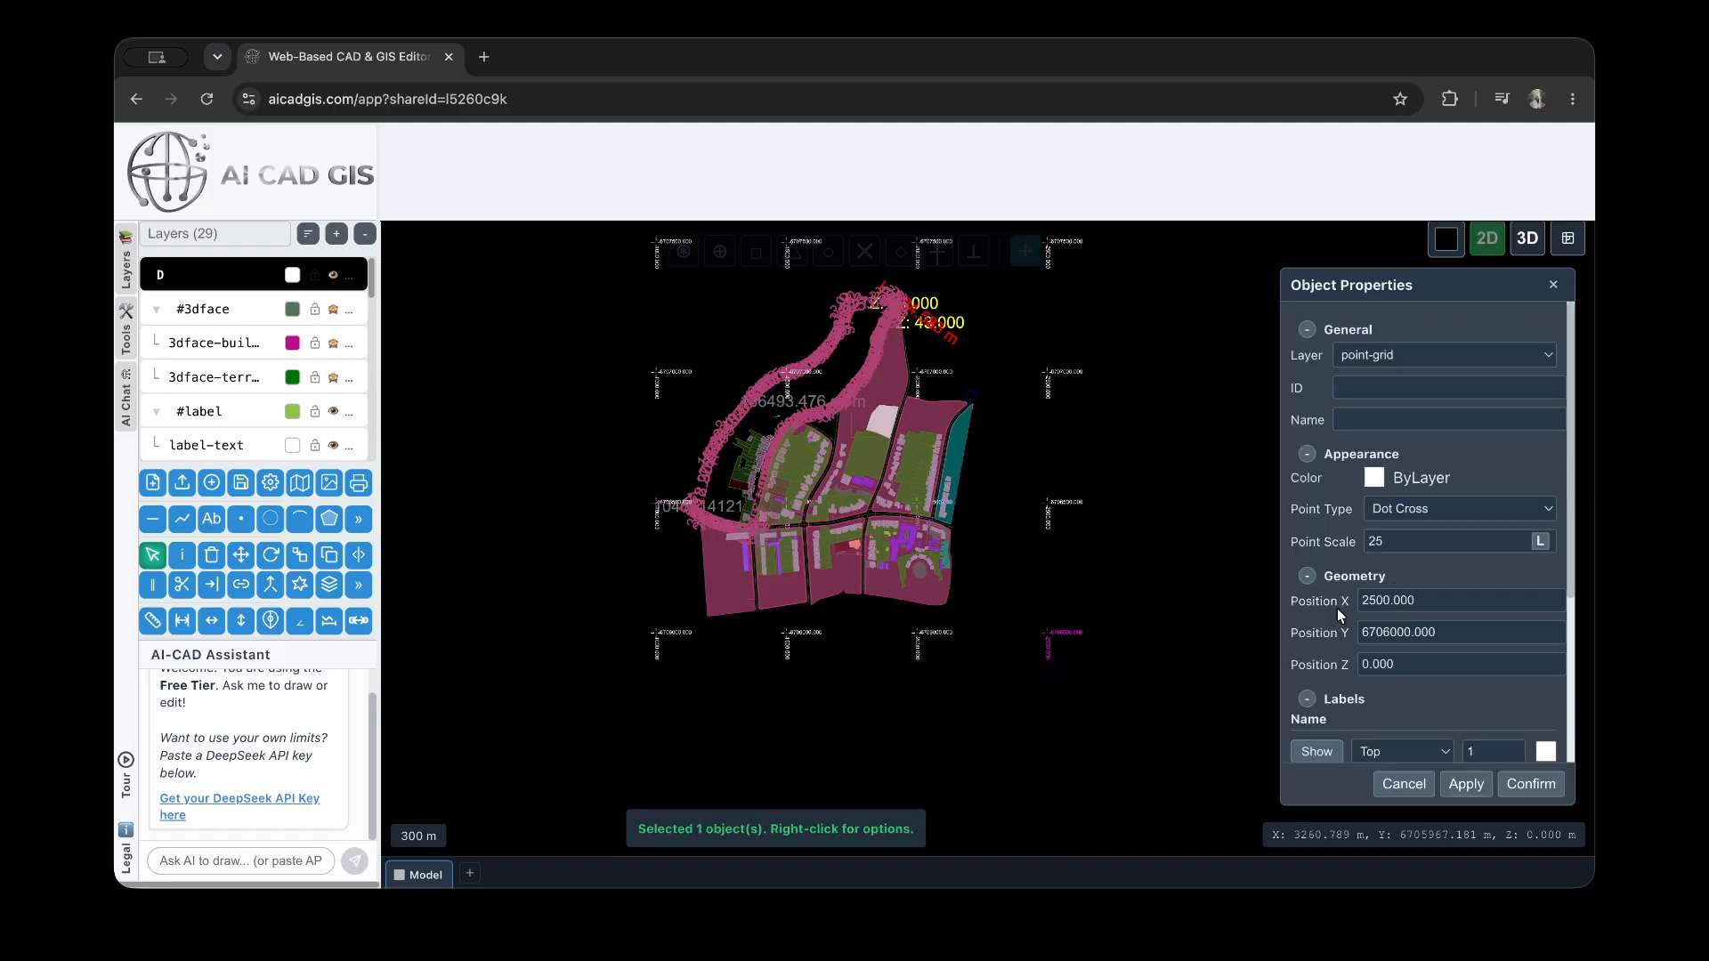
pyautogui.click(1415, 544)
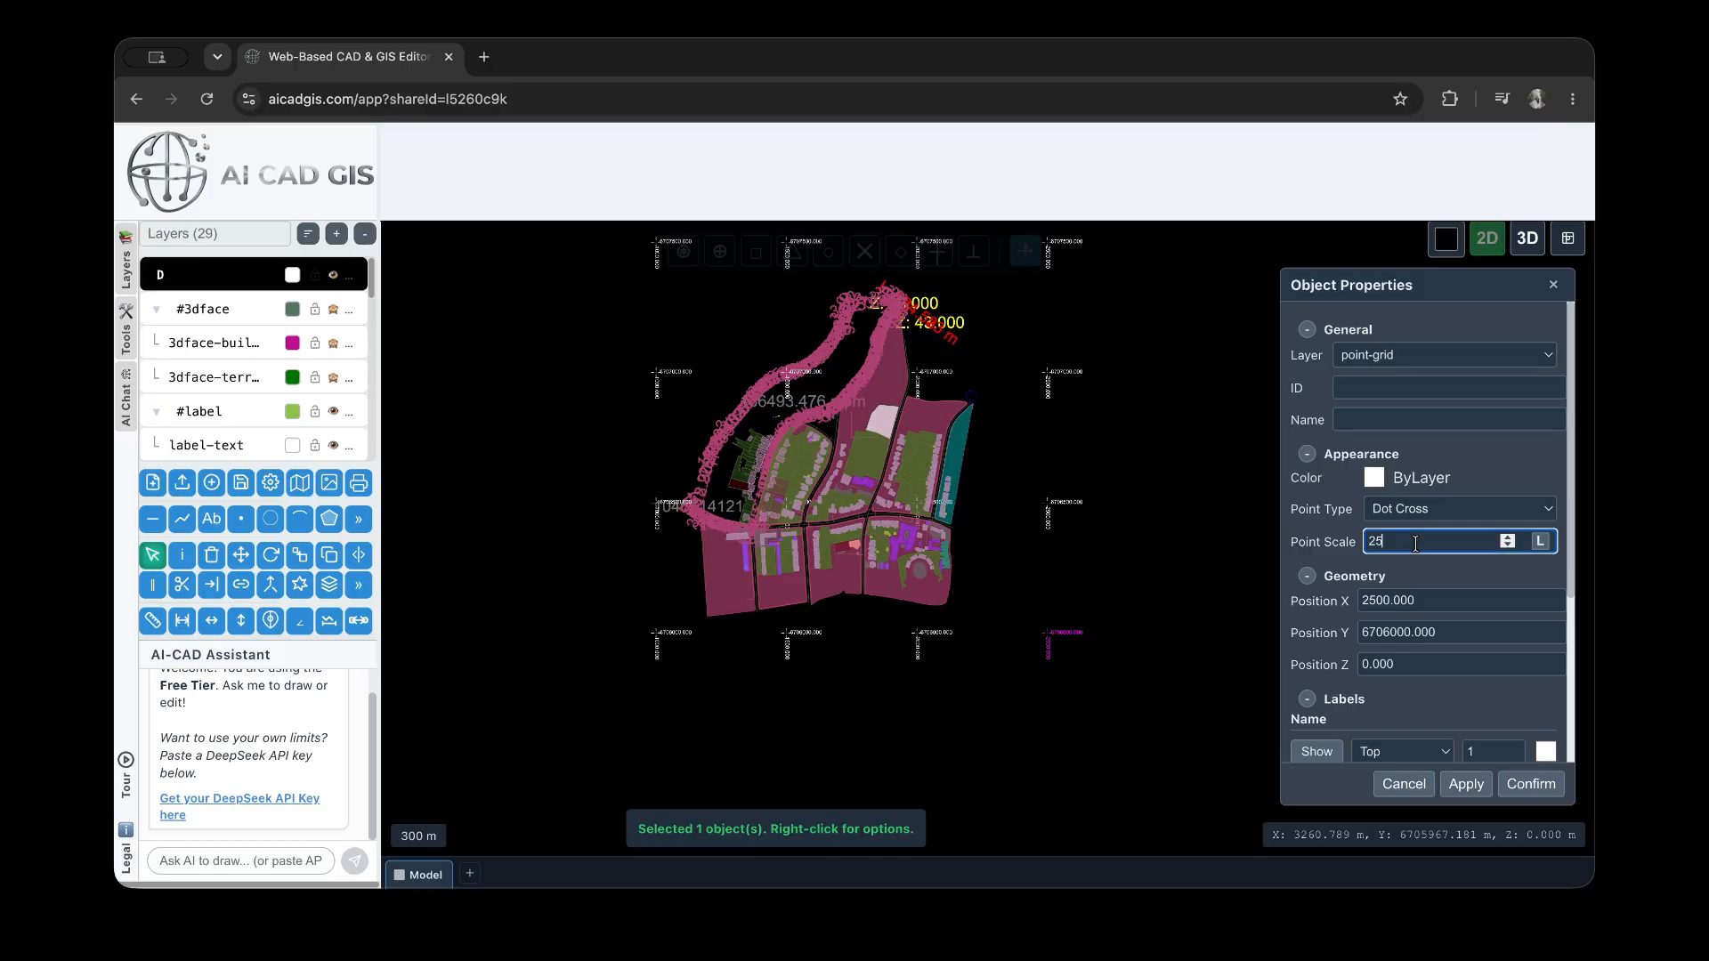
pyautogui.press('BackSpace')
pyautogui.write('4.5')
pyautogui.scroll(-1, 1406, 485)
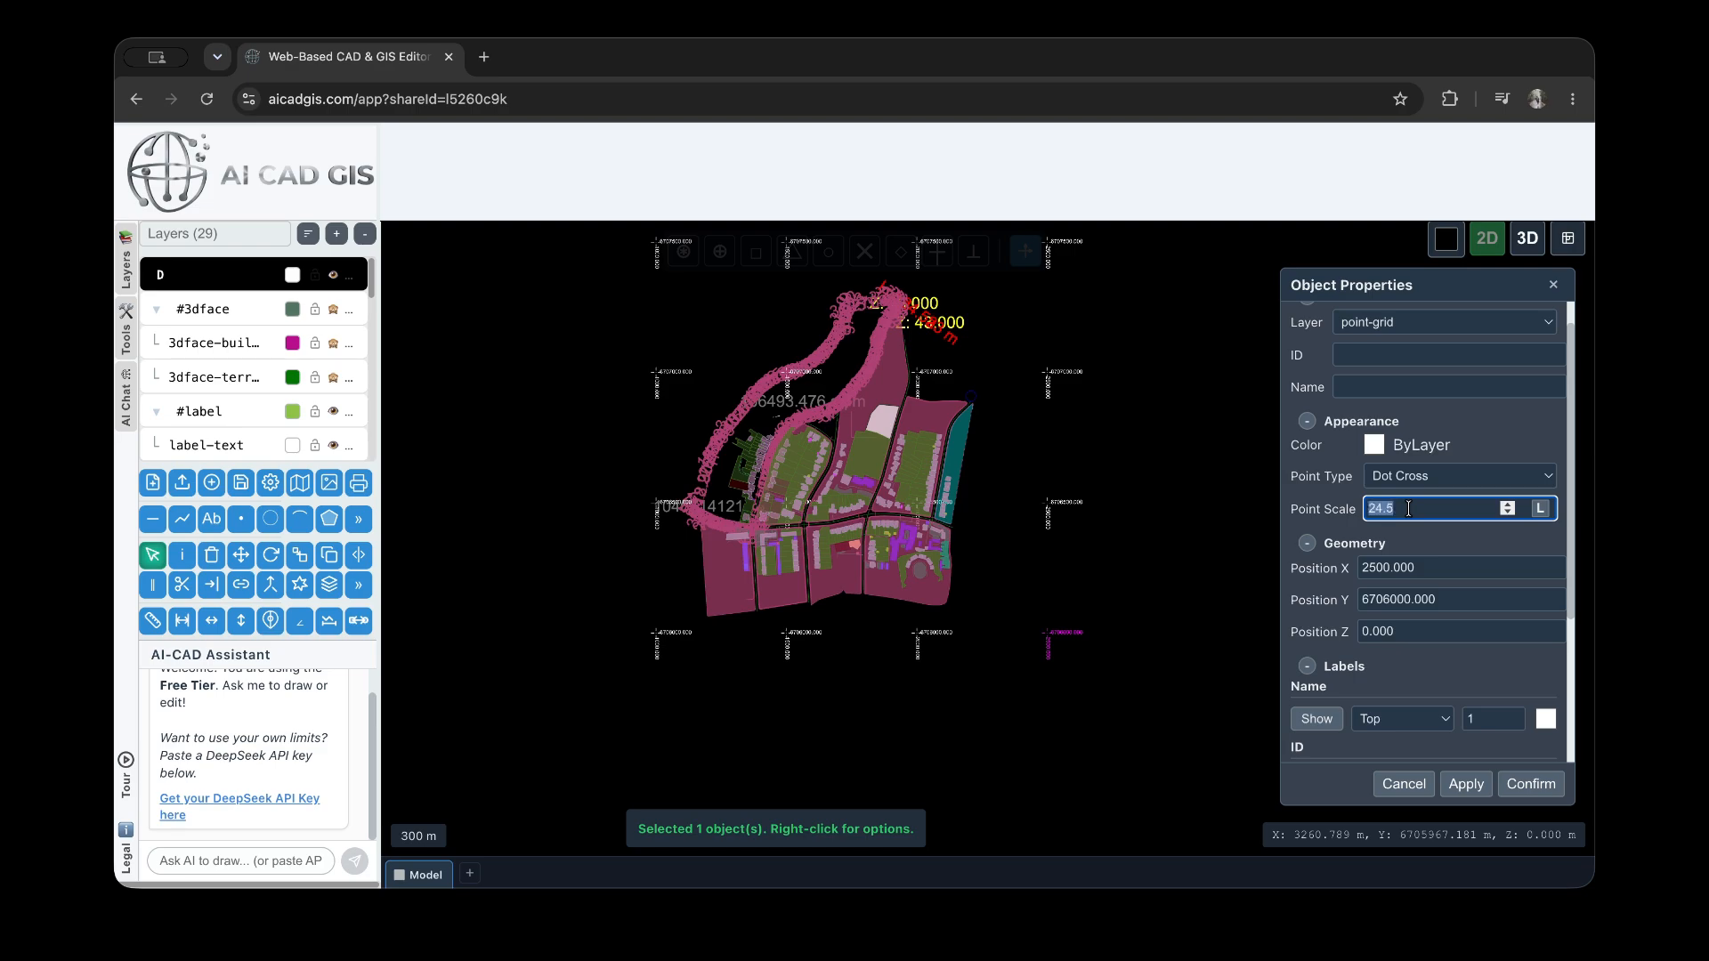
pyautogui.write('12')
pyautogui.click(1466, 784)
pyautogui.scroll(2, 1036, 647)
pyautogui.scroll(2, 1035, 647)
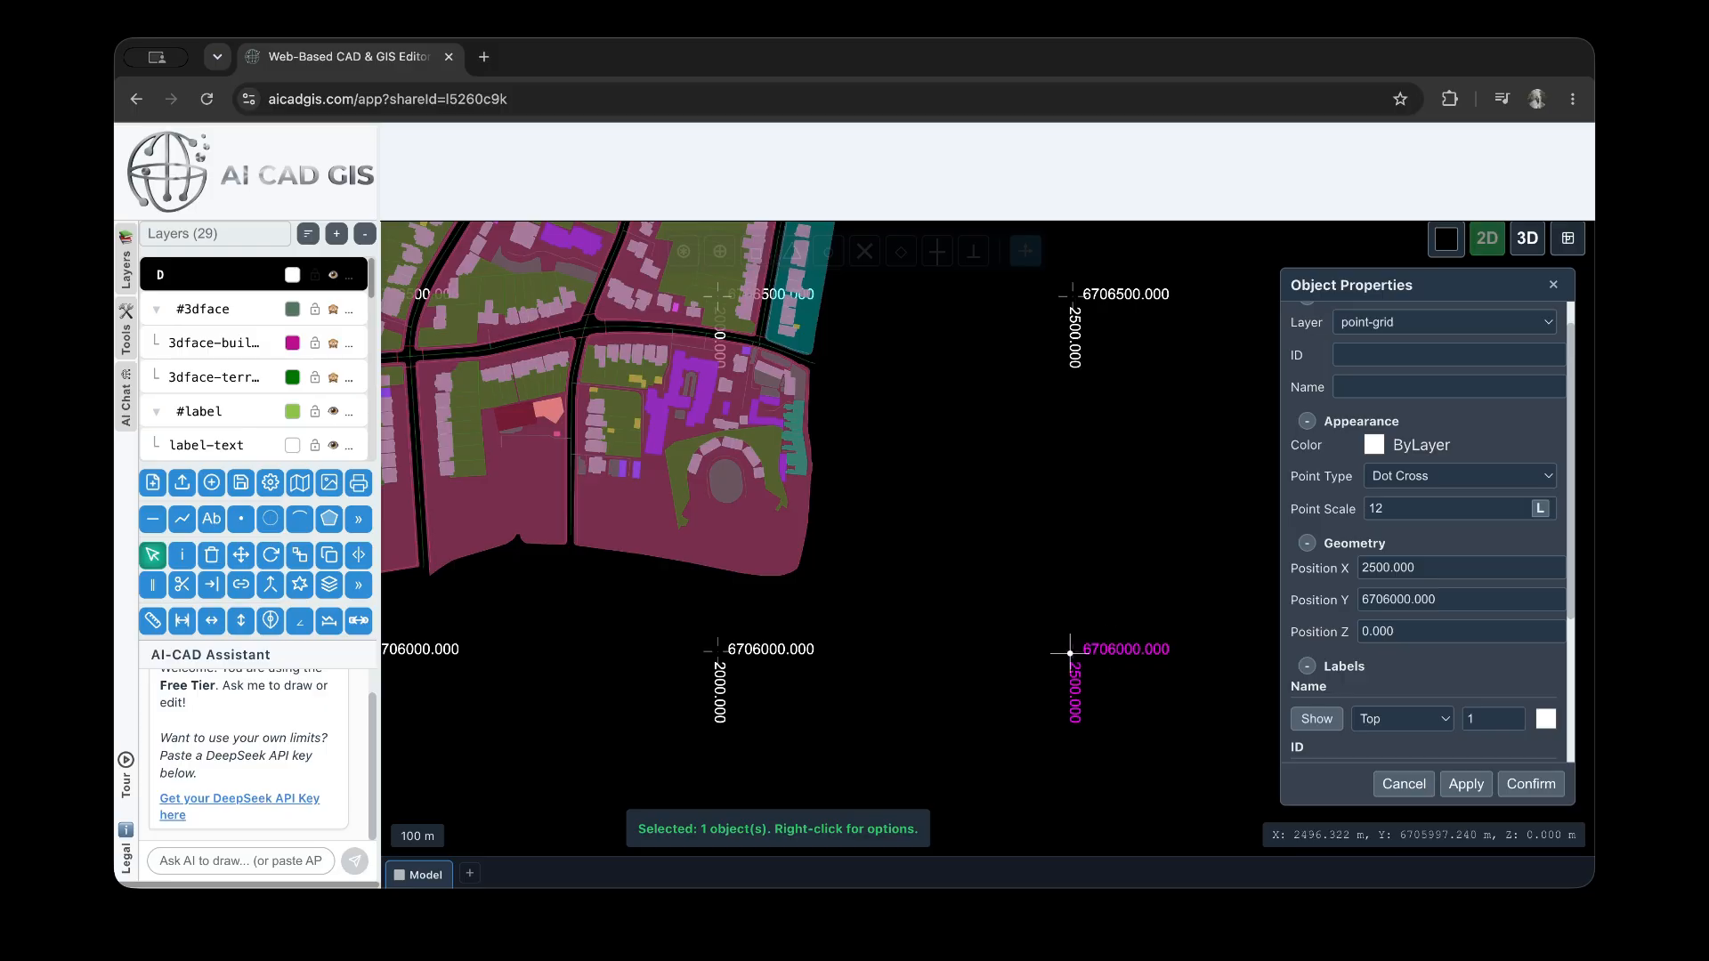
pyautogui.click(1008, 523)
pyautogui.scroll(-5, 992, 679)
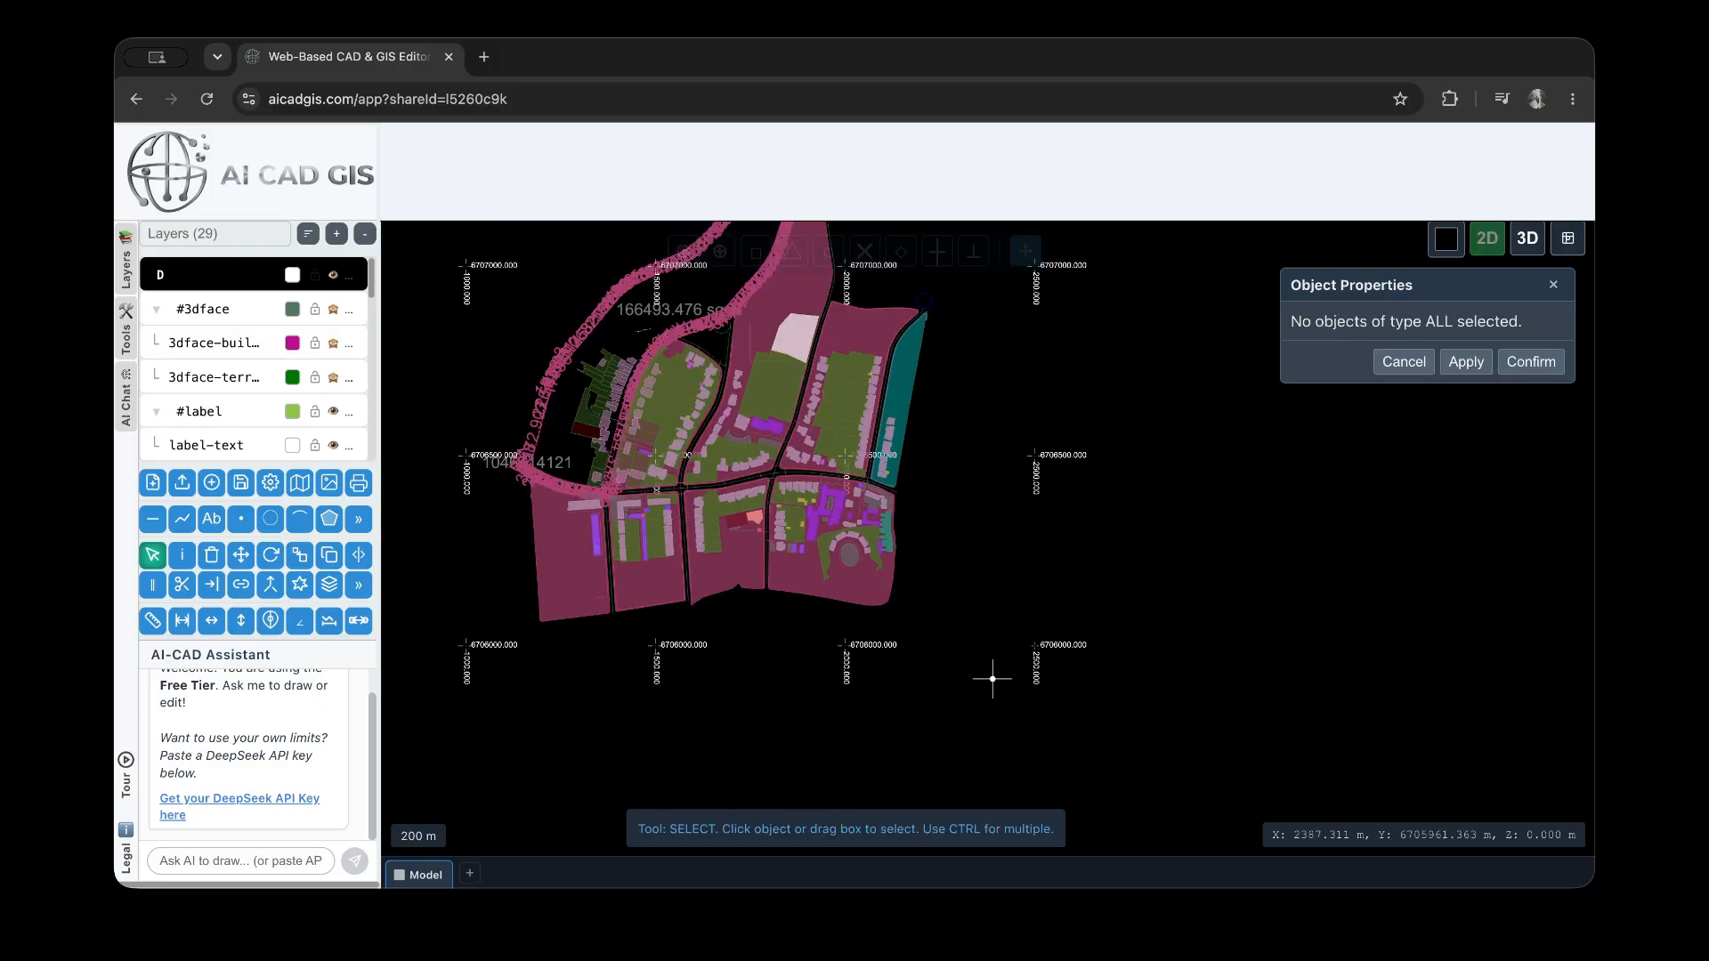
# Select the Residental-1 text label inside the large plot and open its object properties
pyautogui.scroll(8, 766, 440)
pyautogui.scroll(3, 685, 622)
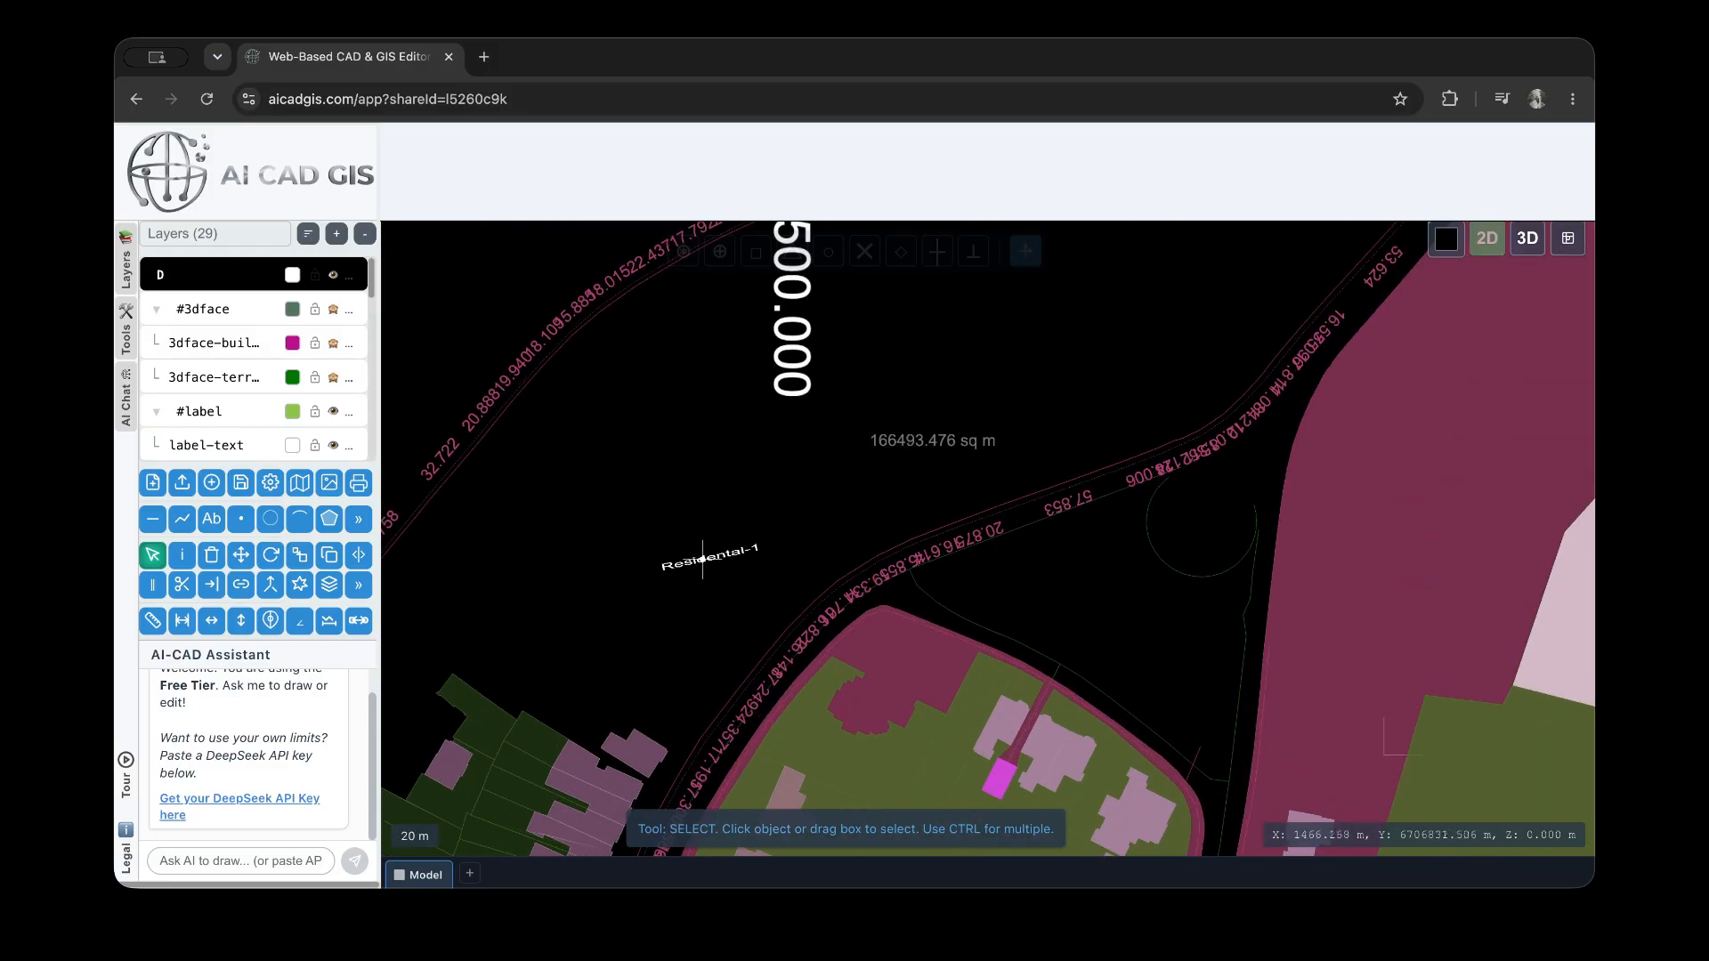
pyautogui.click(703, 561)
pyautogui.click(761, 633)
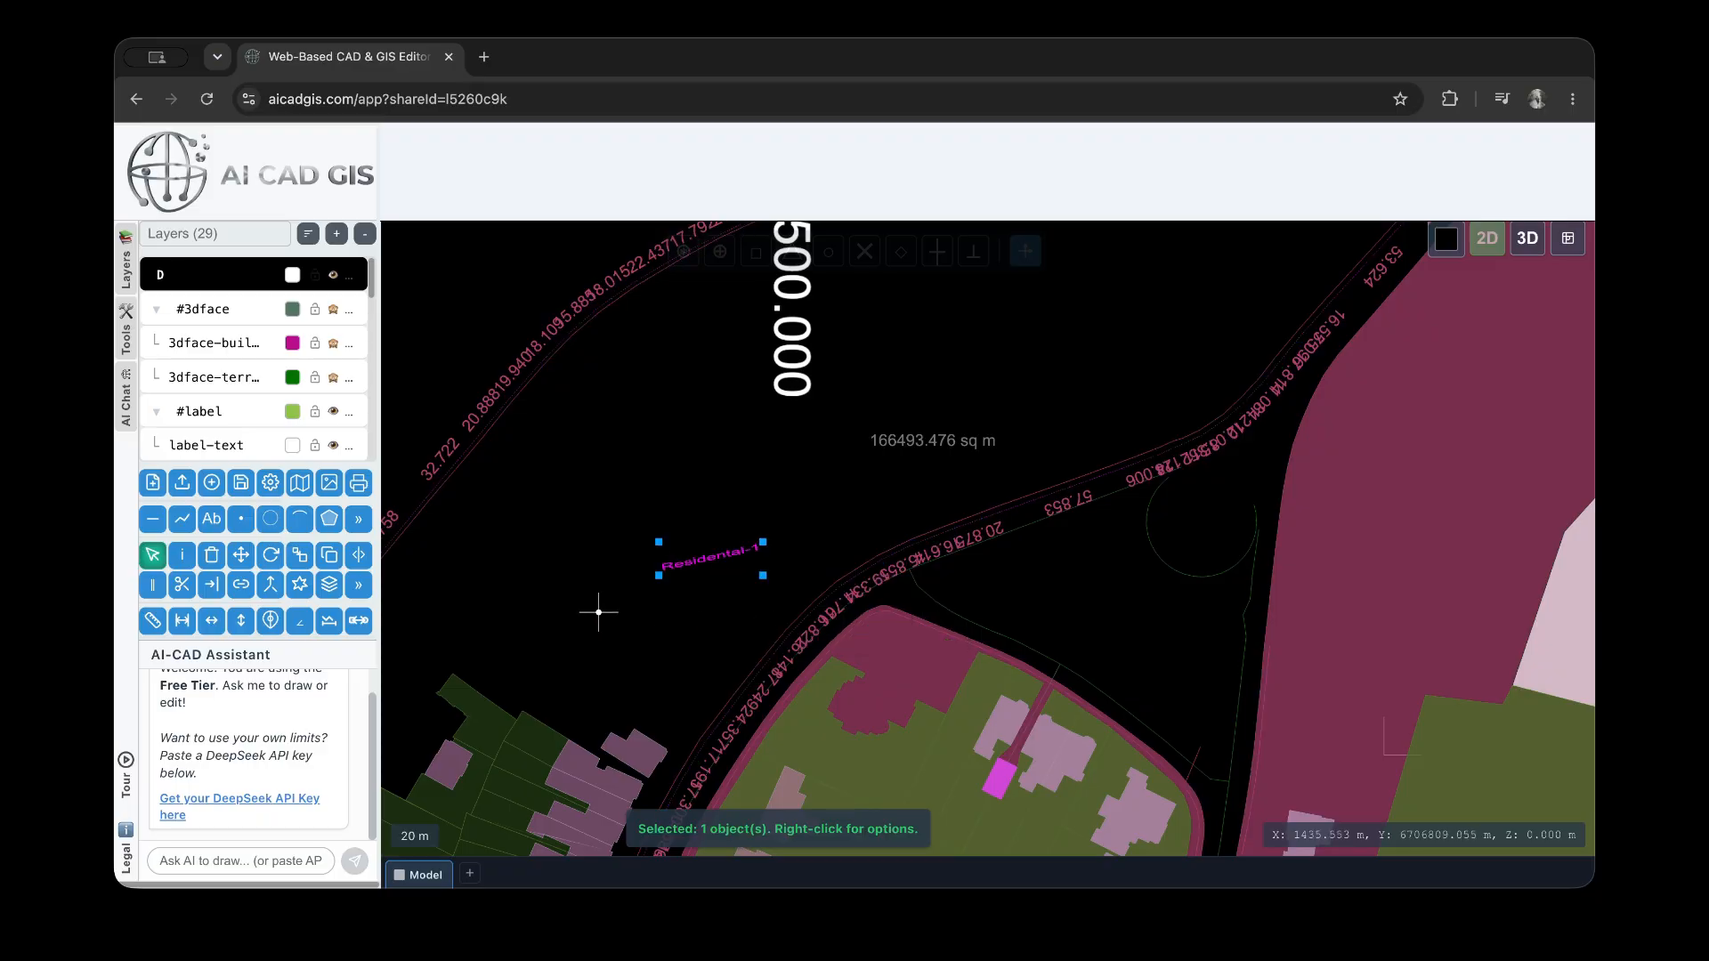
pyautogui.click(183, 557)
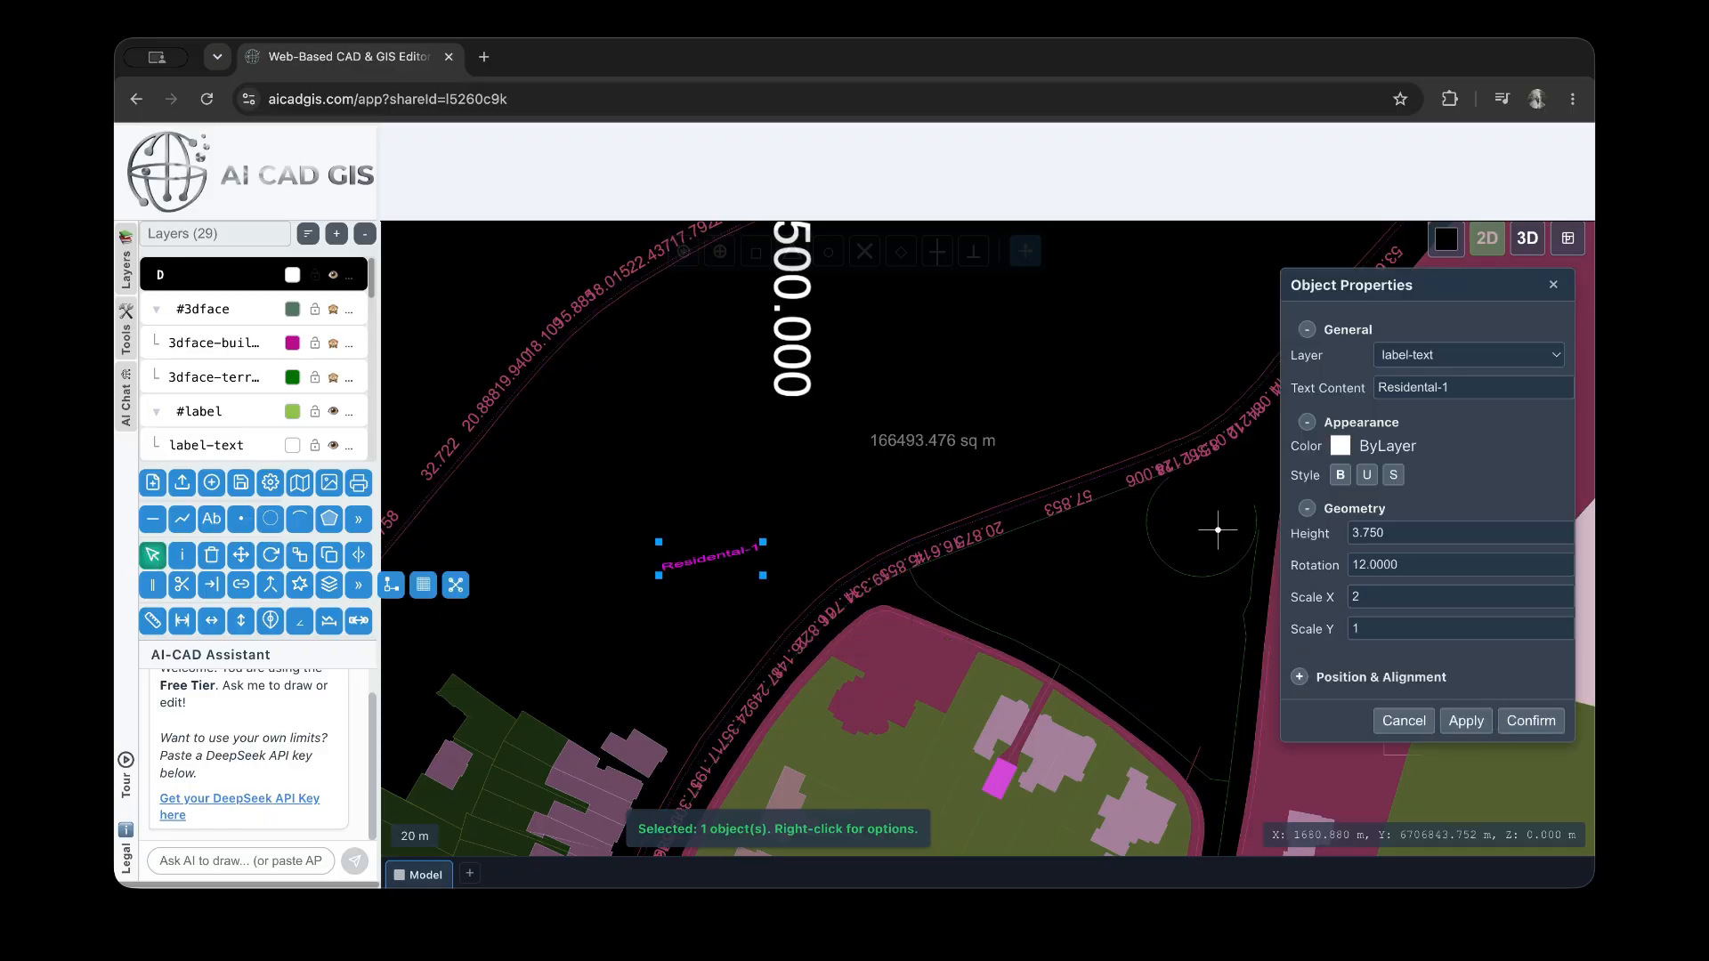
# Turn on bold, underline and strikethrough for the text, change its content to Residental-12, and apply
pyautogui.click(1344, 477)
pyautogui.click(1368, 477)
pyautogui.click(1394, 476)
pyautogui.click(1462, 386)
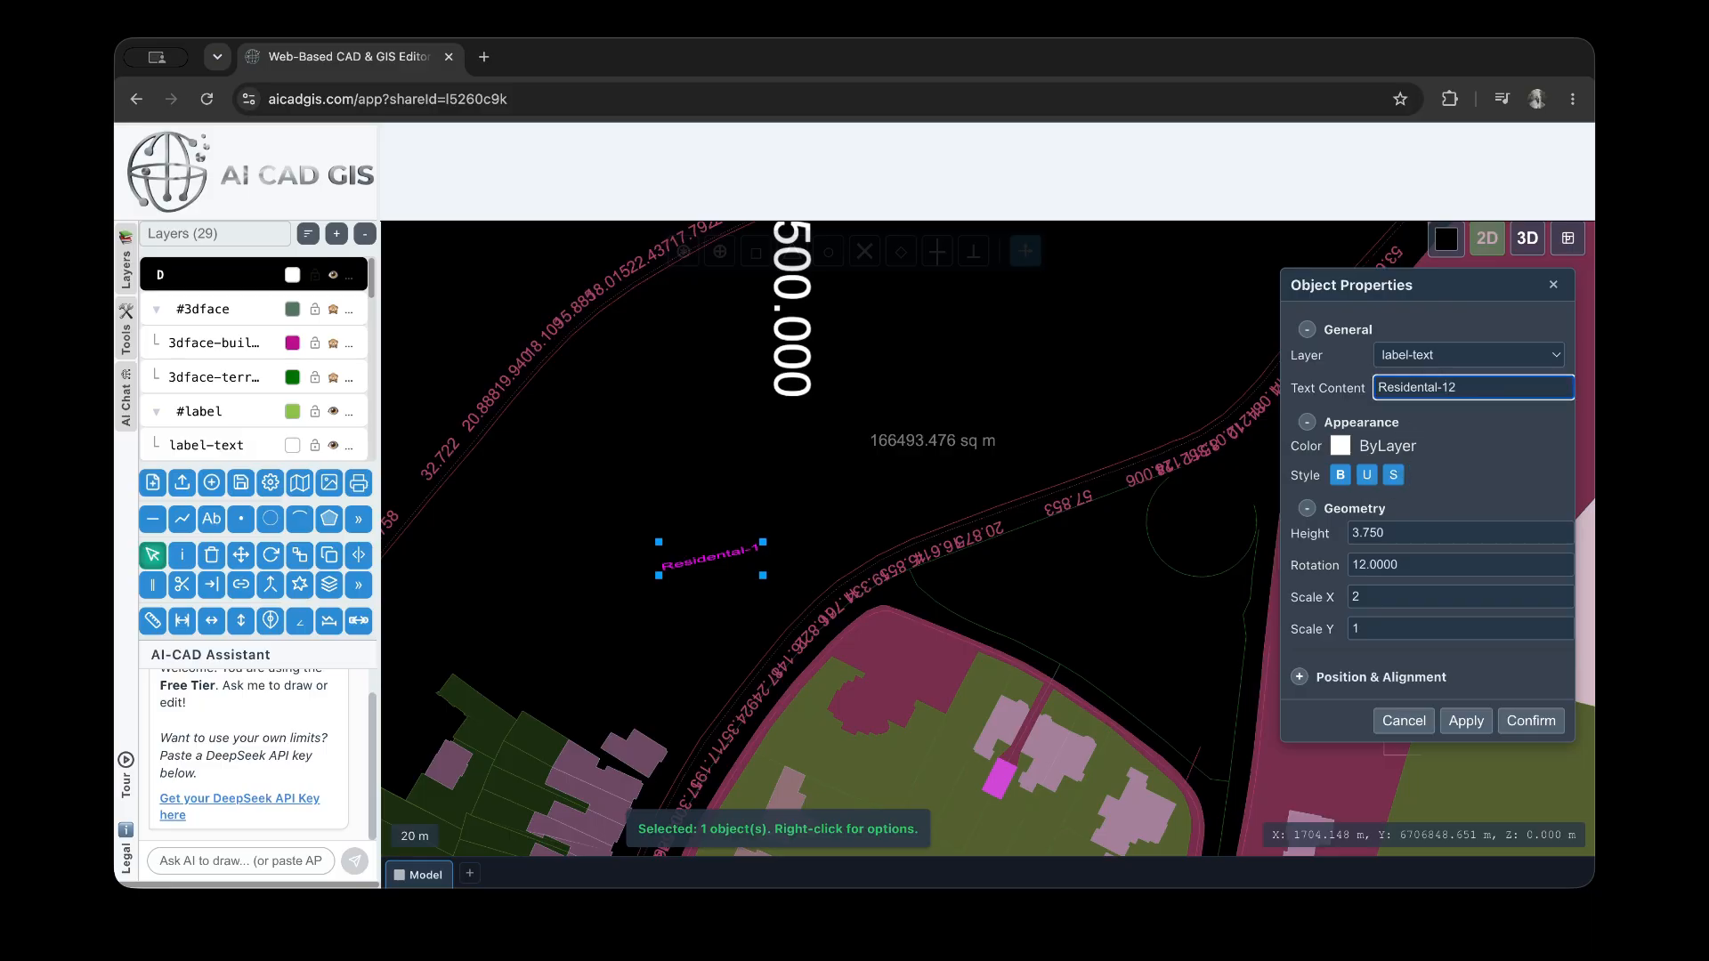
pyautogui.click(1466, 721)
pyautogui.scroll(3, 712, 570)
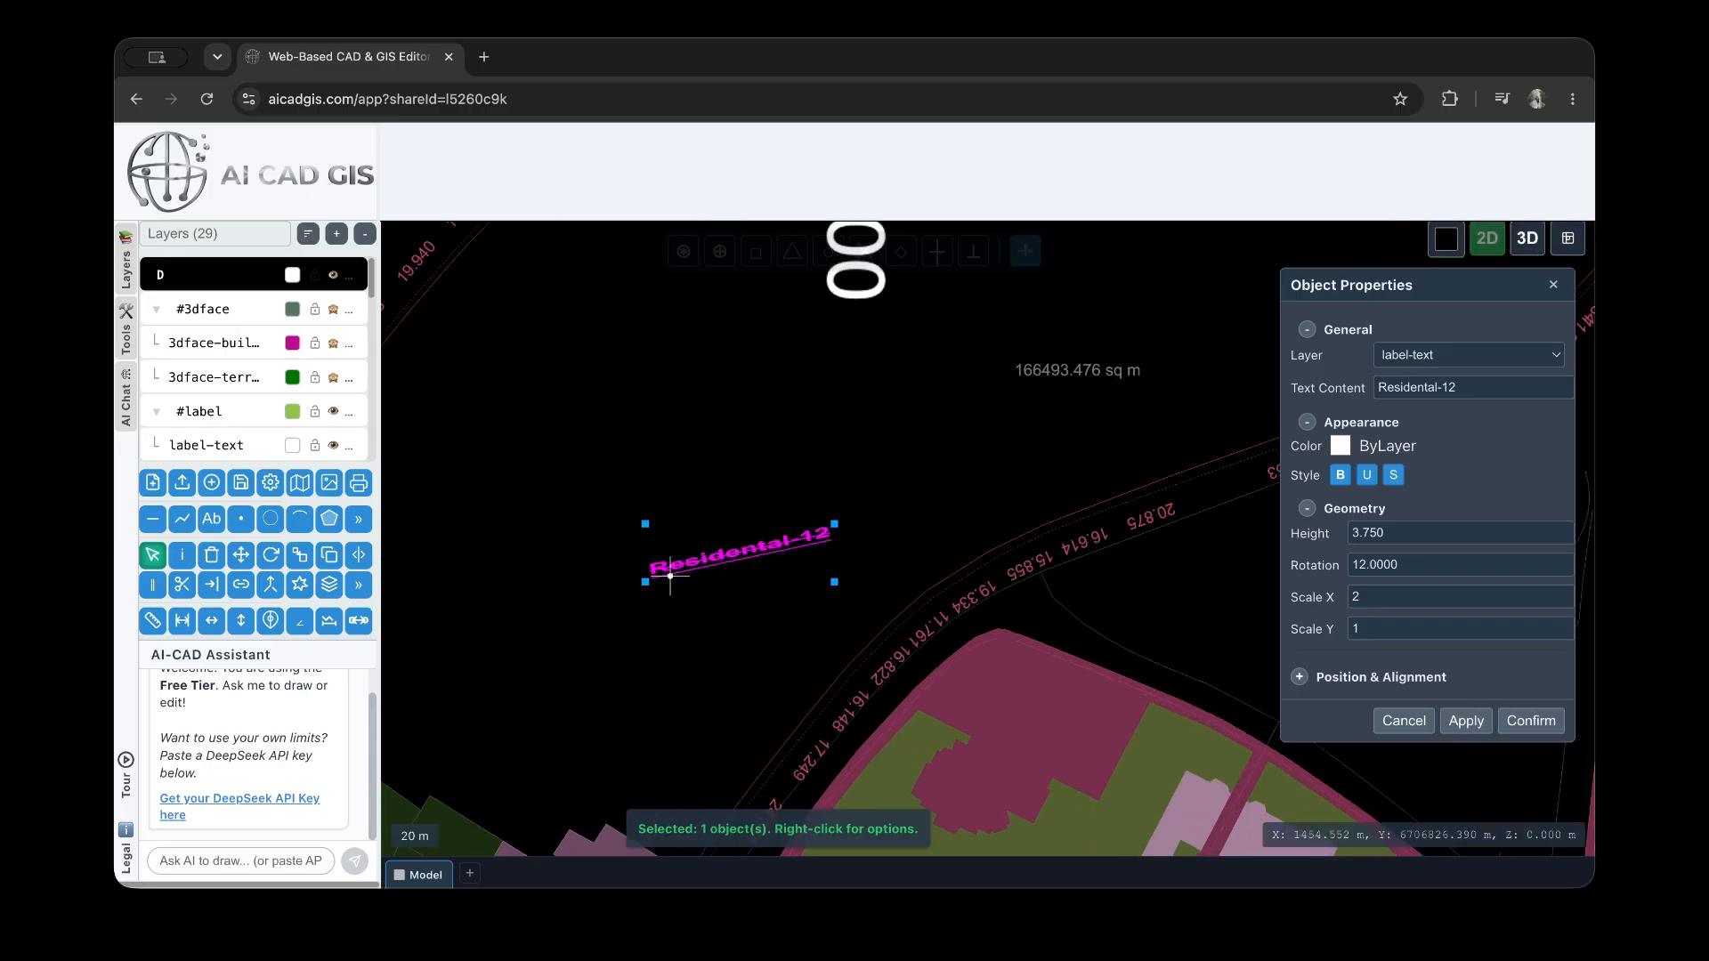
# Turn off the text label's bold, underline and strikethrough styles and apply the change
pyautogui.click(1372, 480)
pyautogui.click(1340, 477)
pyautogui.click(1461, 723)
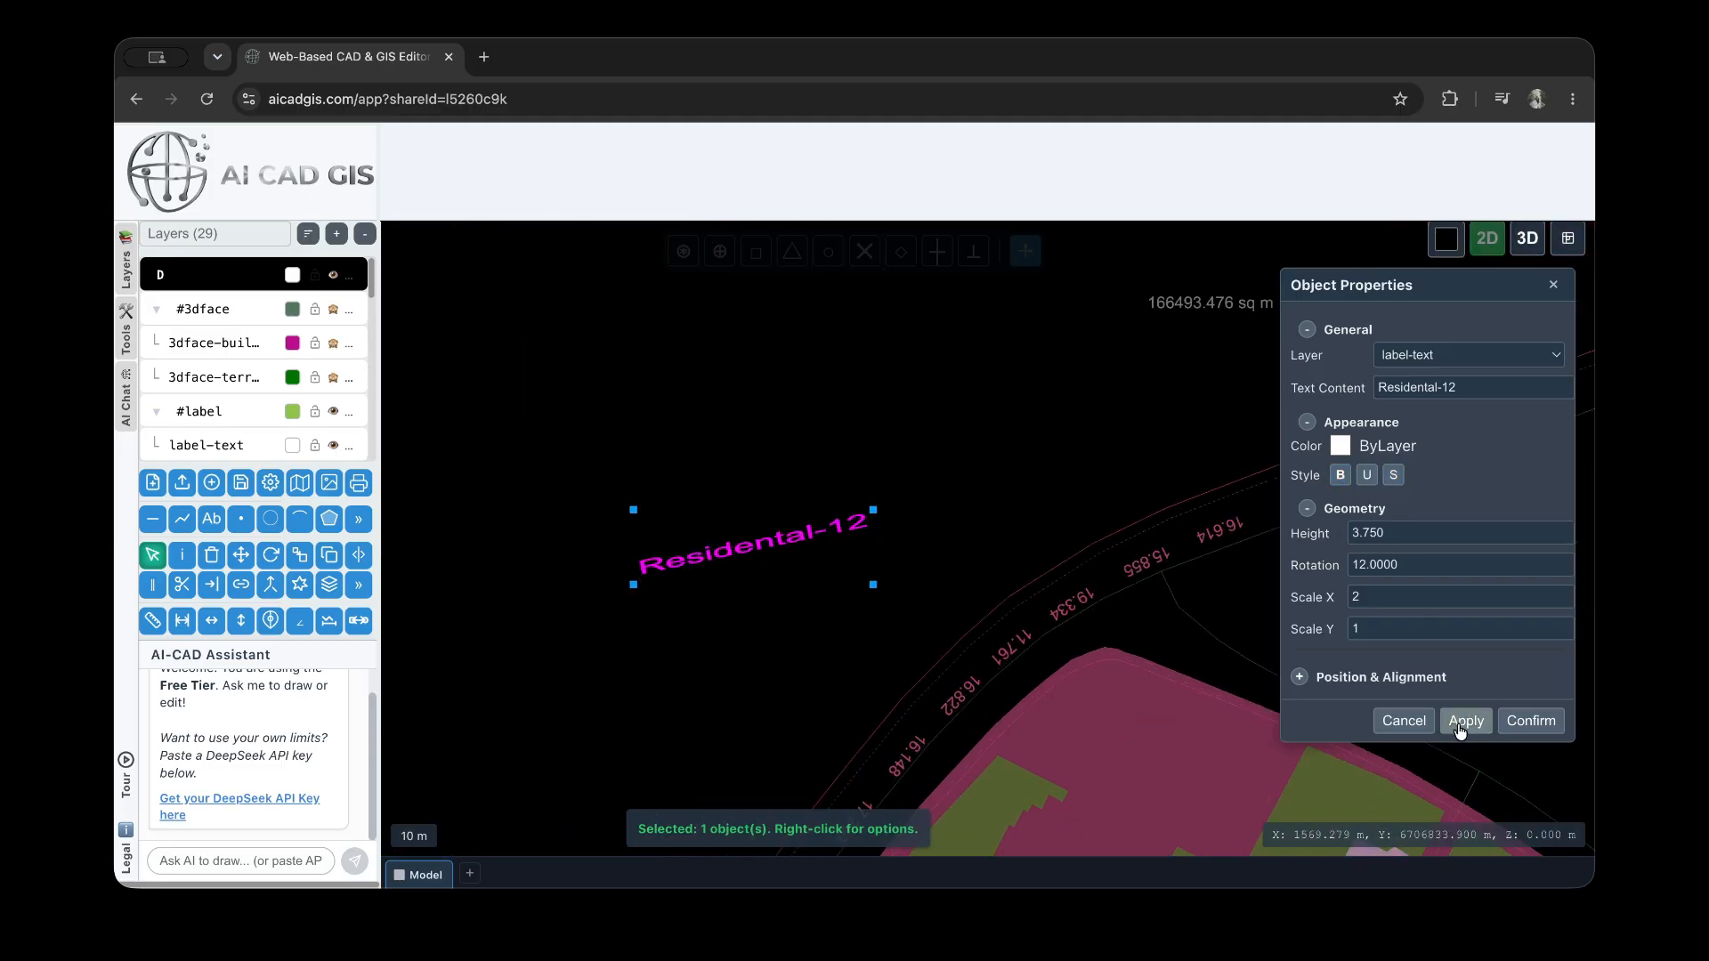
# Set the Residental-12 text's rotation to 0 and apply it
pyautogui.doubleClick(1413, 565)
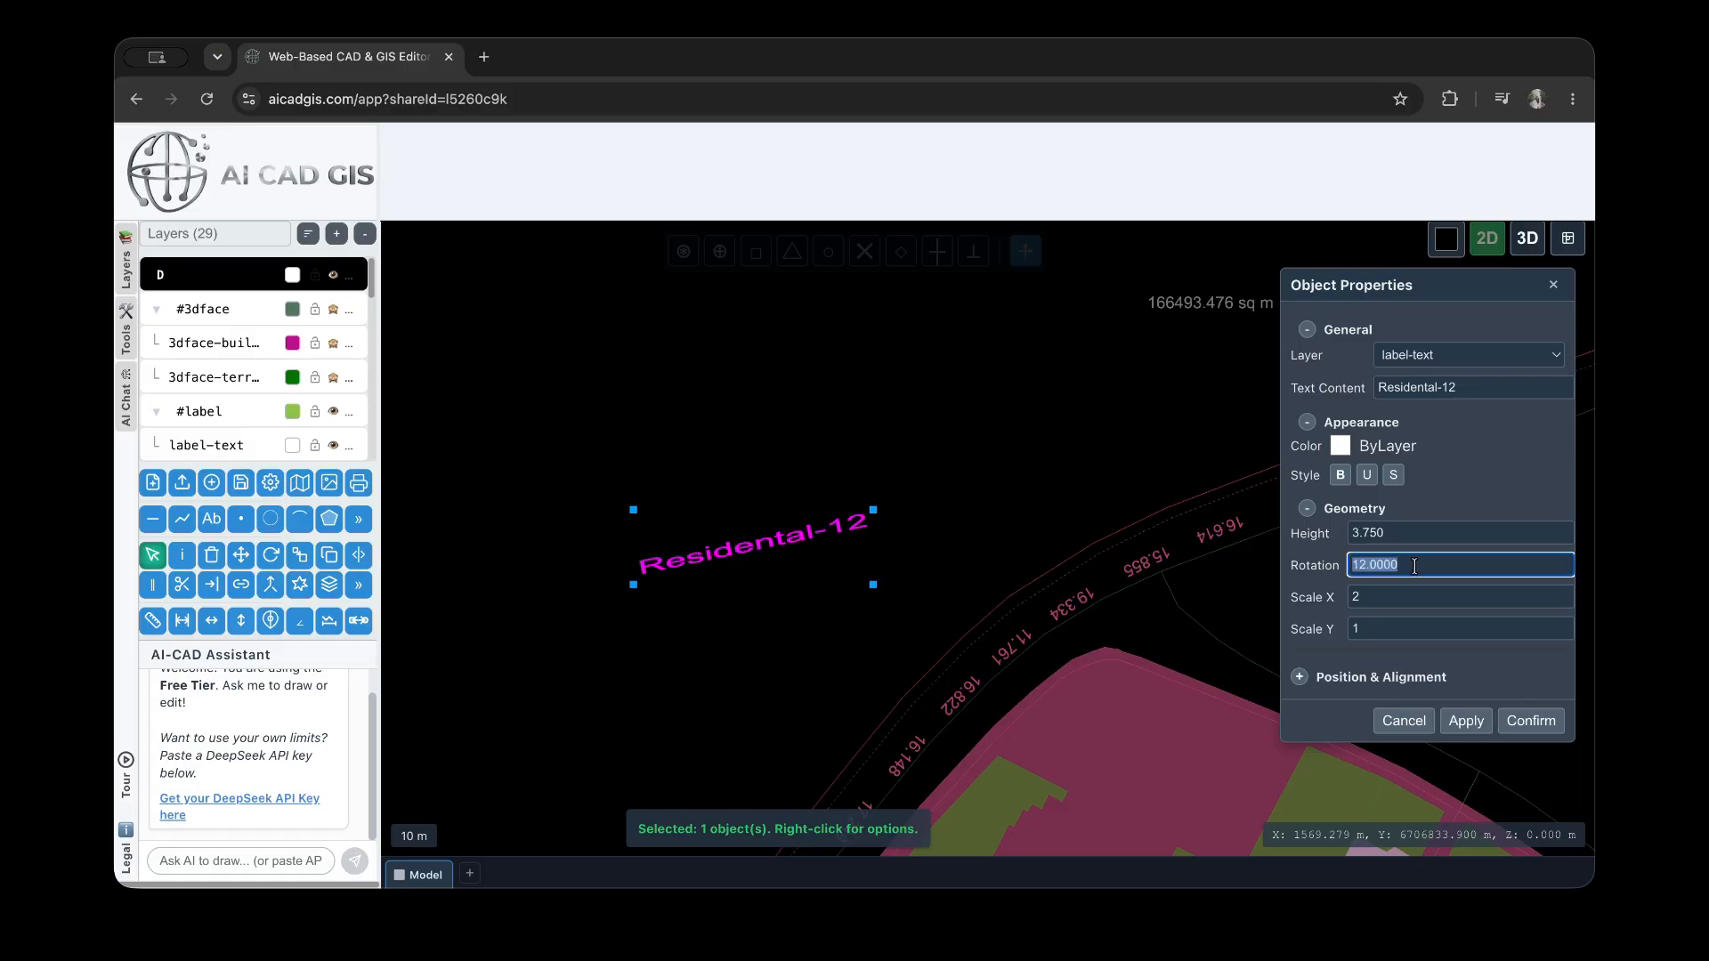
pyautogui.write('0')
pyautogui.click(1465, 722)
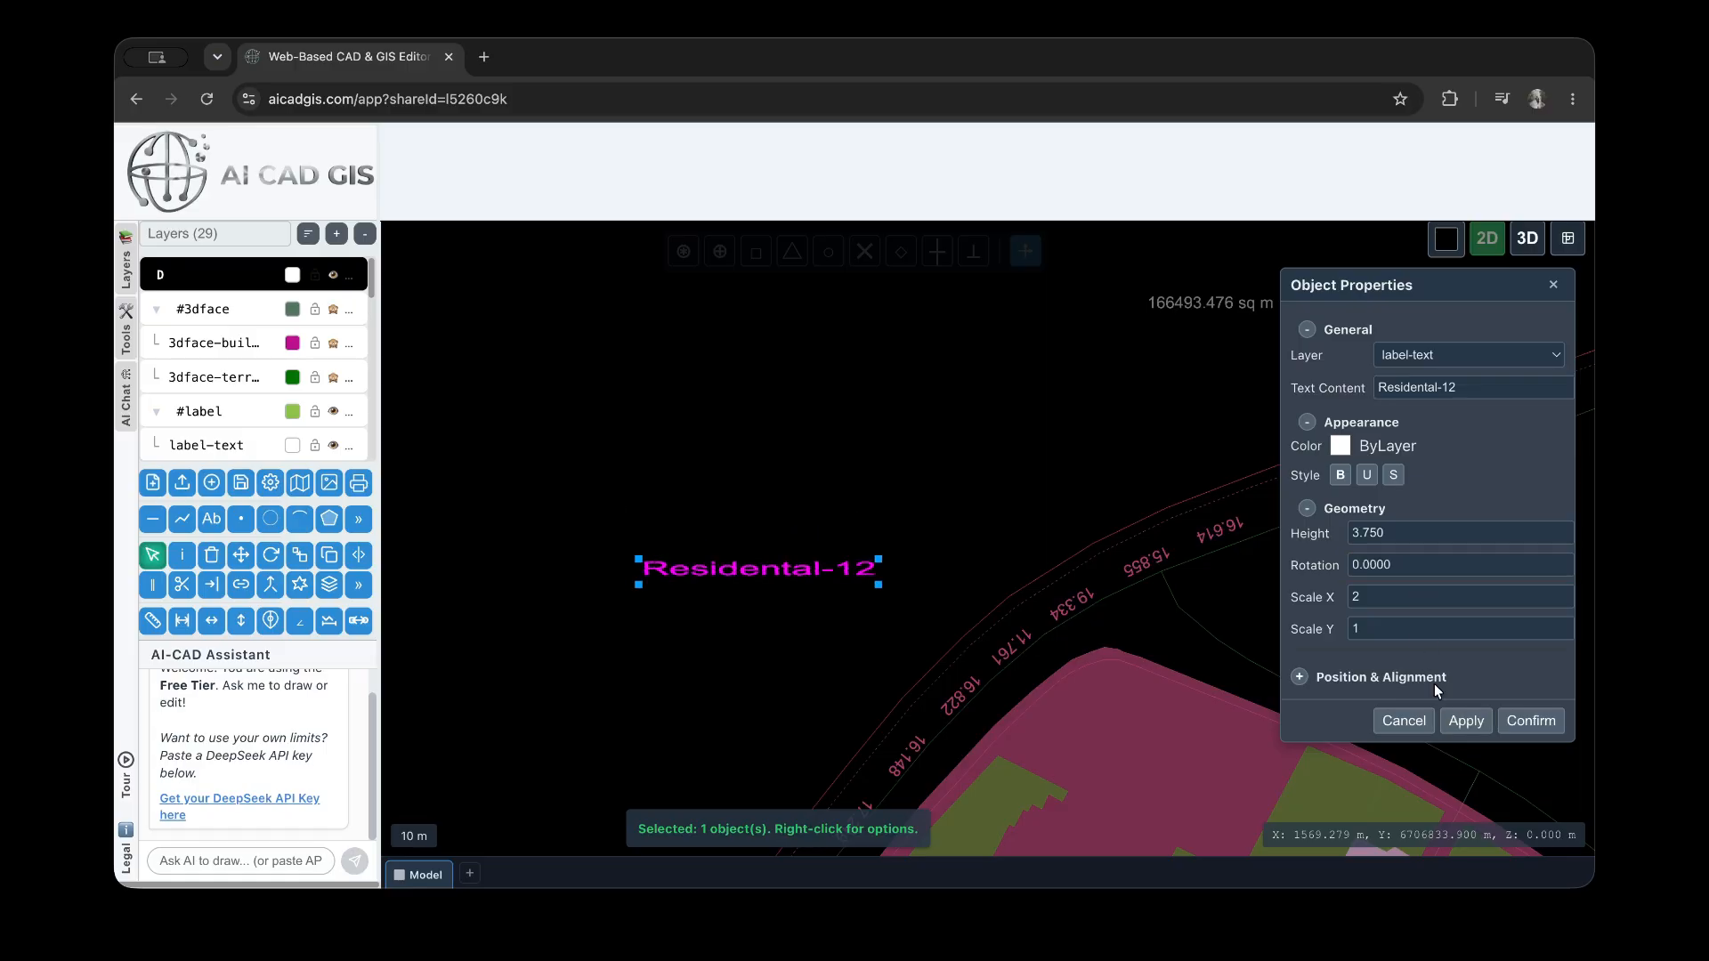
# Set the Residental-12 text's height to 5 and its Scale X to 1, applying each value
pyautogui.doubleClick(1399, 533)
pyautogui.click(1465, 721)
pyautogui.doubleClick(1402, 607)
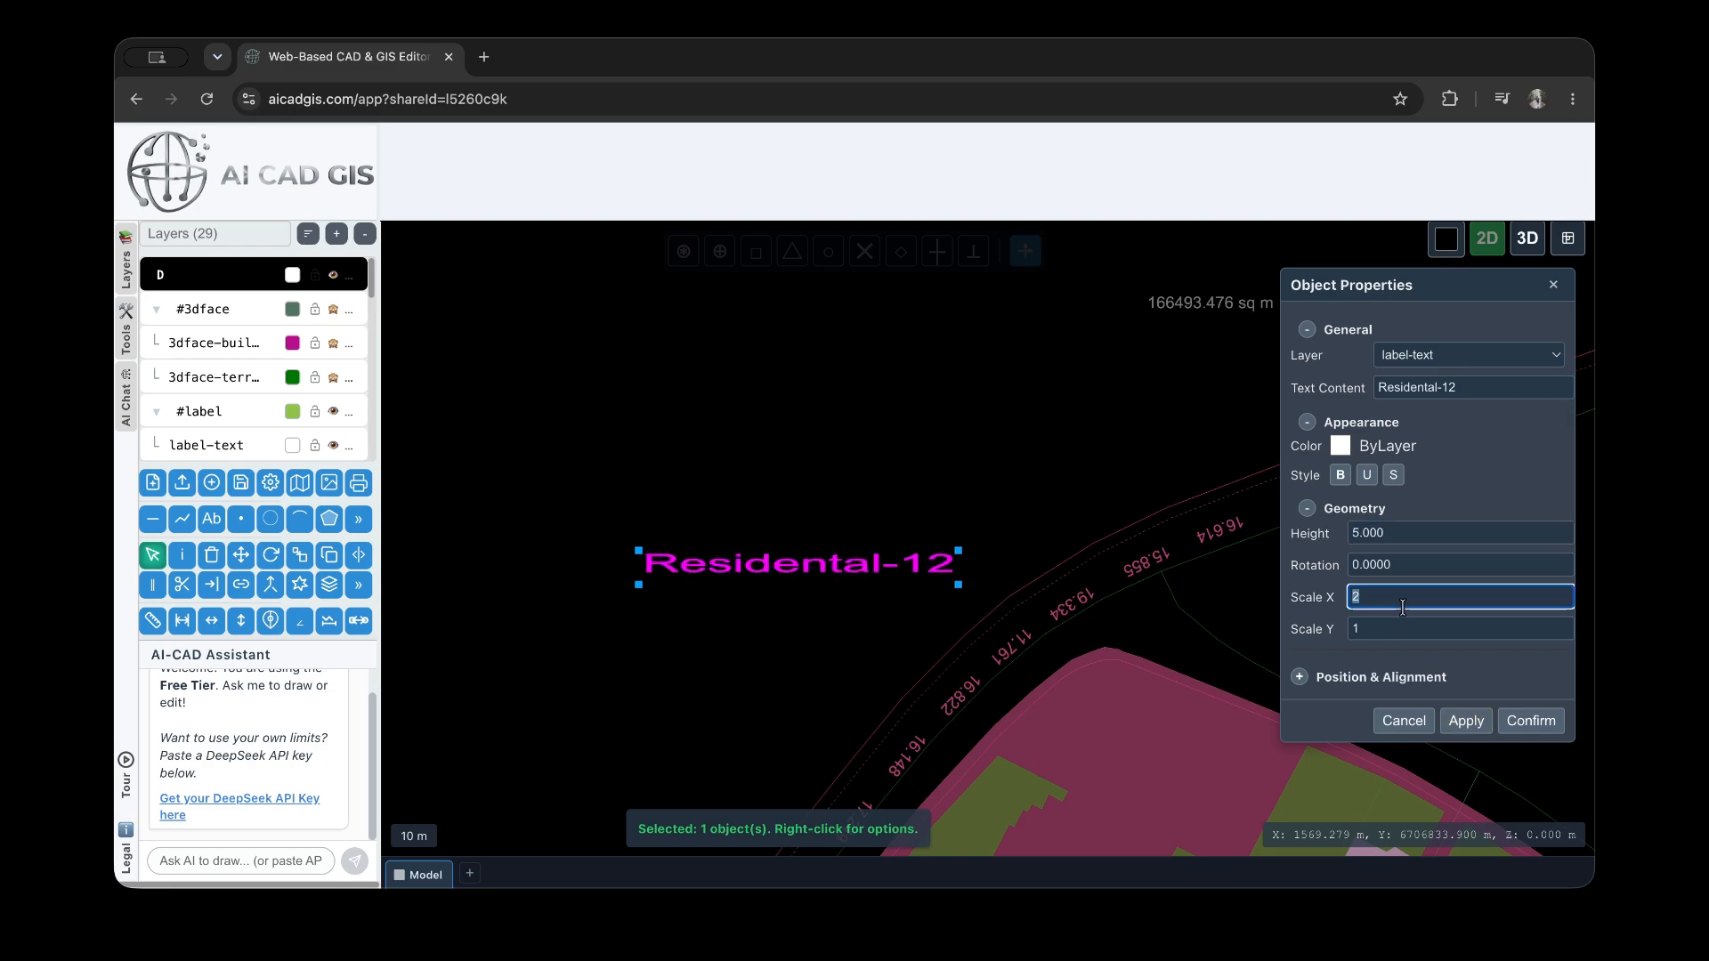
pyautogui.click(1465, 721)
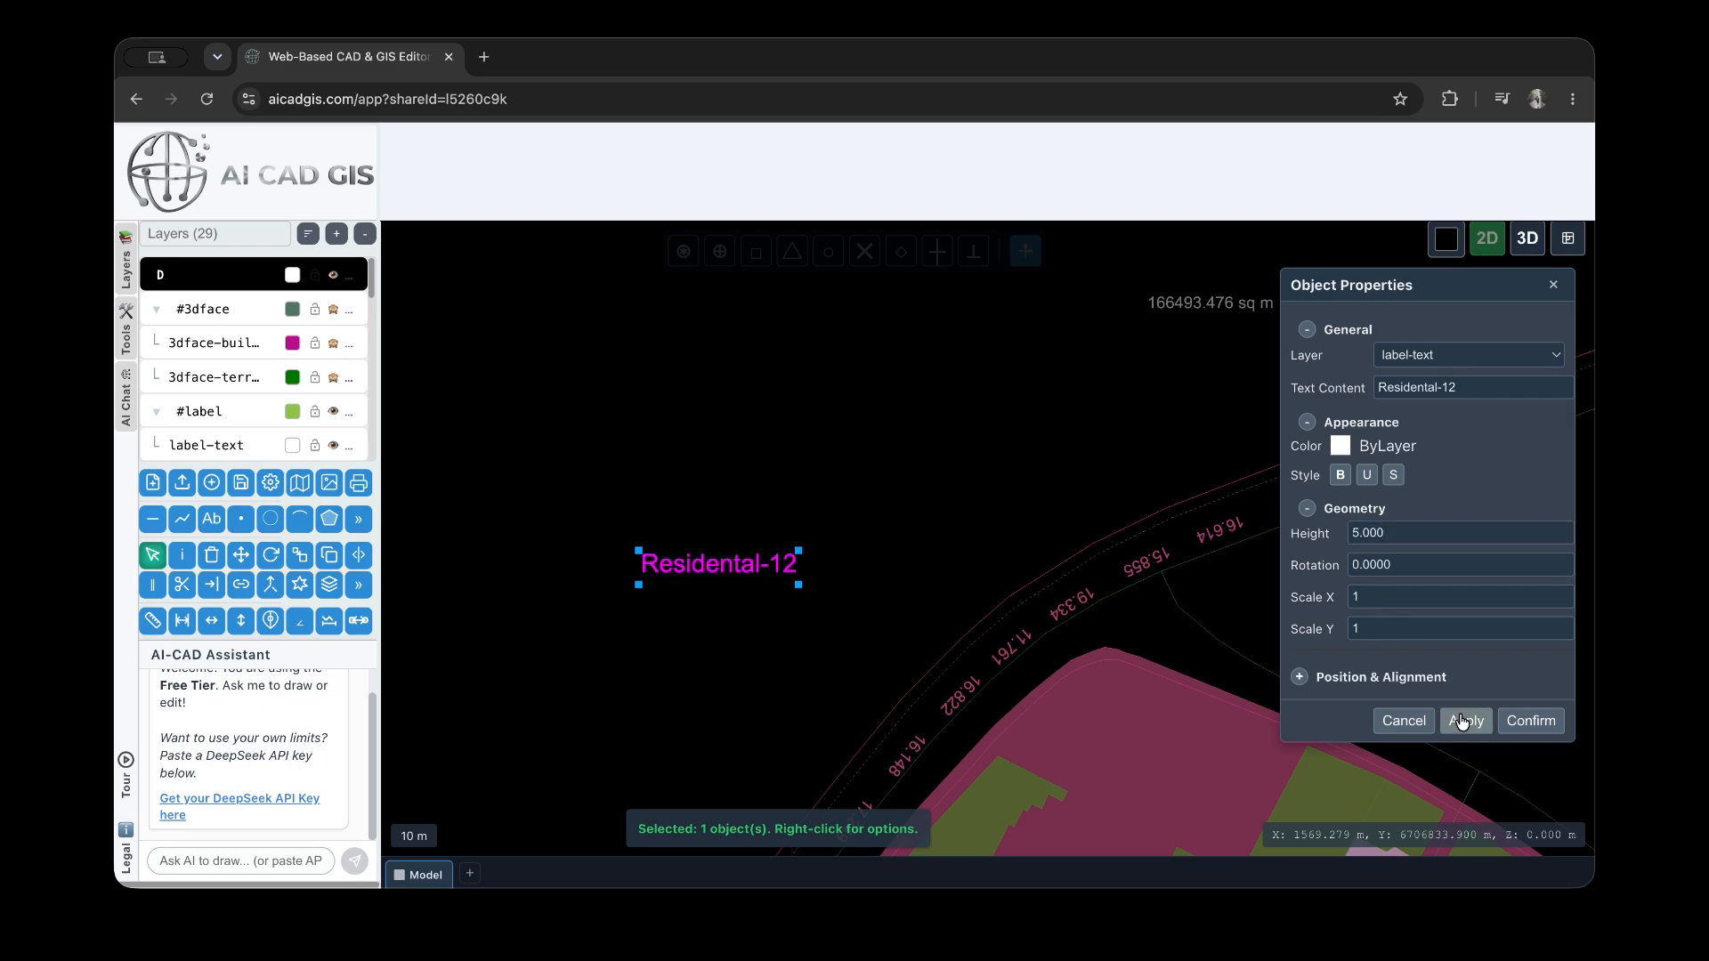
# Set the text's X position to 1449 and its alignment to top center, applying both changes
pyautogui.click(1301, 677)
pyautogui.scroll(-1, 1361, 674)
pyautogui.click(1345, 676)
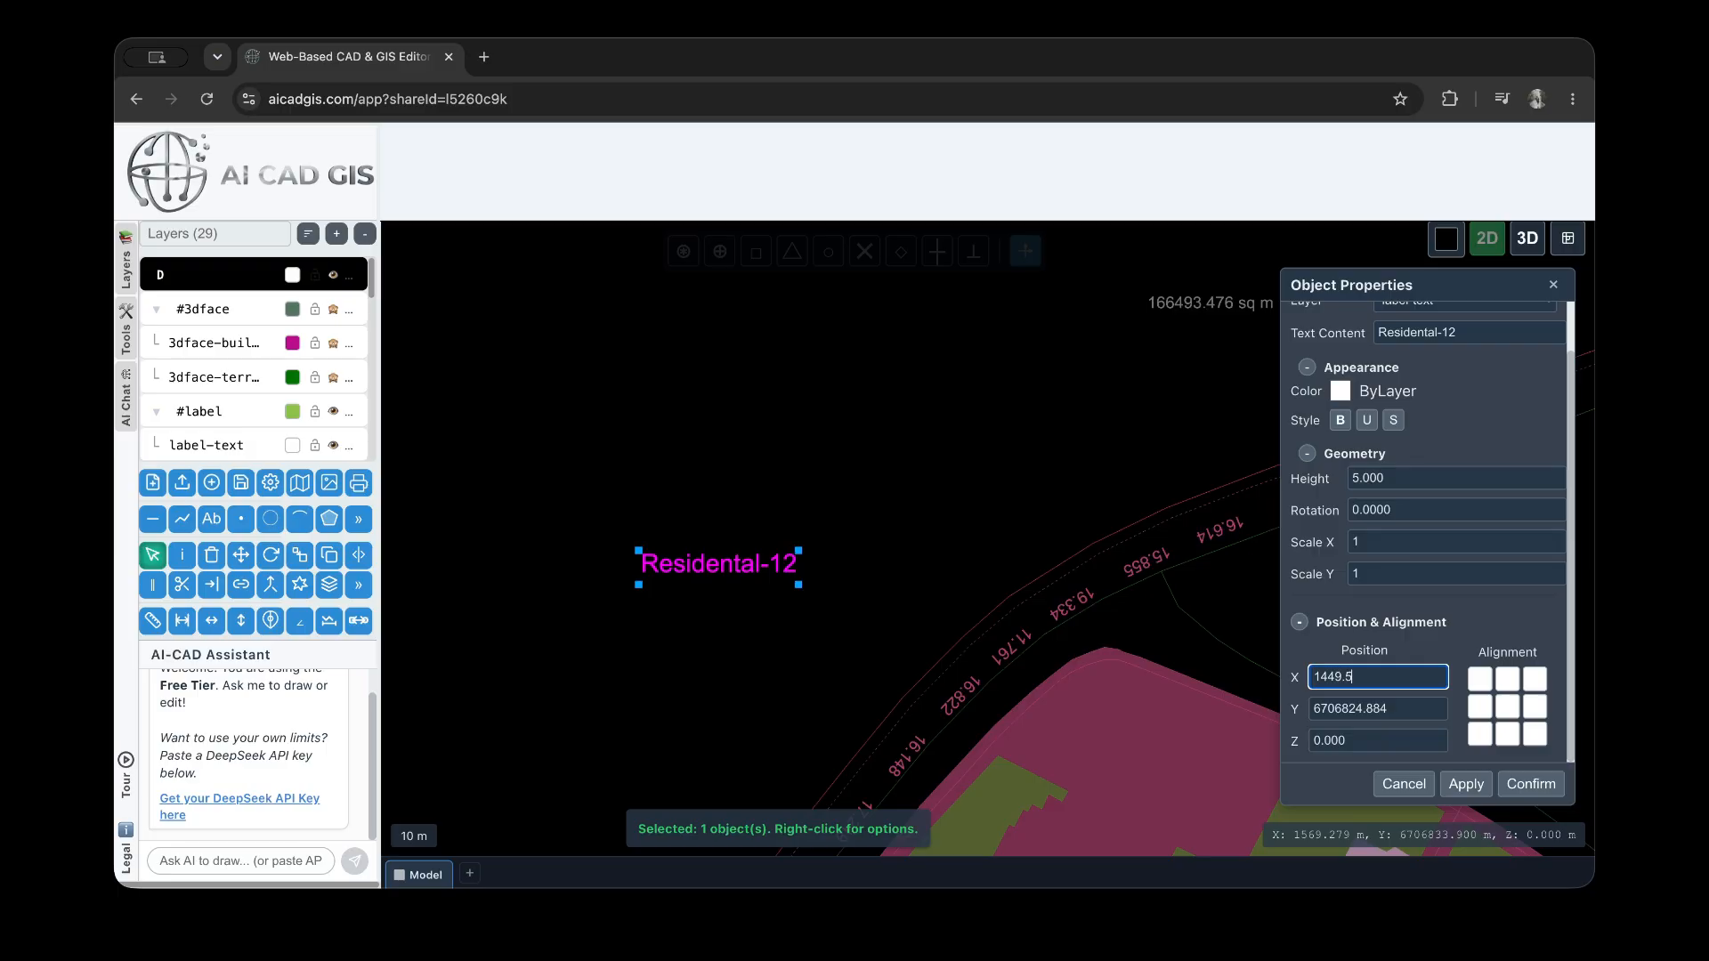
pyautogui.click(1466, 780)
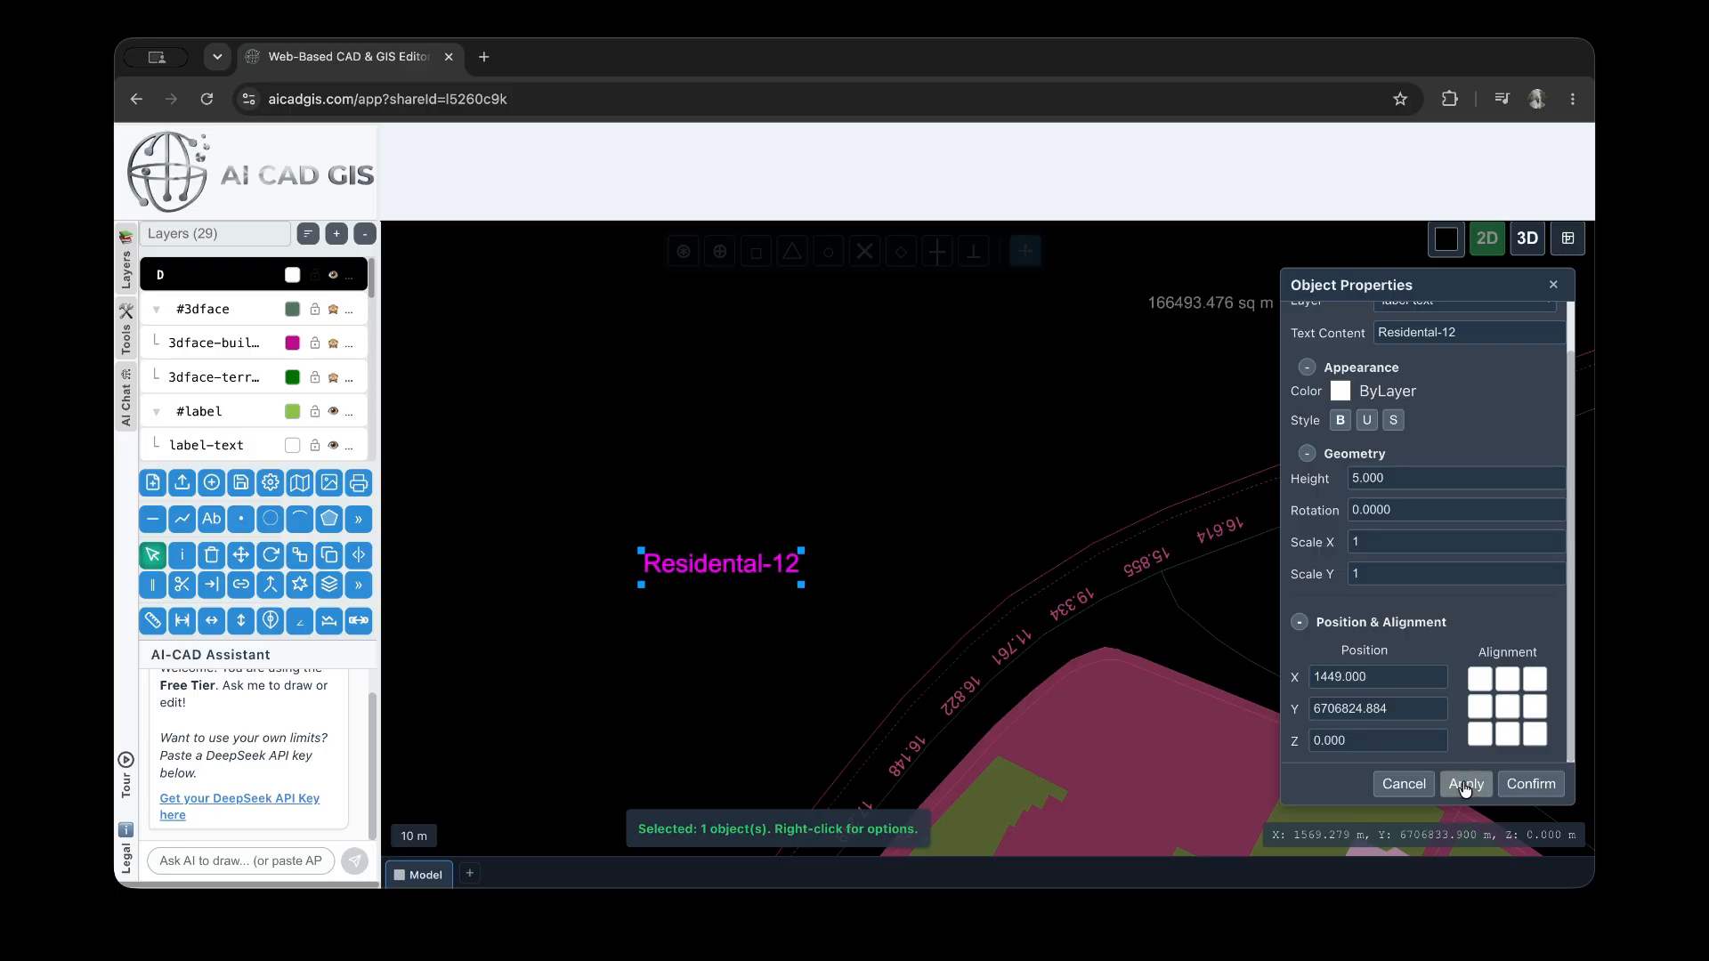
pyautogui.click(1359, 708)
pyautogui.click(1465, 784)
pyautogui.click(1507, 679)
pyautogui.click(1481, 791)
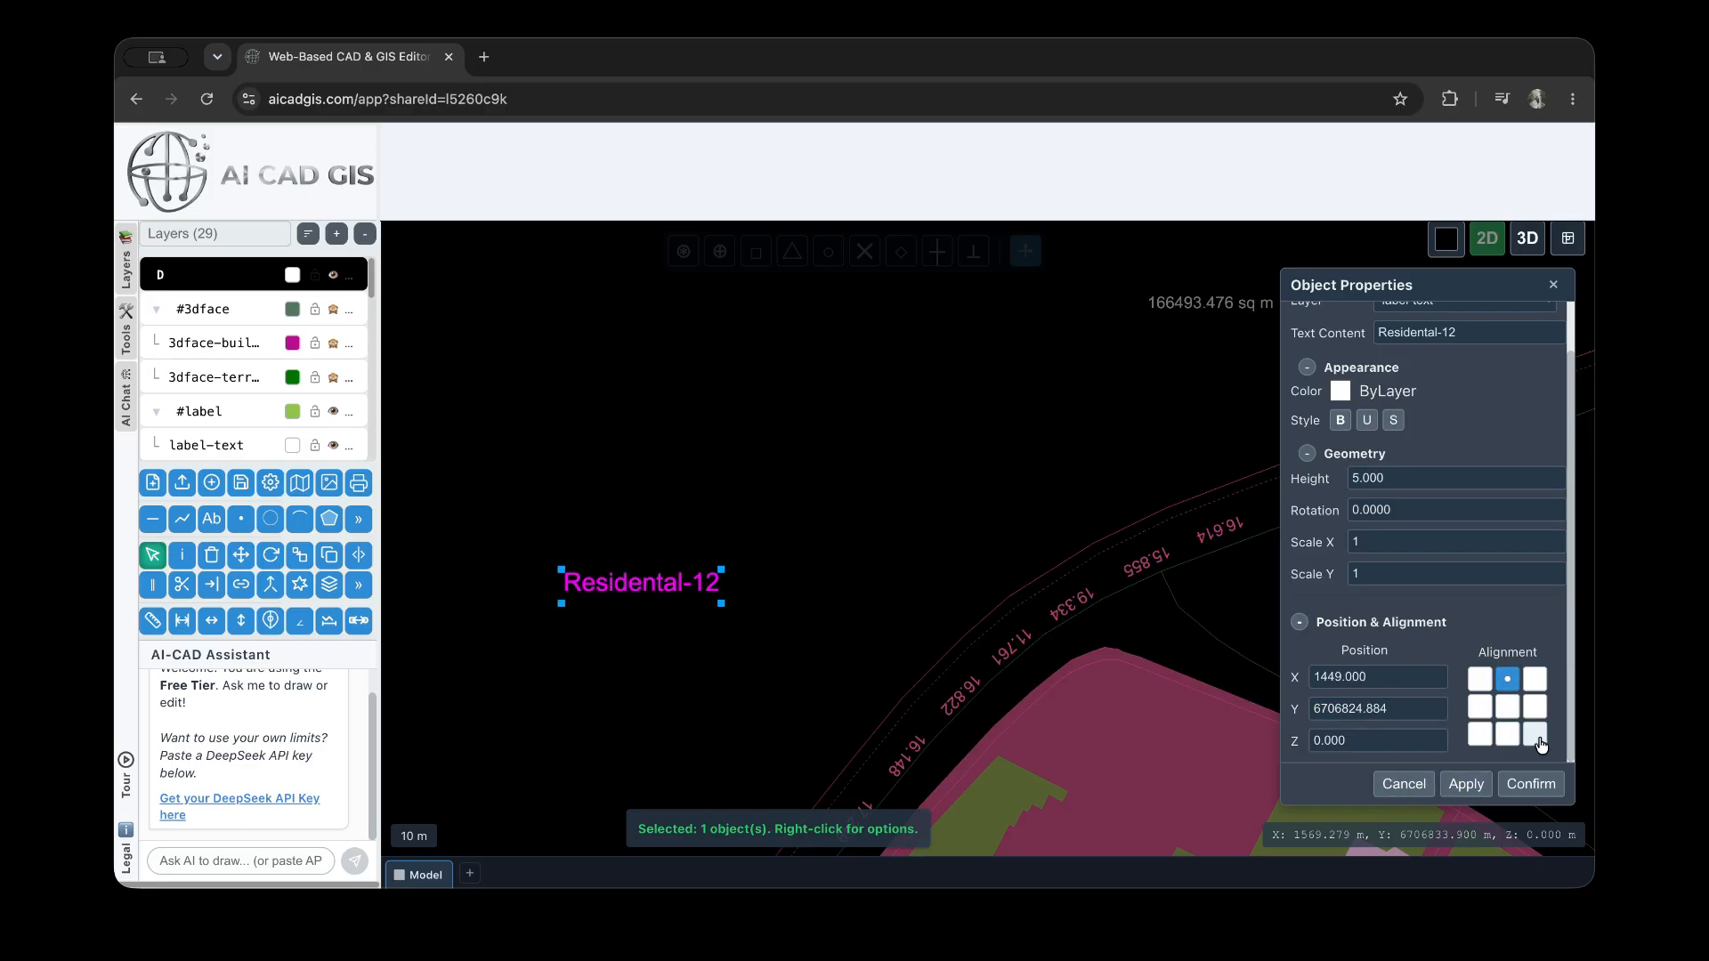
# Set the Residental-12 text's alignment to bottom right and apply it
pyautogui.click(1536, 735)
pyautogui.click(1465, 783)
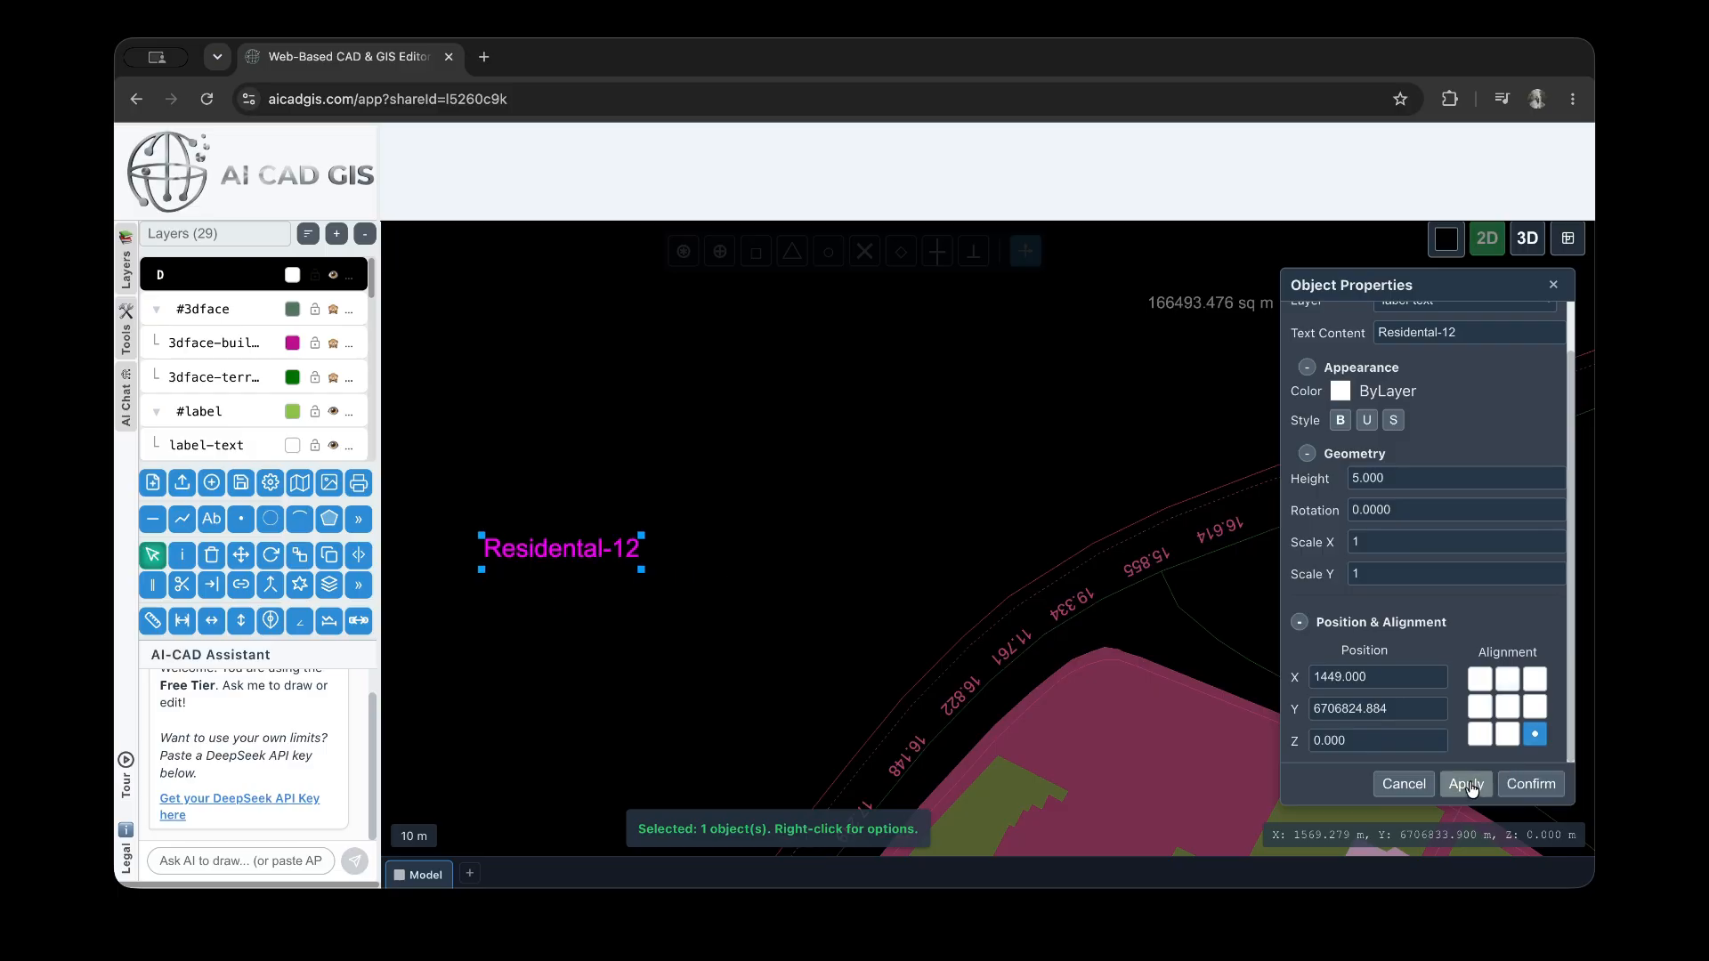
pyautogui.click(1340, 623)
pyautogui.click(1382, 721)
# Box-select the block of buildings in the northwest of the plan and filter their object properties to HATCH
pyautogui.click(1069, 482)
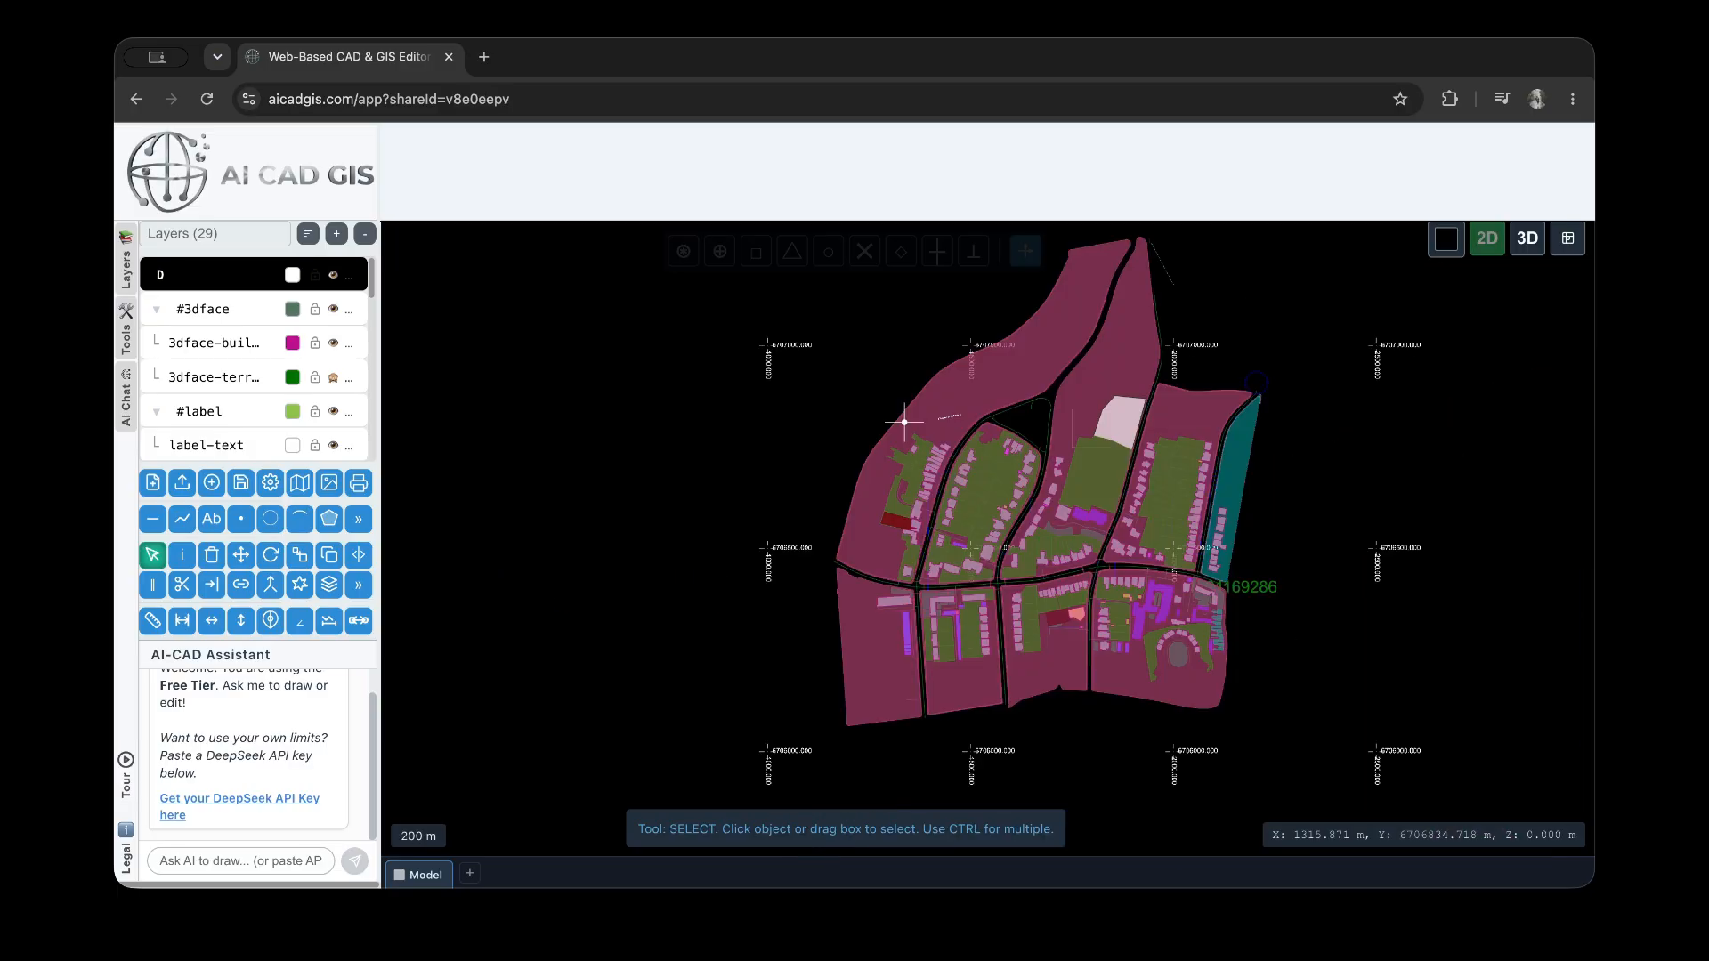
pyautogui.scroll(-2, 905, 419)
pyautogui.moveTo(863, 407); pyautogui.dragTo(965, 565)
pyautogui.scroll(2, 912, 539)
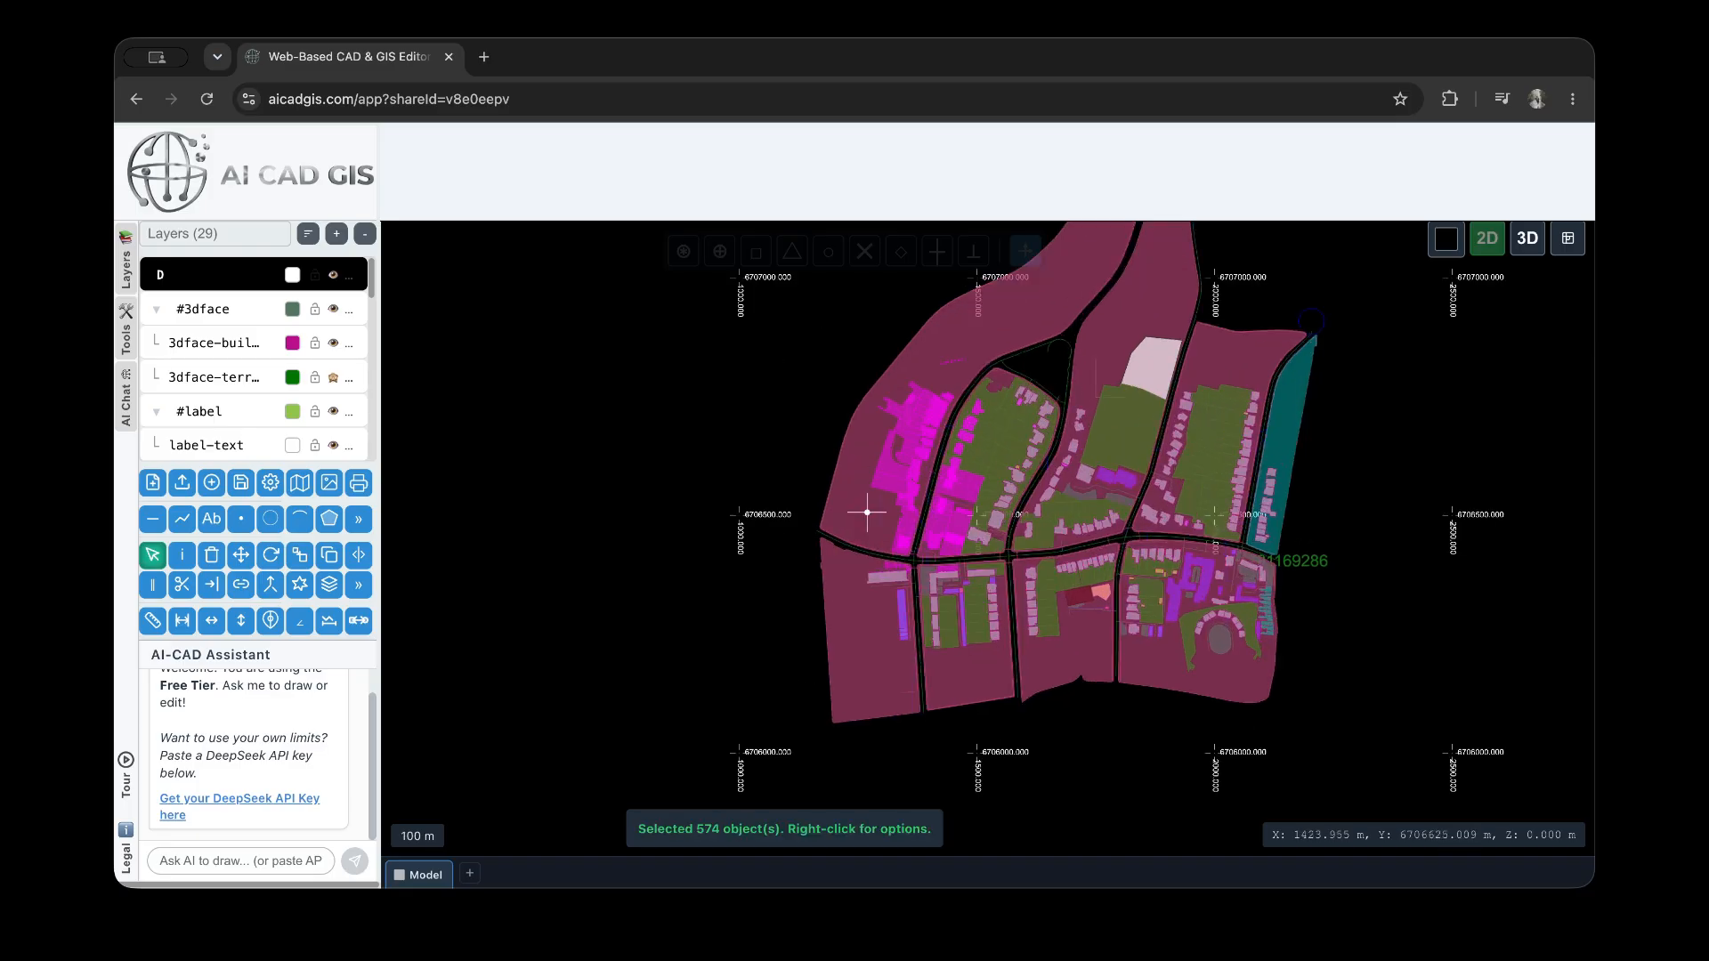
pyautogui.click(183, 559)
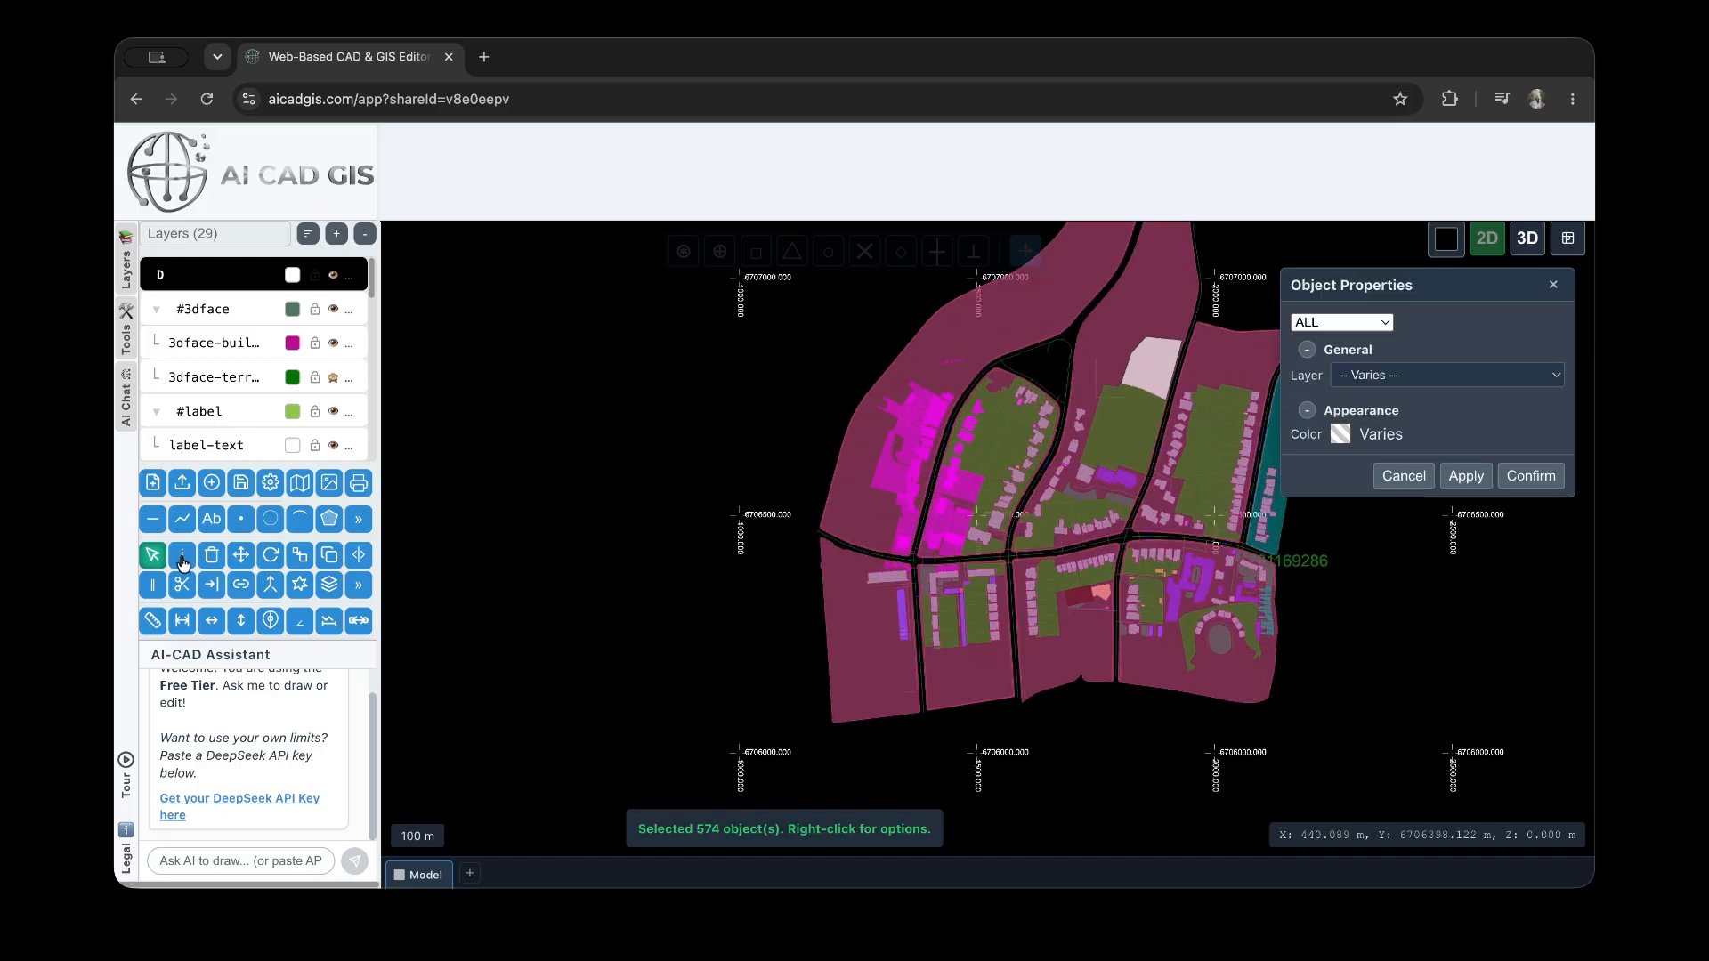
pyautogui.click(1376, 326)
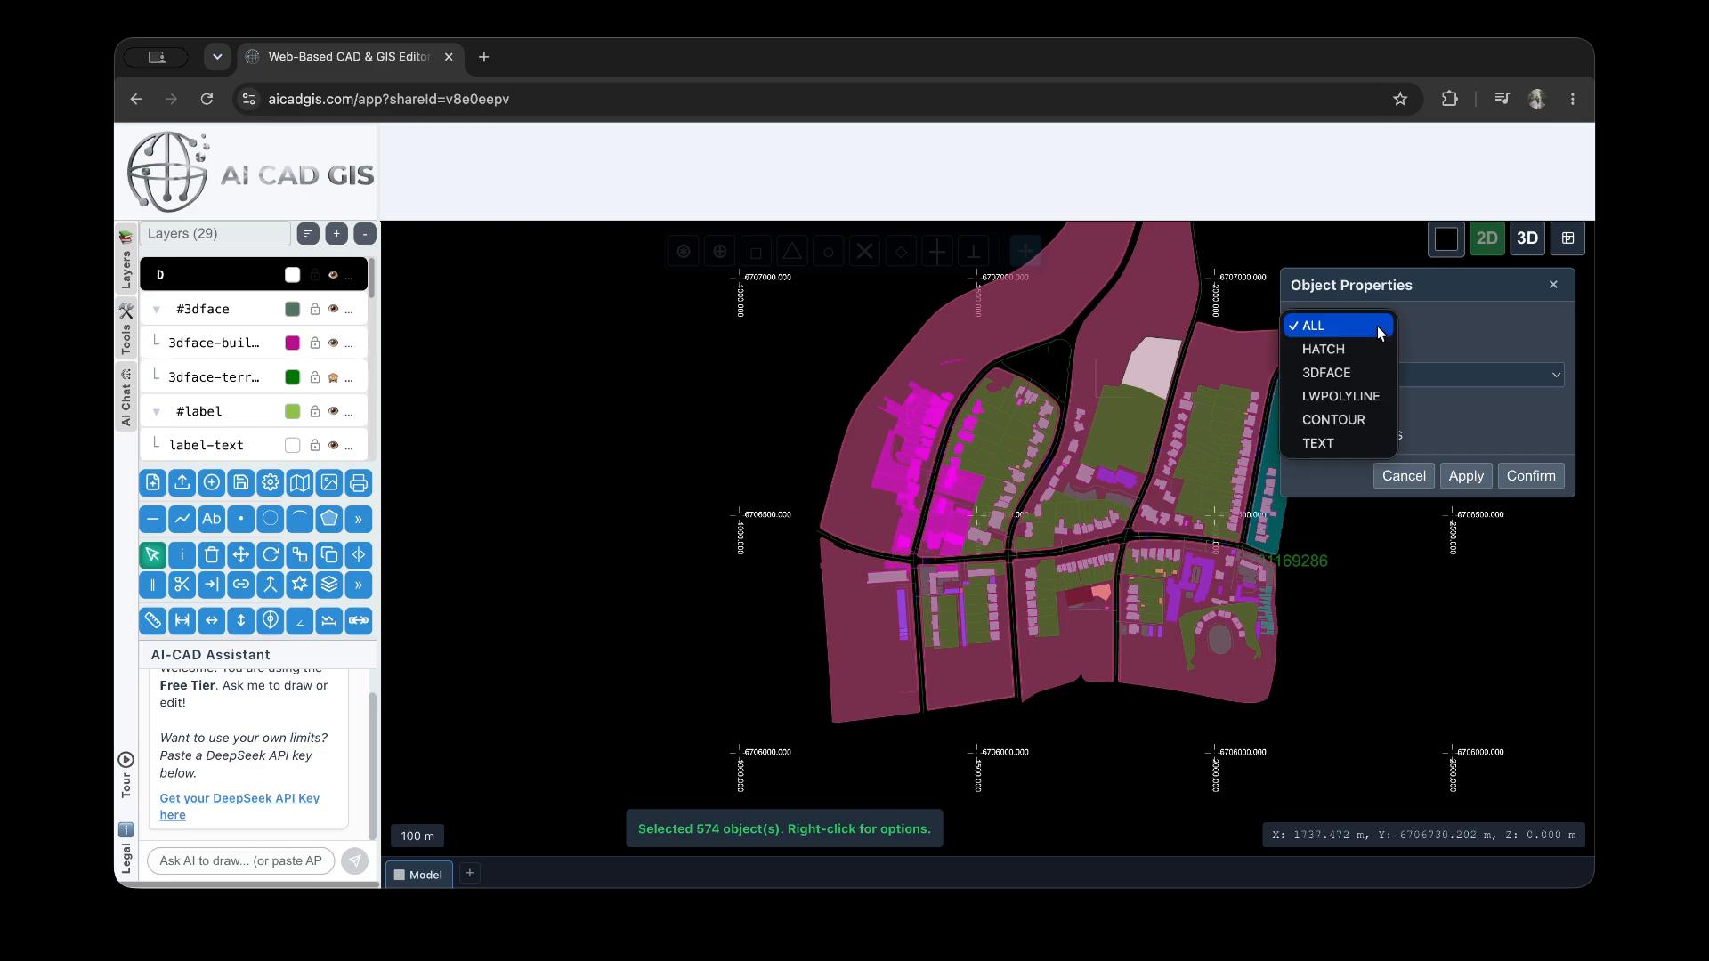
pyautogui.click(1381, 347)
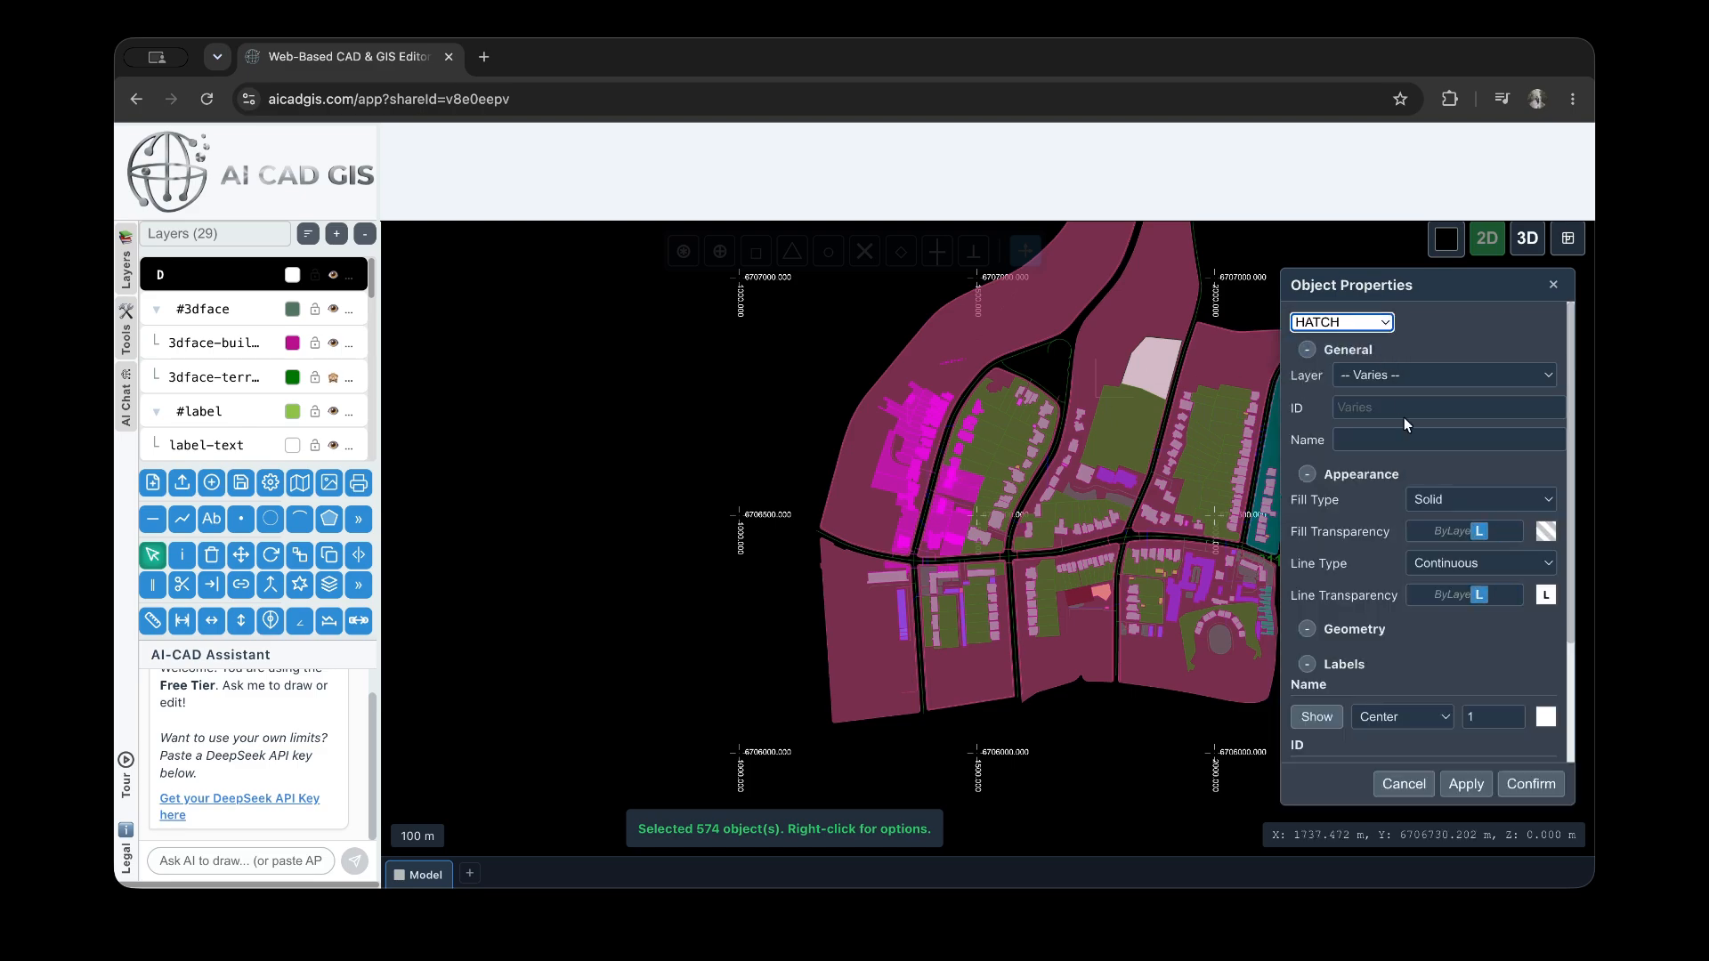
# Set the selected hatches' fill type to None, apply it and inspect the buildings
pyautogui.click(1455, 497)
pyautogui.click(1452, 552)
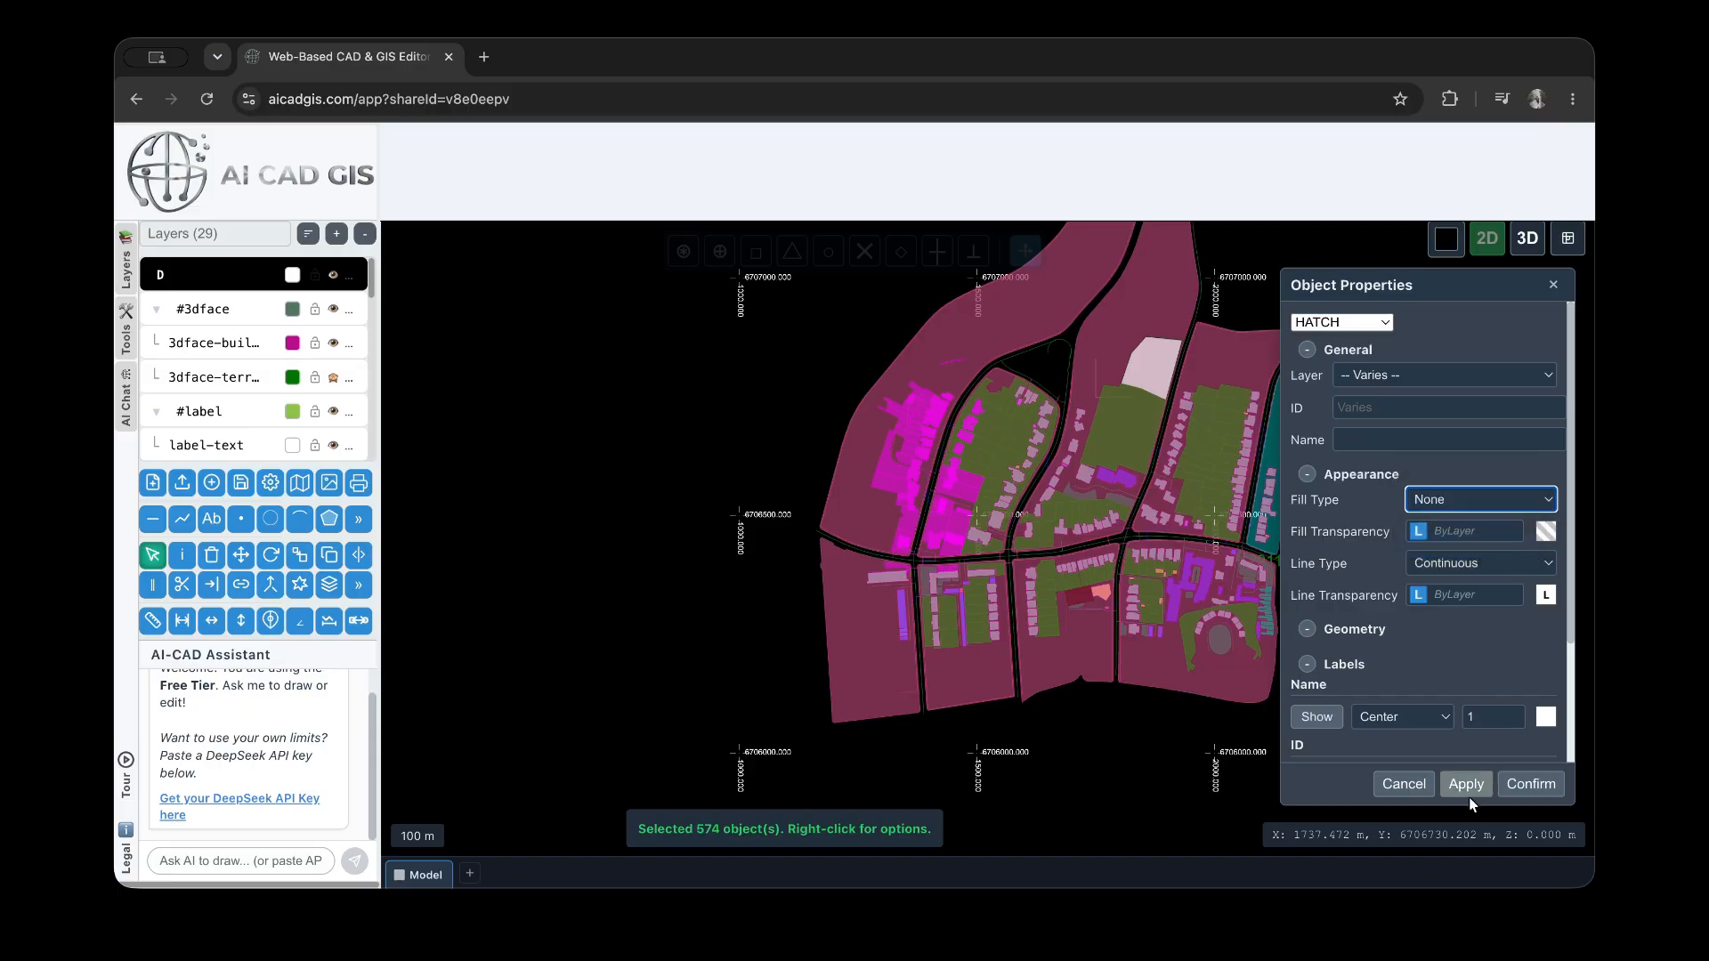
pyautogui.click(1466, 785)
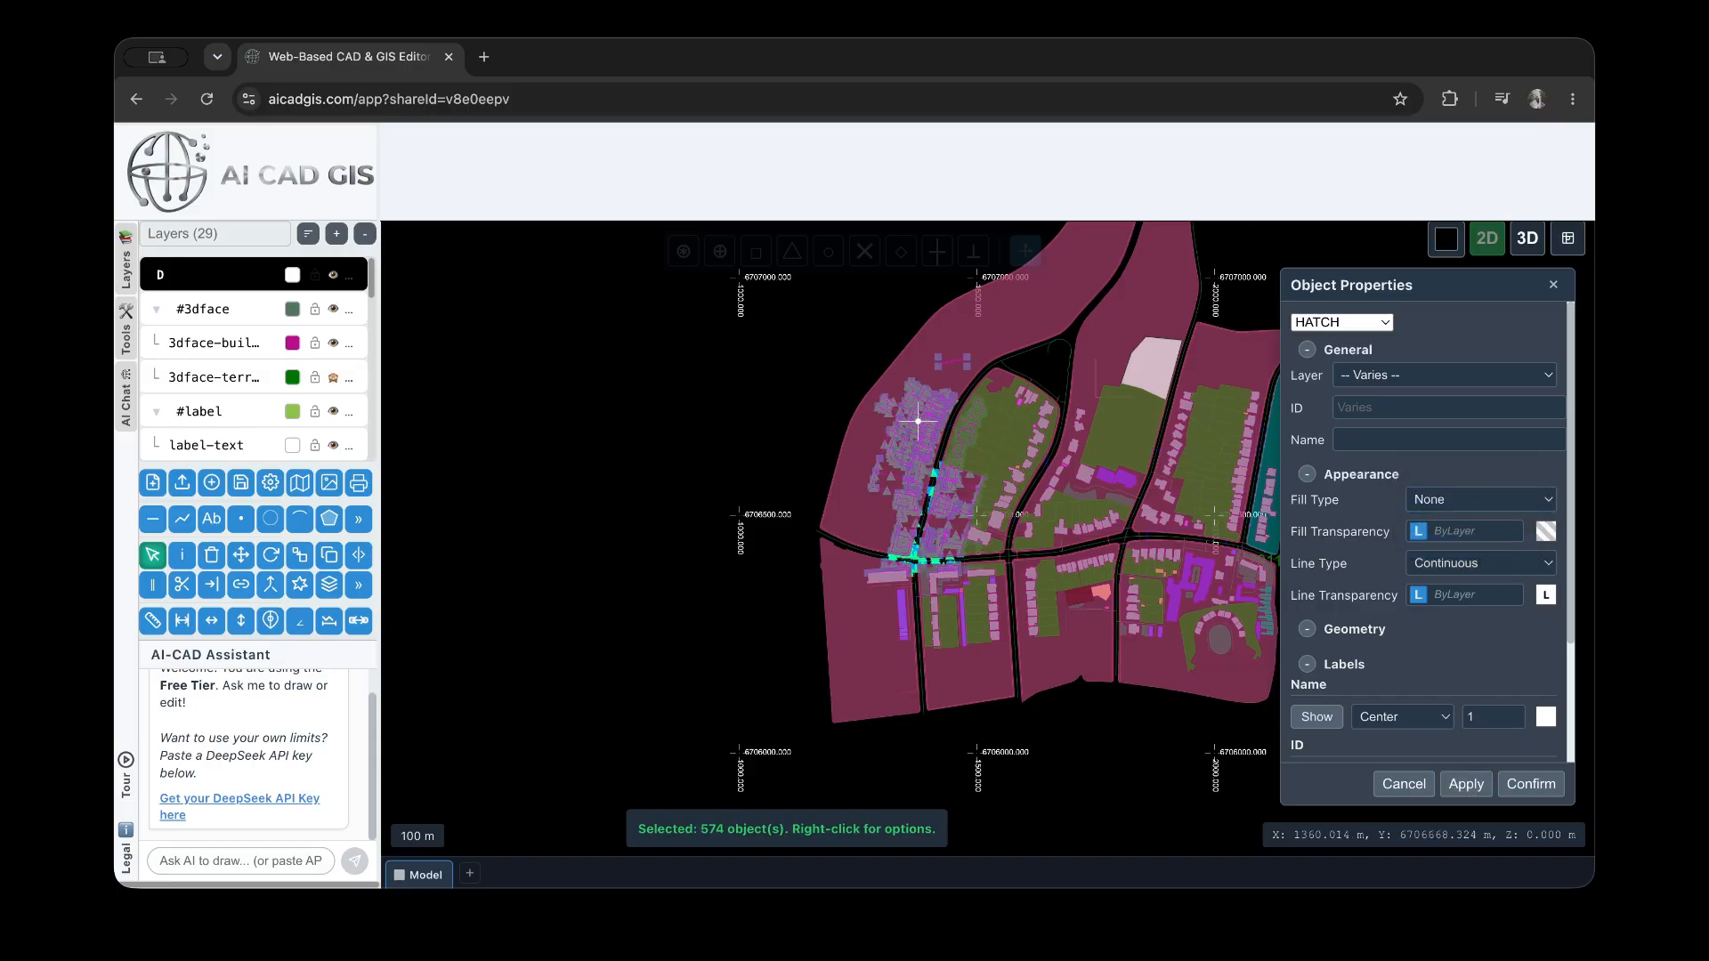
pyautogui.scroll(3, 963, 476)
pyautogui.scroll(2, 918, 421)
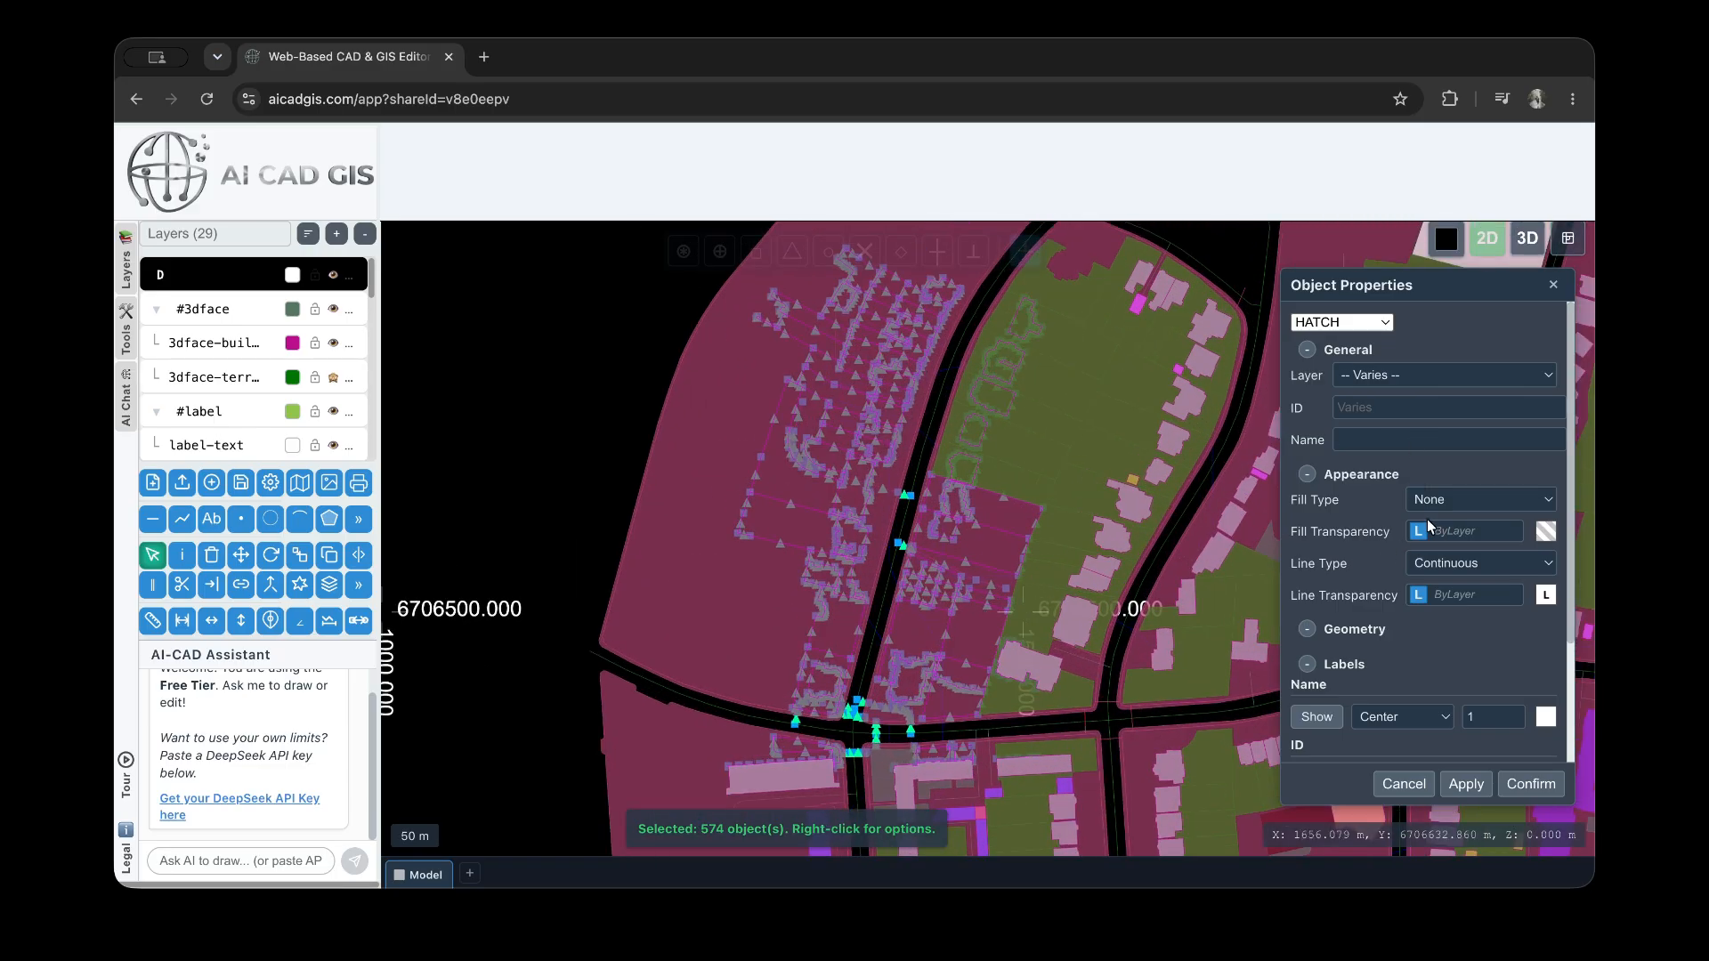
# Set the selected hatches' fill type to Hatch and their fill transparency to 0.6, applying each change
pyautogui.click(1454, 503)
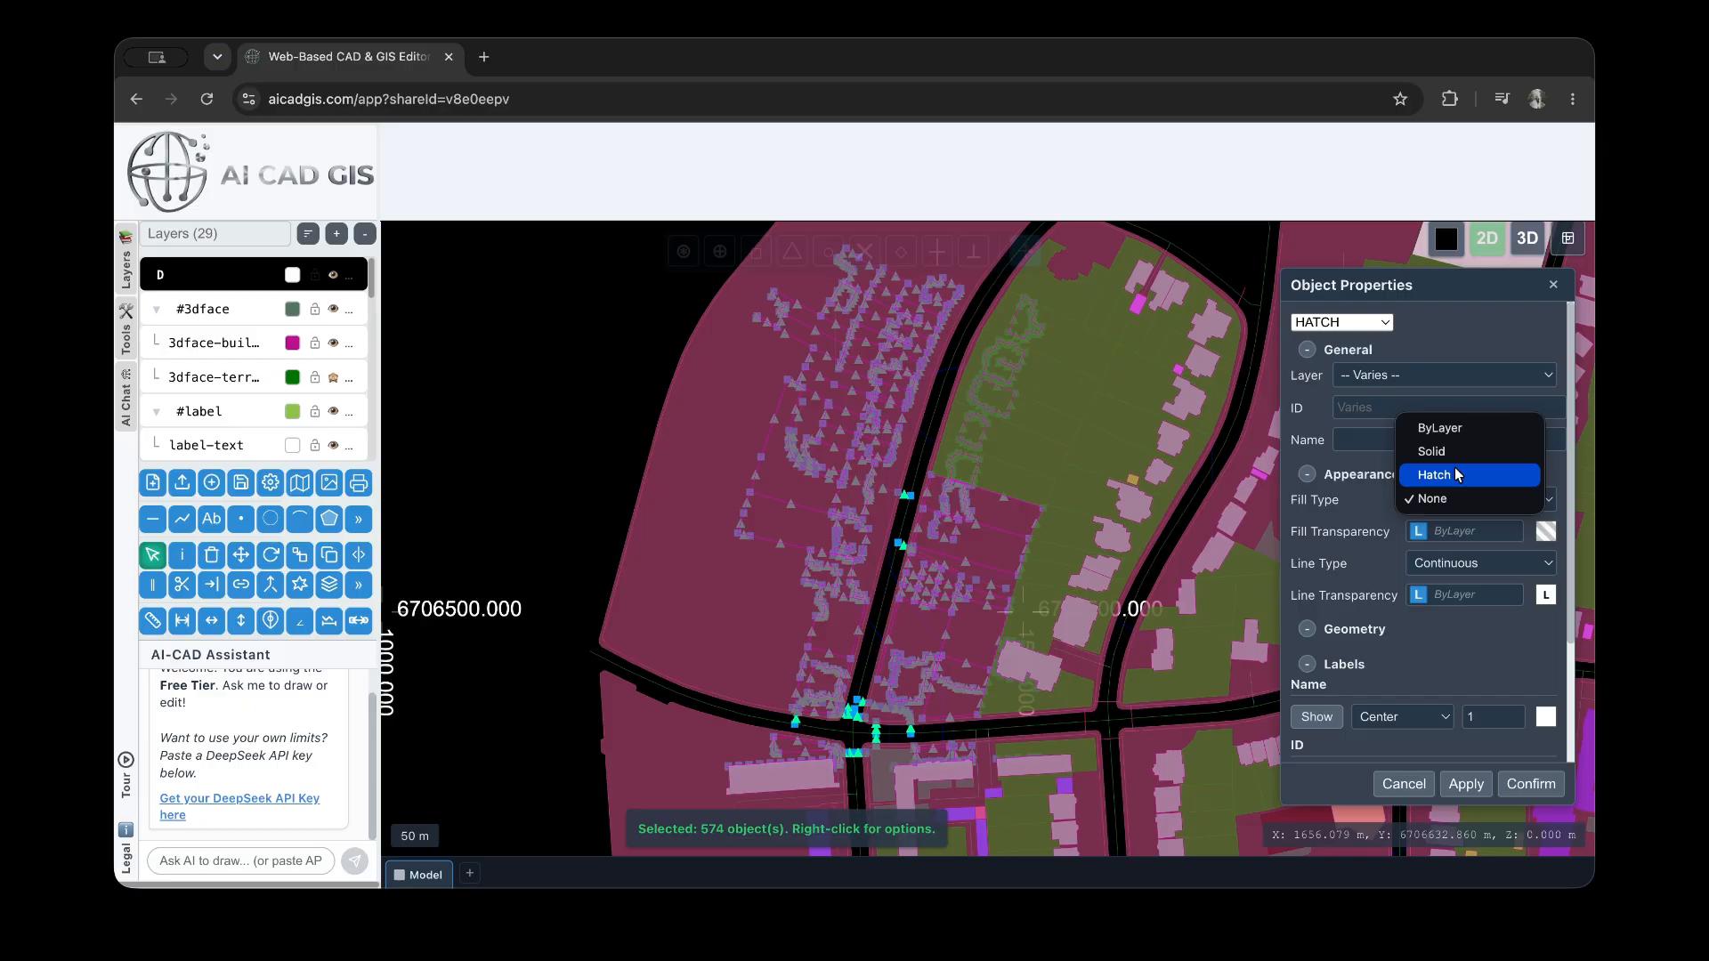
pyautogui.click(1458, 474)
pyautogui.click(1466, 784)
pyautogui.click(1421, 533)
pyautogui.click(1438, 539)
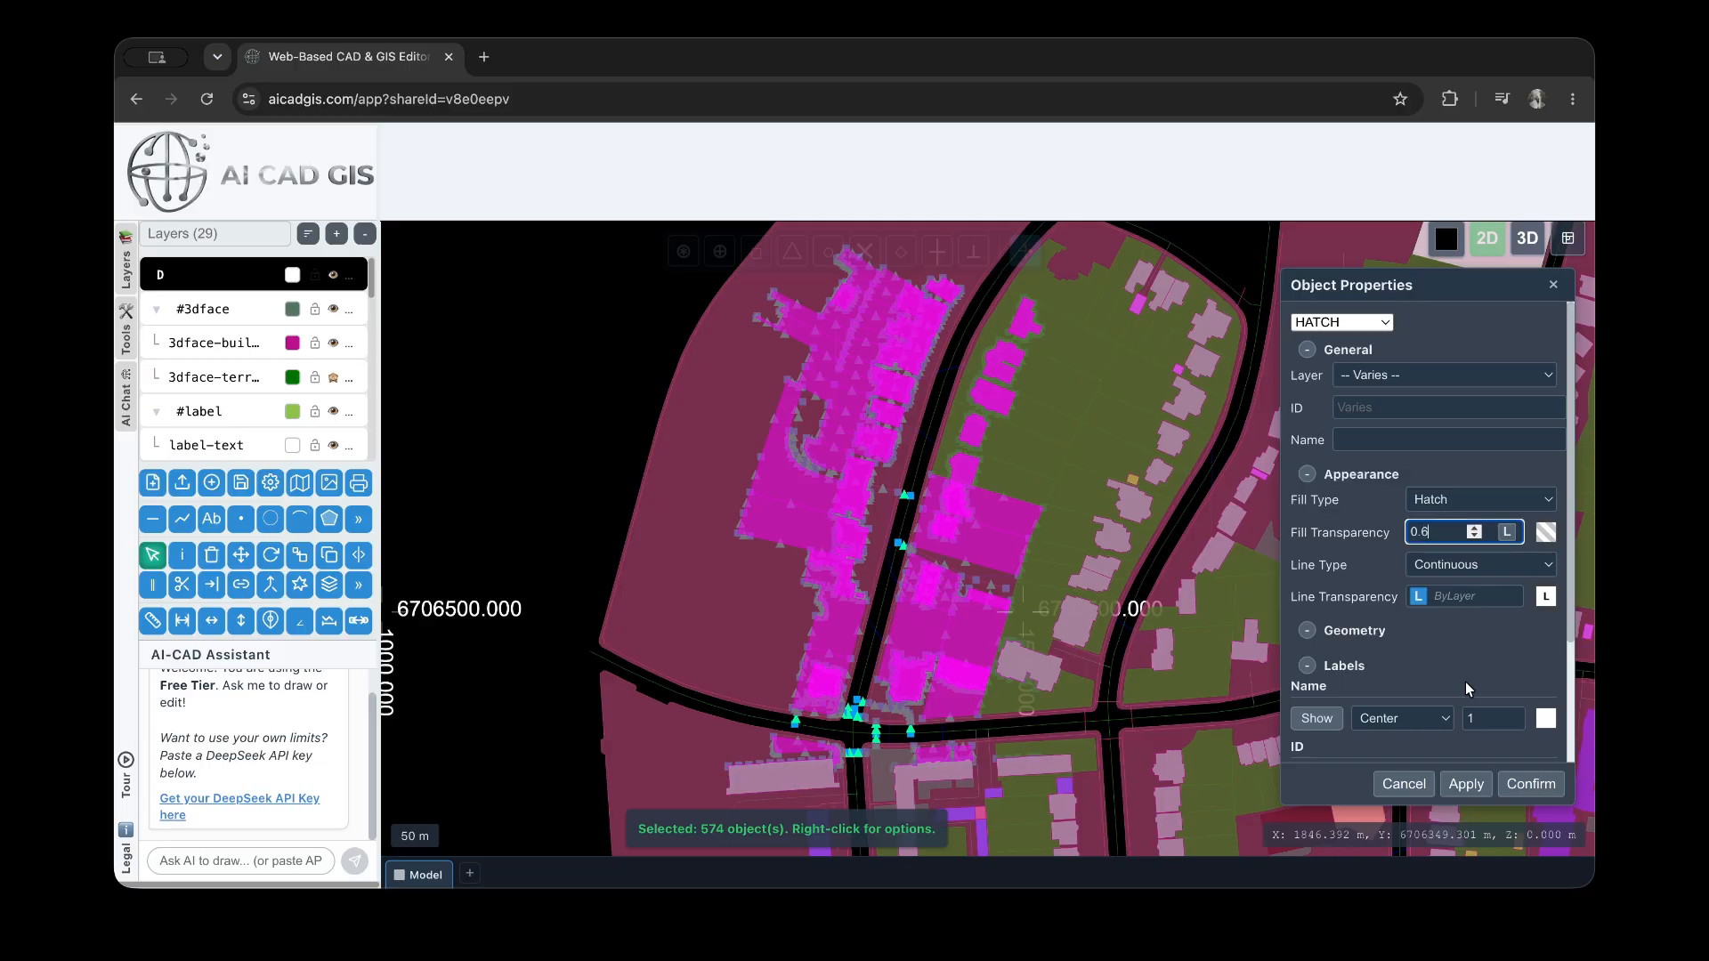
pyautogui.click(1474, 789)
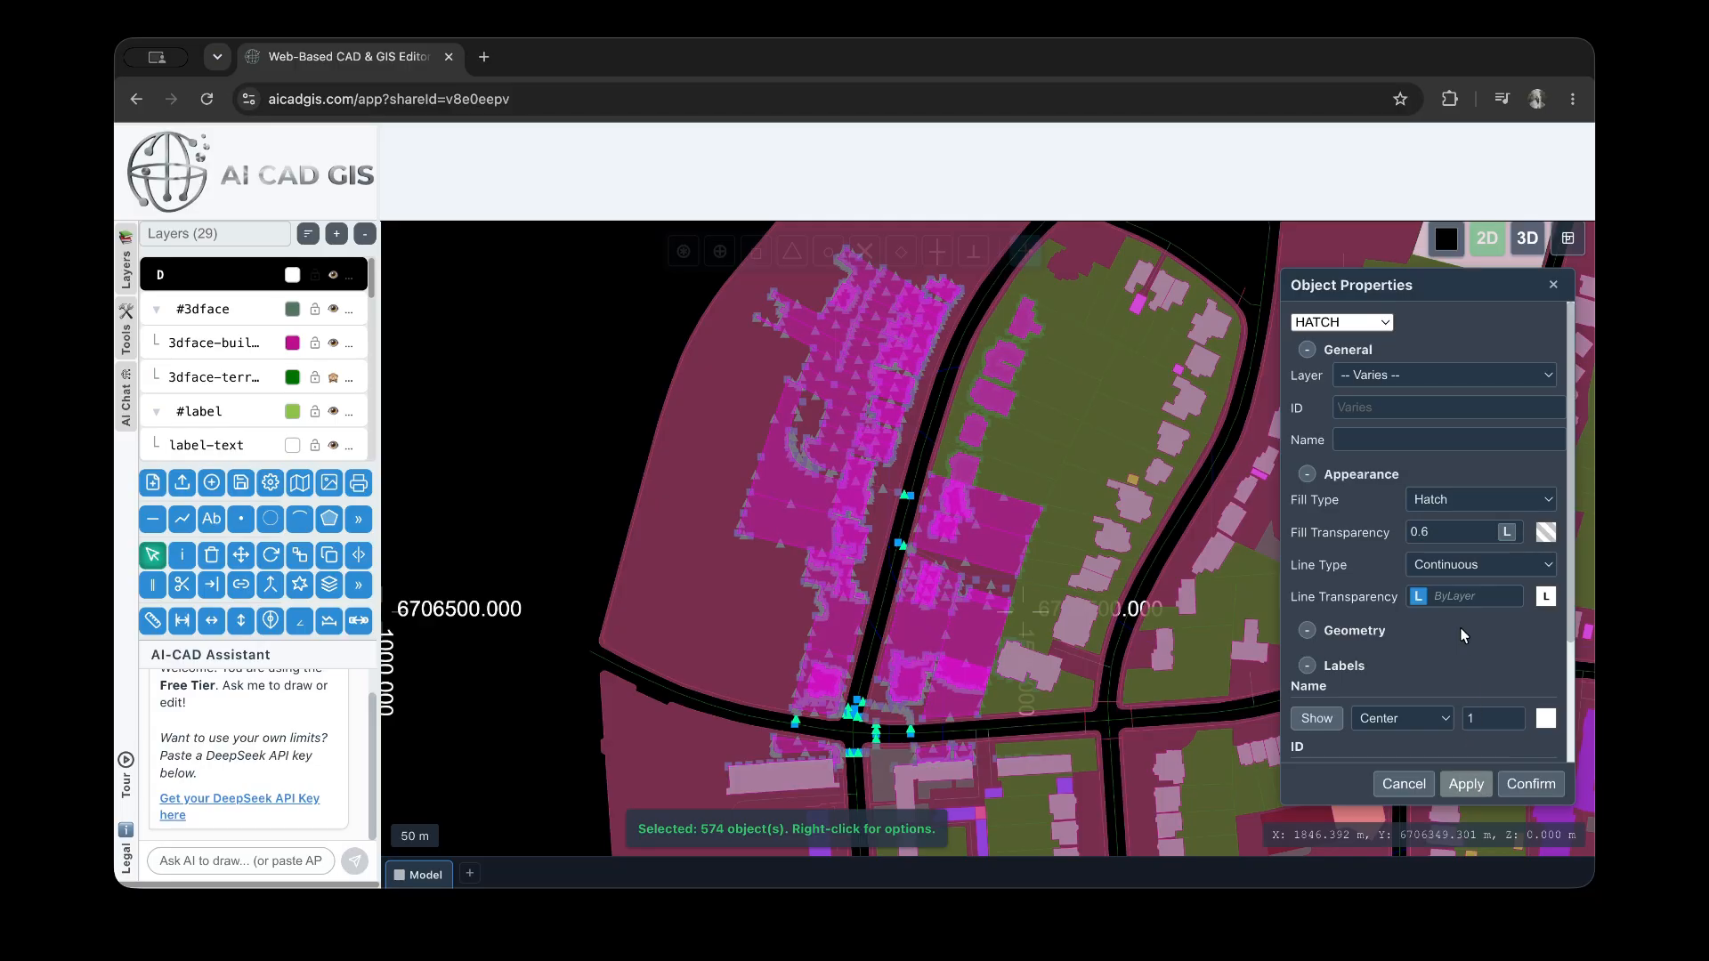
# Look over the hatches' line type options and label settings, collapsing the Geometry section
pyautogui.click(1451, 573)
pyautogui.click(1466, 613)
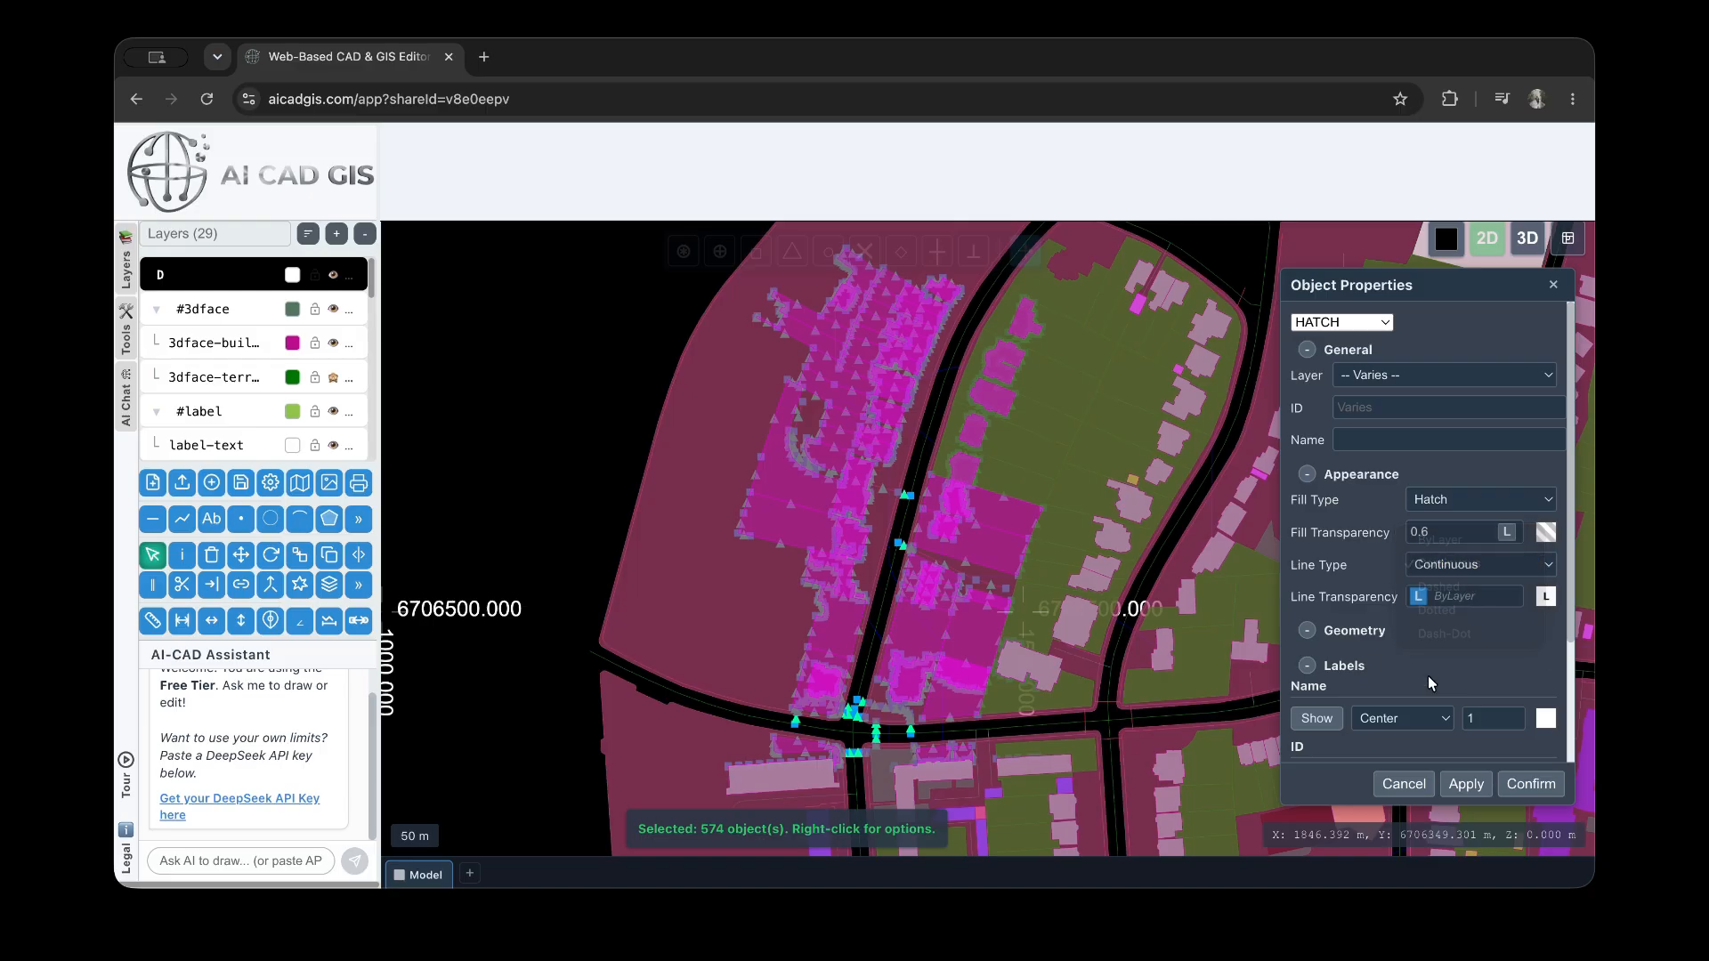
pyautogui.click(1307, 630)
pyautogui.scroll(-3, 1373, 623)
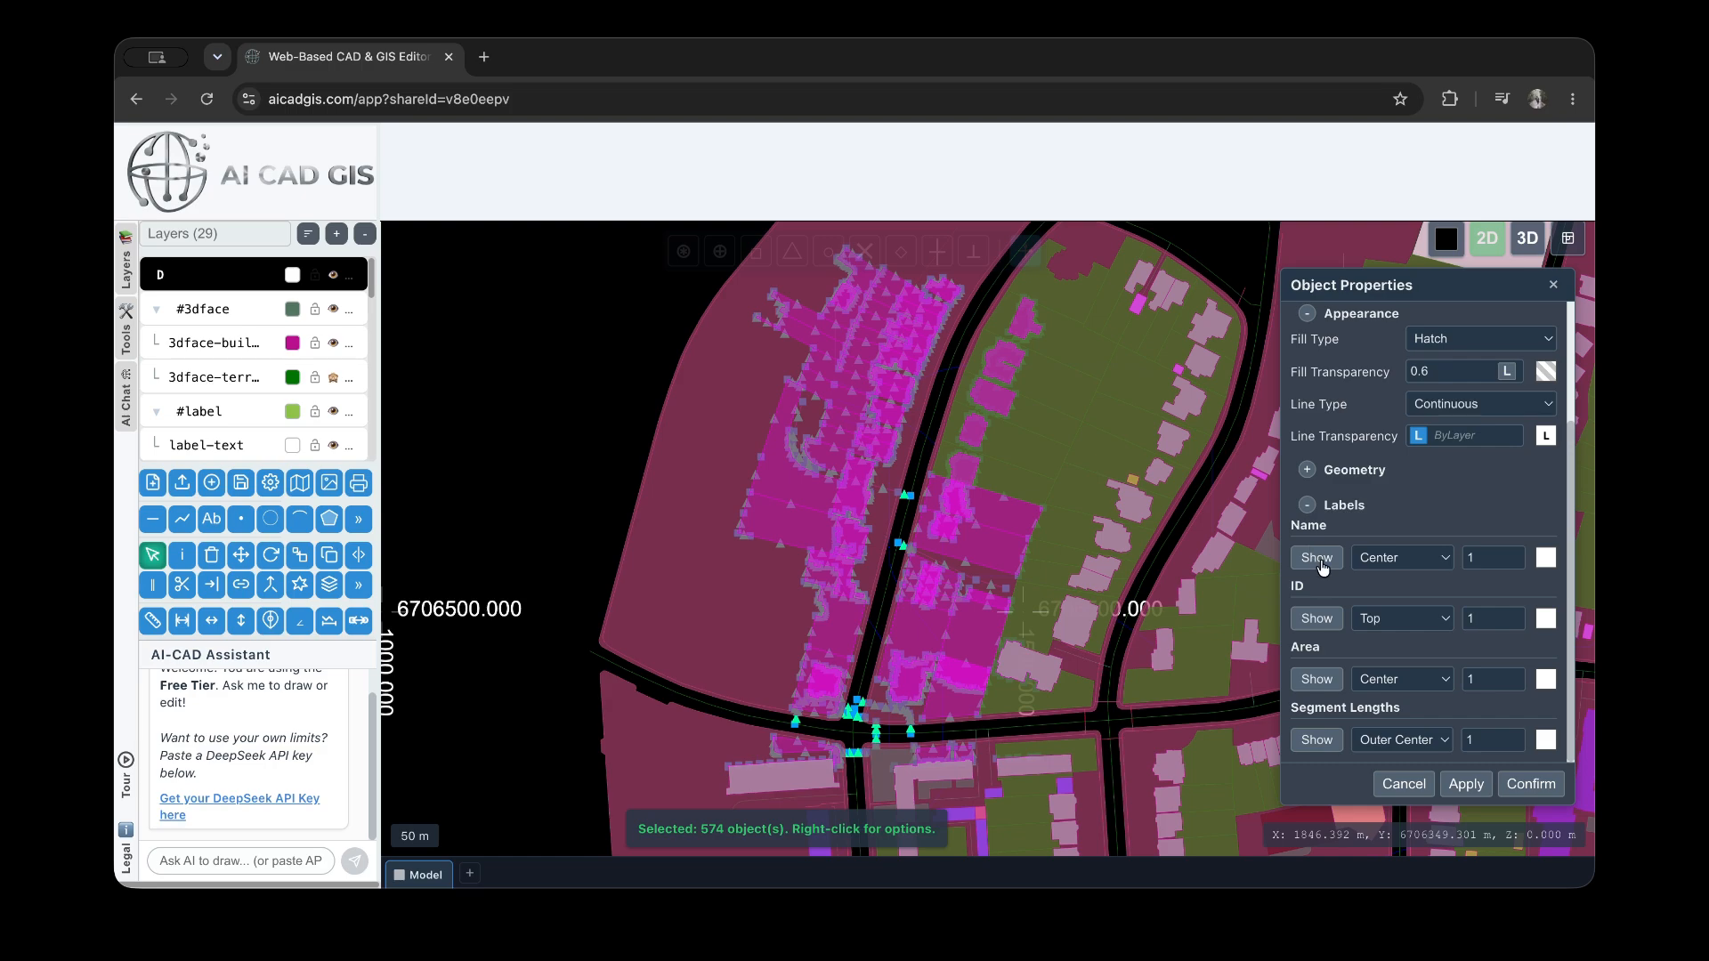
pyautogui.scroll(5, 1348, 551)
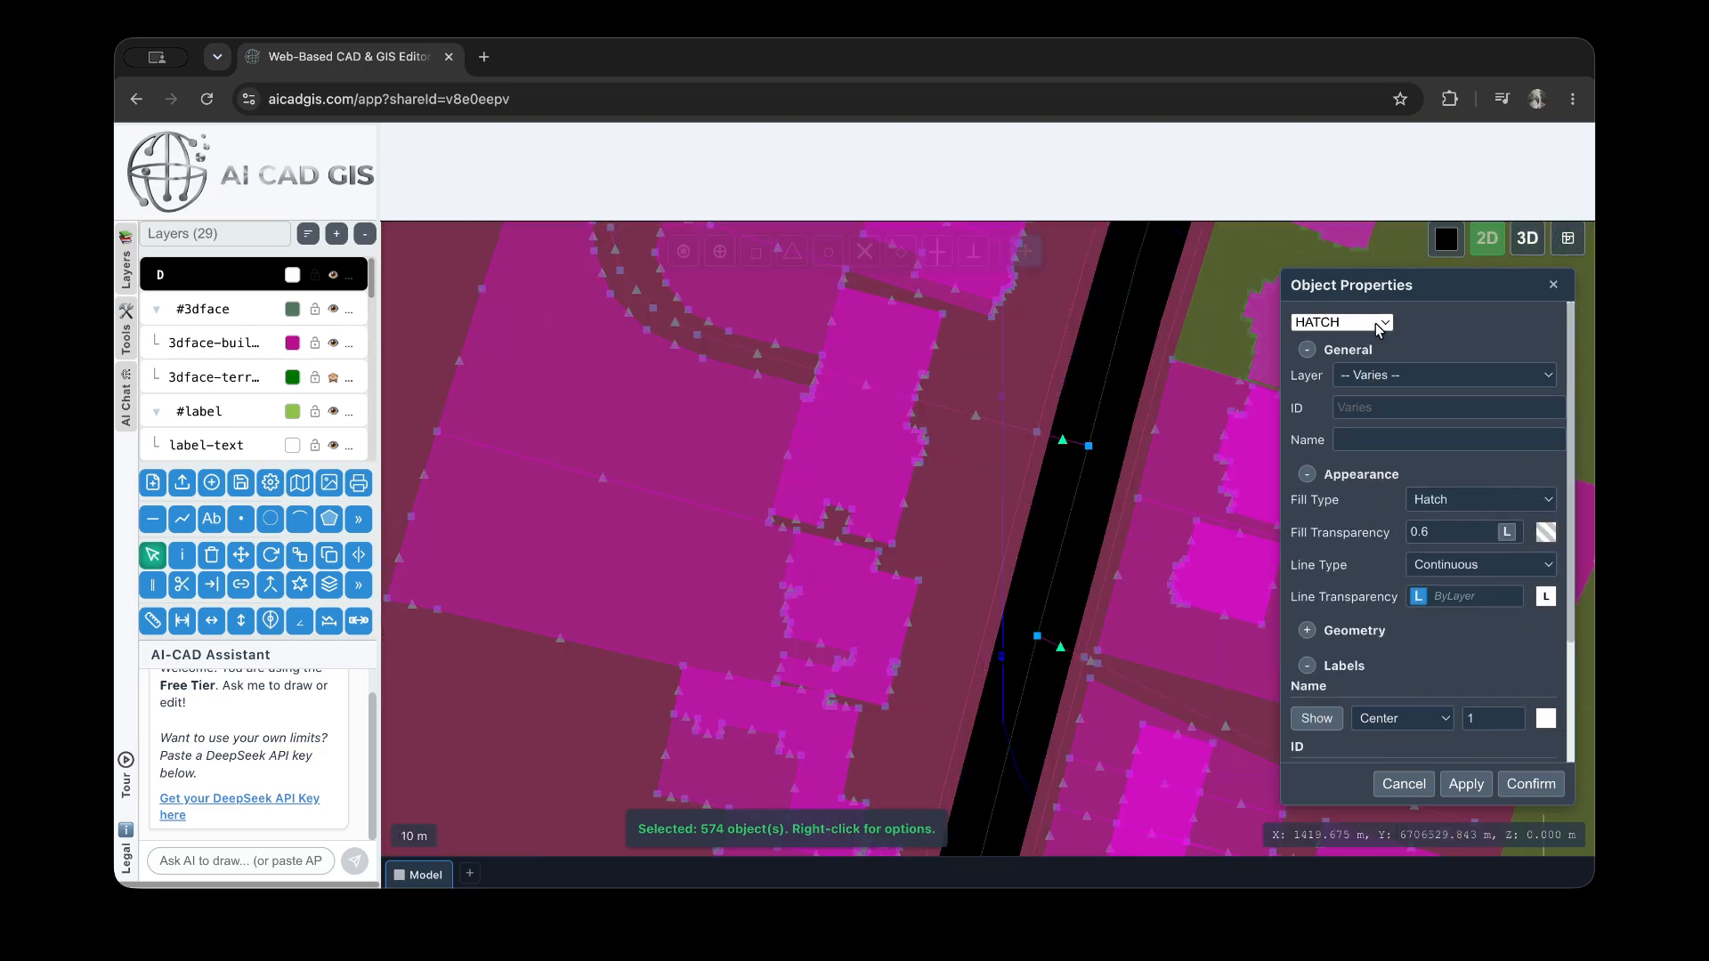
# Filter the selection to LWPOLYLINE and show the polylines' Name and ID labels, applying the change
pyautogui.click(1327, 325)
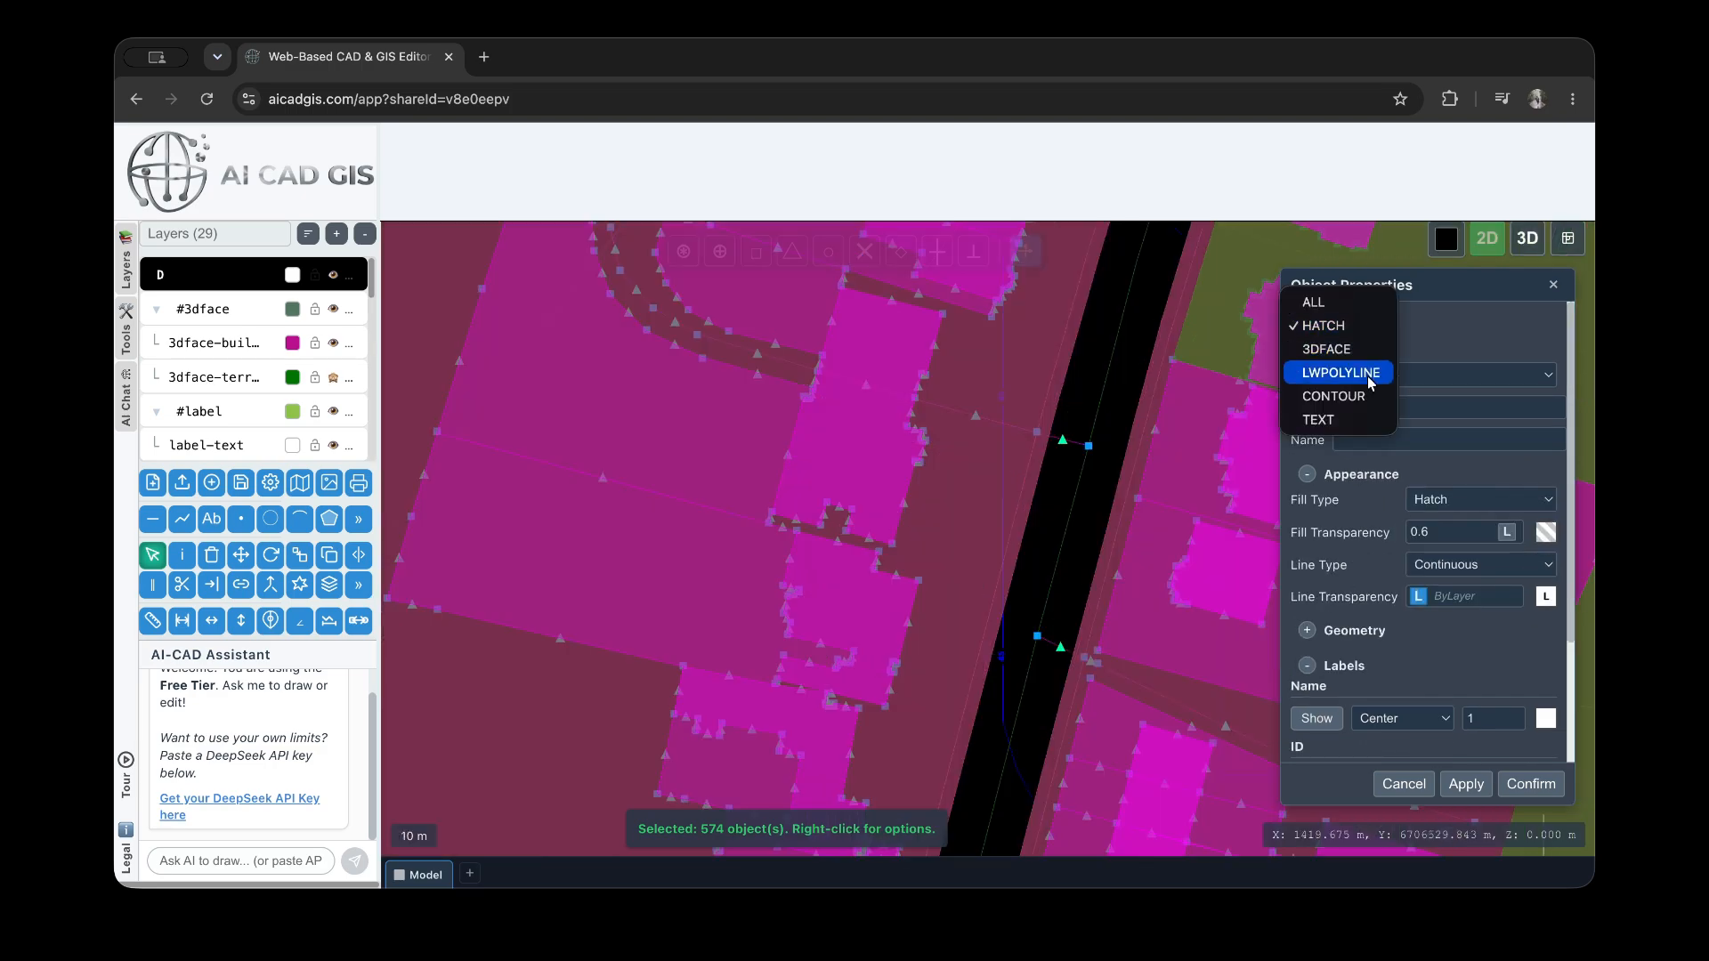
pyautogui.click(1341, 372)
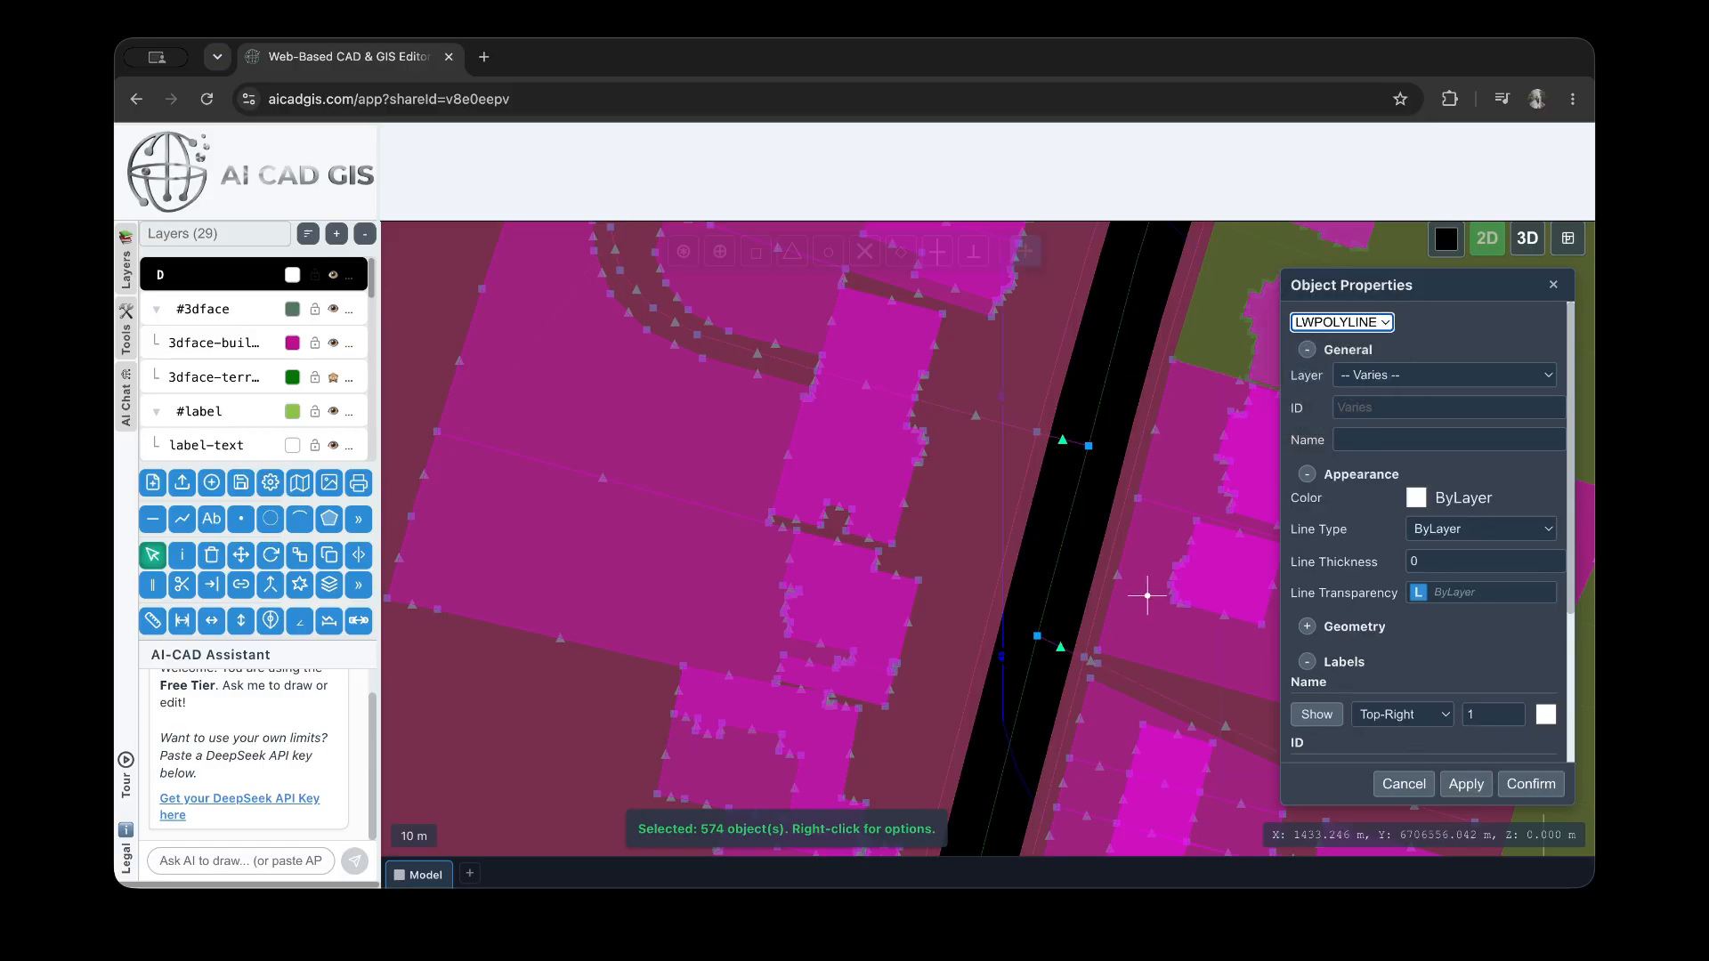
pyautogui.scroll(-2, 1064, 532)
pyautogui.scroll(-2, 1414, 574)
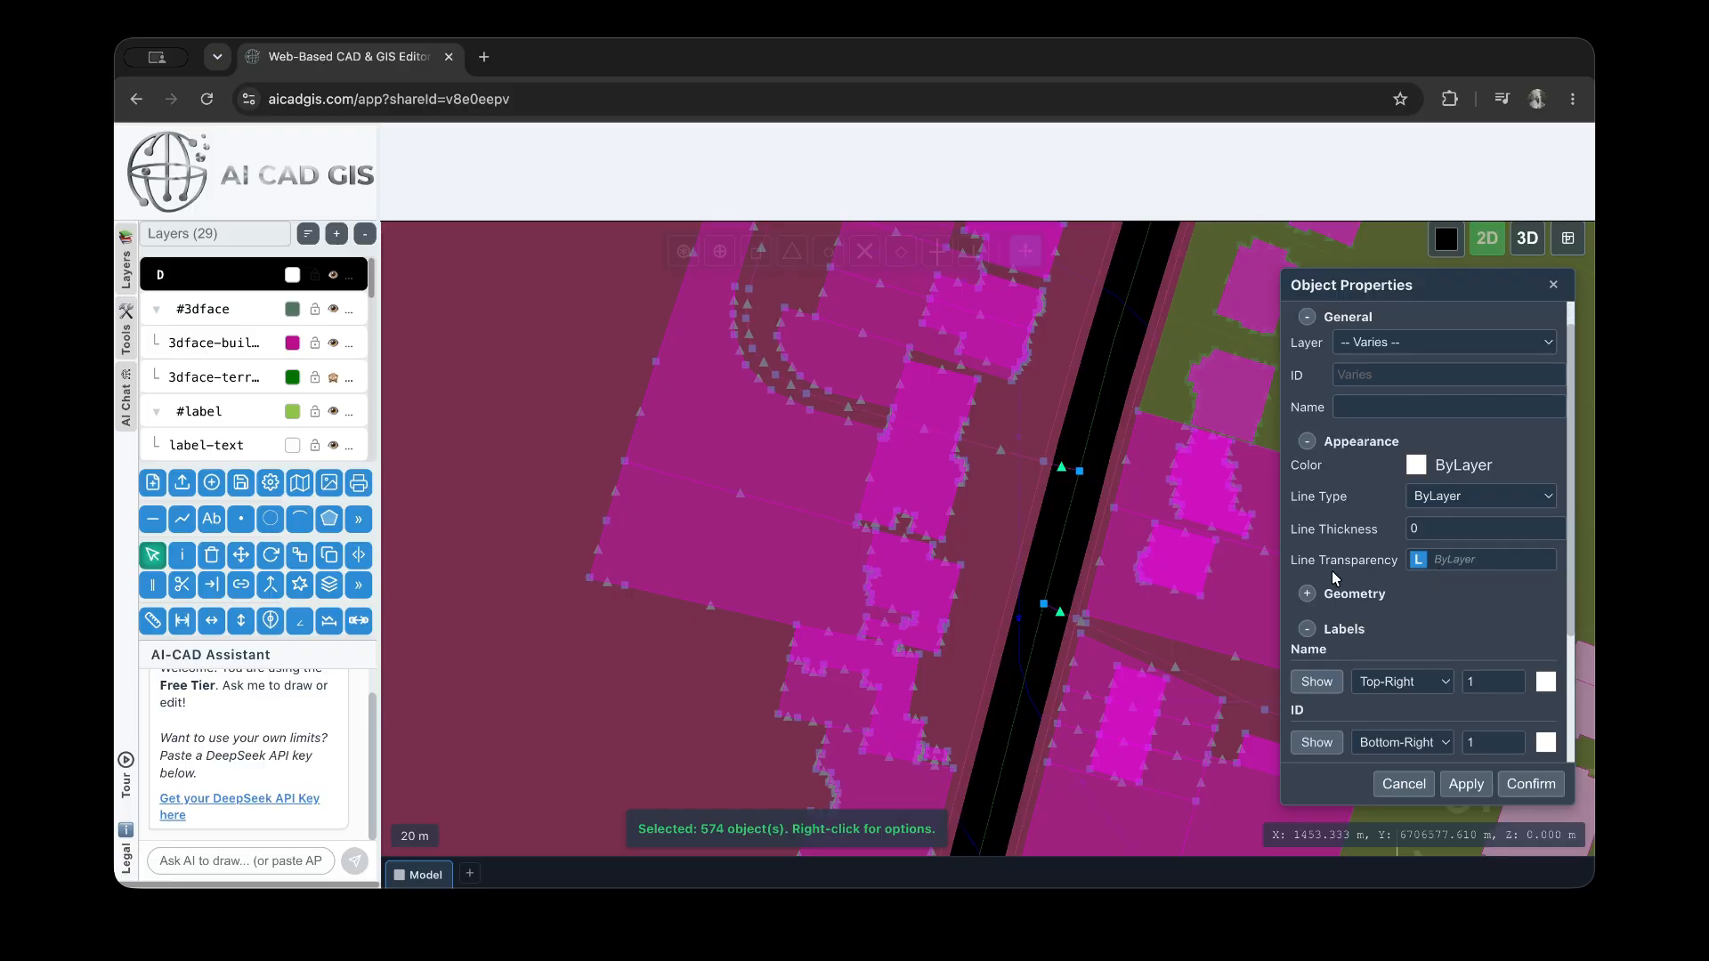
pyautogui.click(1314, 655)
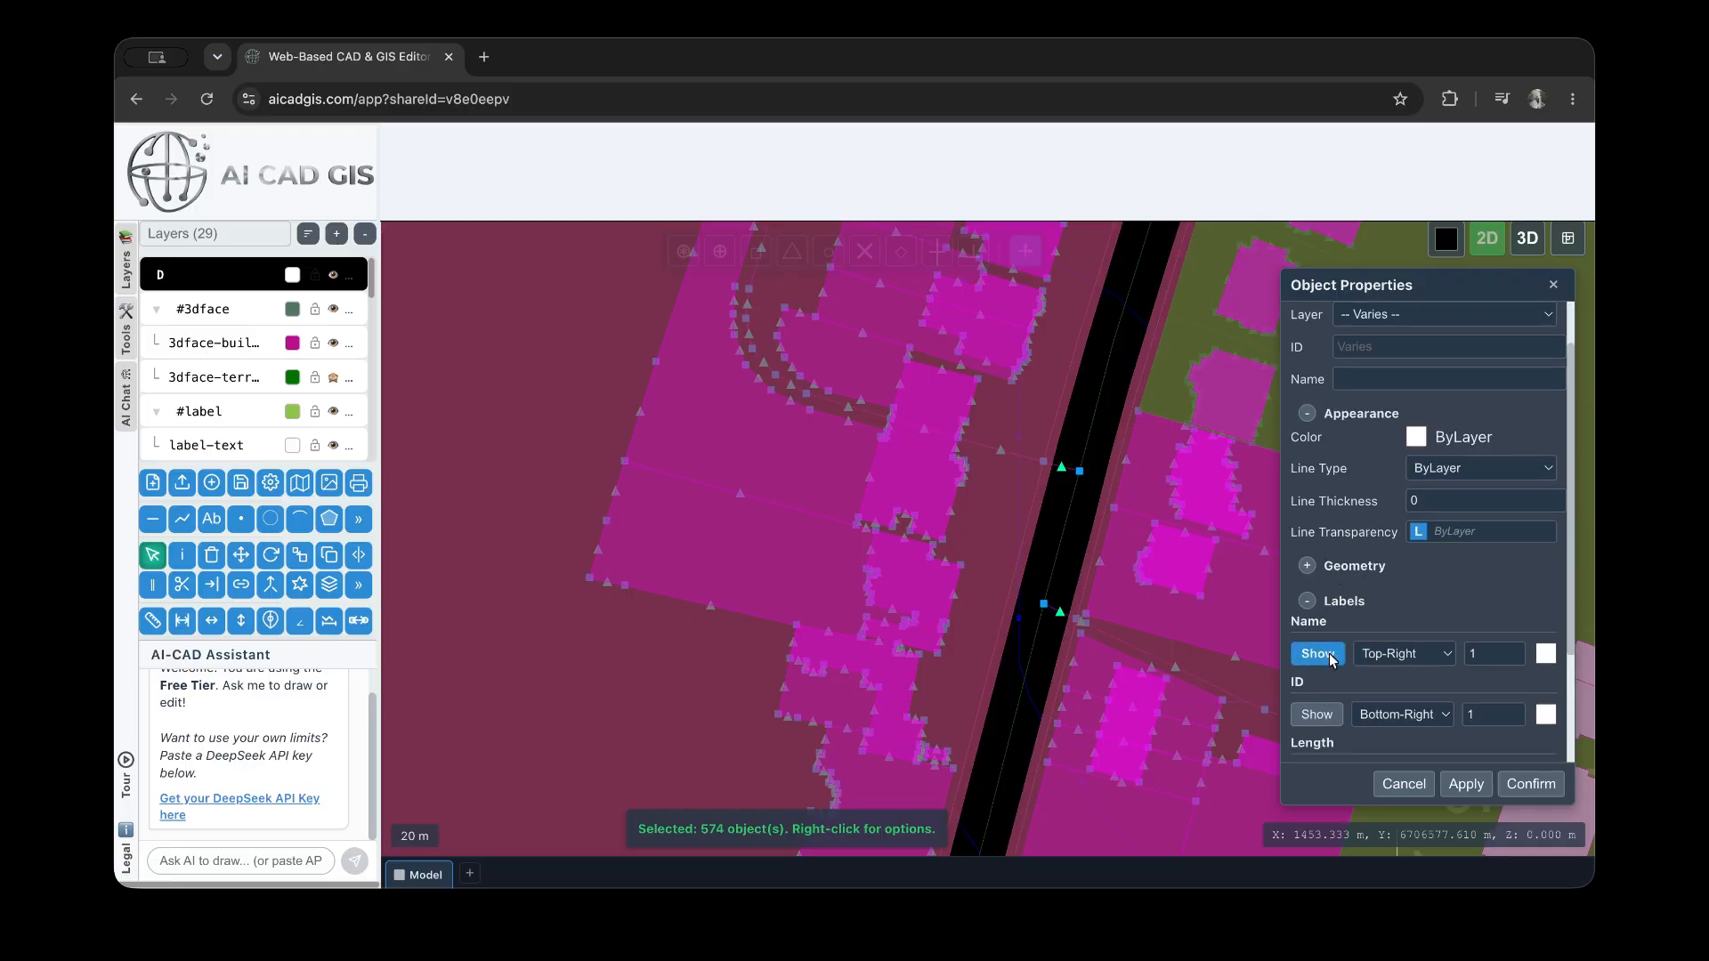
pyautogui.click(1318, 714)
pyautogui.click(1465, 783)
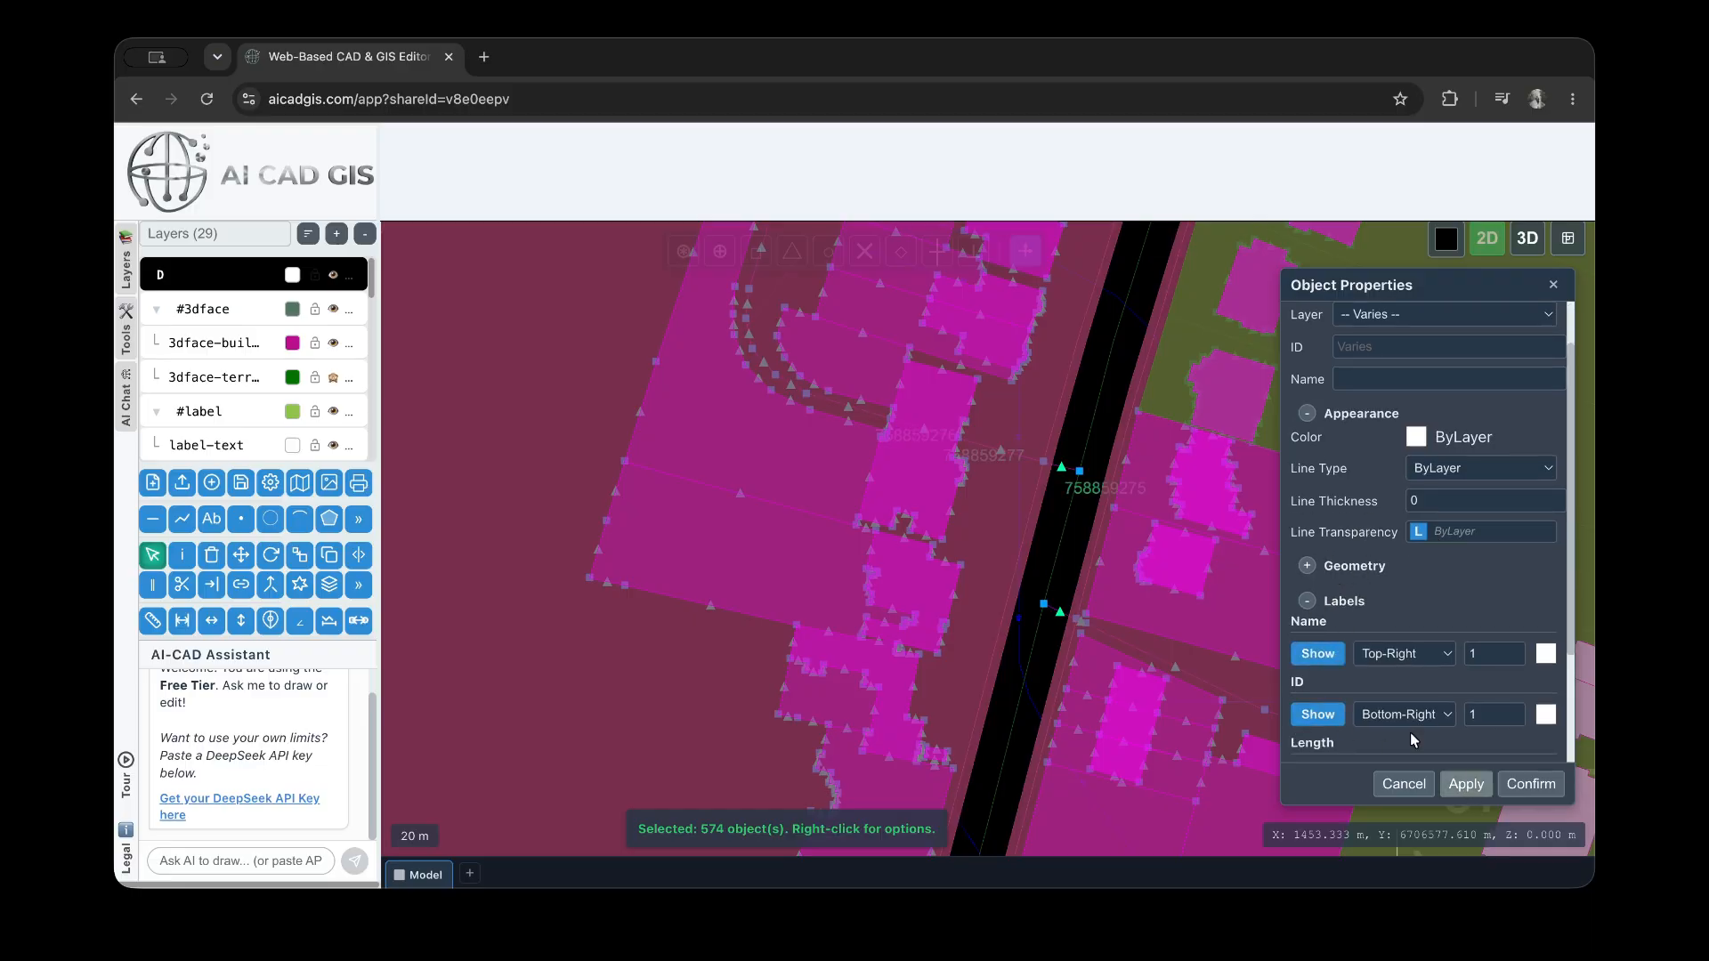
pyautogui.scroll(5, 1067, 457)
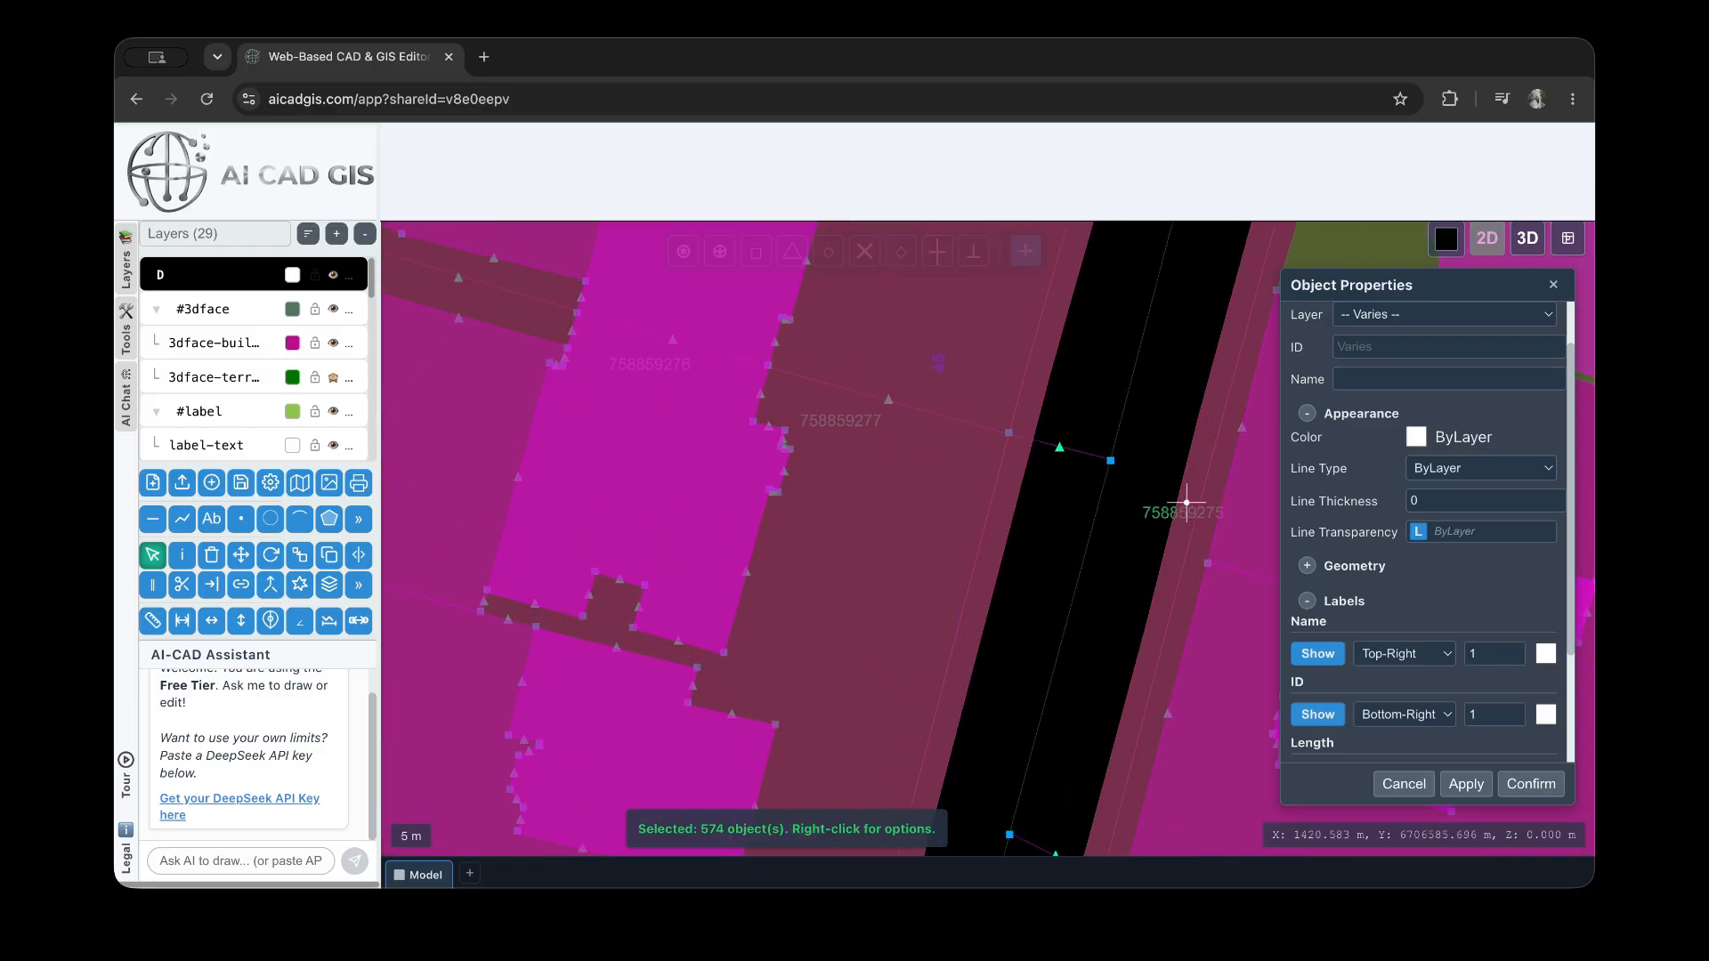
# Turn off the polylines' Name and ID labels, apply the change and open the object type filter
pyautogui.scroll(-3, 1353, 481)
pyautogui.click(1317, 543)
pyautogui.click(1331, 609)
pyautogui.click(1466, 784)
pyautogui.scroll(4, 1378, 552)
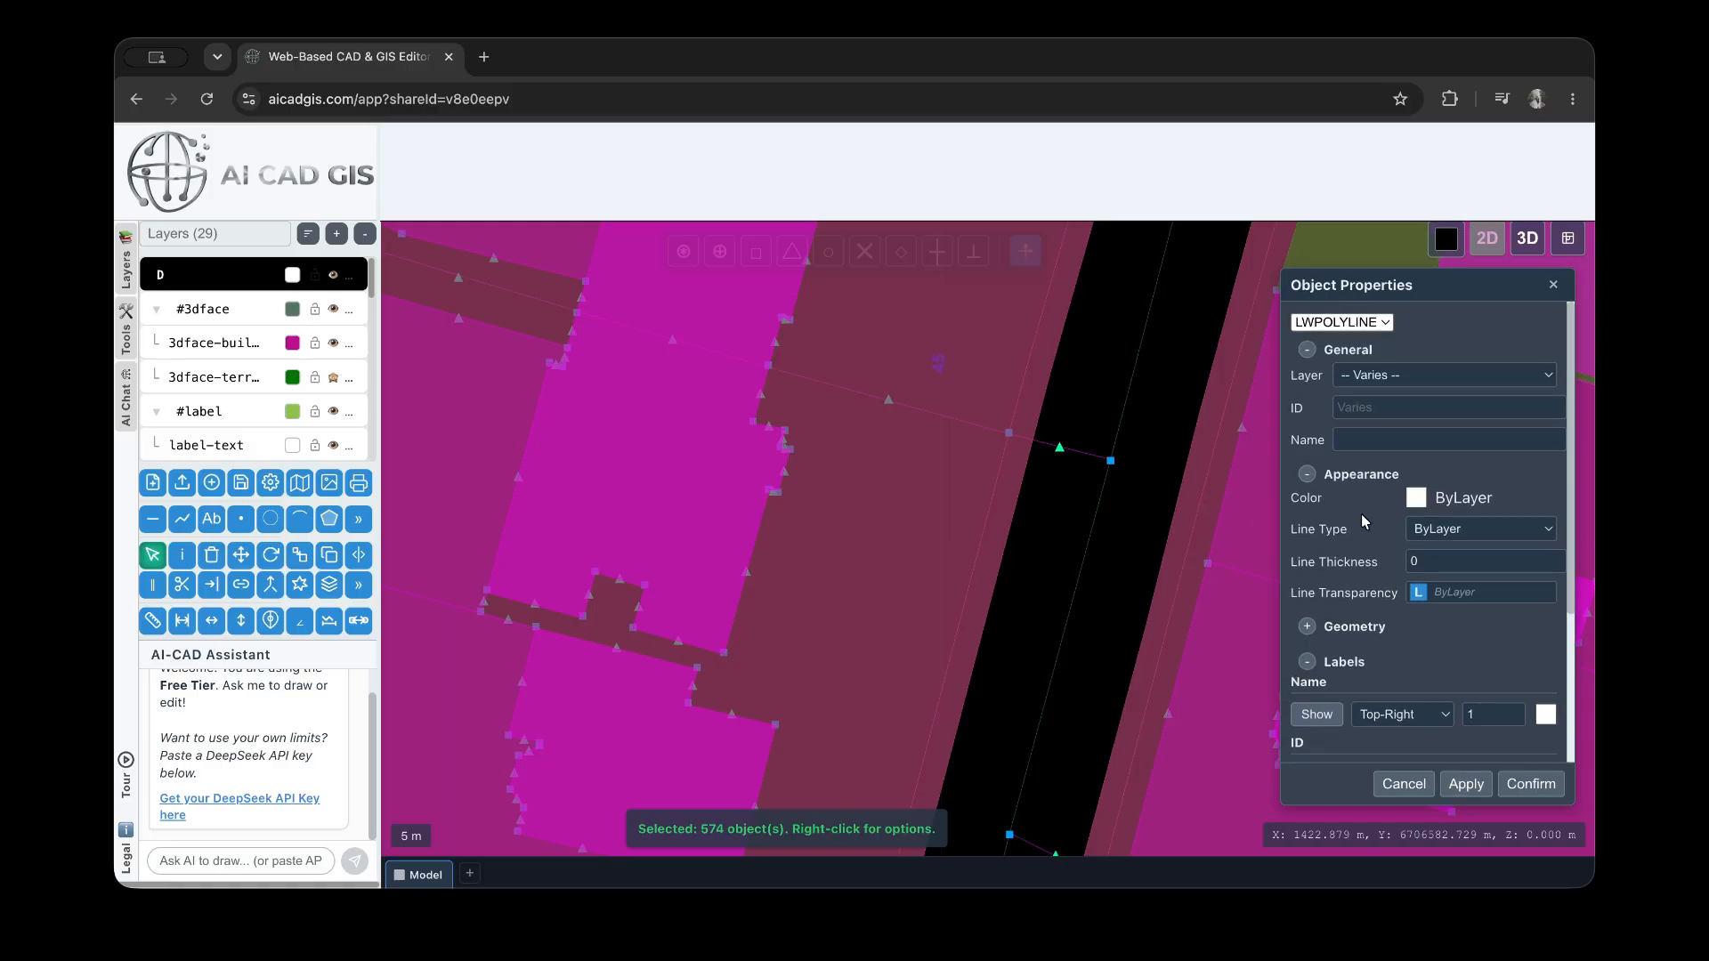
pyautogui.click(1355, 324)
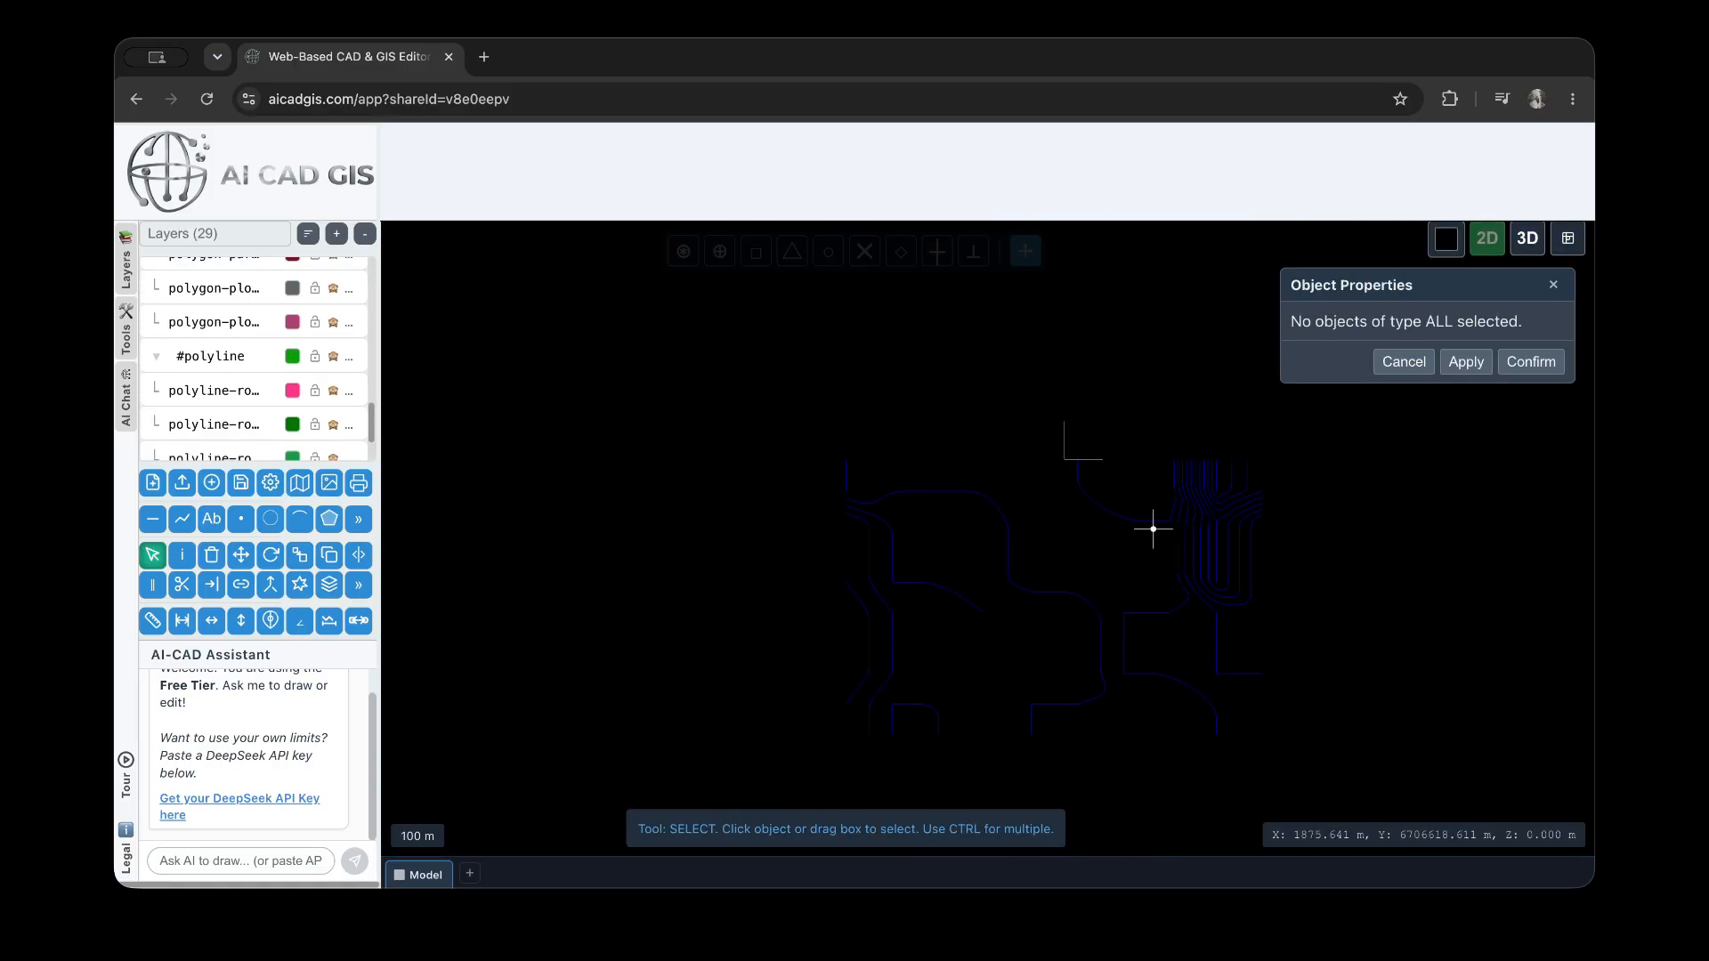
# Select a single contour line on the Contours layer for property editing
pyautogui.scroll(10, 1190, 515)
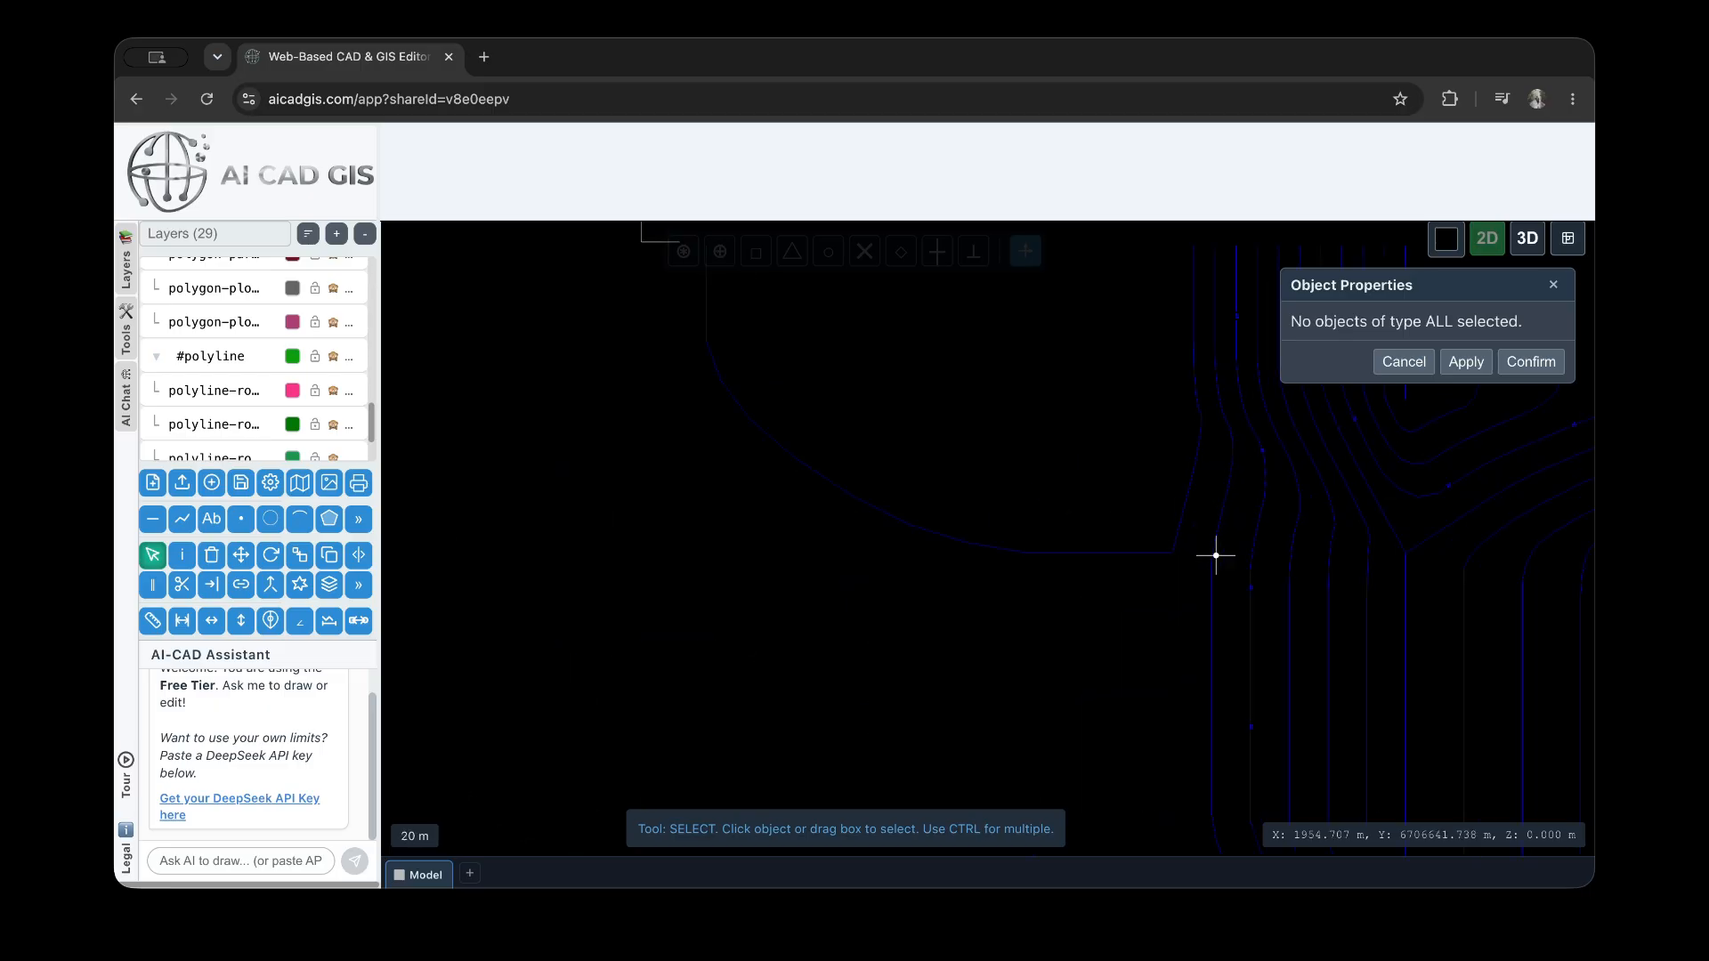
pyautogui.moveTo(1093, 602); pyautogui.dragTo(888, 656, button='middle')
pyautogui.scroll(6, 1022, 424)
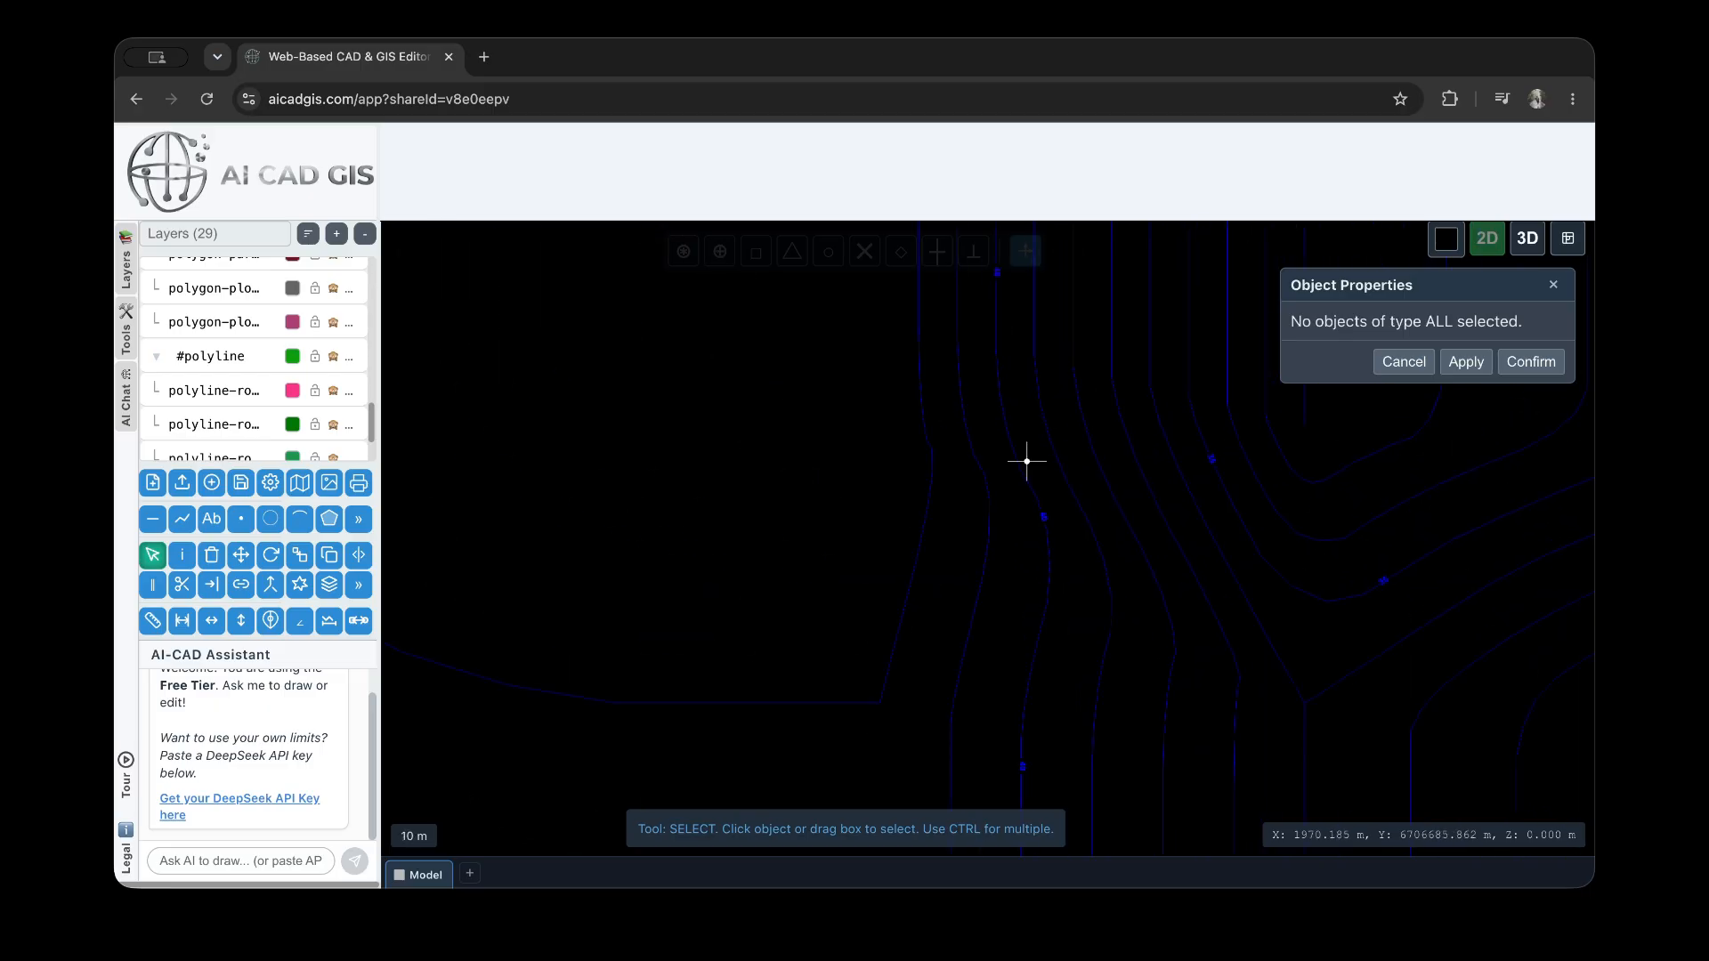
pyautogui.click(1026, 461)
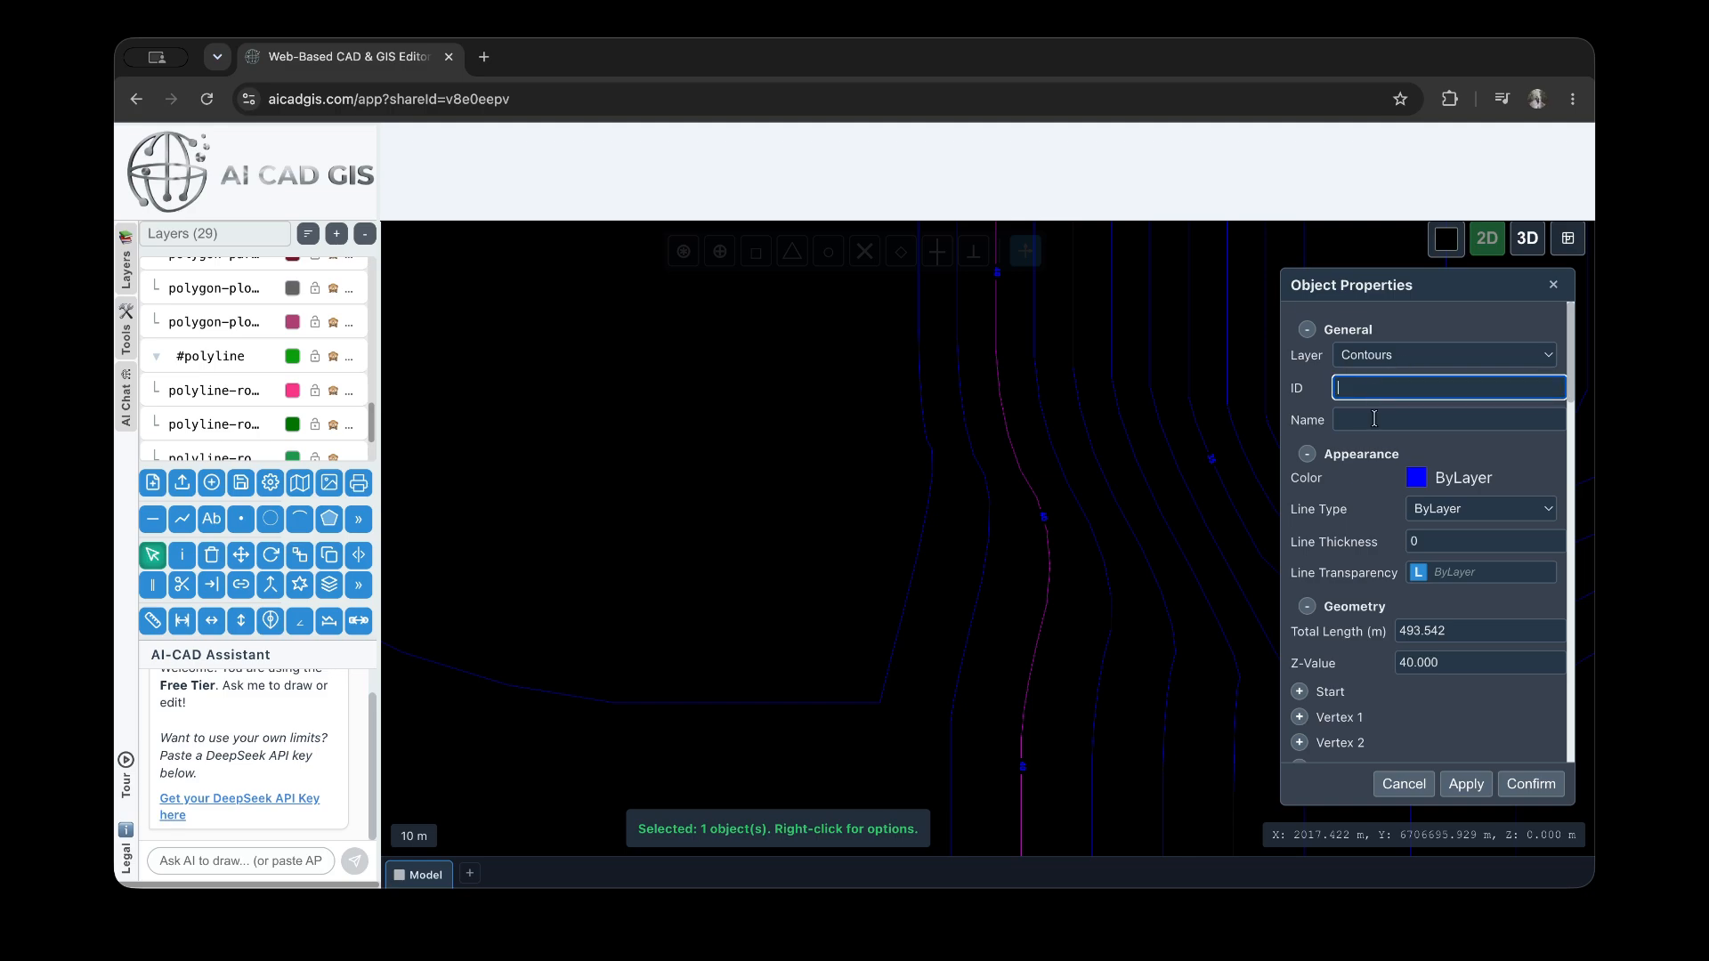
# Set the selected contour's line type to Dashed and apply it
pyautogui.scroll(-1, 1470, 504)
pyautogui.click(1477, 478)
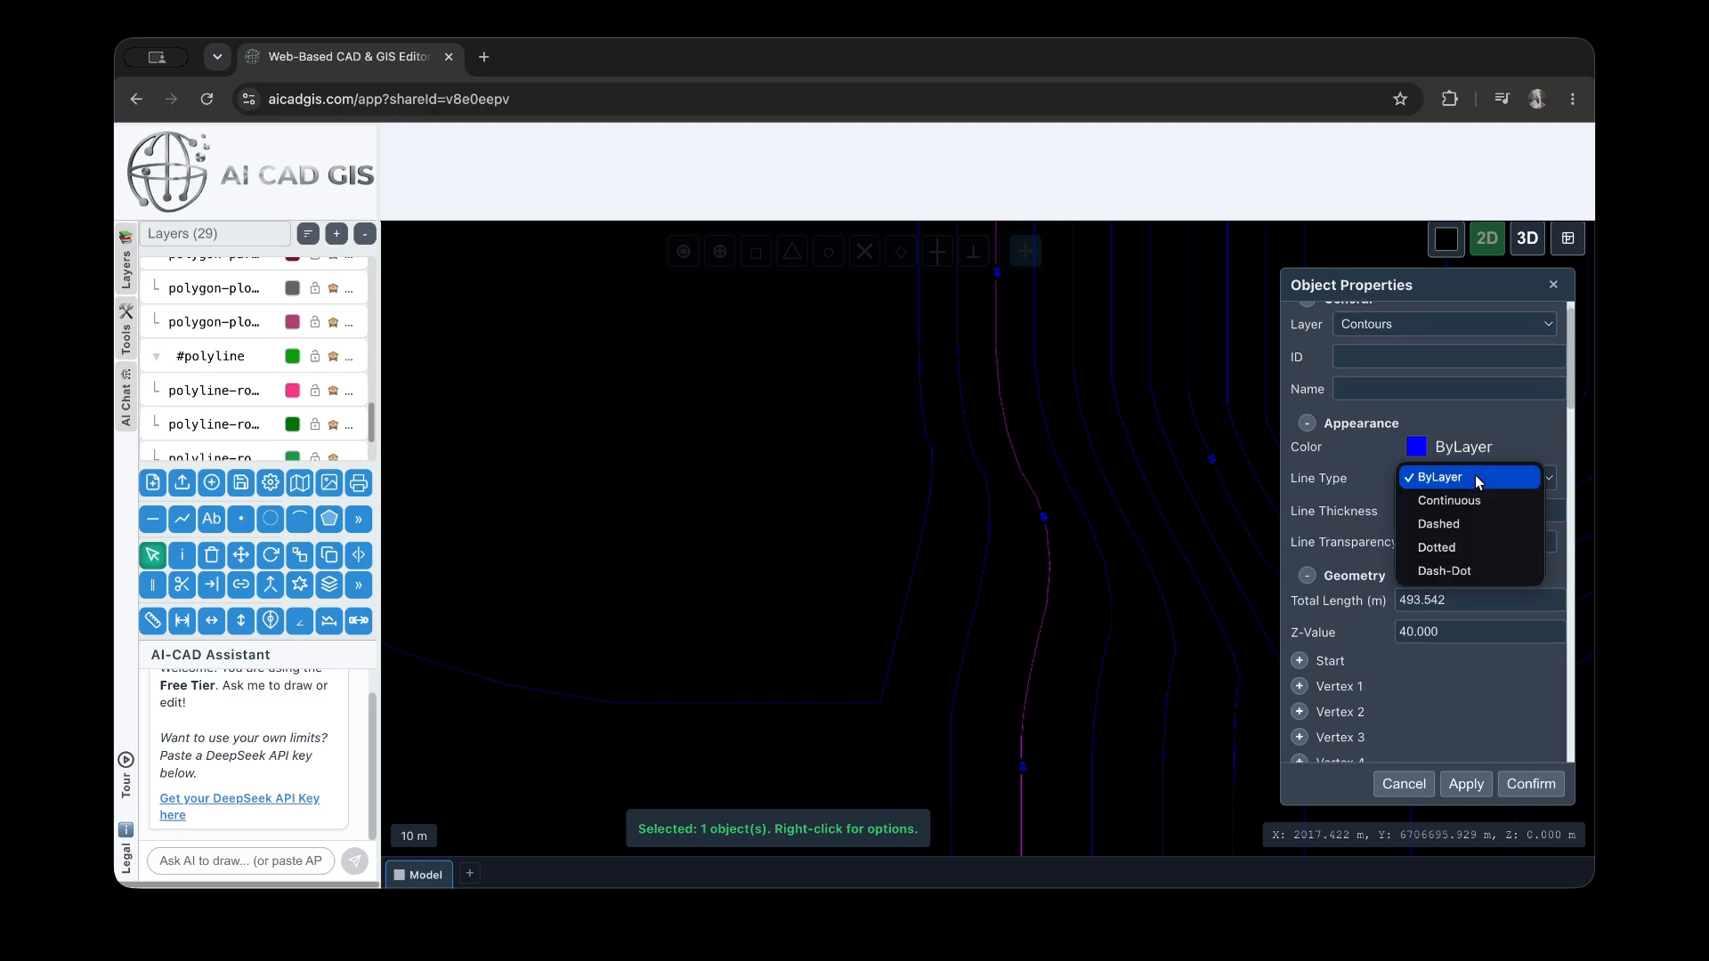
pyautogui.click(1470, 533)
pyautogui.click(1466, 784)
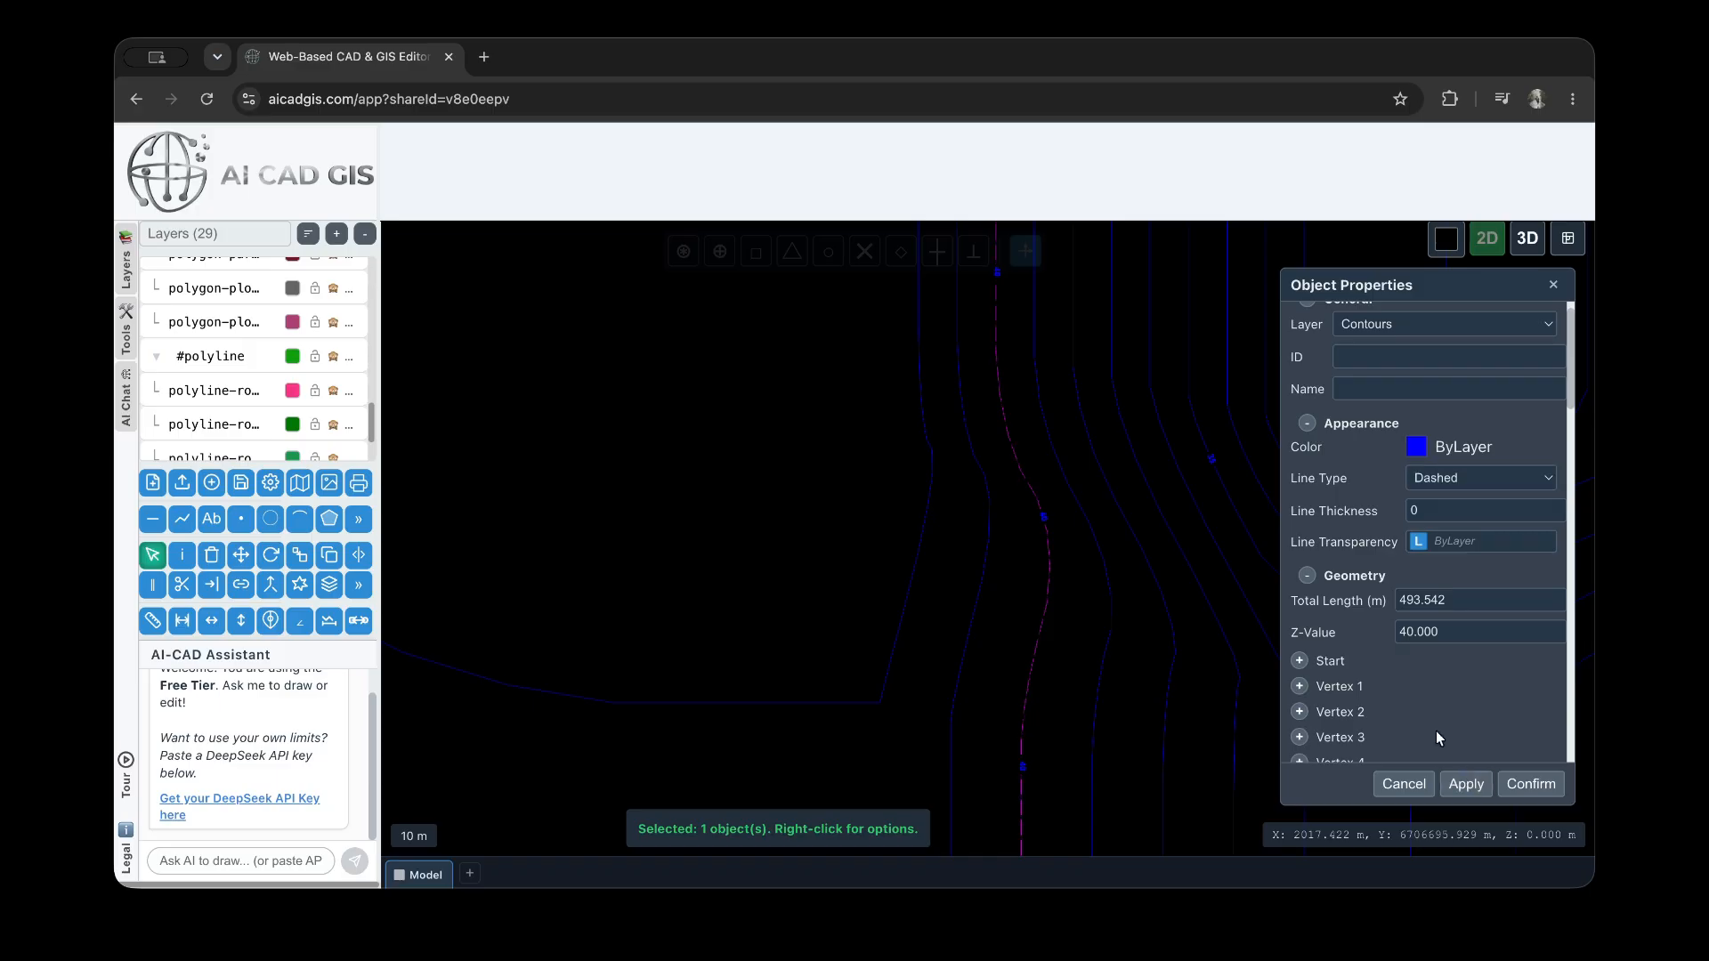
# Switch the contour's line type to Continuous, return it to ByLayer and apply it
pyautogui.click(1478, 479)
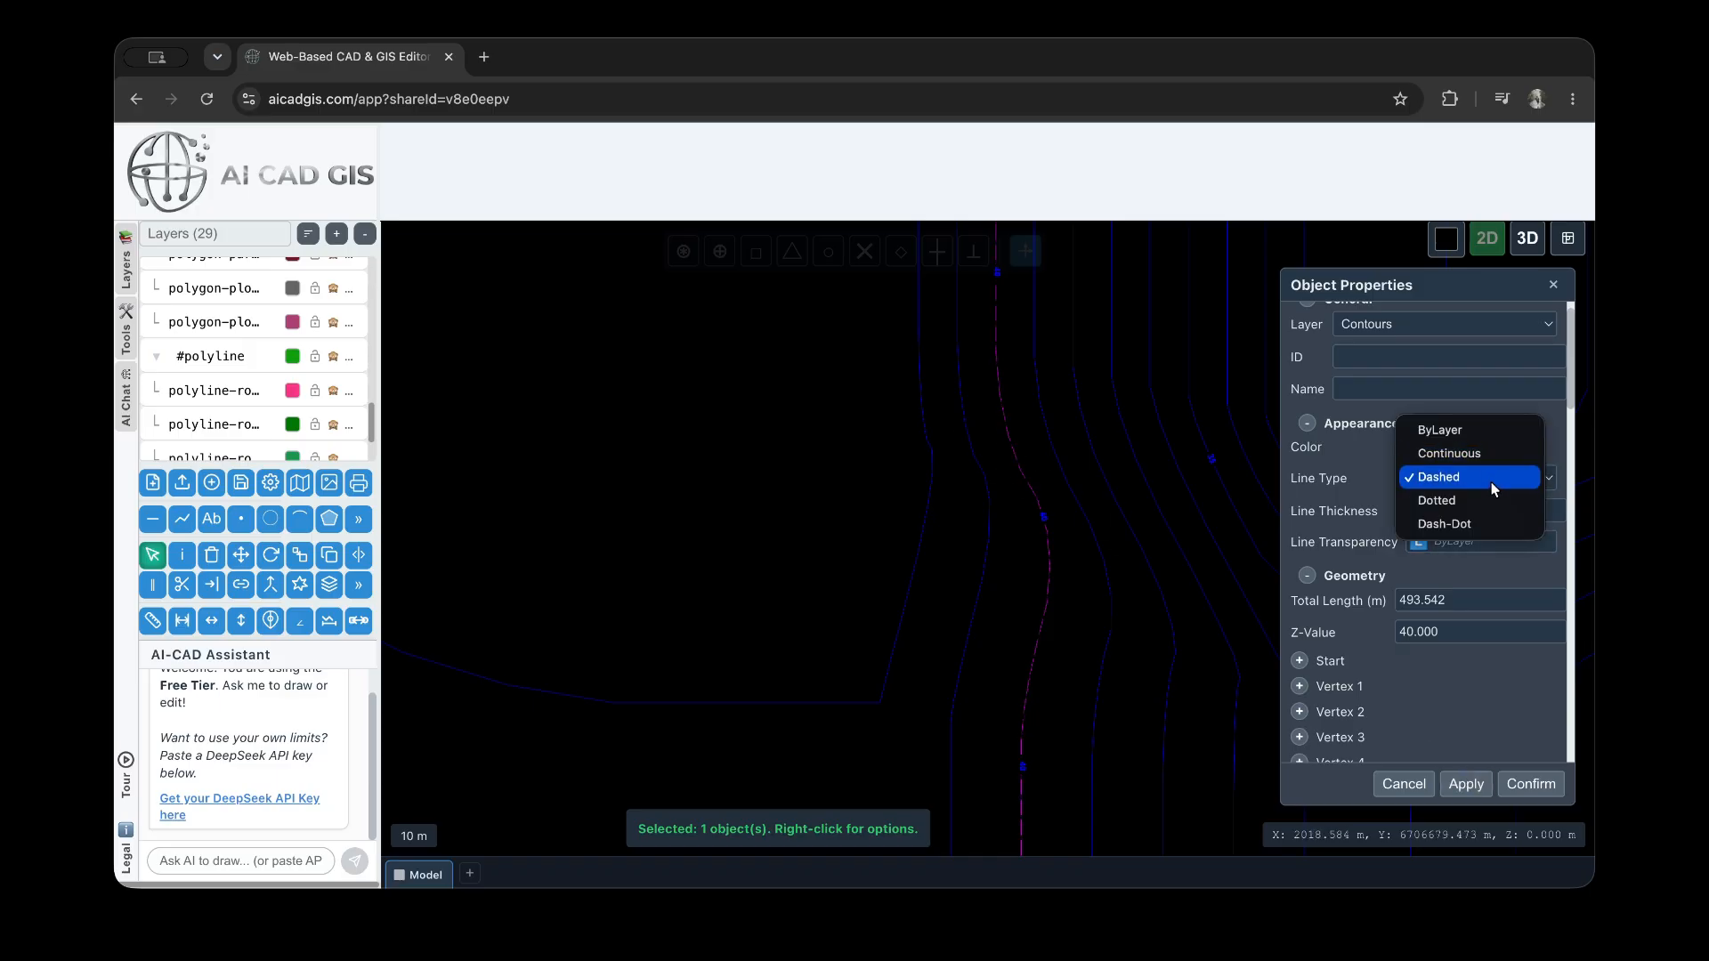
pyautogui.click(1472, 456)
pyautogui.click(1463, 481)
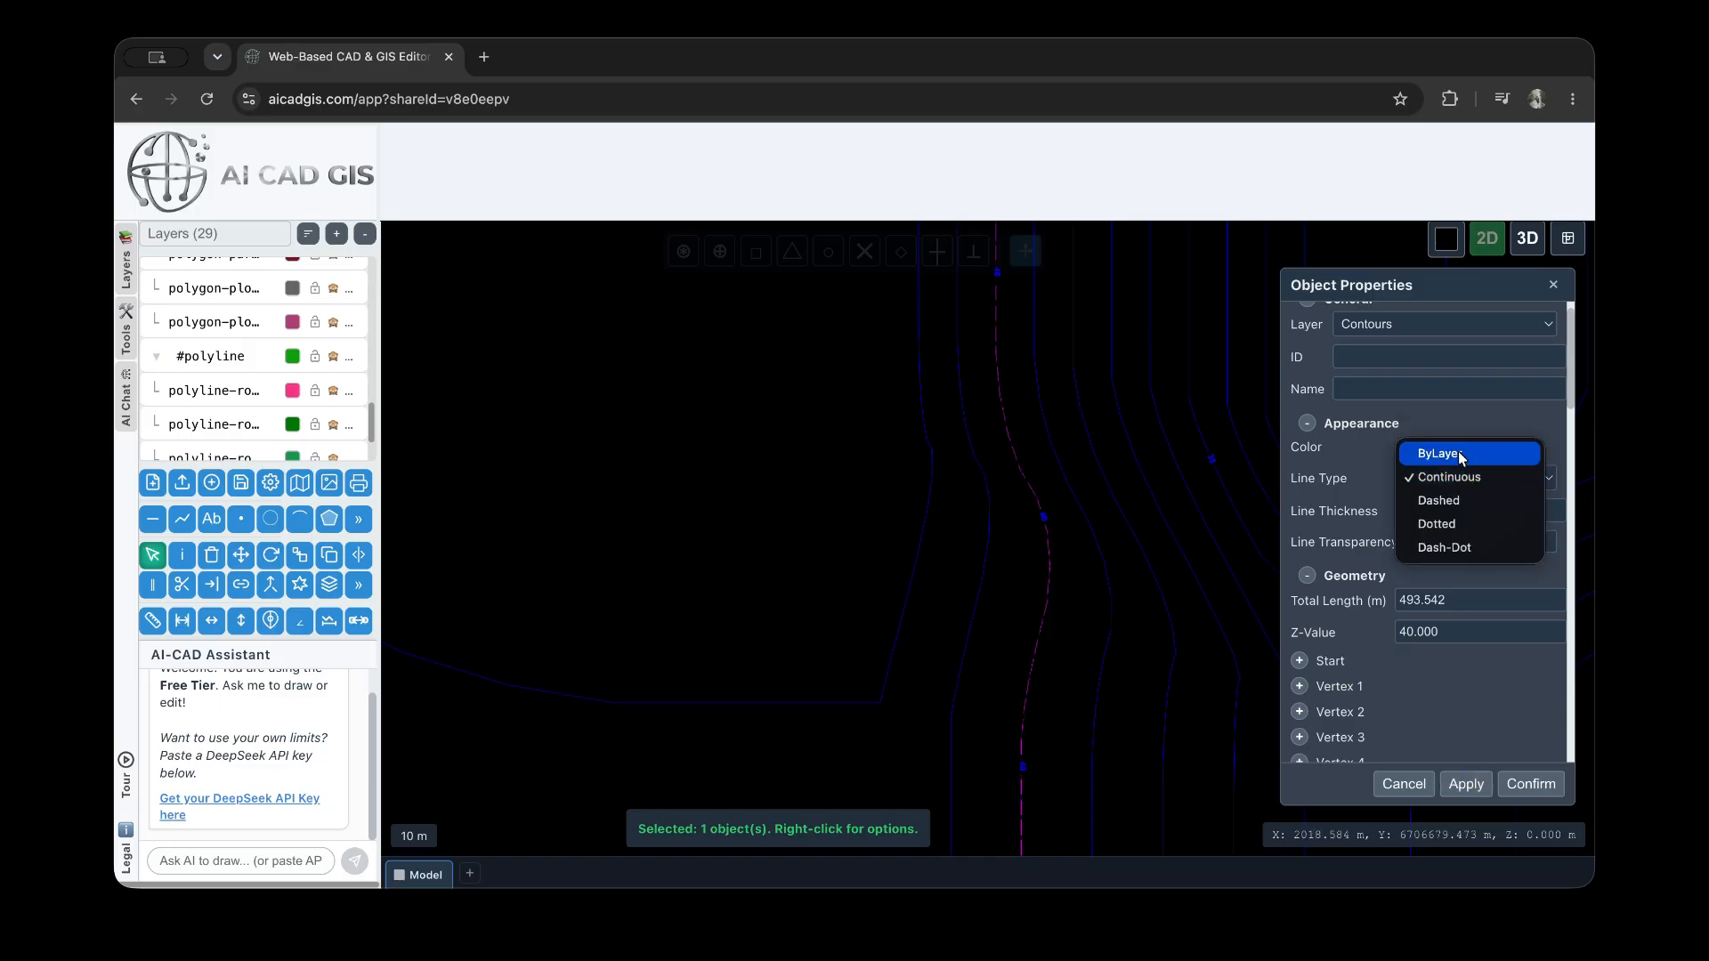
pyautogui.click(1464, 458)
pyautogui.click(1466, 784)
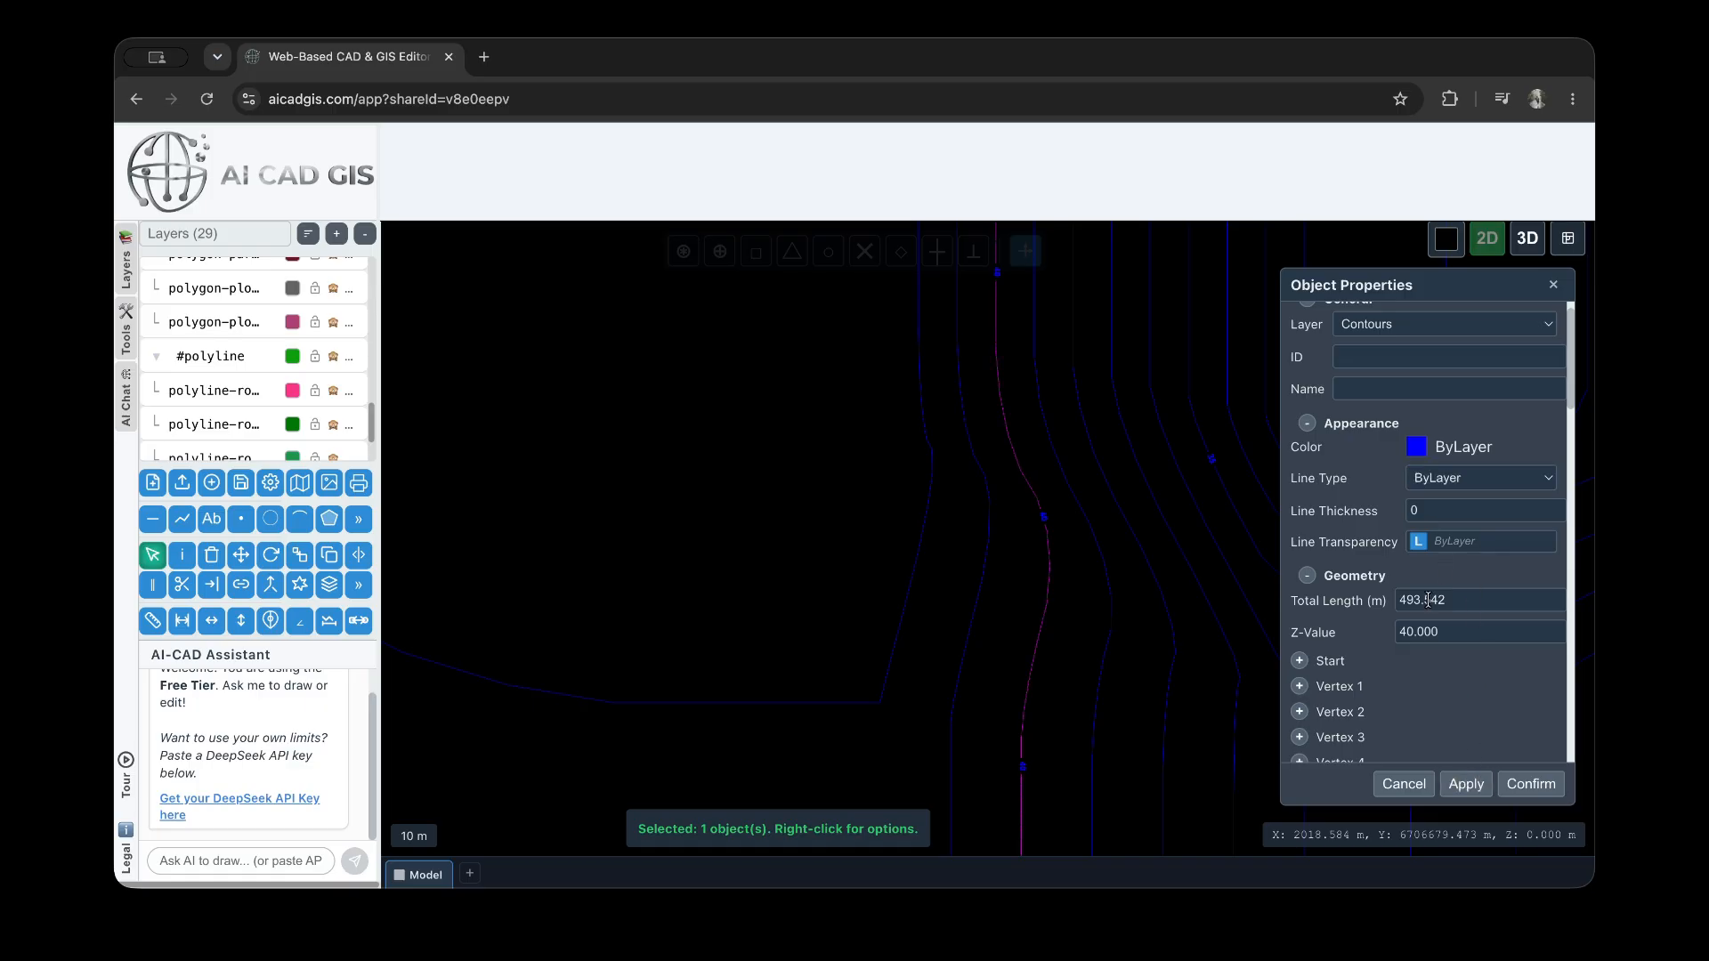
# Set the contour's line thickness to 7 and apply it
pyautogui.click(1442, 509)
pyautogui.write('7')
pyautogui.click(1466, 783)
pyautogui.scroll(3, 1051, 536)
pyautogui.scroll(-3, 1041, 507)
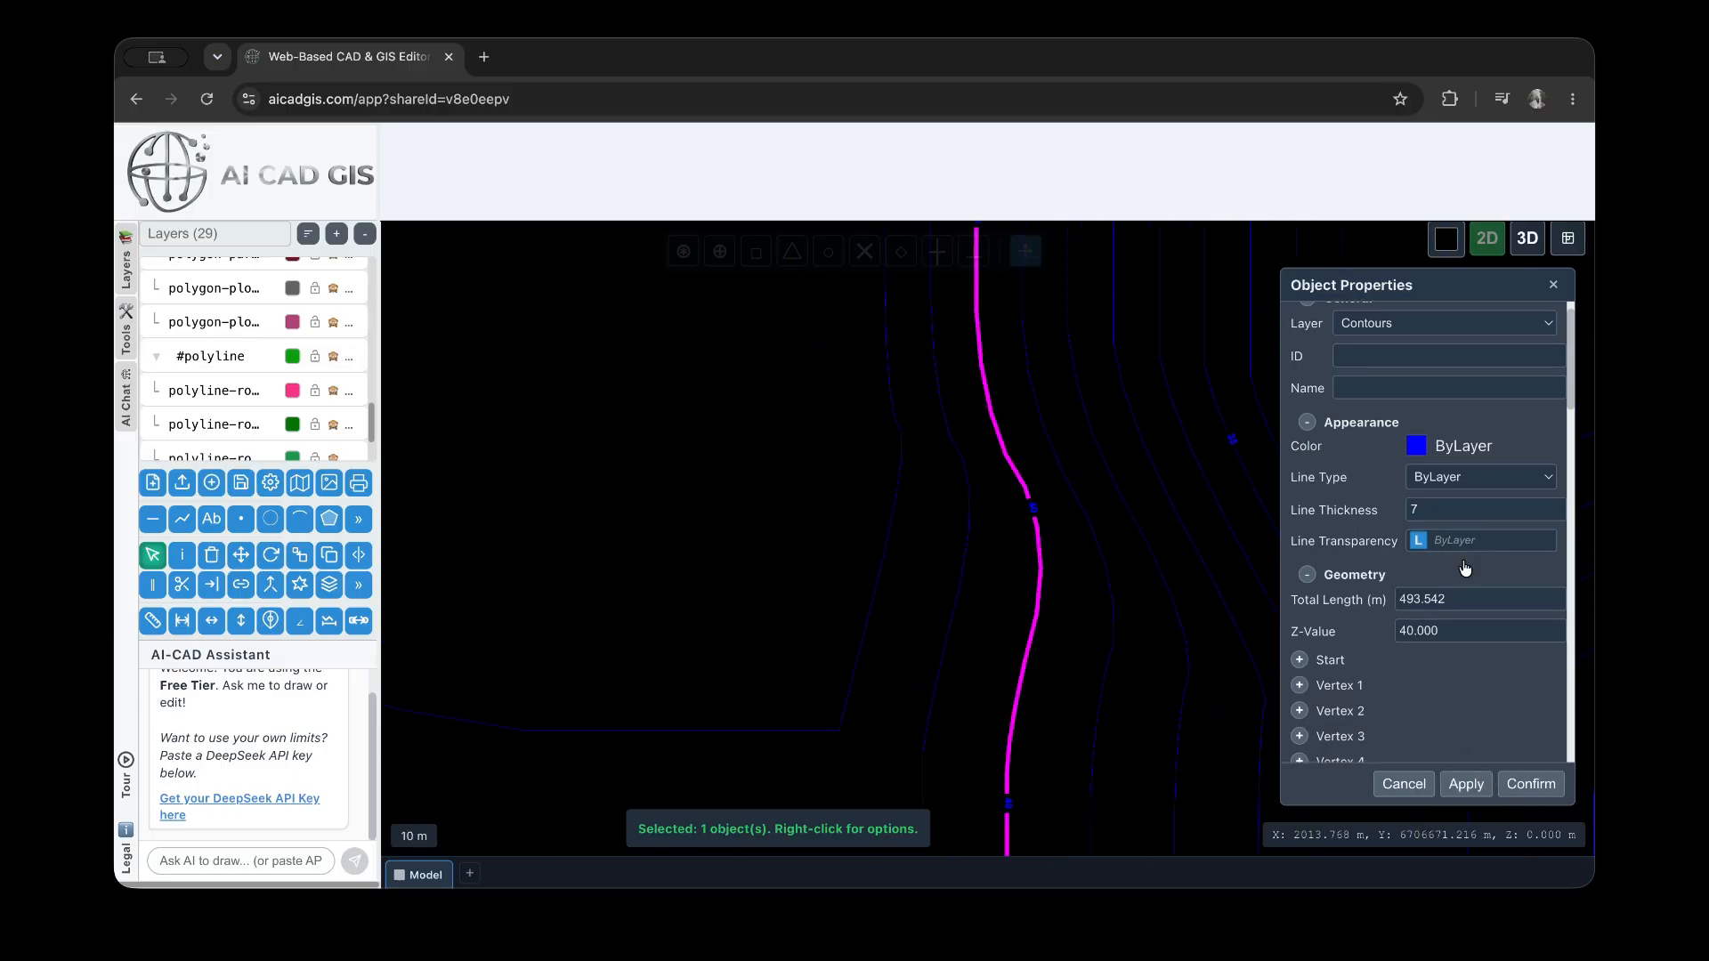
# Override the contour's line transparency and return it to ByLayer
pyautogui.scroll(-1, 1451, 552)
pyautogui.click(1419, 515)
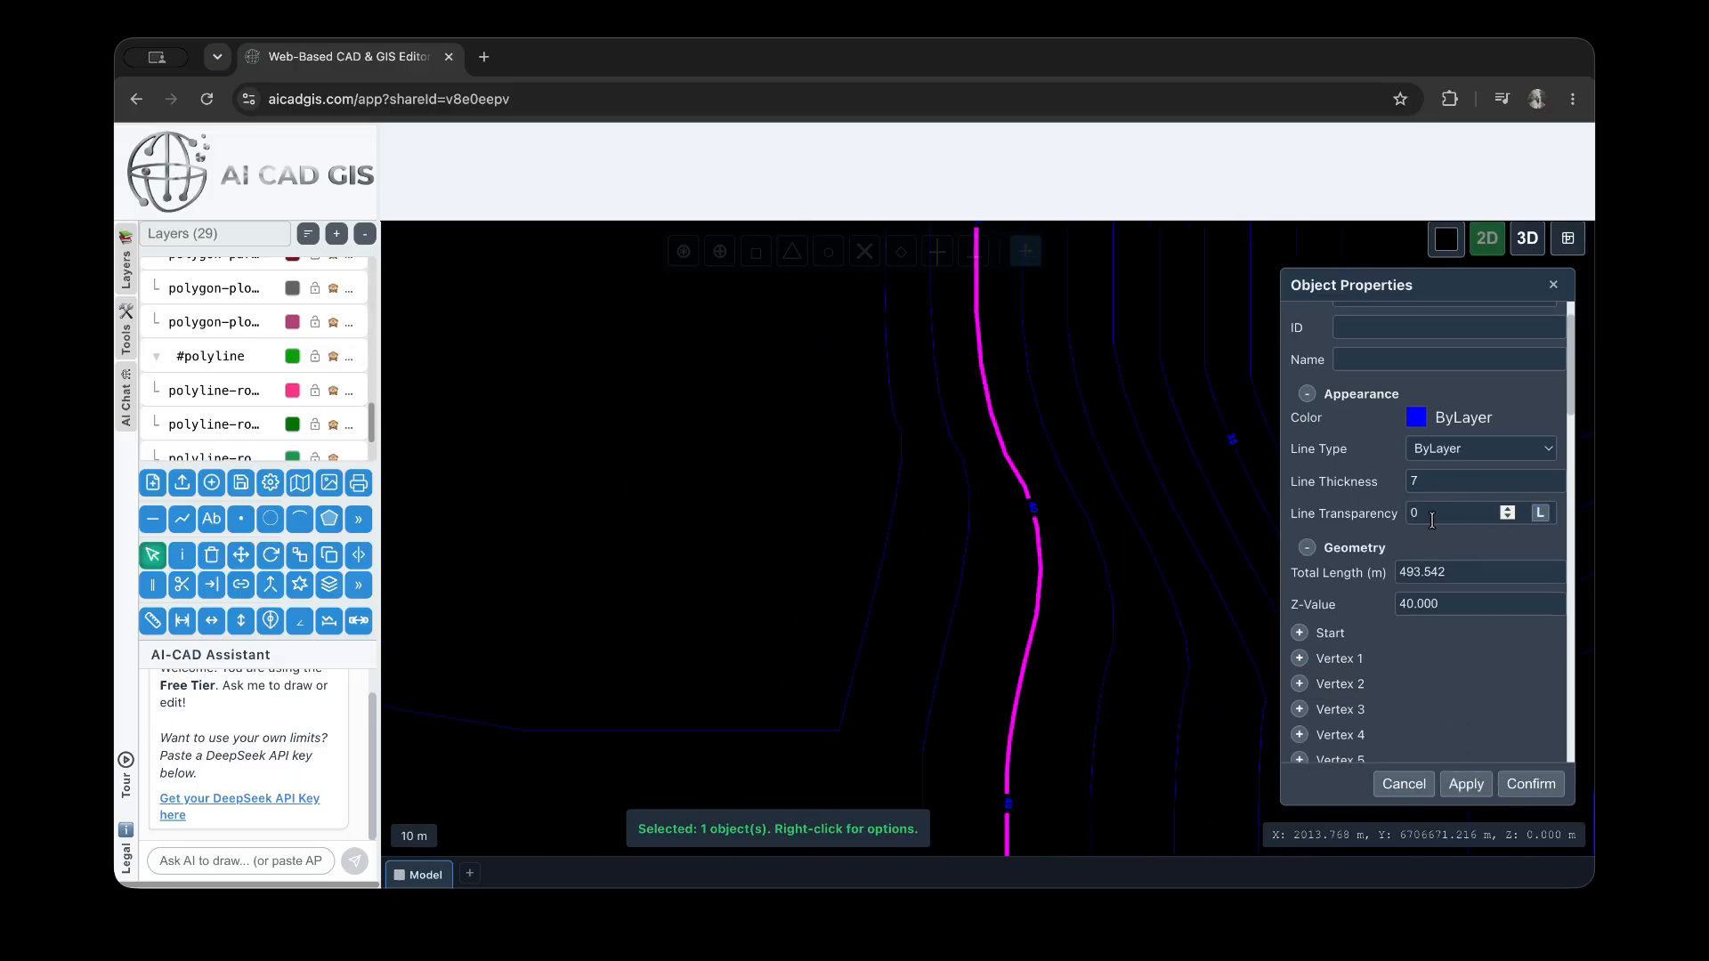
pyautogui.click(1540, 515)
# Show the elevation label on the selected contour and apply it
pyautogui.scroll(-2, 1430, 600)
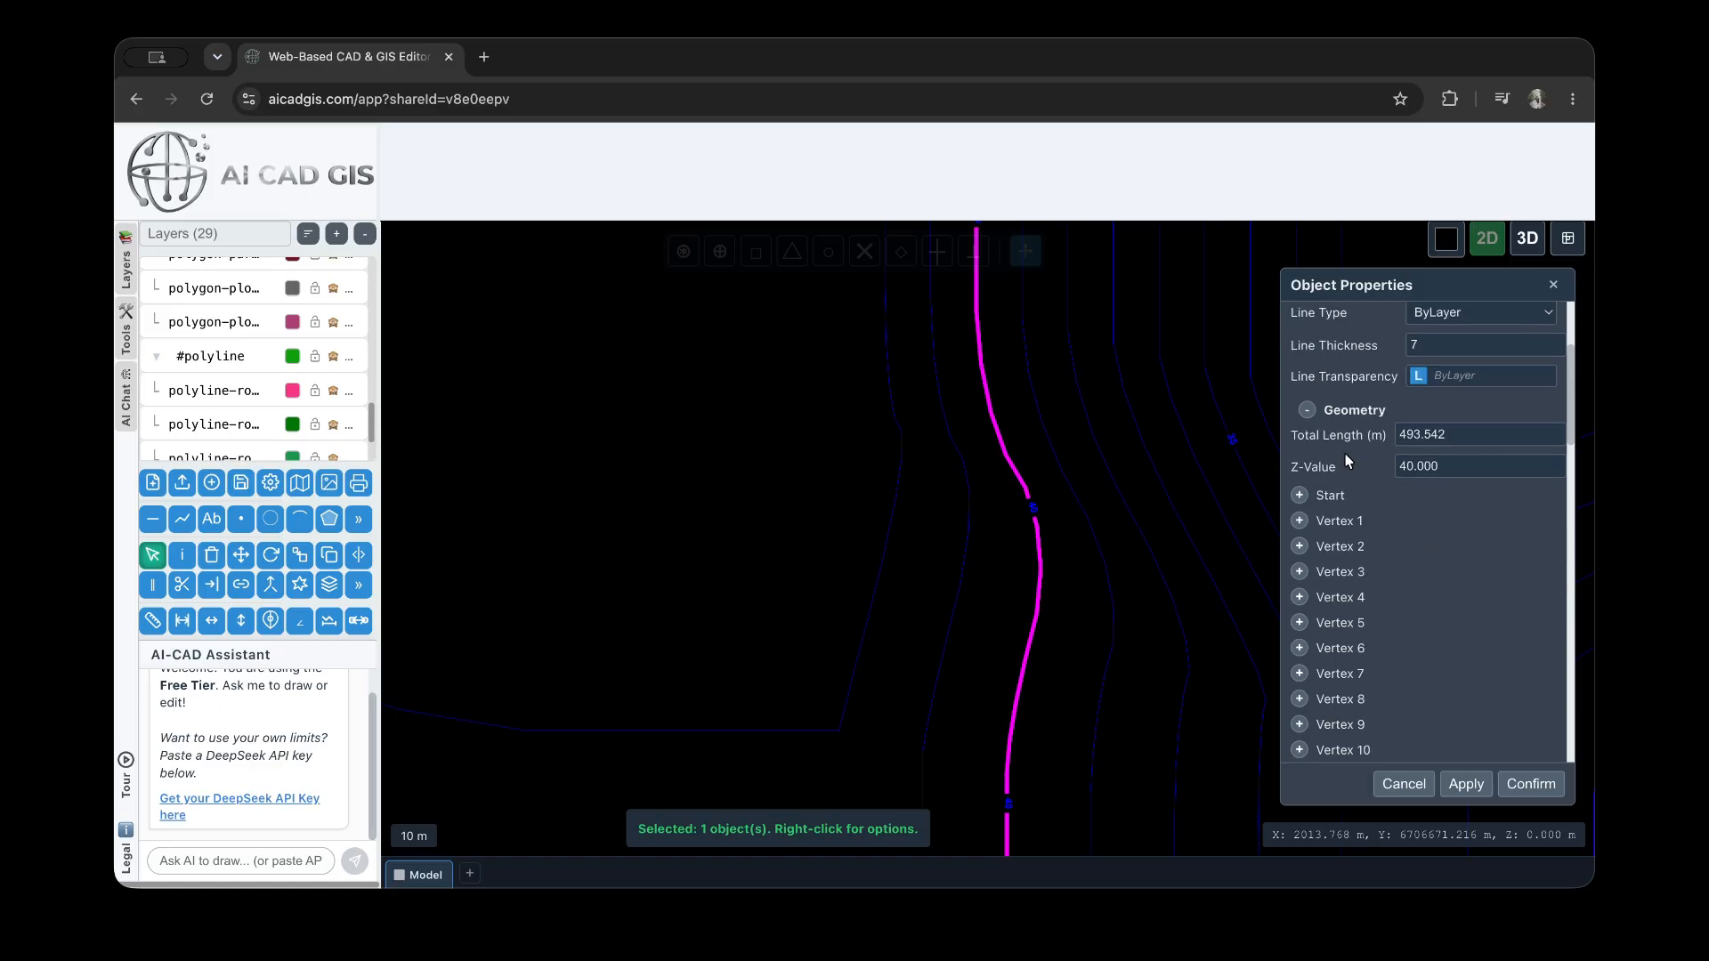
pyautogui.scroll(-8, 1341, 534)
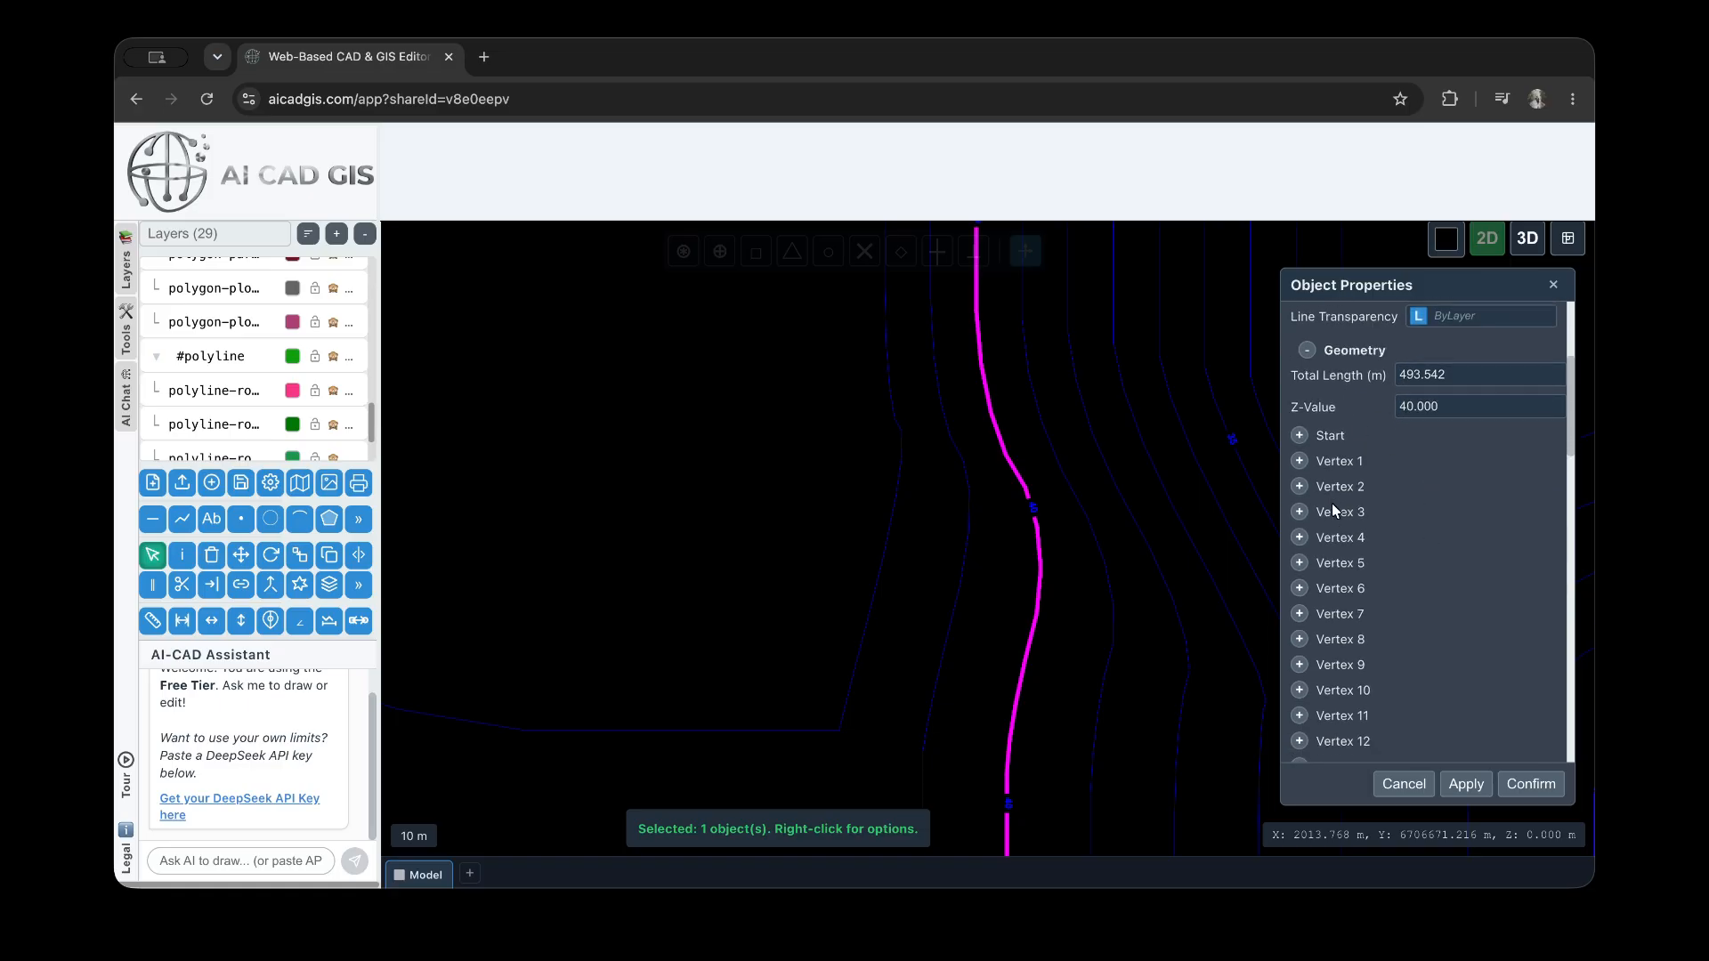
pyautogui.scroll(-8, 1356, 655)
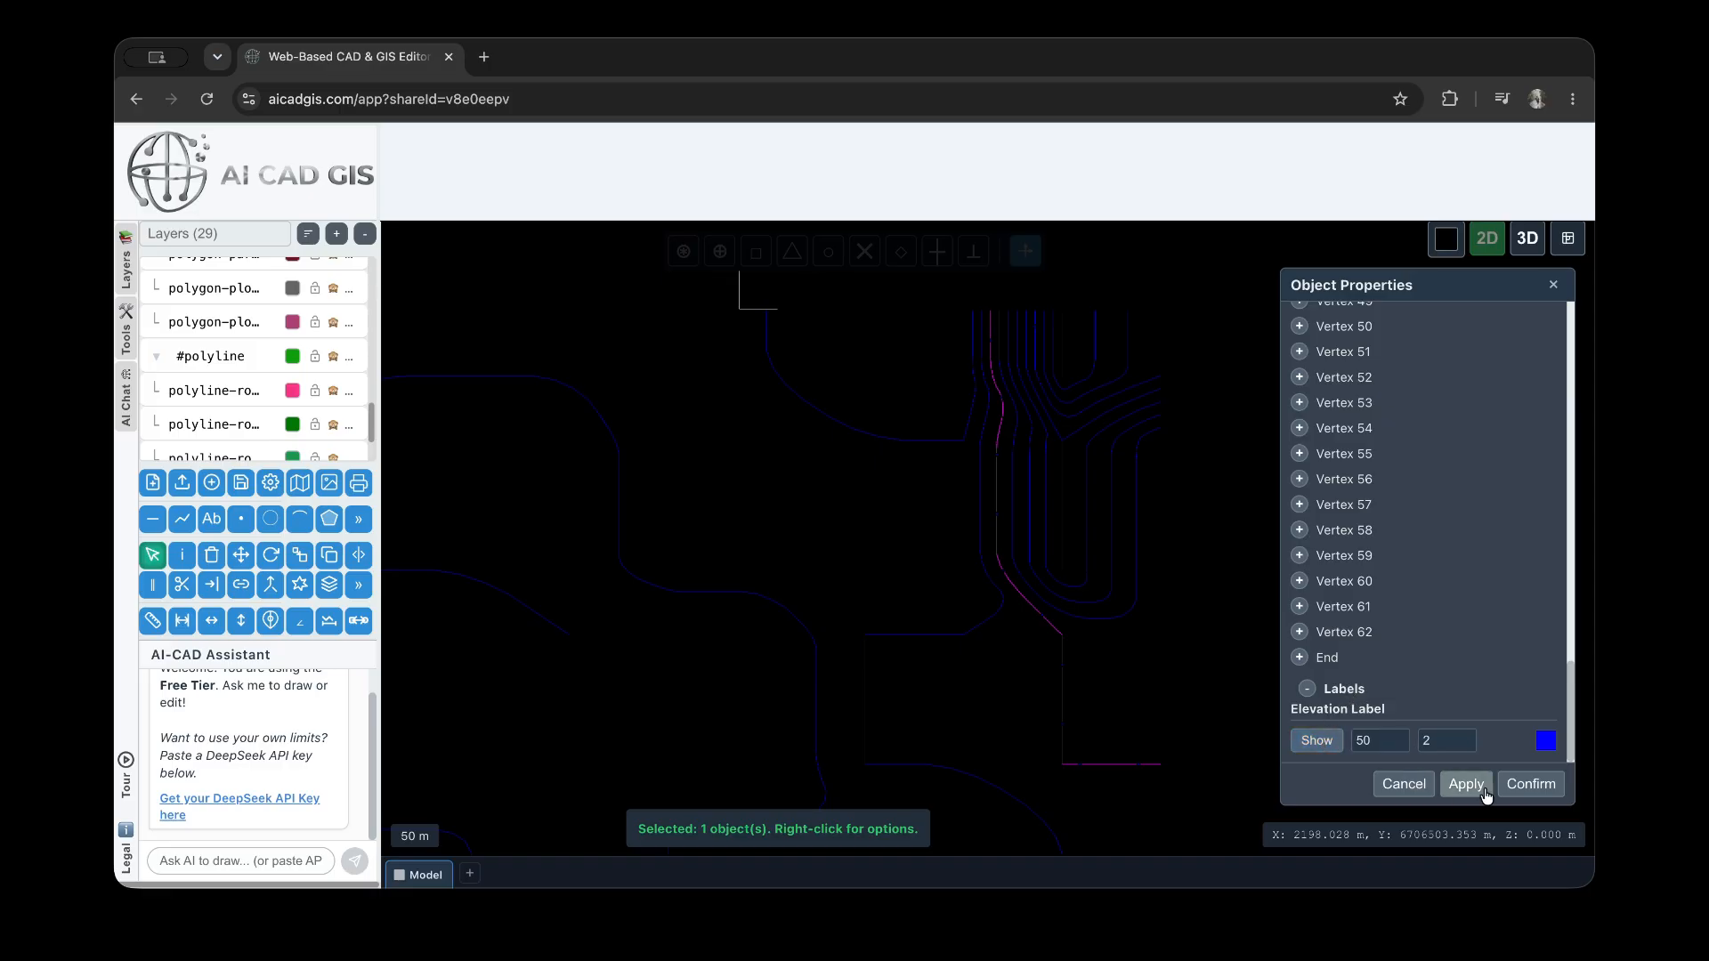
pyautogui.scroll(5, 1003, 451)
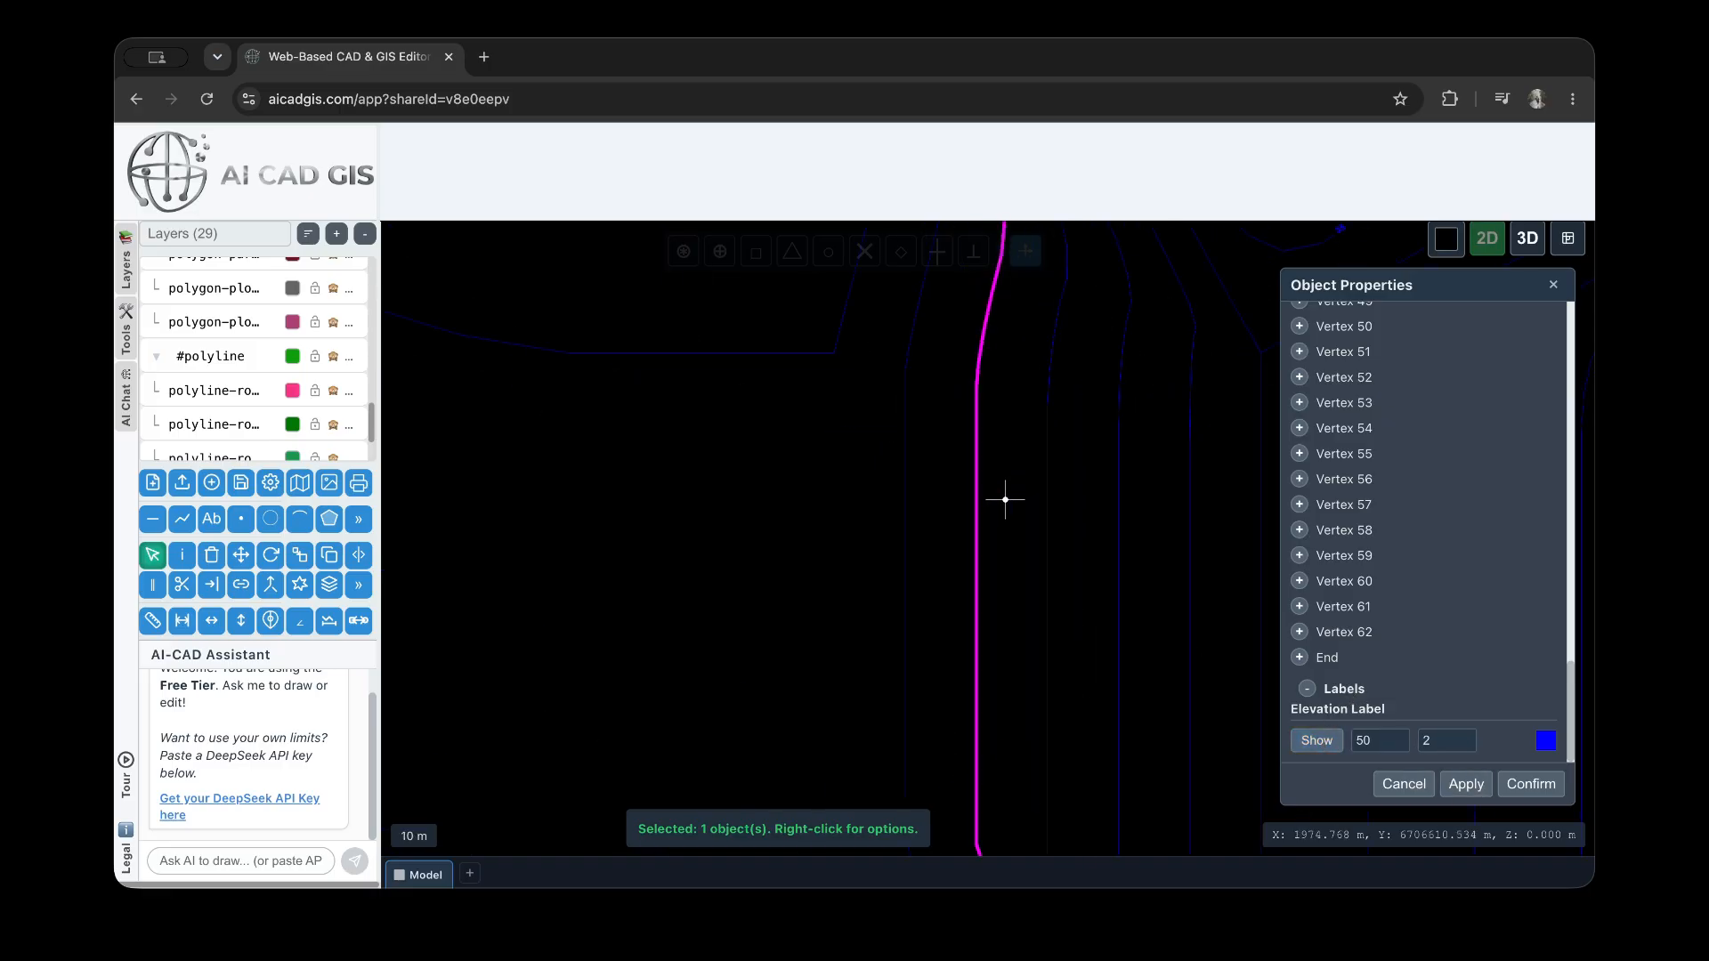
pyautogui.click(1316, 739)
pyautogui.click(1463, 783)
# Set the contour's elevation label size to 5 and apply it
pyautogui.scroll(2, 977, 681)
pyautogui.click(1466, 745)
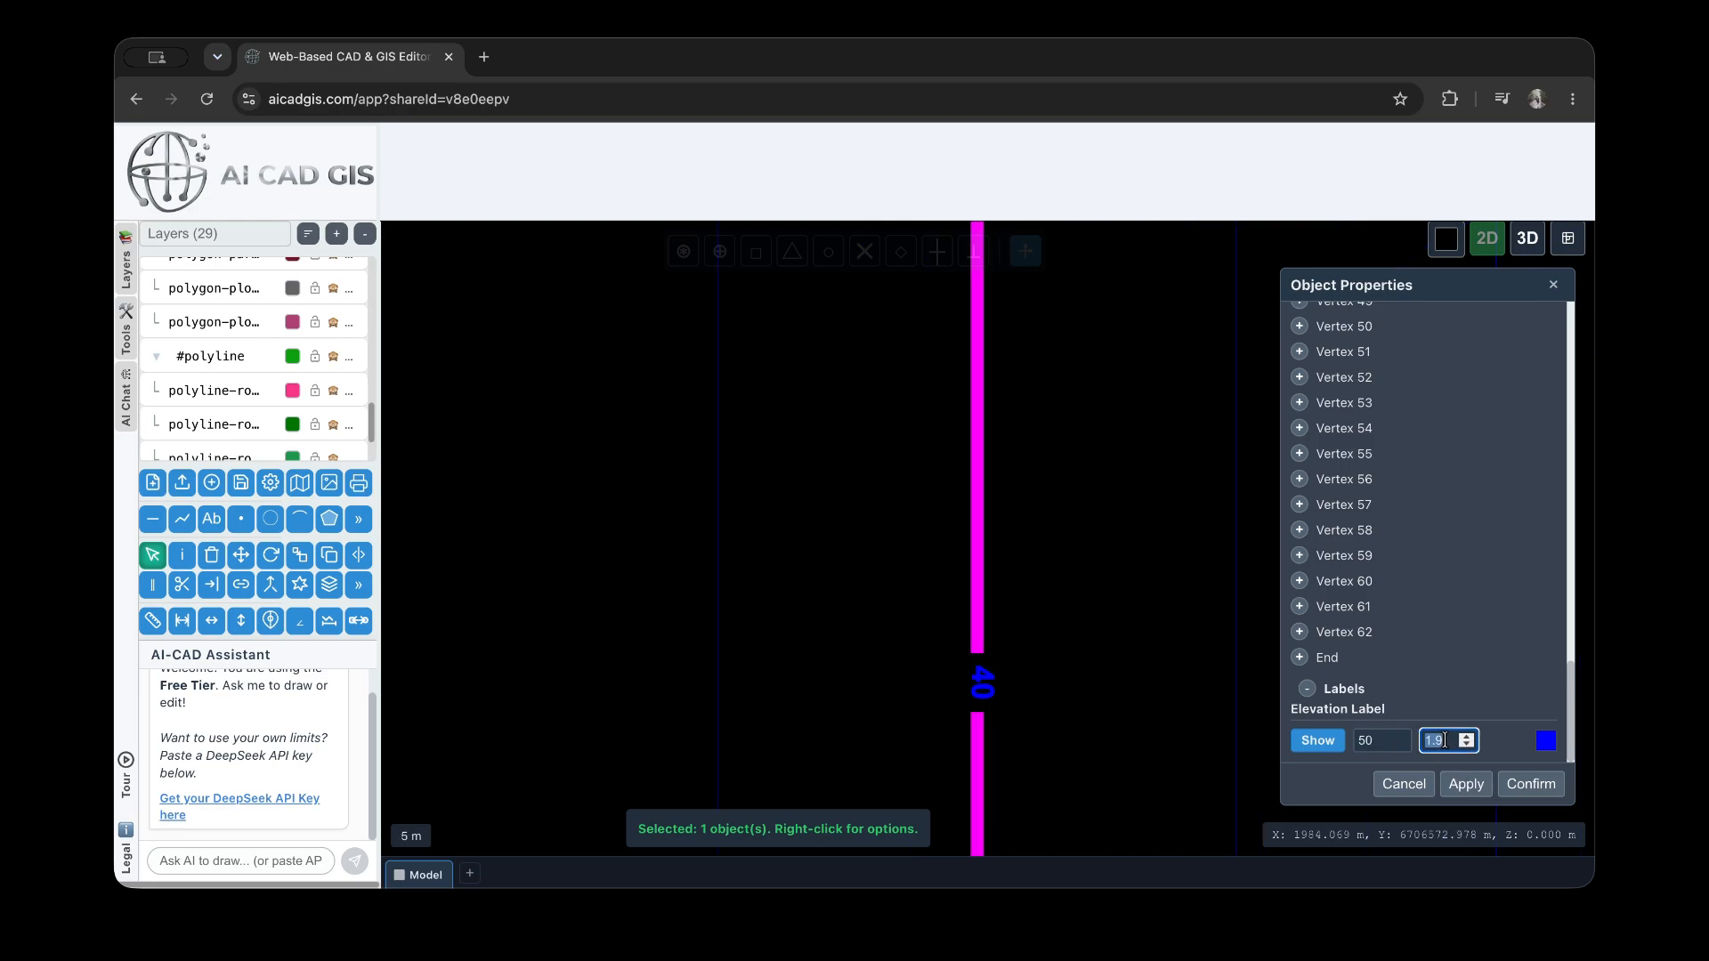
pyautogui.write('5')
pyautogui.click(1466, 783)
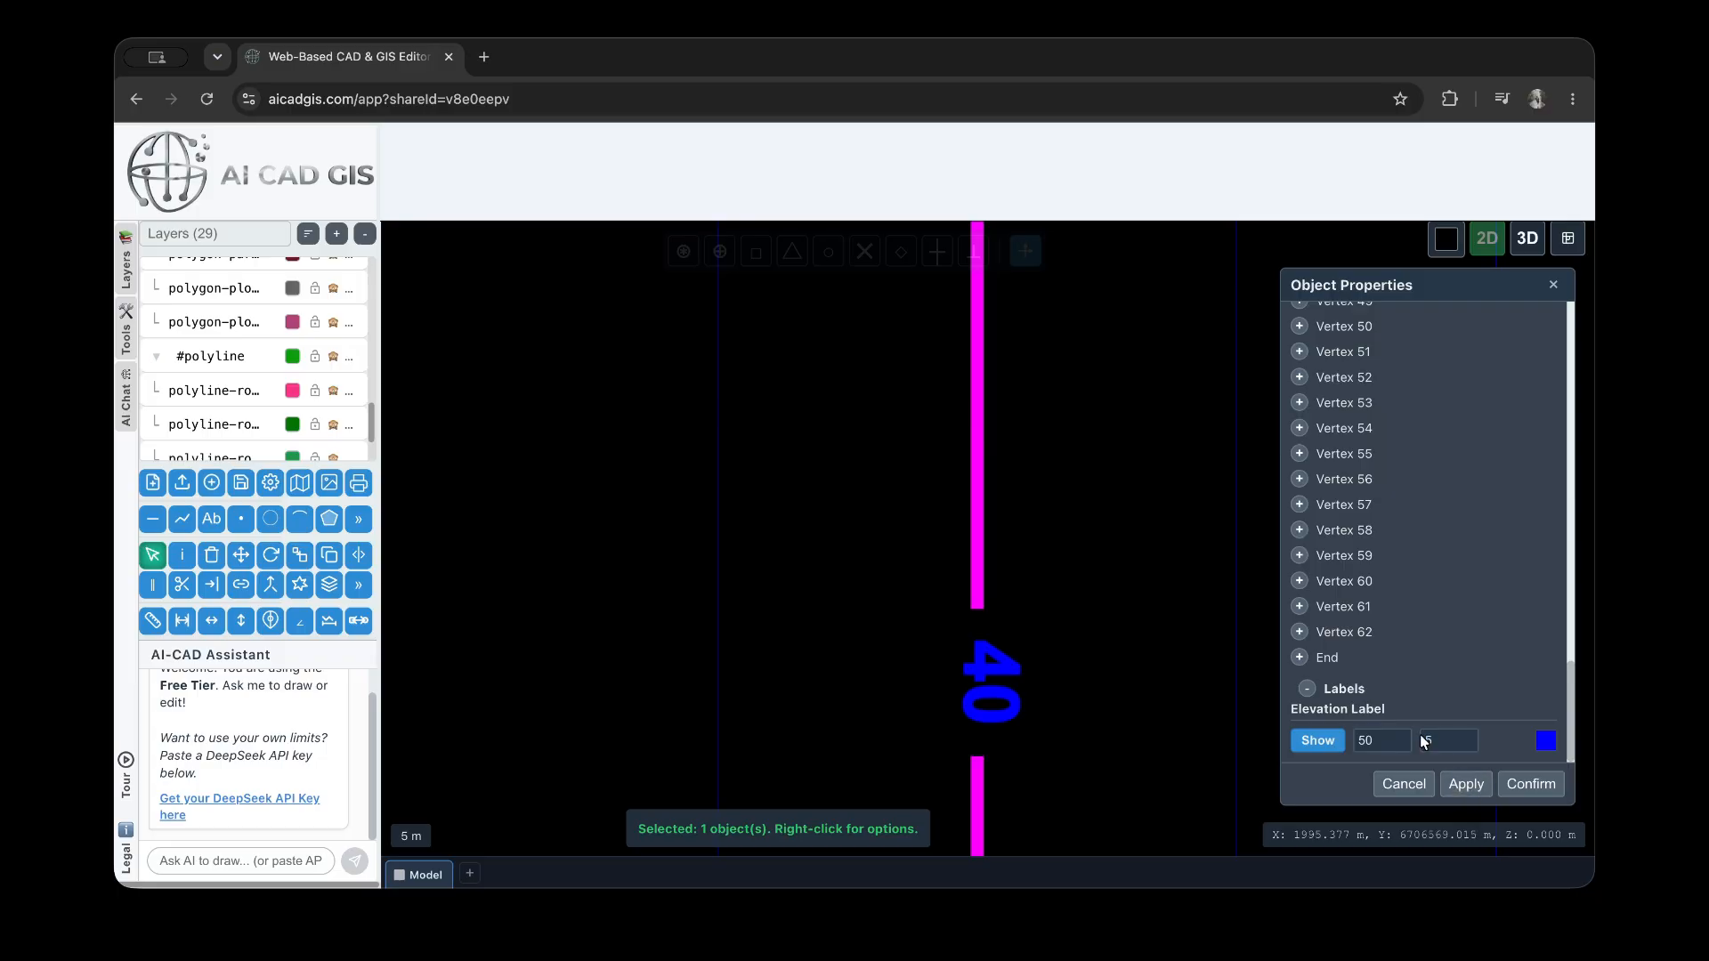
# Select the unlabelled contour just left of the labelled one and examine its Vertex 3 coordinates
pyautogui.scroll(-2, 984, 509)
pyautogui.scroll(-2, 970, 517)
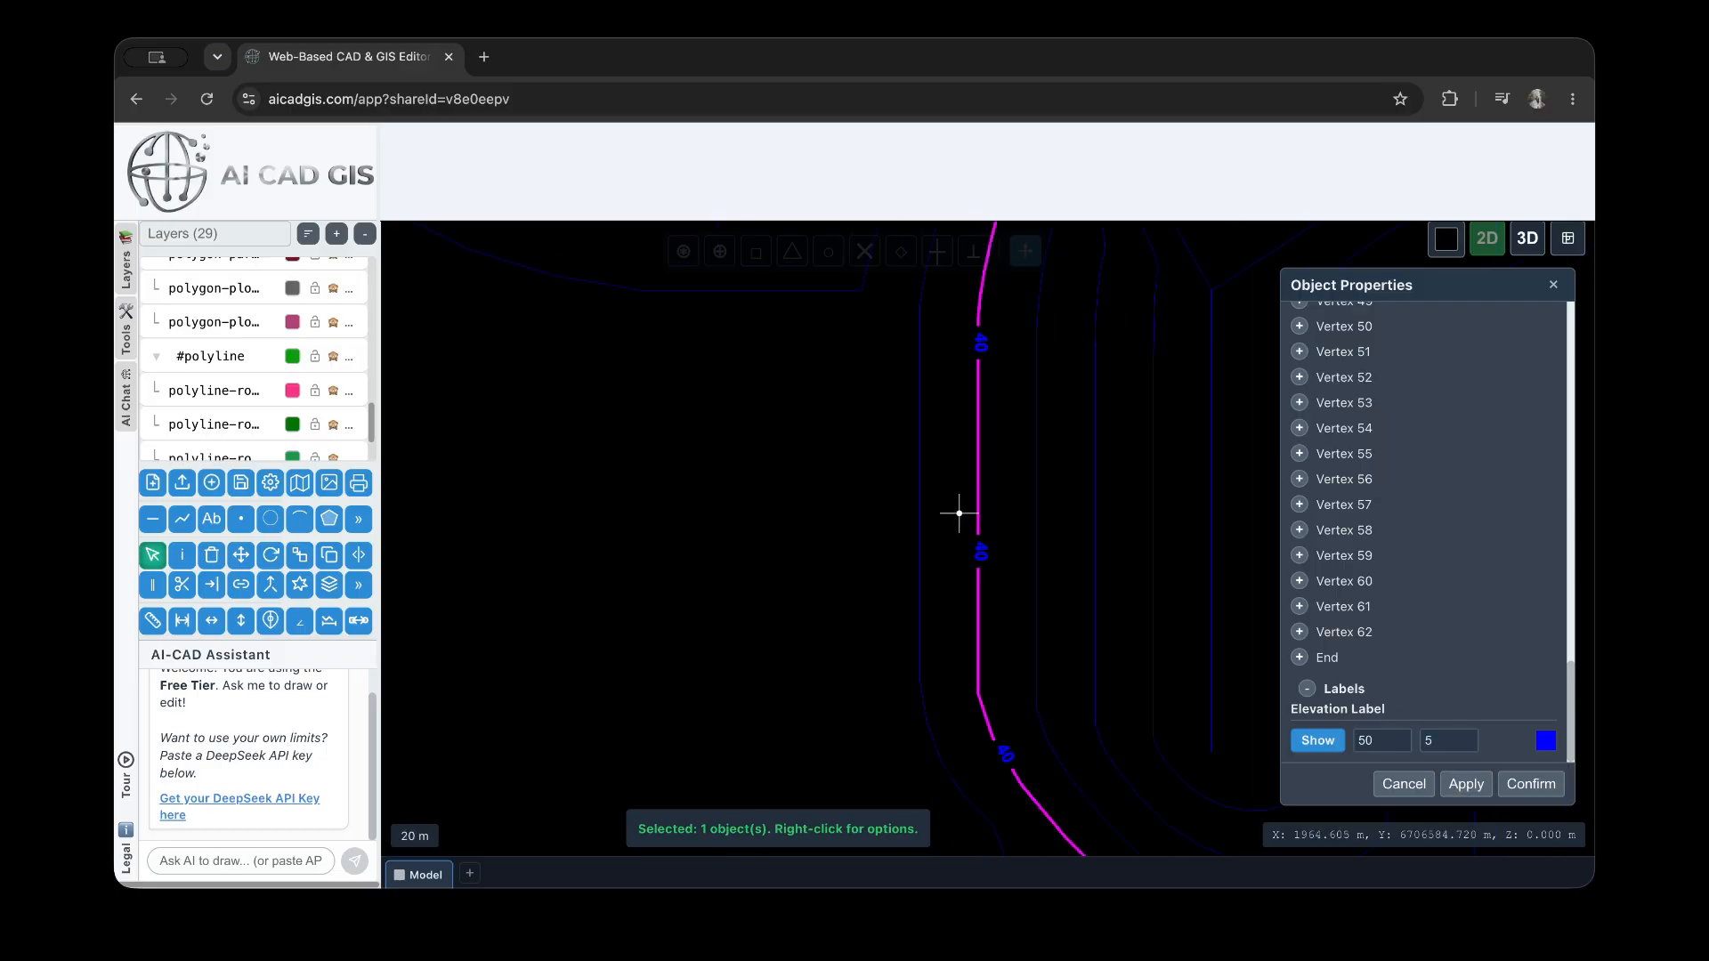
pyautogui.click(939, 553)
pyautogui.click(920, 546)
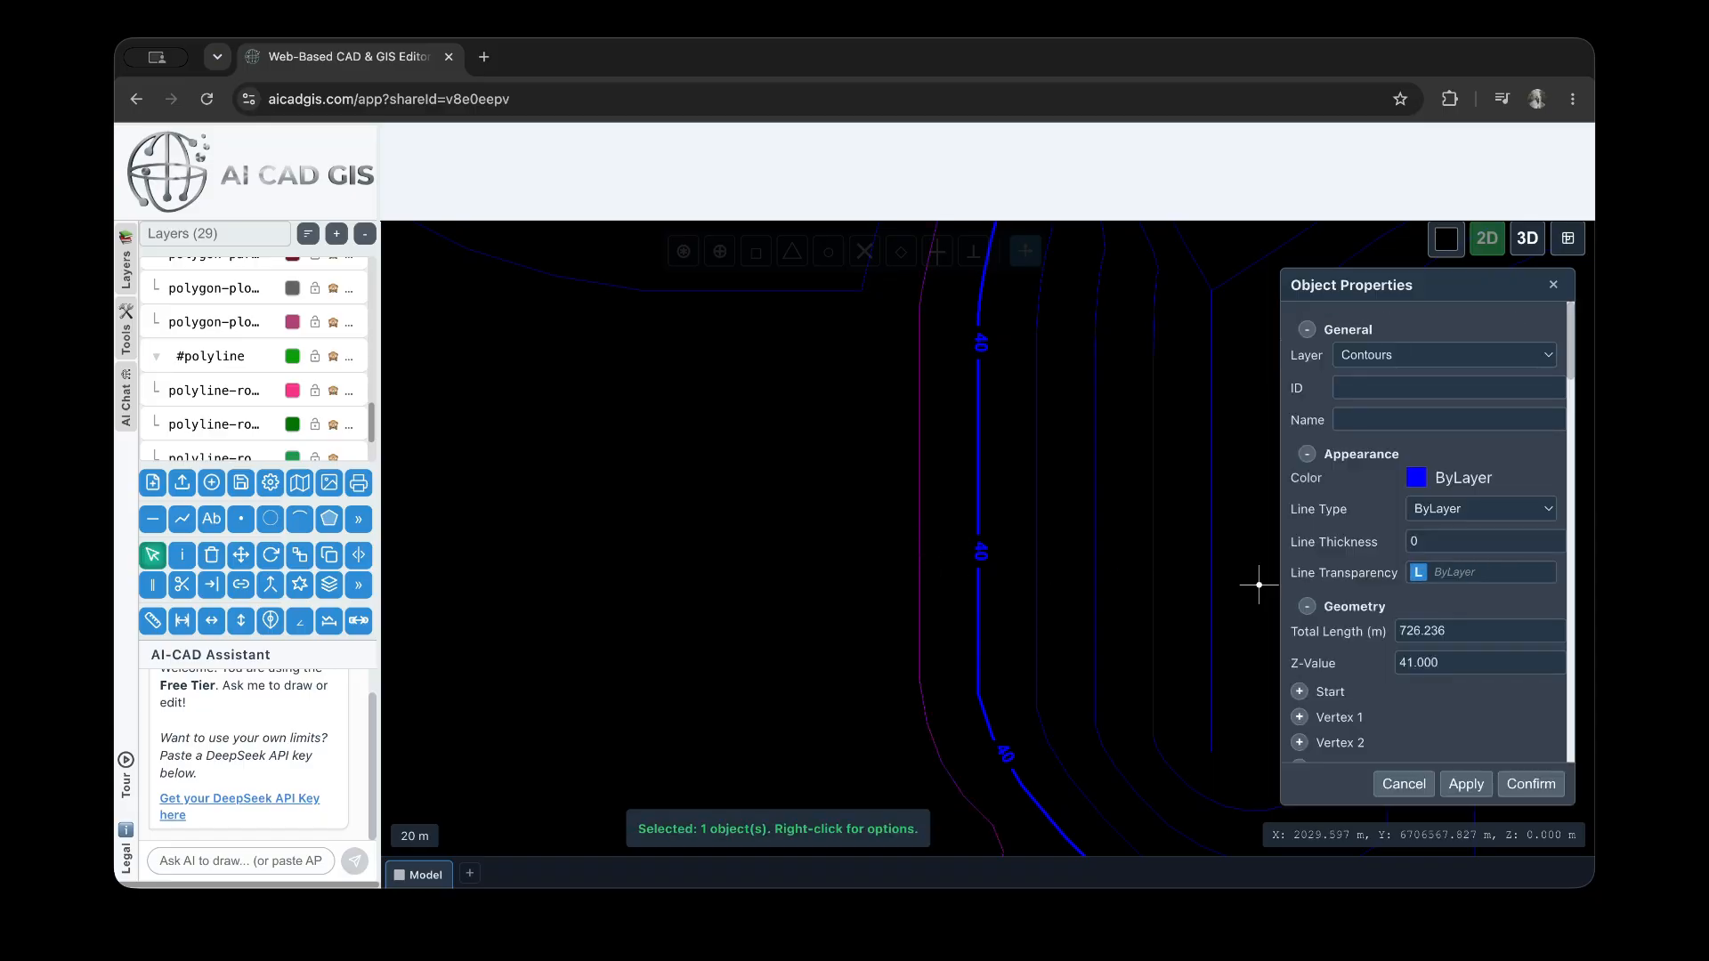
pyautogui.scroll(-3, 1411, 624)
pyautogui.click(1299, 470)
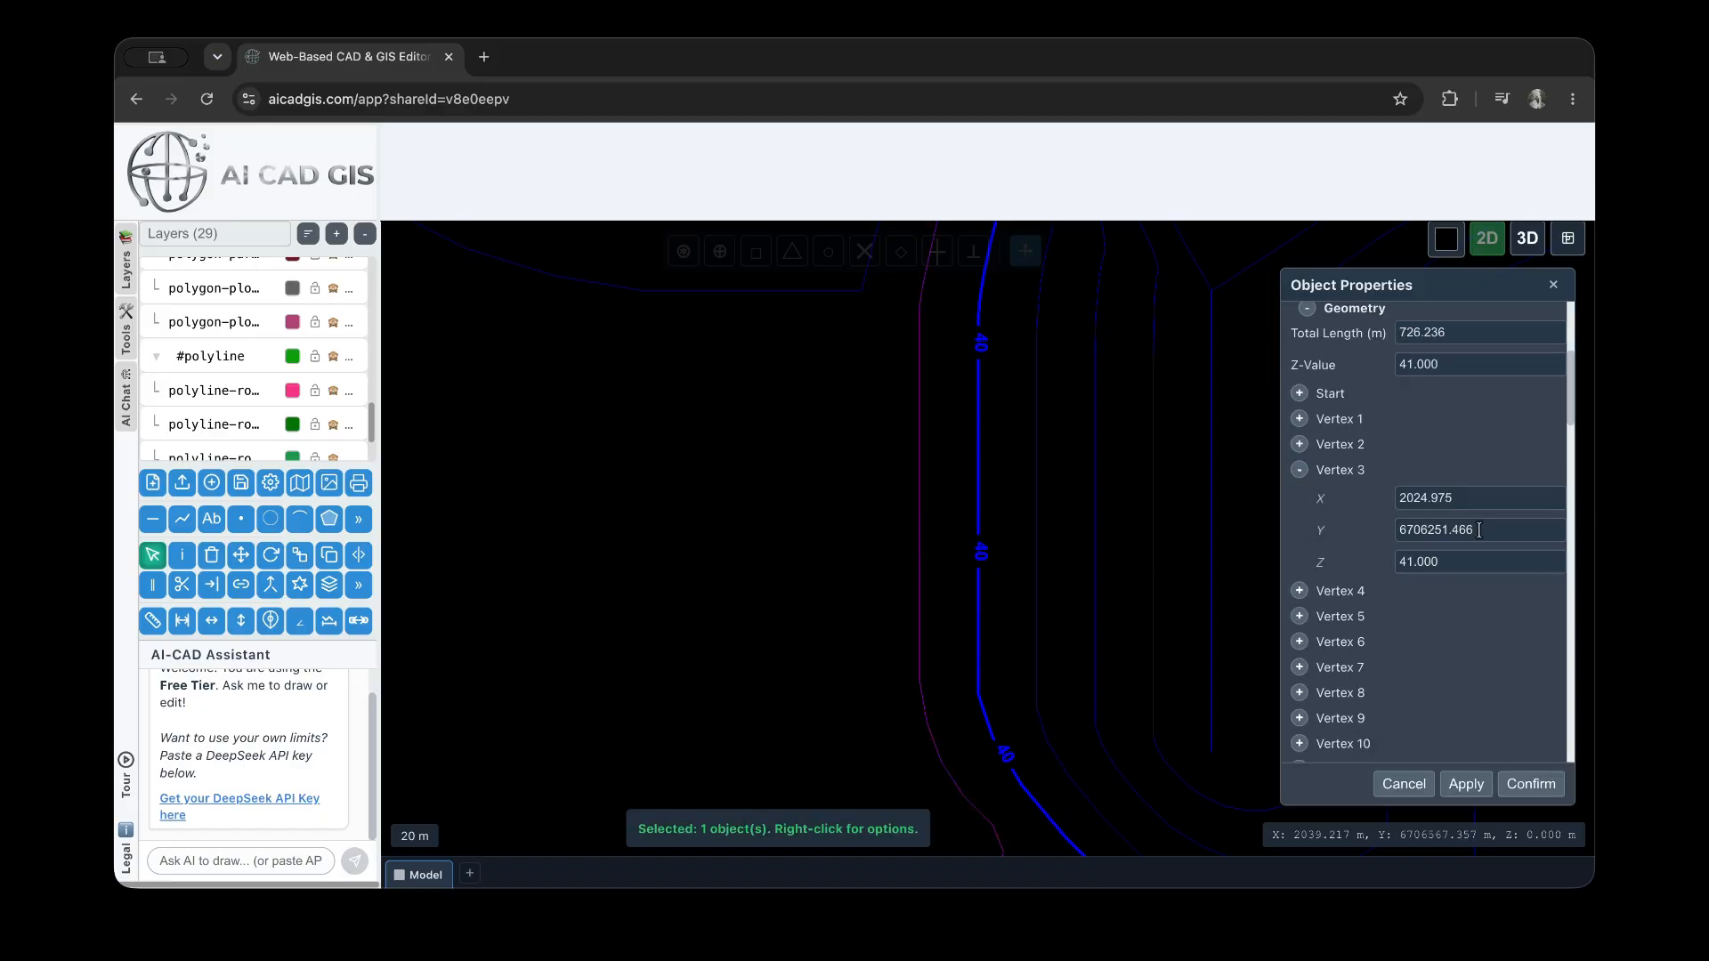
pyautogui.click(1300, 470)
# Show the elevation label on the newly selected neighbouring contour and apply it
pyautogui.scroll(5, 1431, 499)
pyautogui.scroll(-20, 1431, 500)
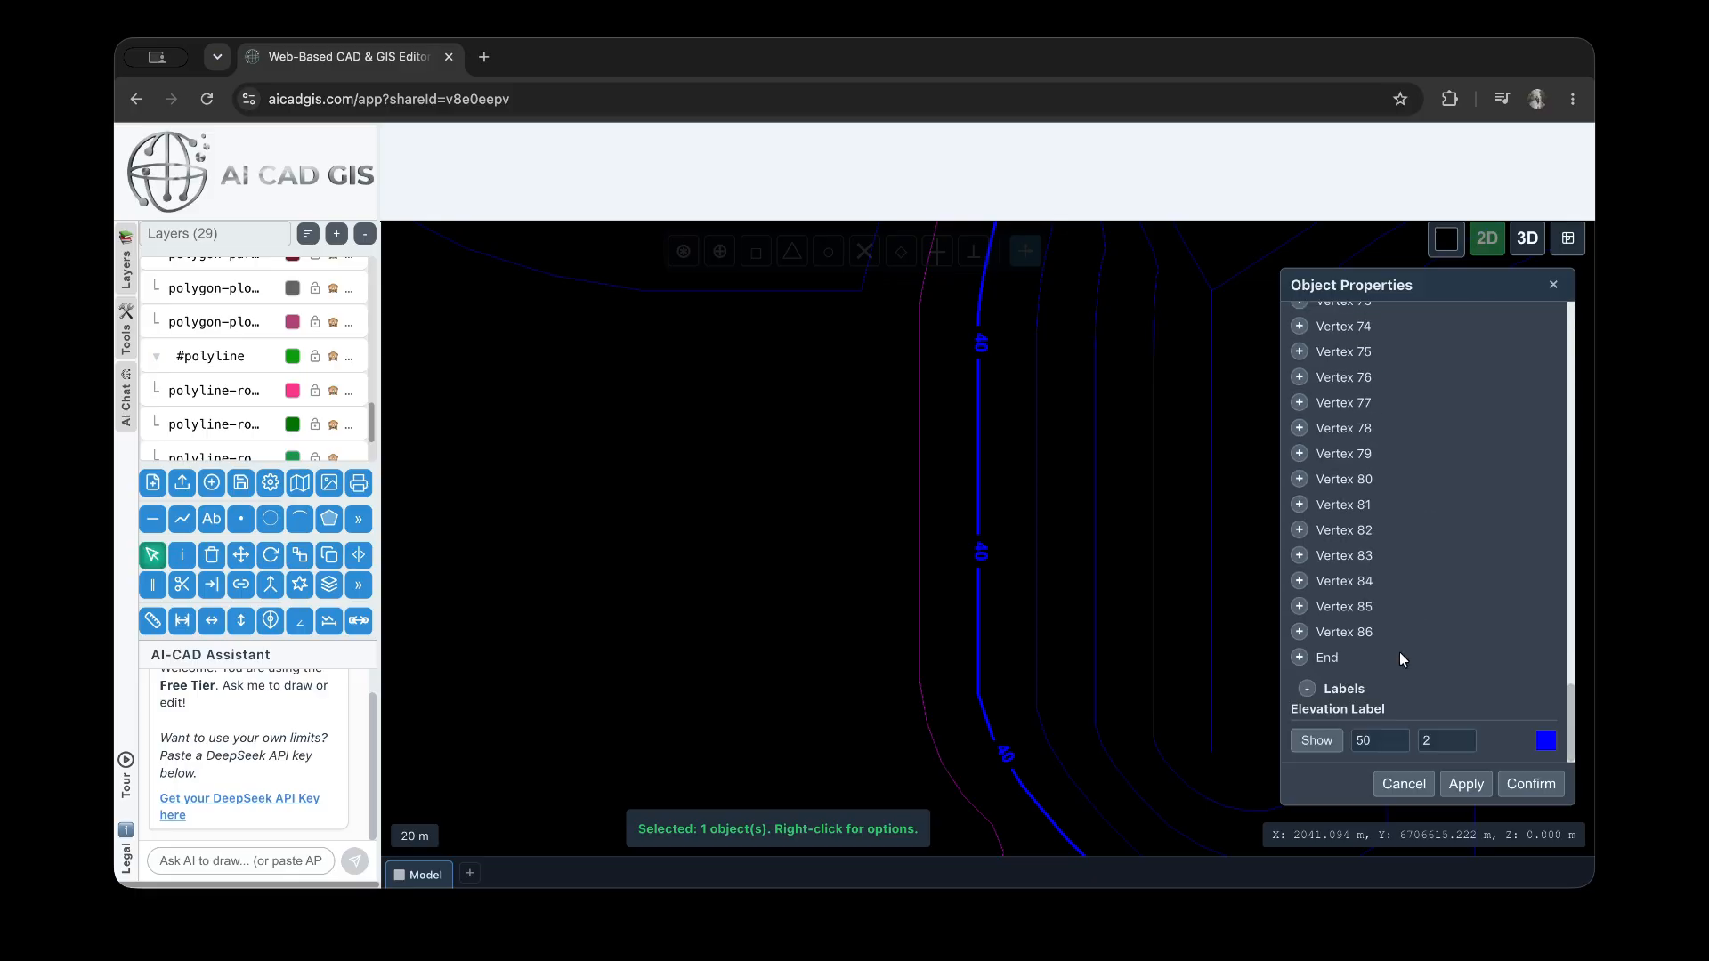
pyautogui.click(1317, 741)
pyautogui.click(1465, 788)
# Set the neighbouring contour's elevation label size to 4 and apply it
pyautogui.scroll(3, 917, 691)
pyautogui.click(1437, 743)
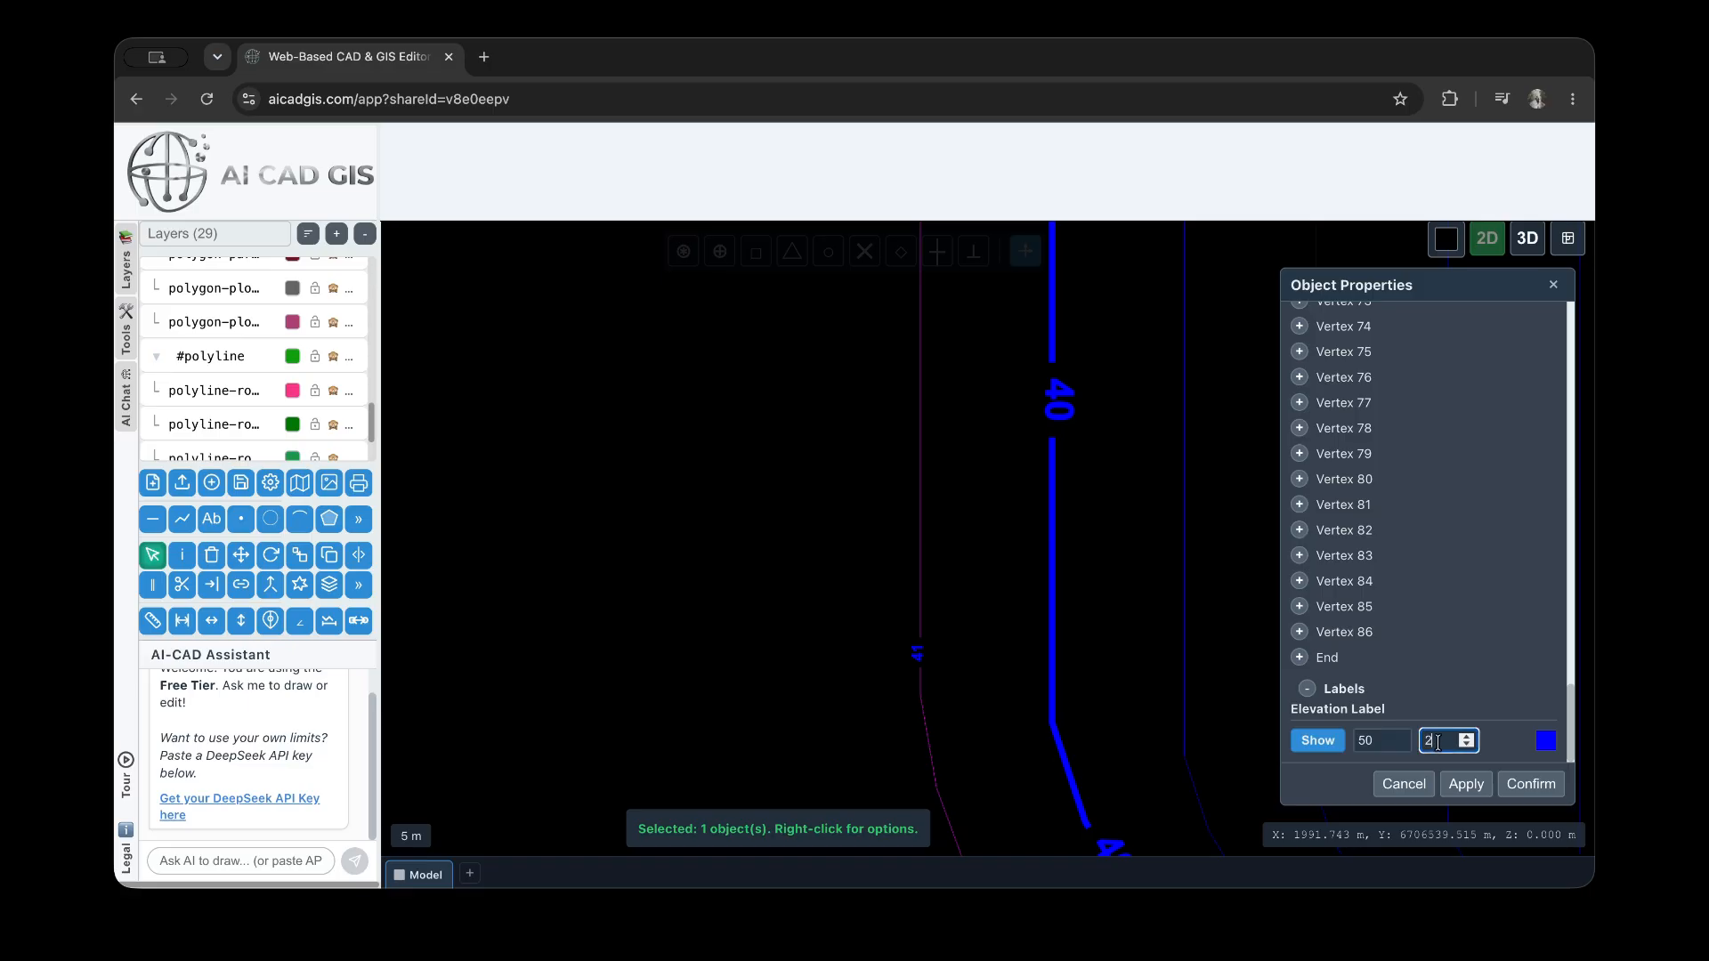
pyautogui.write('4')
pyautogui.click(1465, 784)
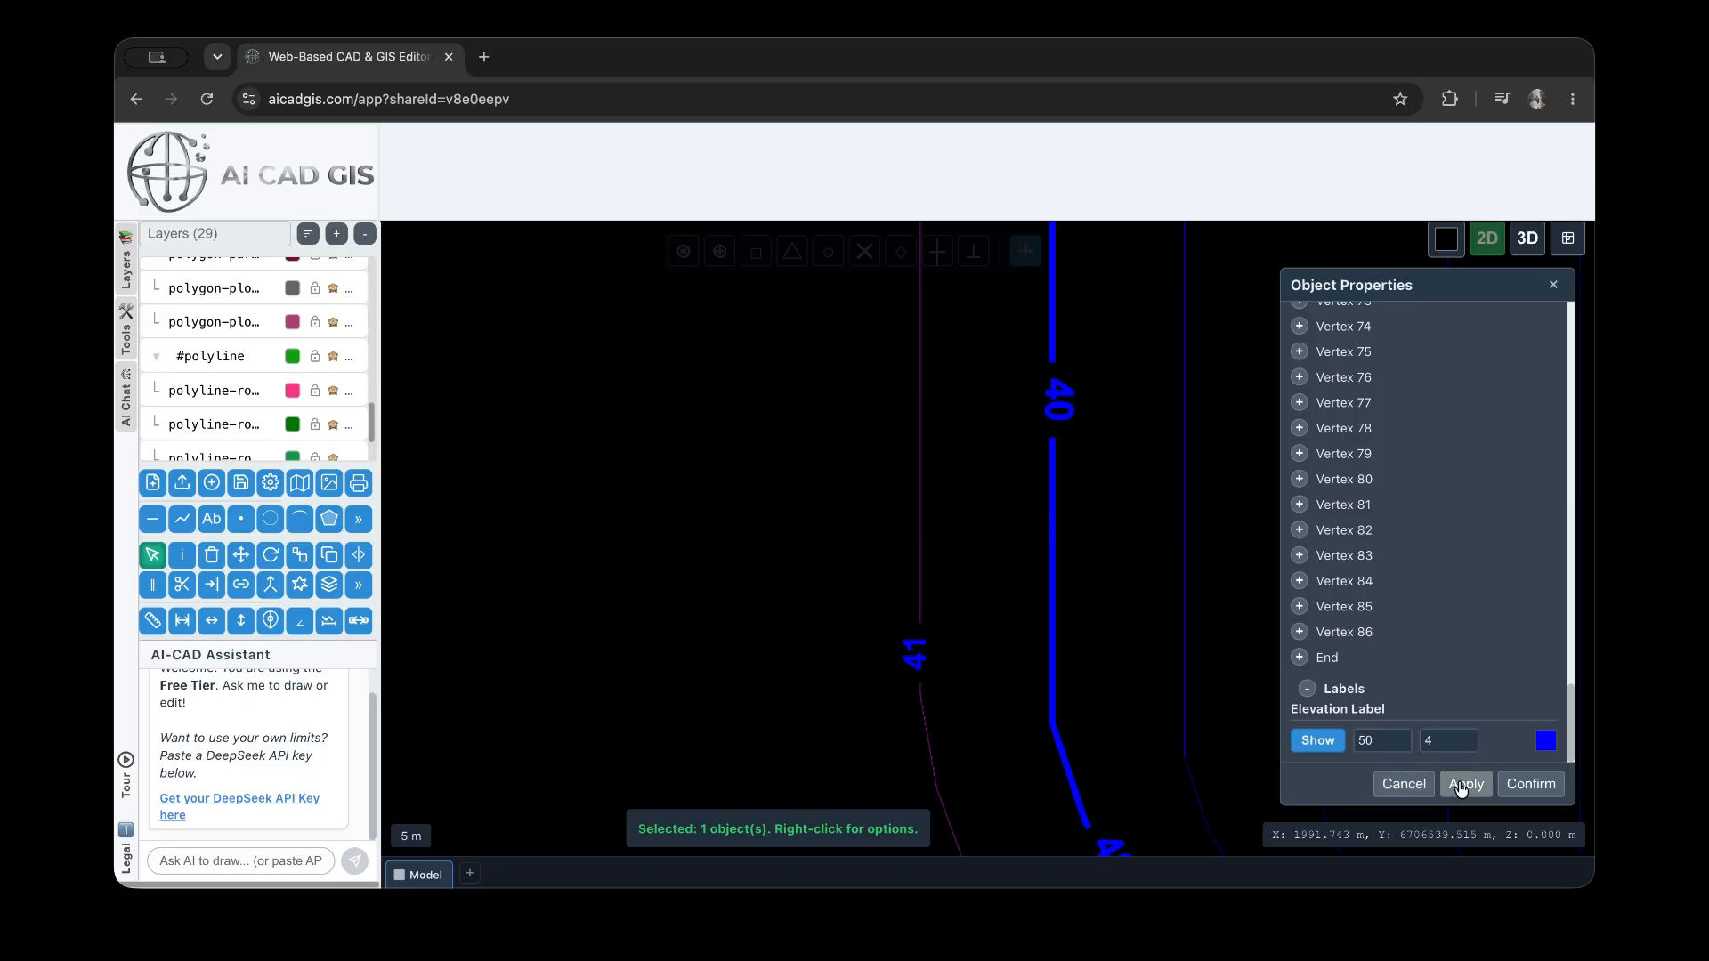
# Set the neighbouring contour's elevation label color to white, apply it and deselect the contour
pyautogui.click(1541, 750)
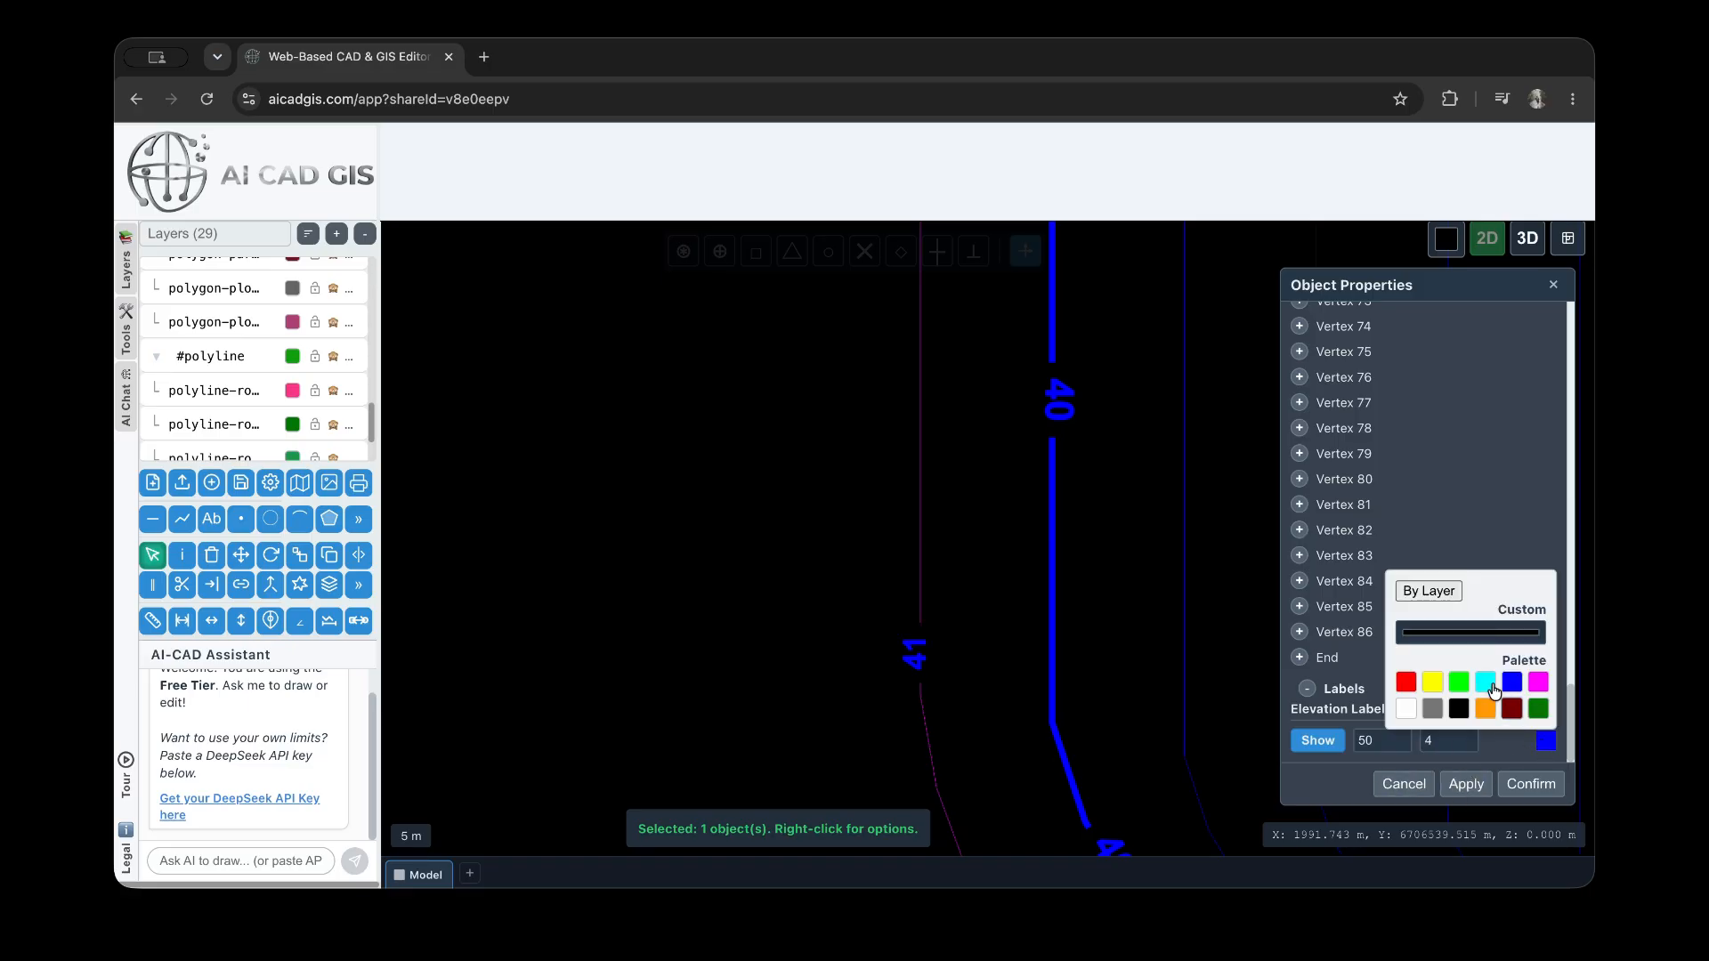
pyautogui.click(1407, 710)
pyautogui.click(1462, 785)
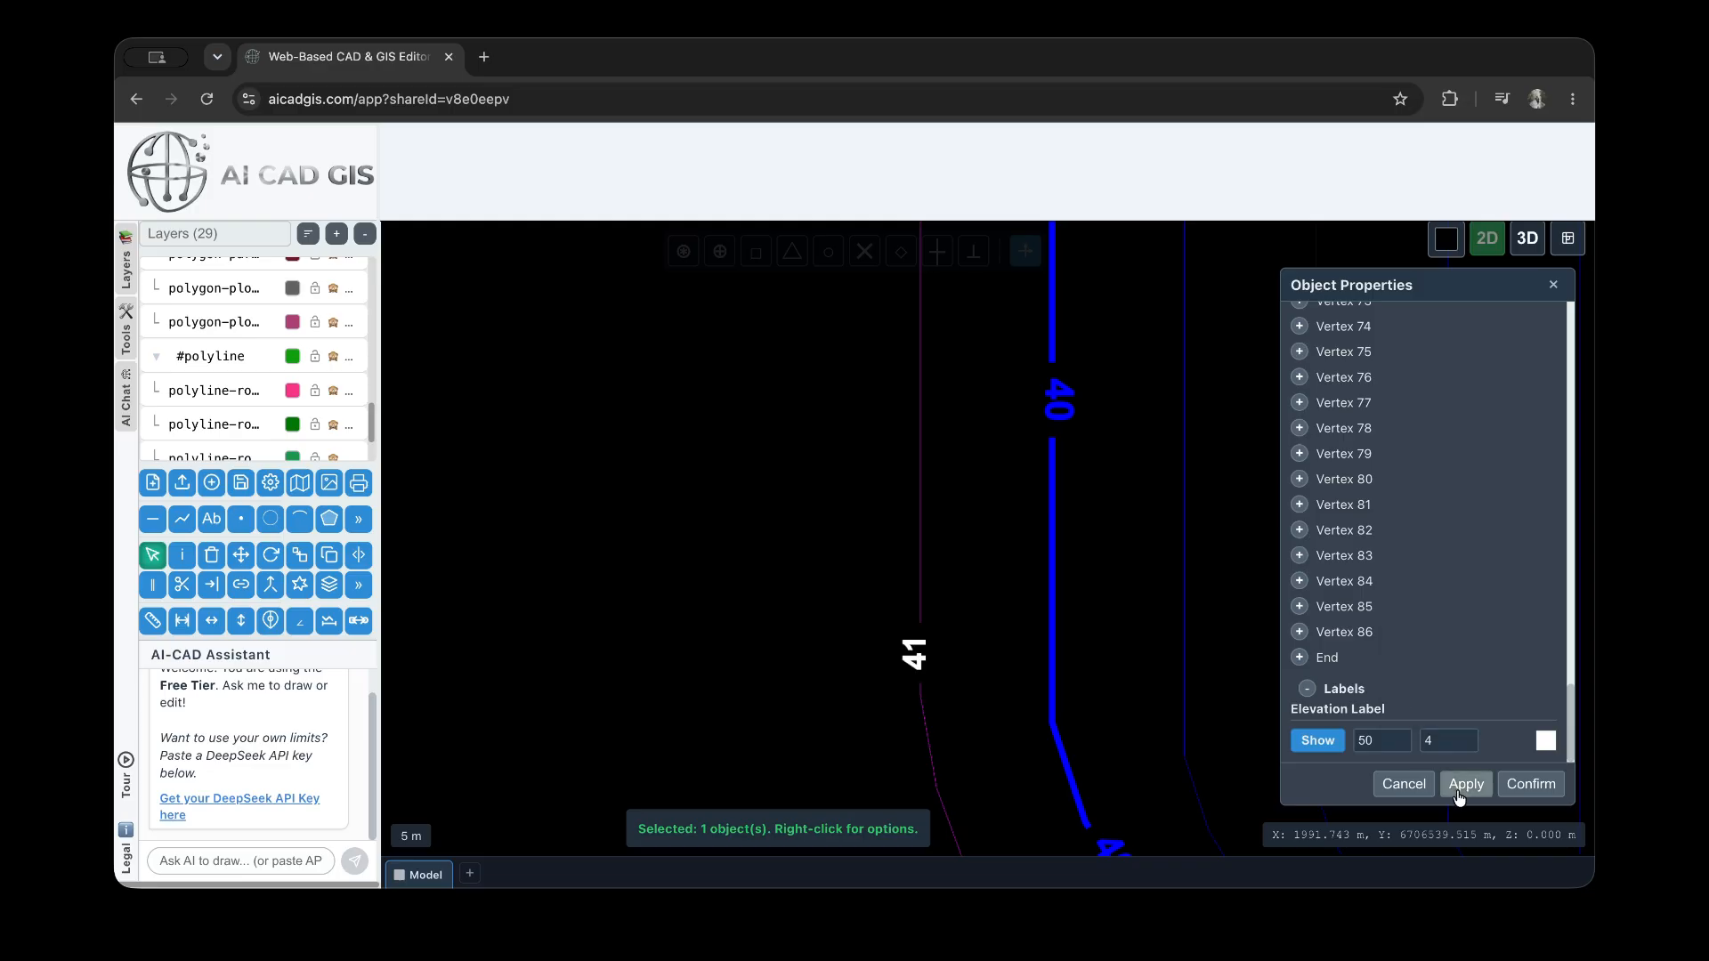
pyautogui.click(950, 621)
# Hide the Contours layer and show the 3dface-terrain-tin layer
pyautogui.scroll(-10, 938, 477)
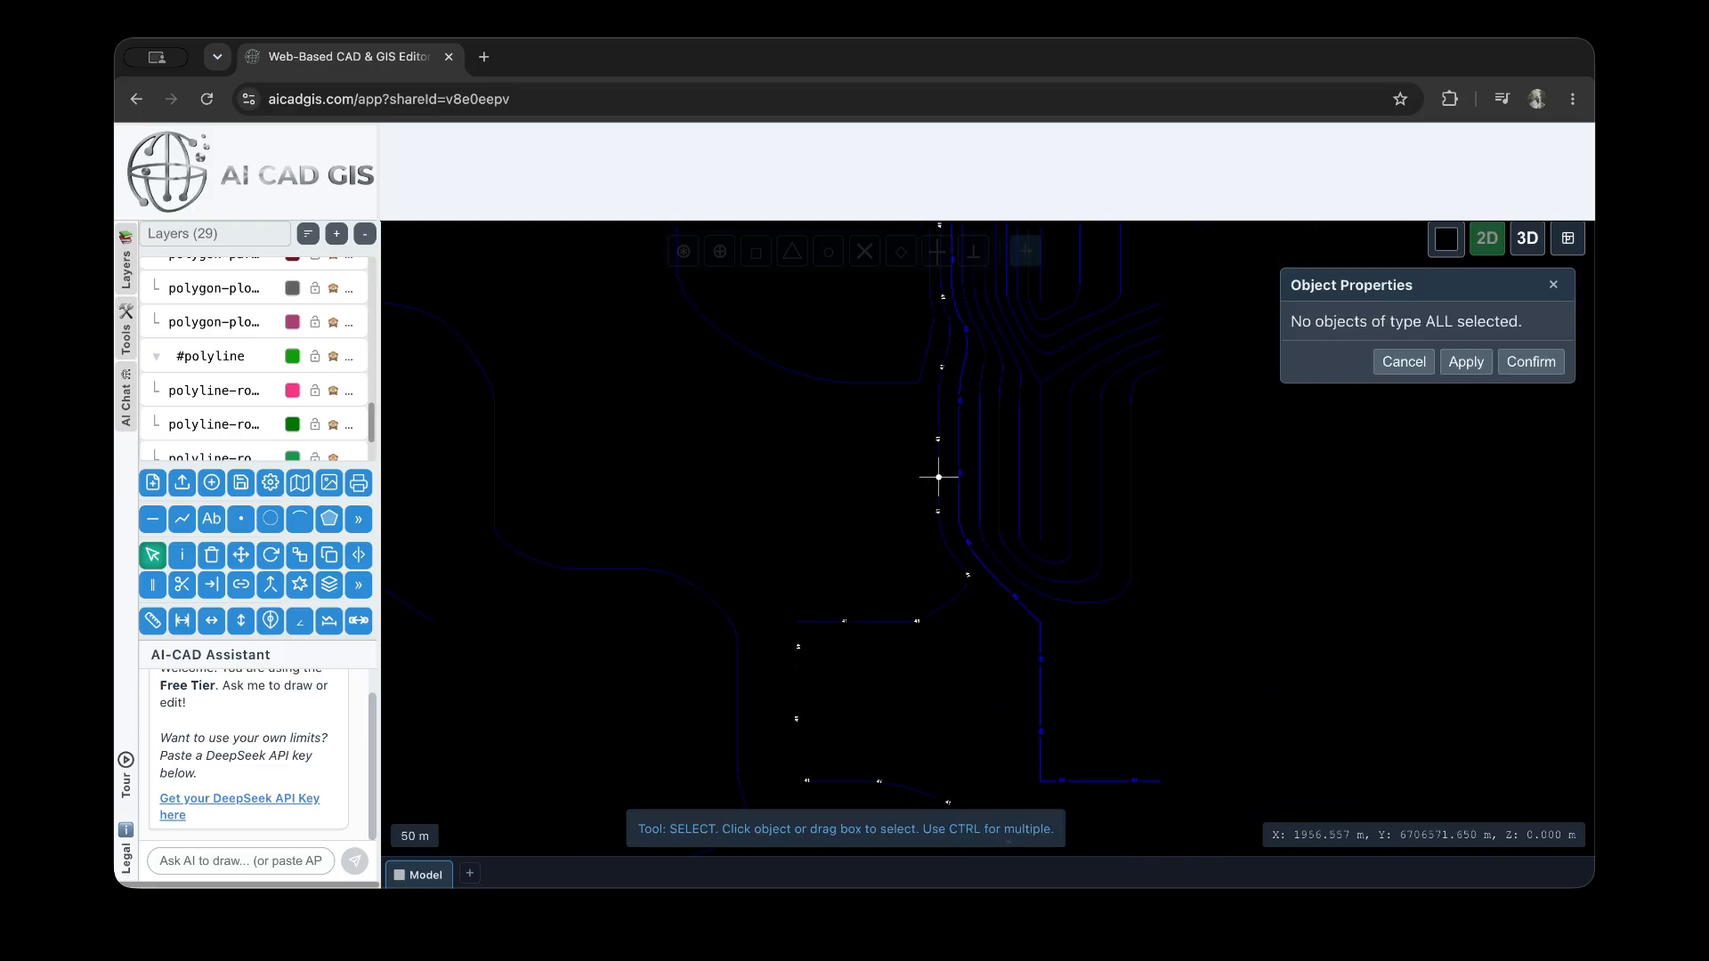
pyautogui.scroll(-2, 336, 391)
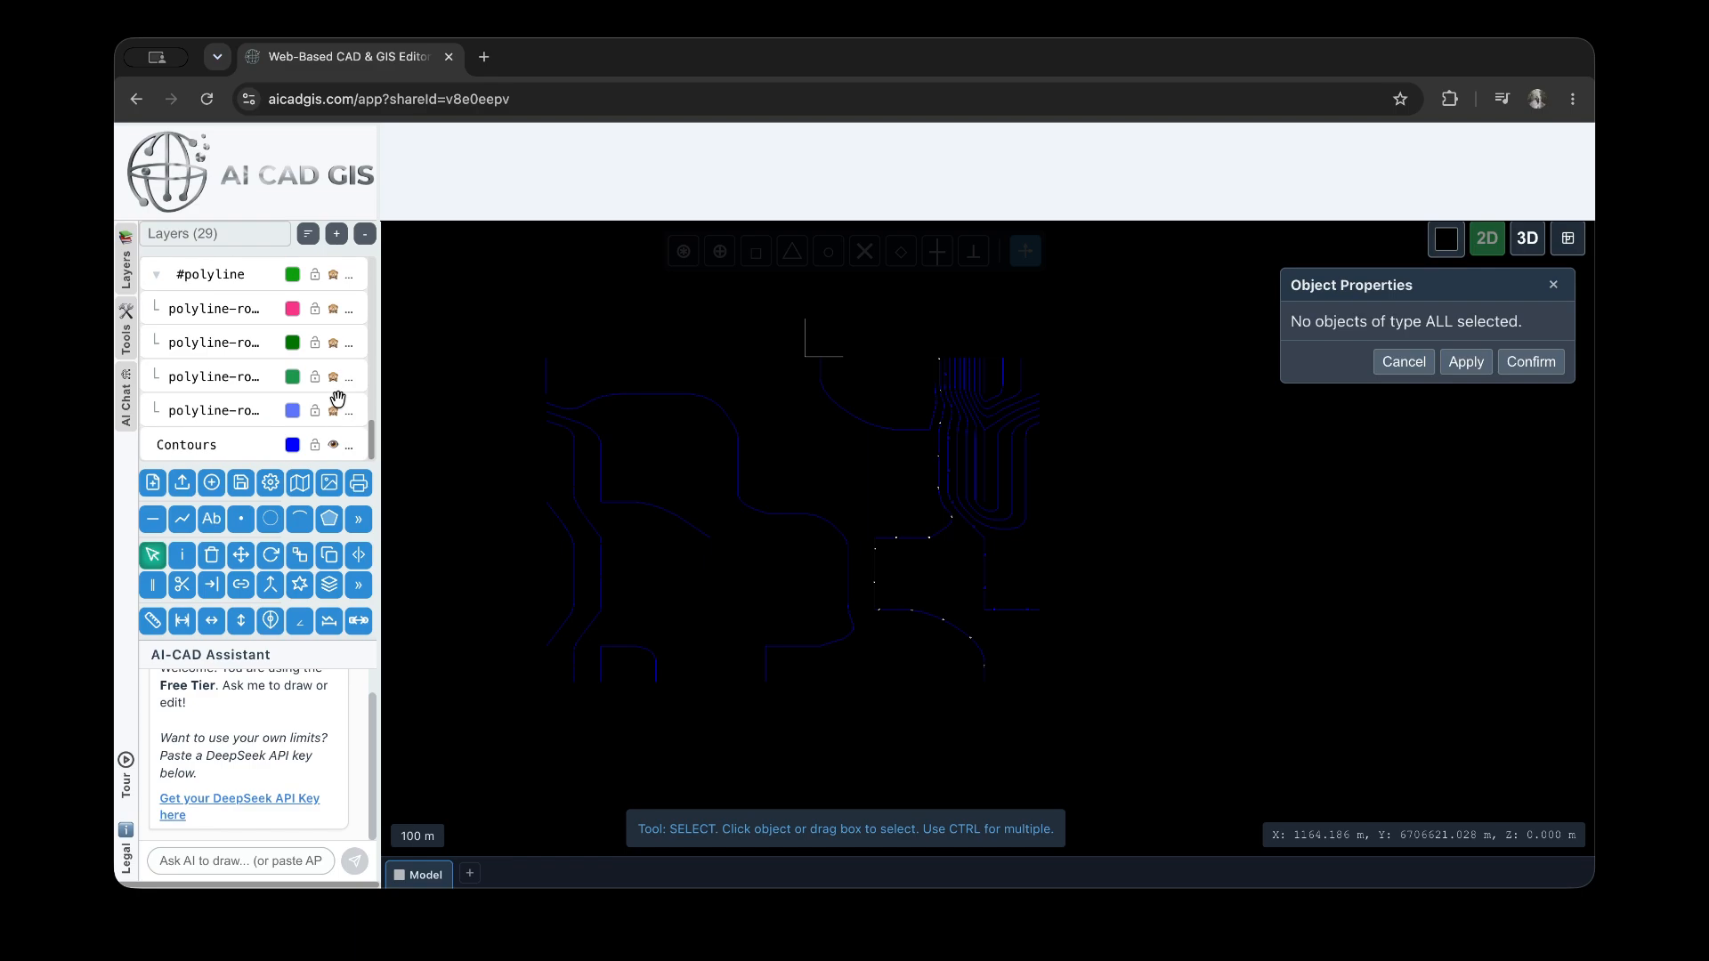
pyautogui.click(336, 448)
pyautogui.scroll(6, 334, 400)
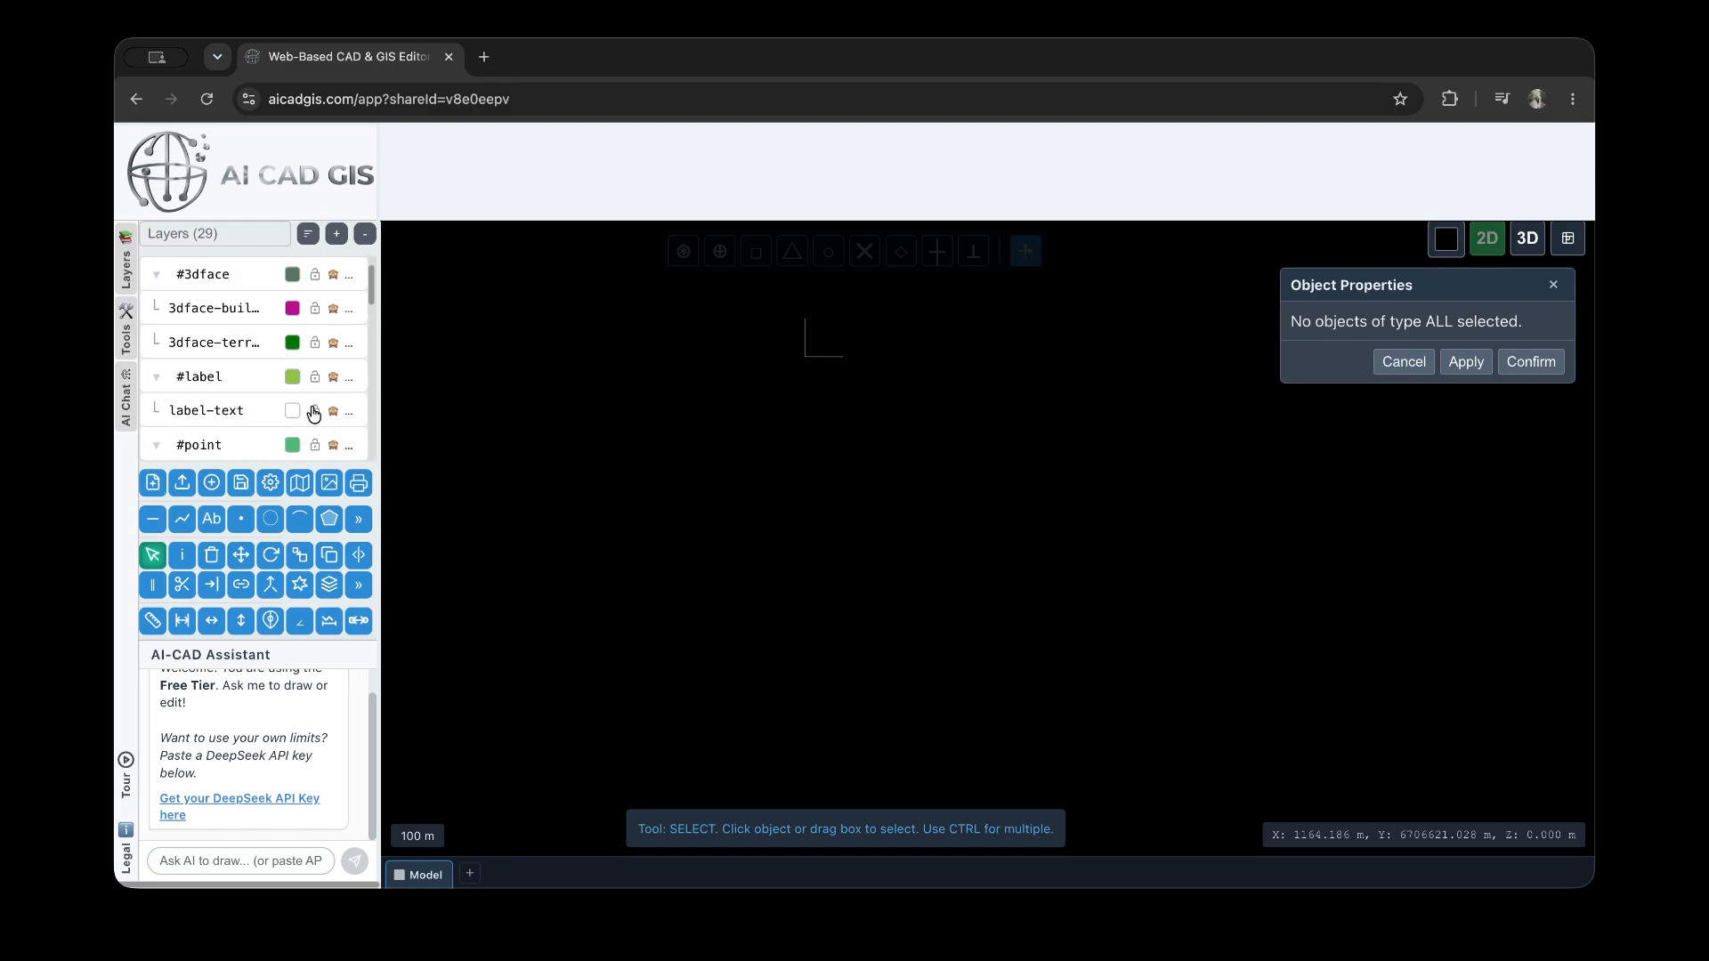
pyautogui.click(336, 355)
# Set the fill type of the terrain's upper-right corner face to None, apply it and deselect the face
pyautogui.click(876, 441)
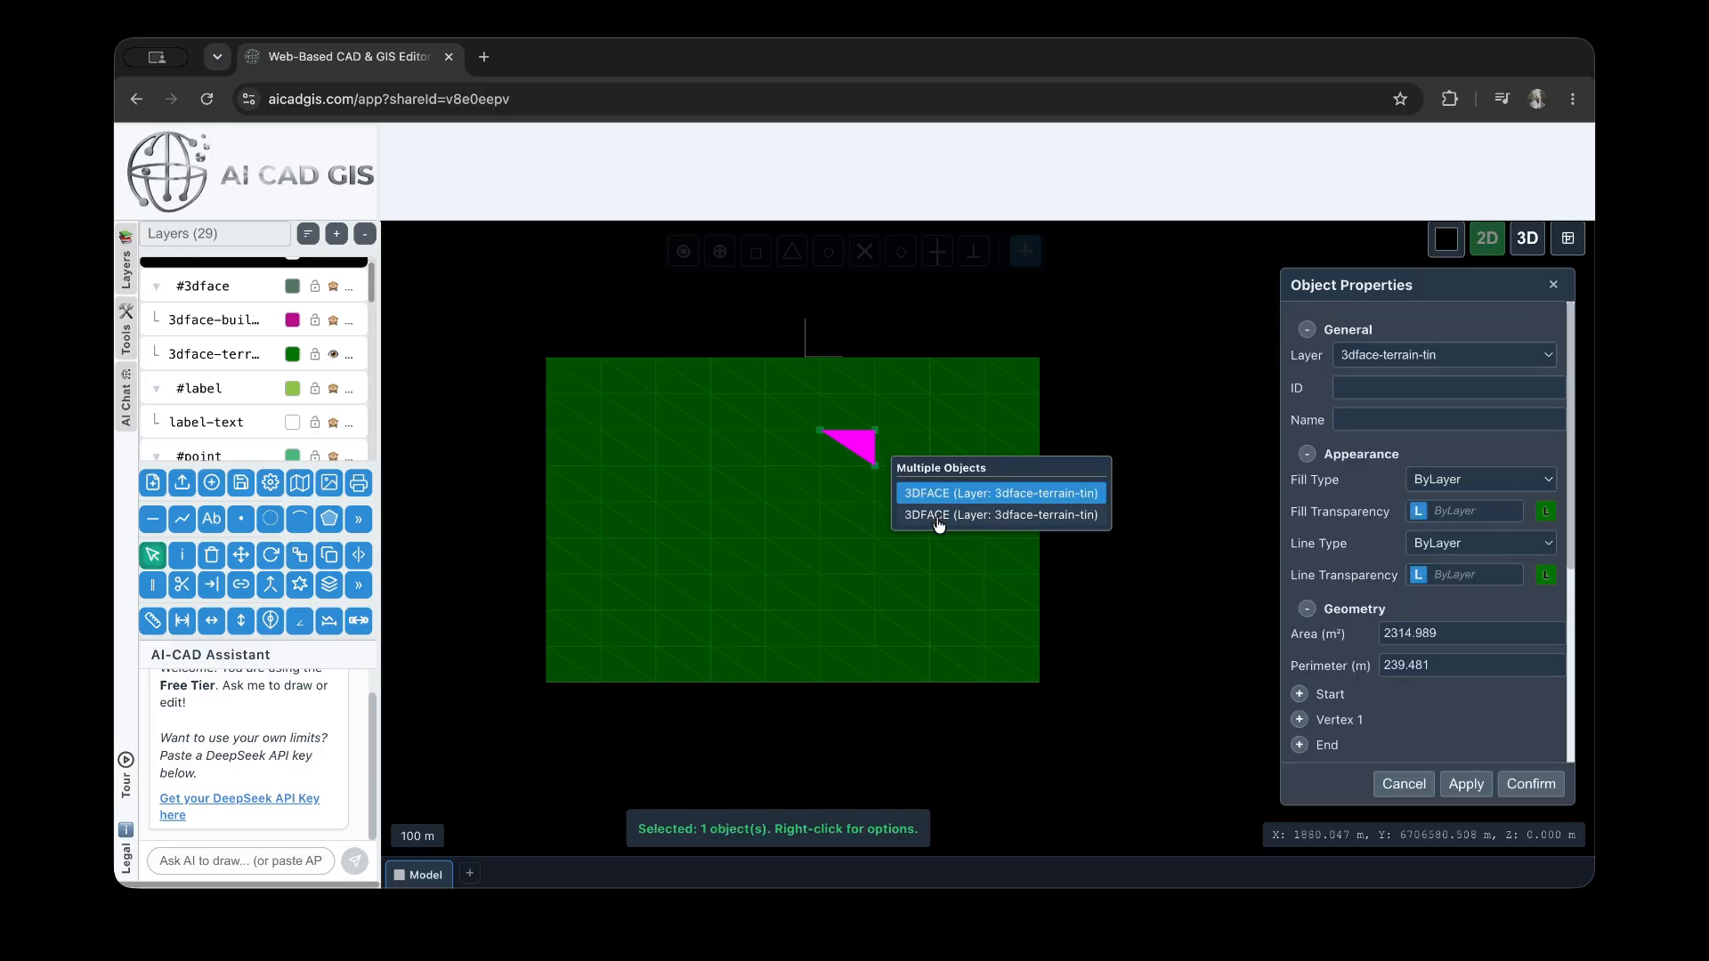
pyautogui.click(1129, 599)
pyautogui.click(1015, 377)
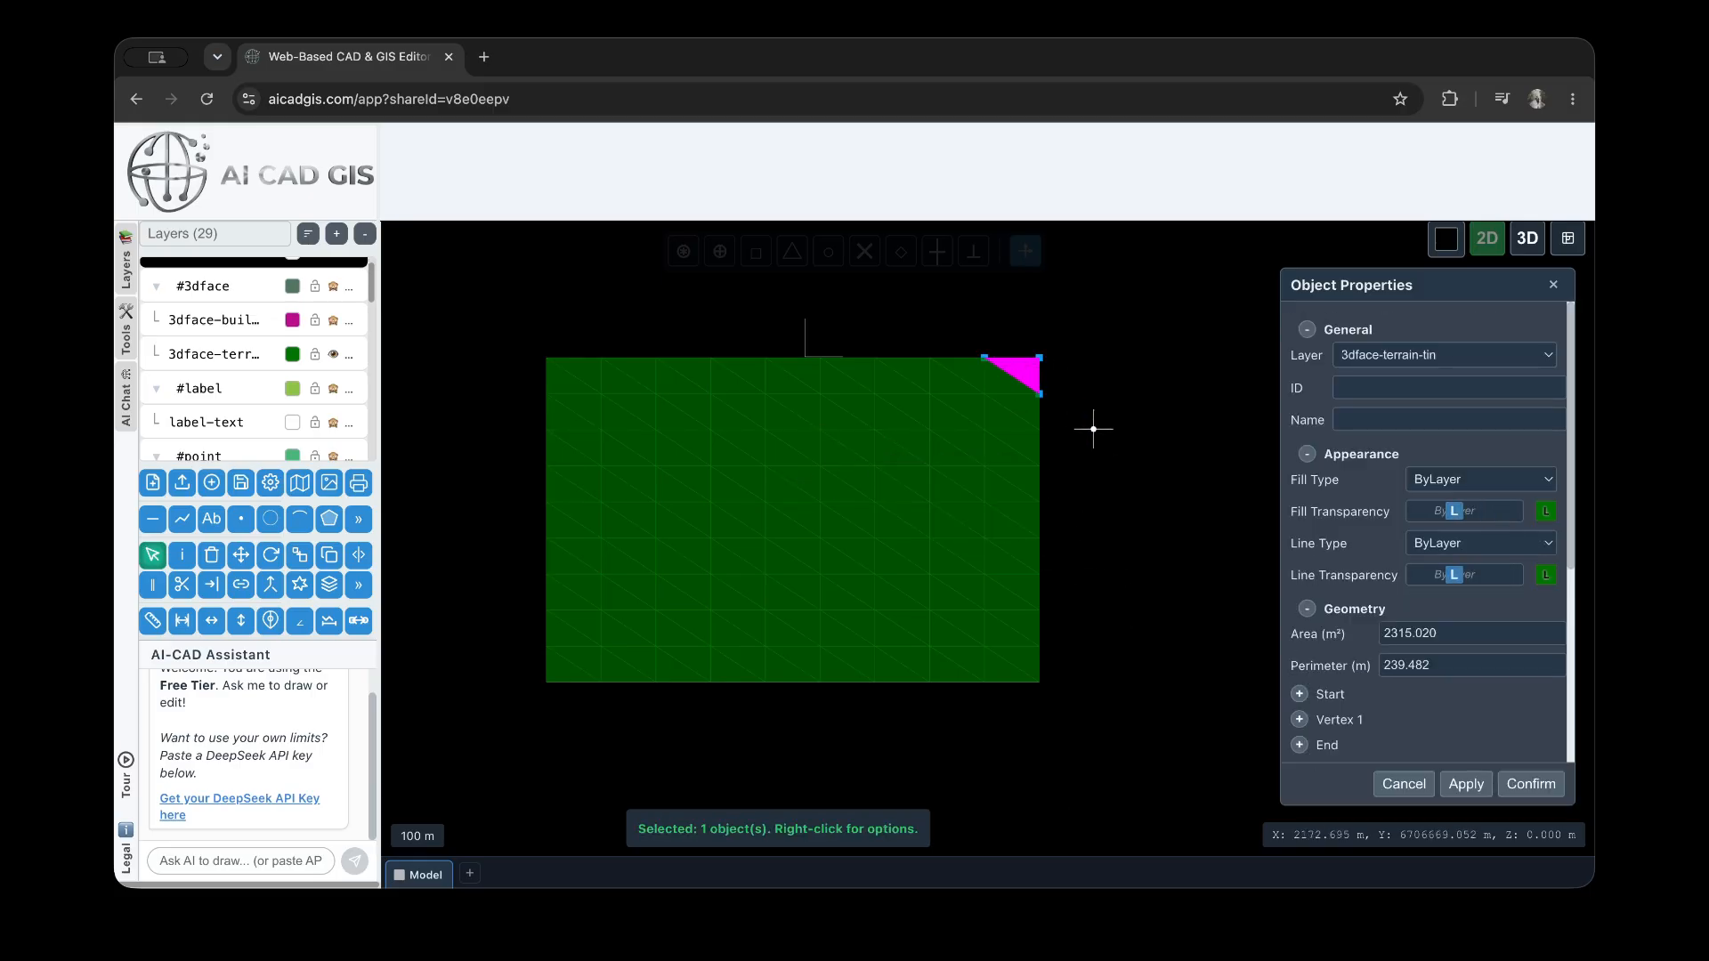
pyautogui.click(1444, 481)
pyautogui.click(1465, 545)
pyautogui.click(1466, 784)
pyautogui.click(1125, 427)
# Give the terrain's upper-right corner face a Solid cyan fill, apply it and deselect the face
pyautogui.scroll(5, 1046, 358)
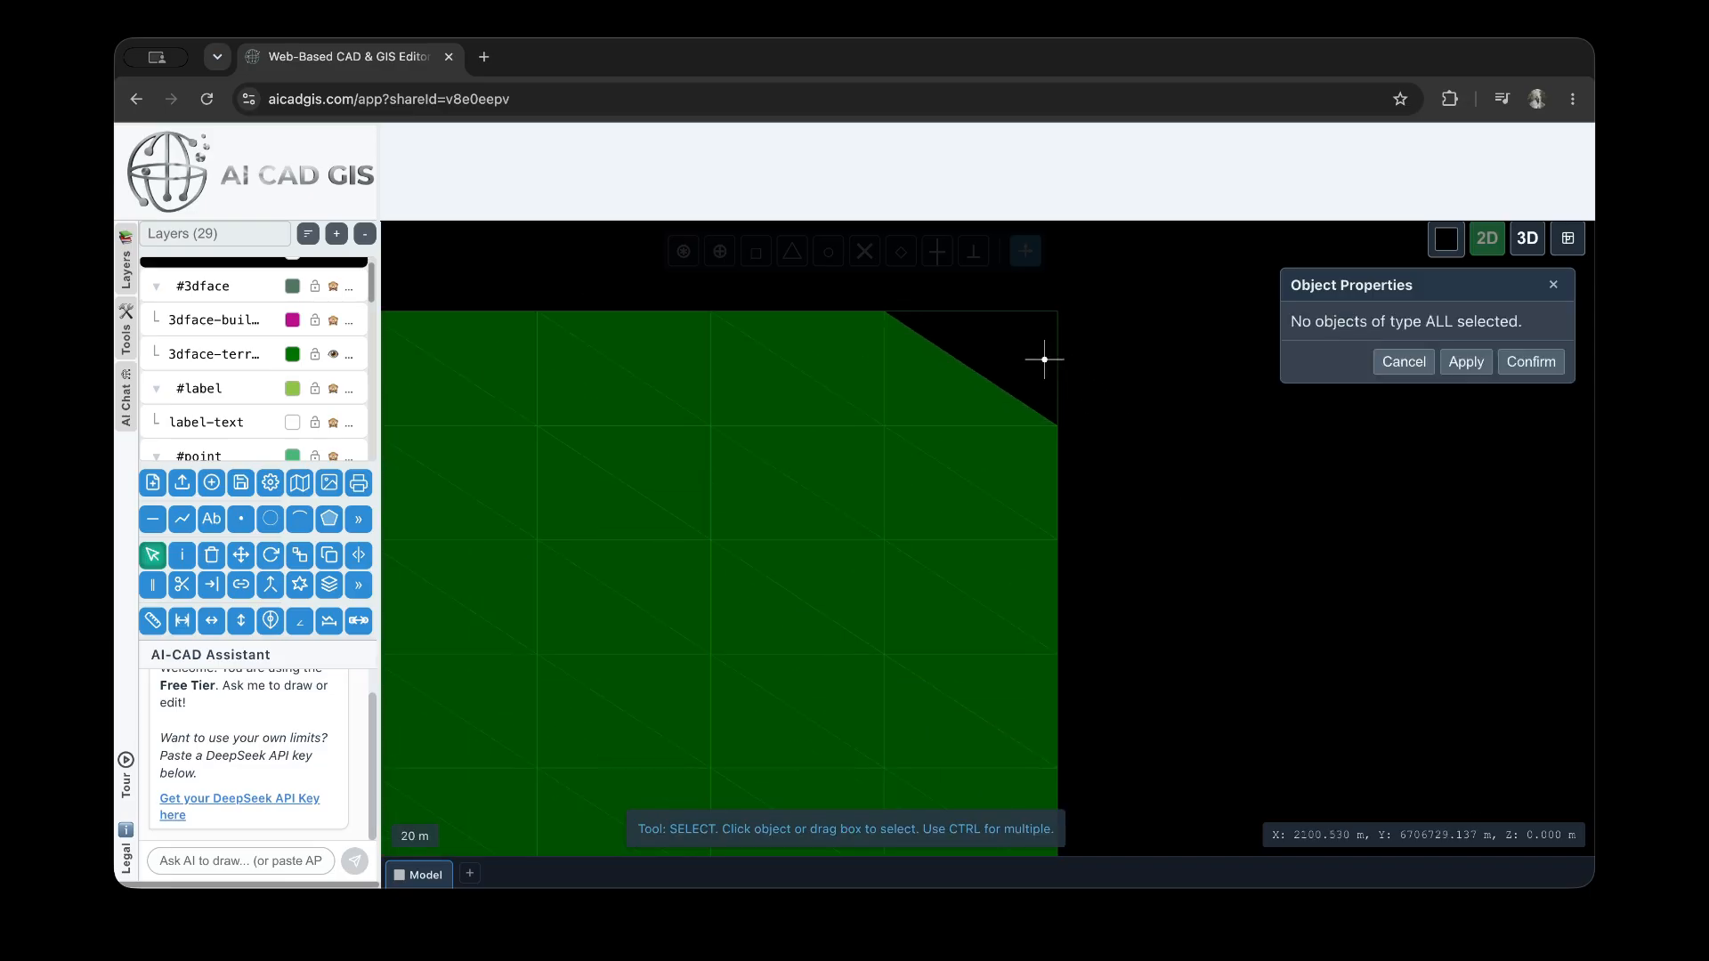
pyautogui.click(1044, 359)
pyautogui.click(1425, 474)
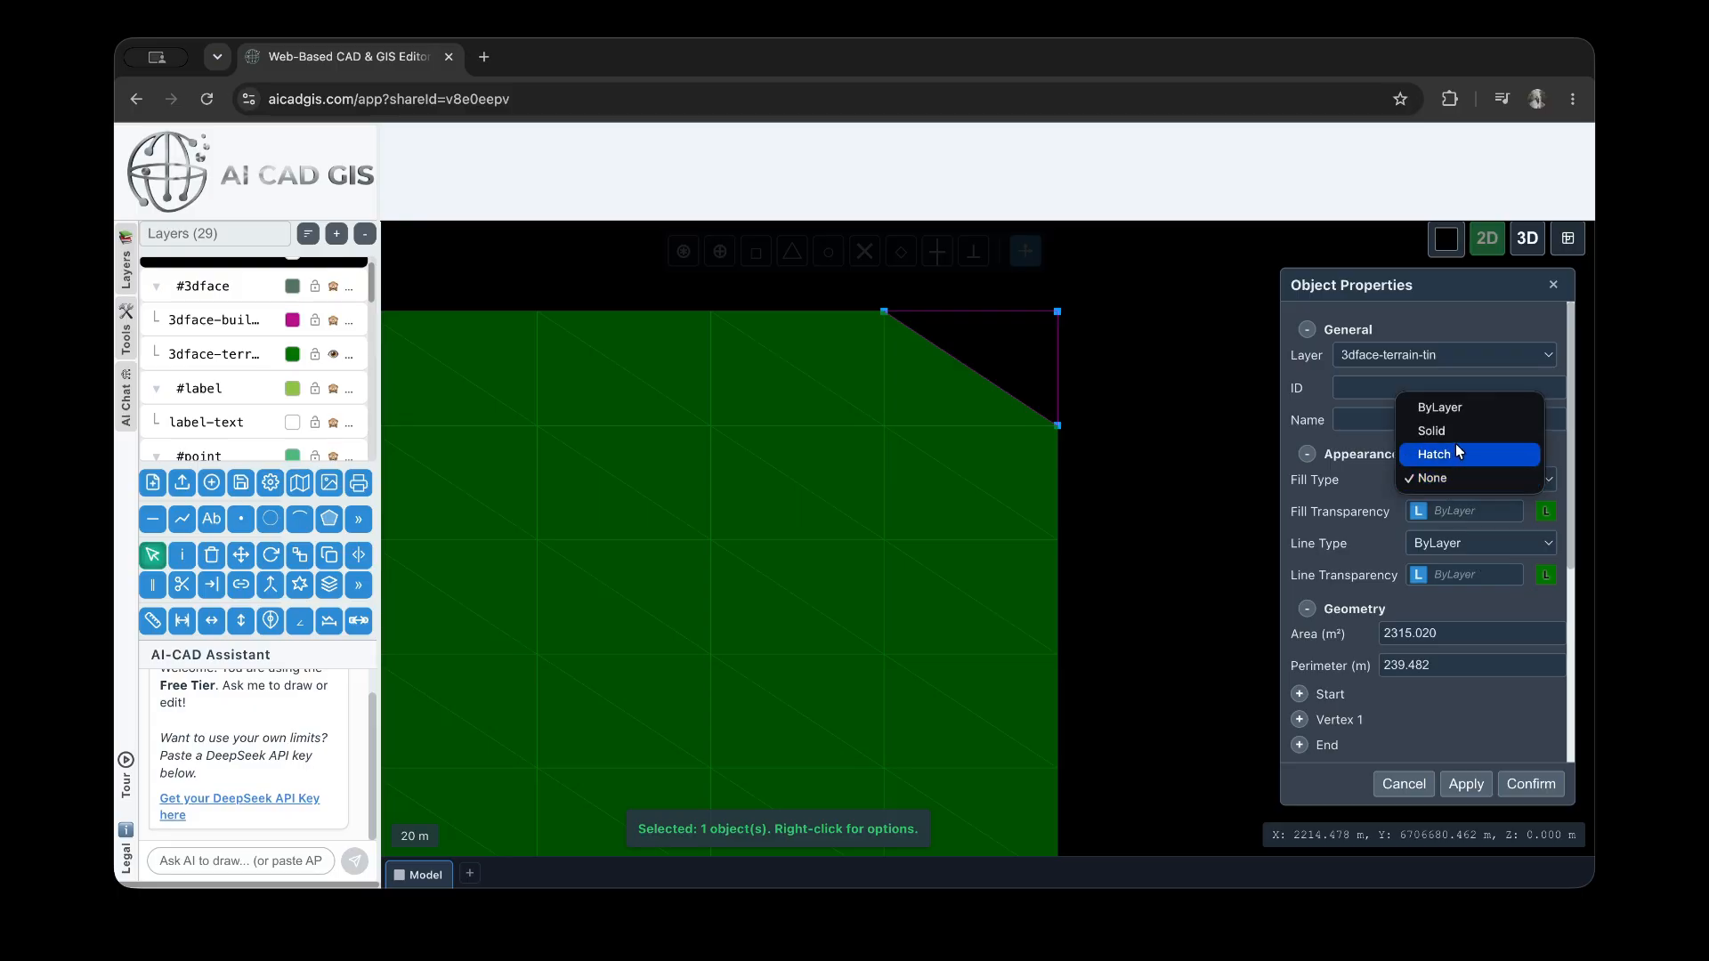
pyautogui.click(1455, 433)
pyautogui.click(1547, 527)
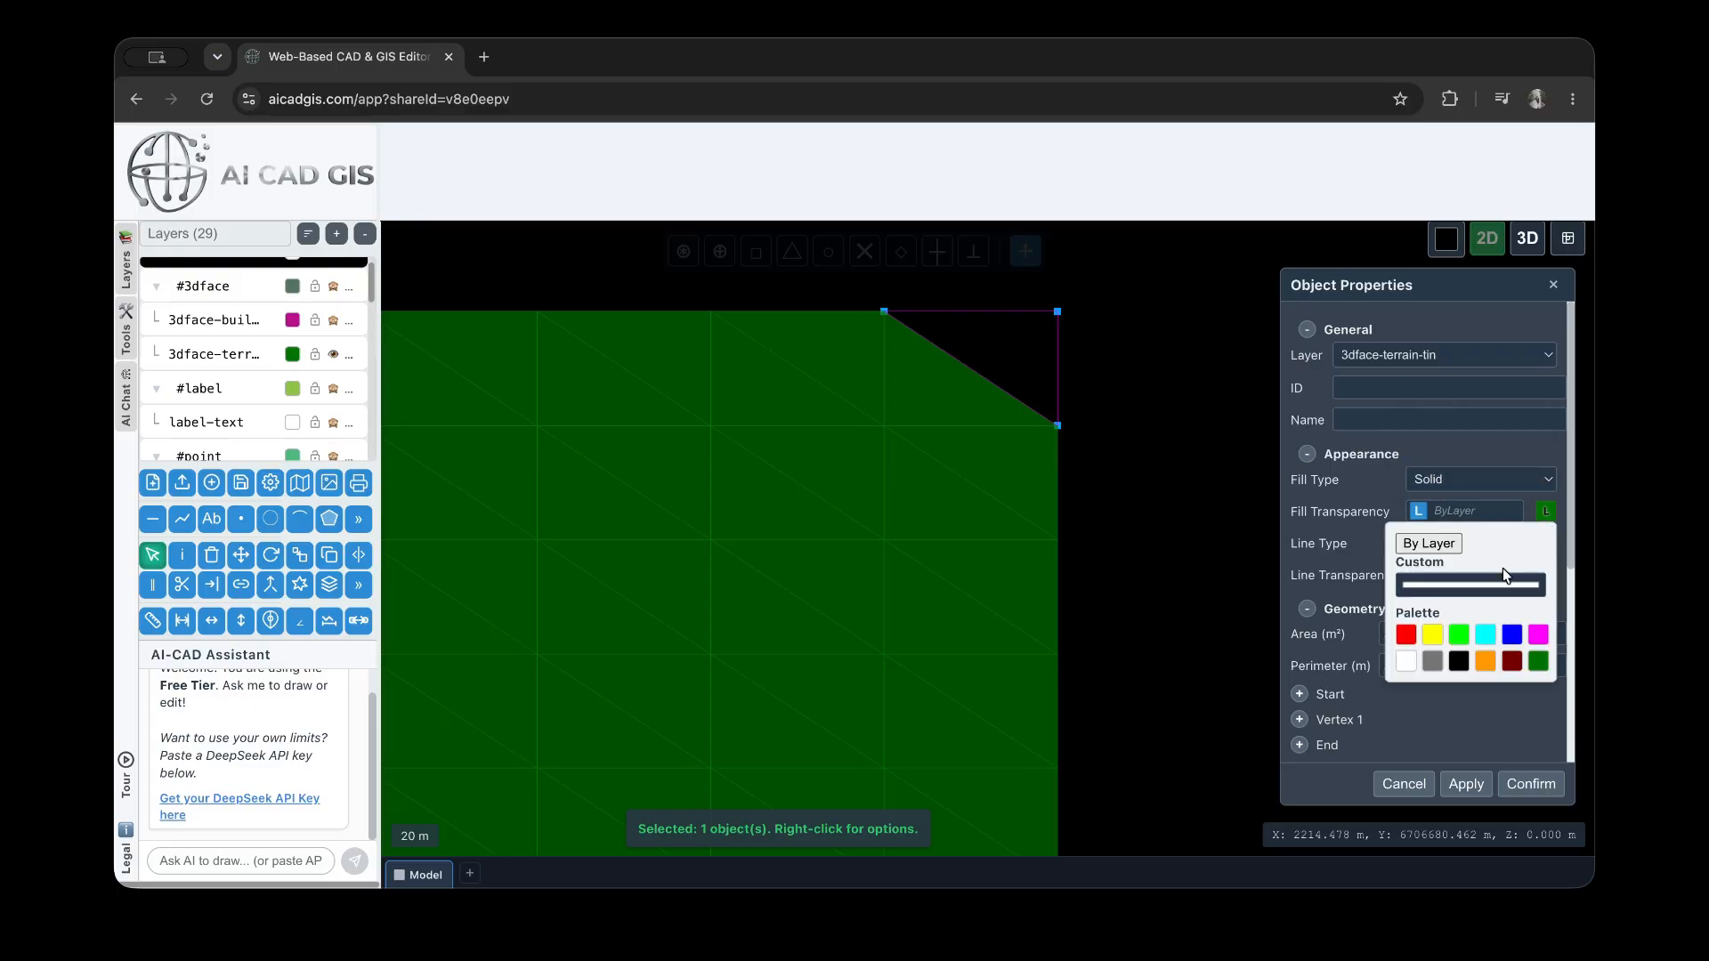
pyautogui.click(1484, 635)
pyautogui.click(1467, 784)
pyautogui.click(1105, 428)
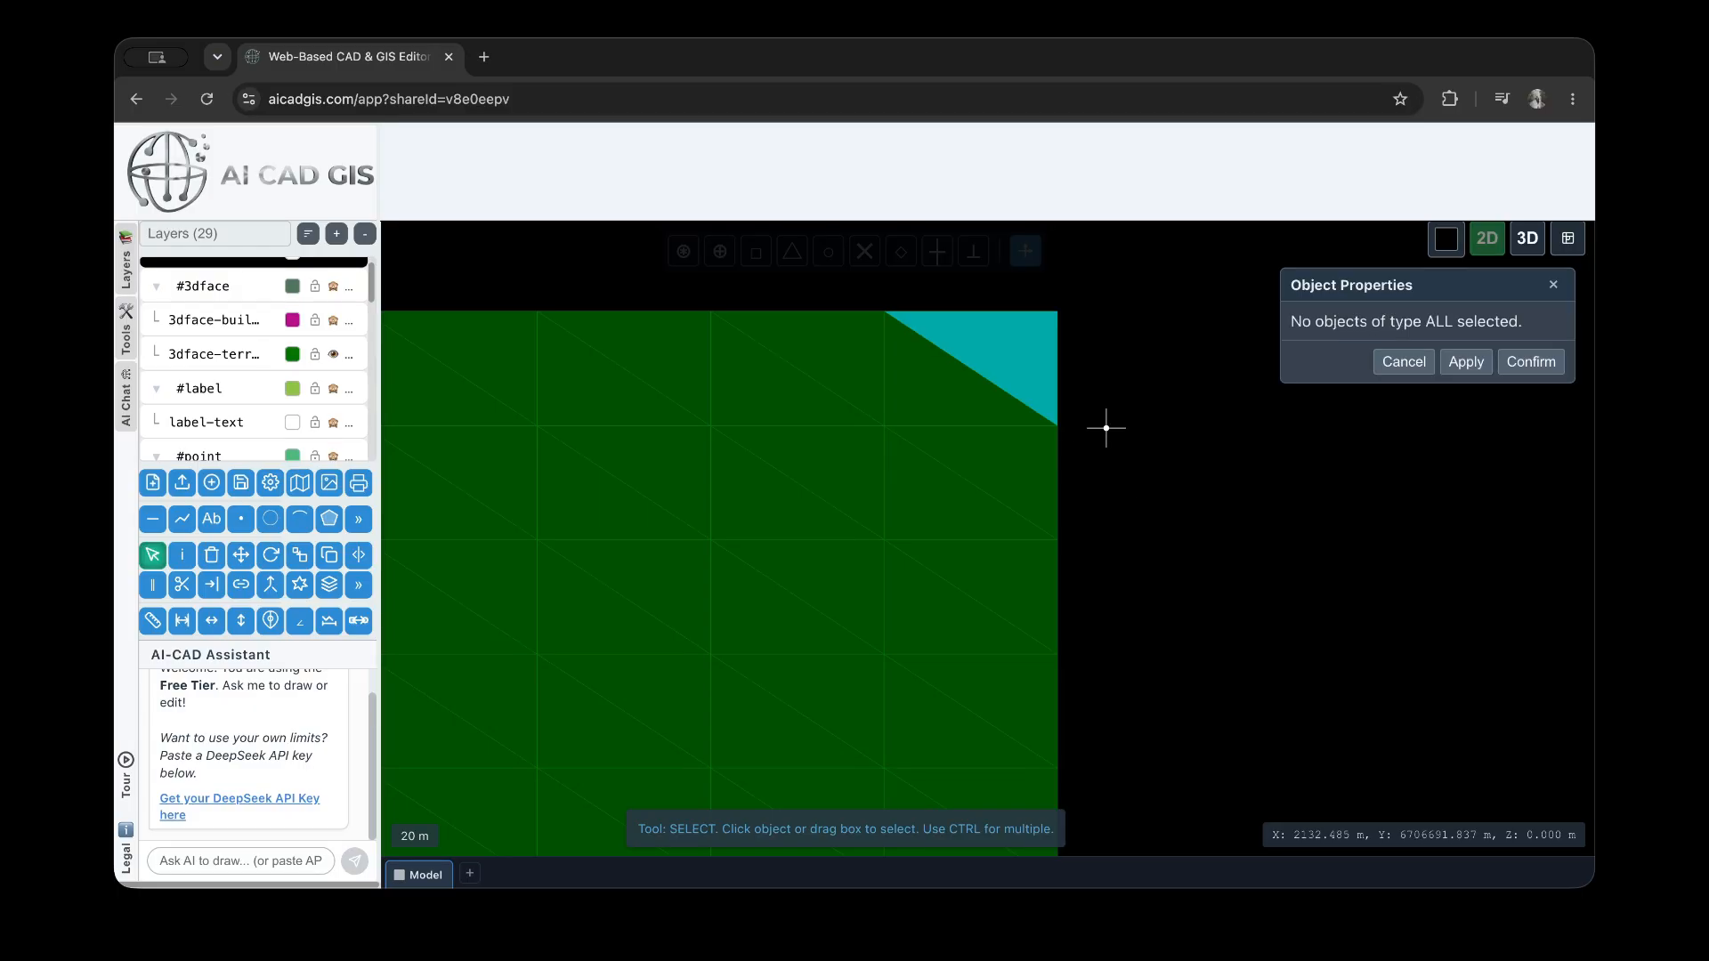
# Select the two triangular faces forming one grid cell on the terrain's right edge and apply a blue fill color
pyautogui.click(1026, 364)
pyautogui.click(1110, 605)
pyautogui.click(984, 590)
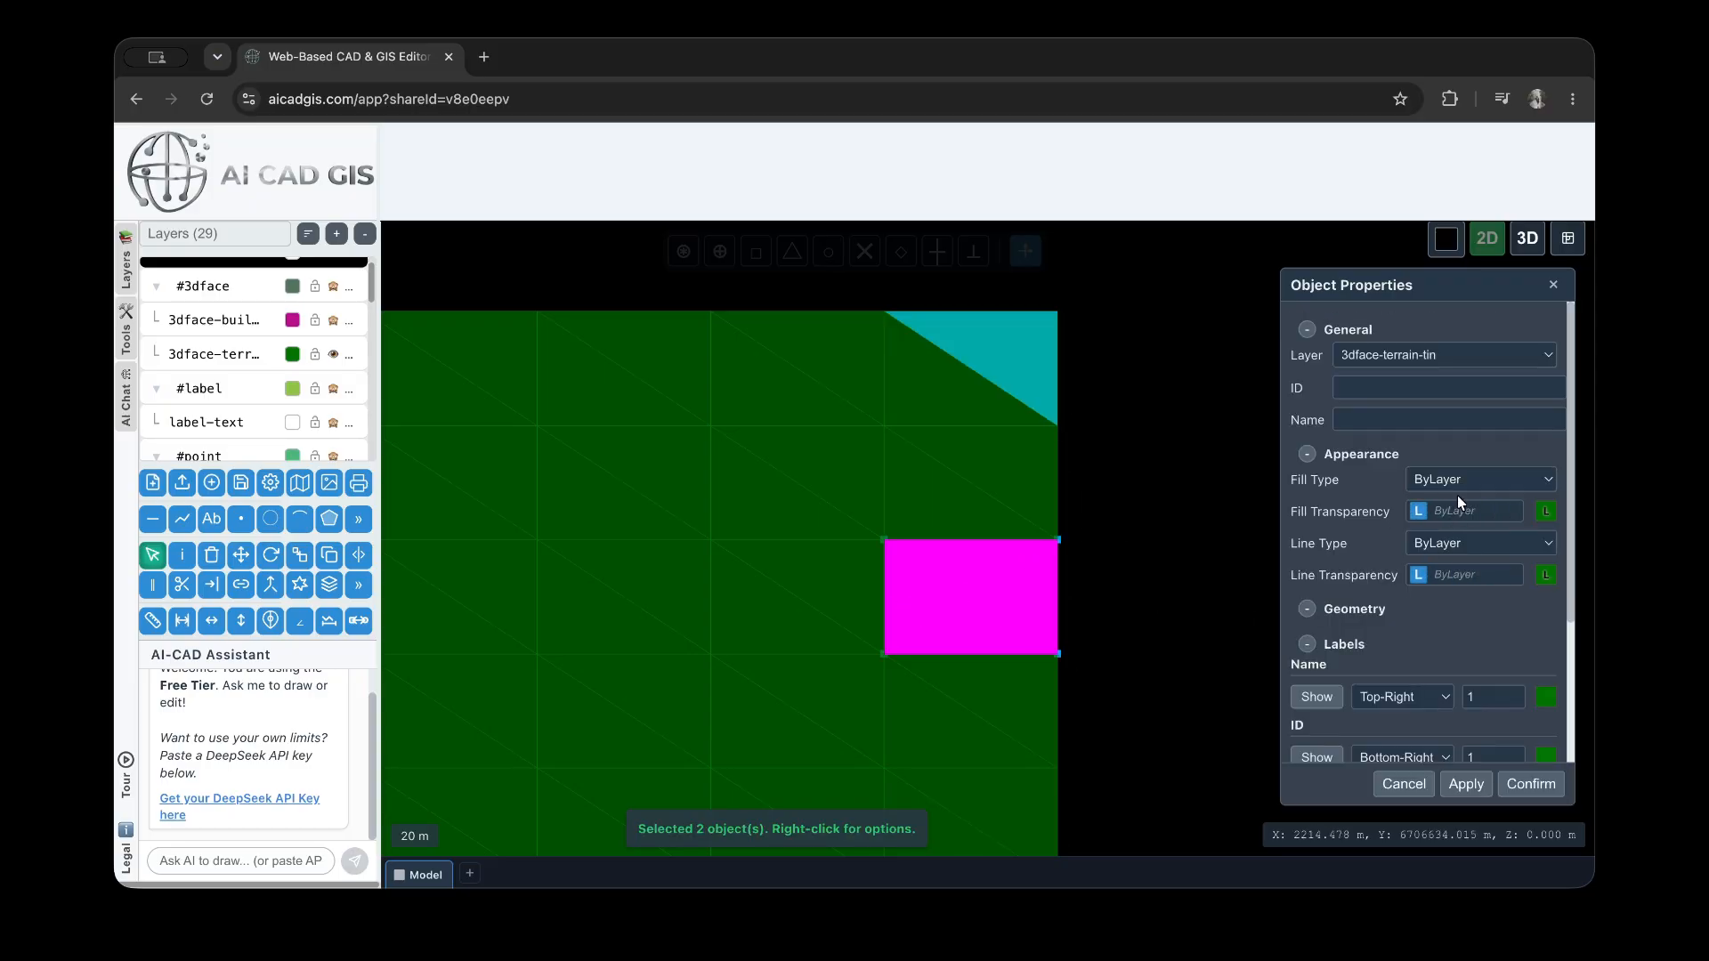
pyautogui.click(1548, 513)
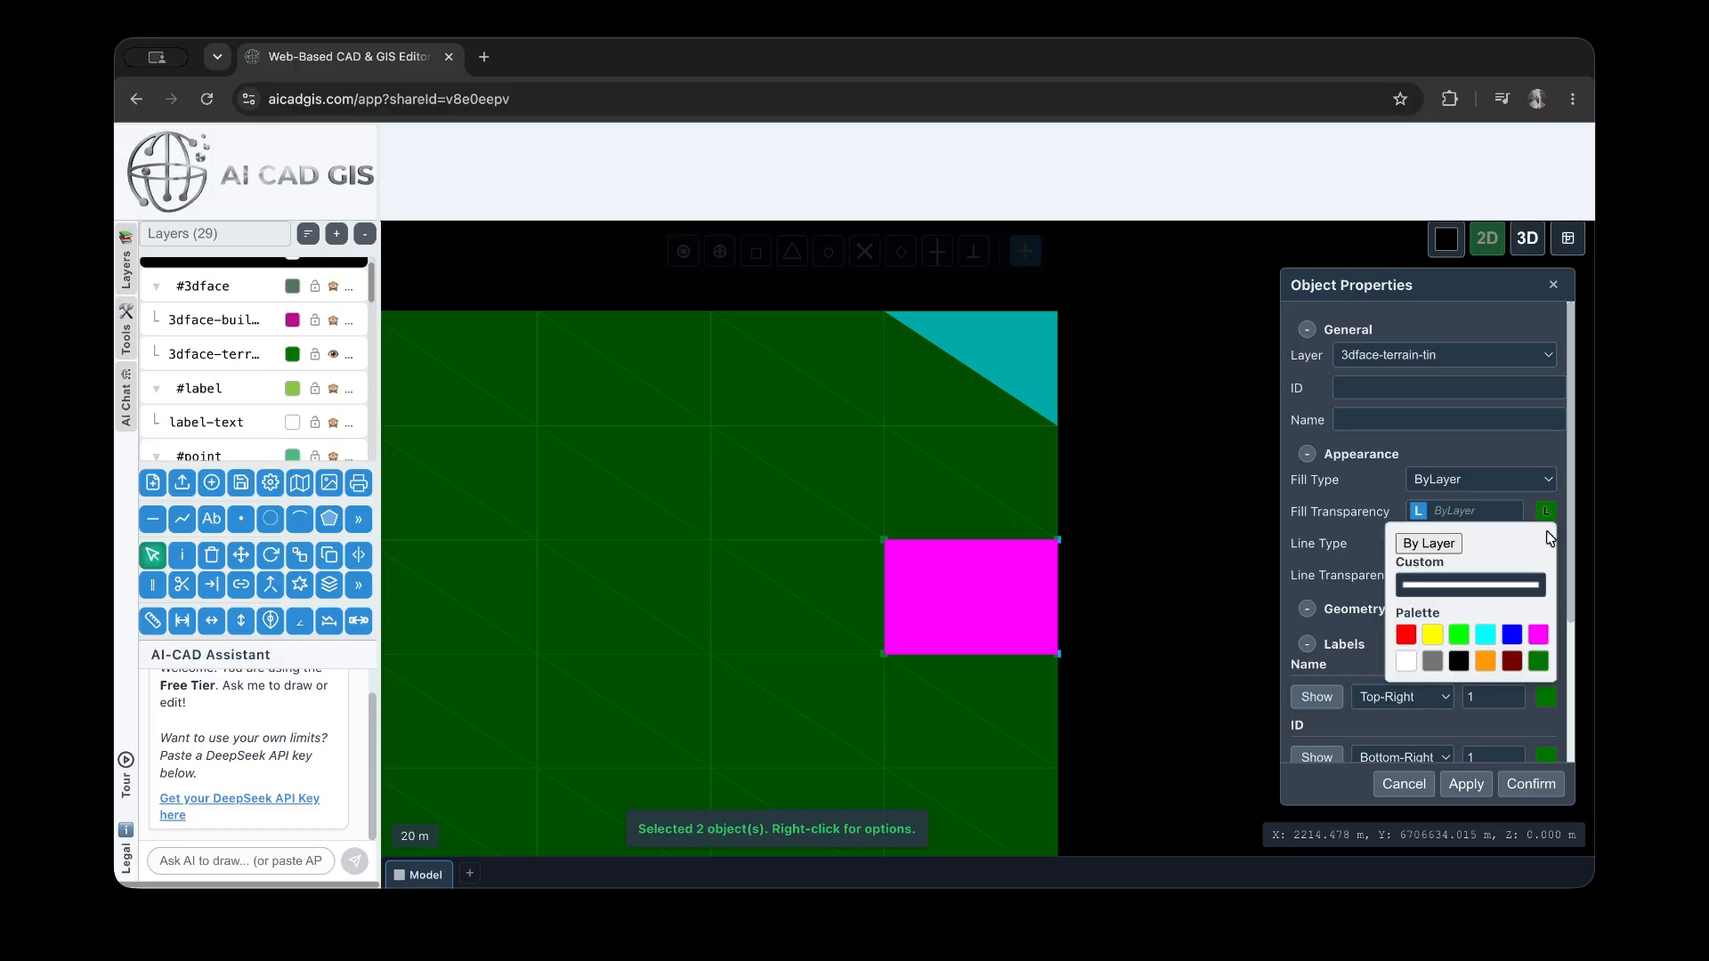
pyautogui.click(1511, 635)
pyautogui.click(1465, 784)
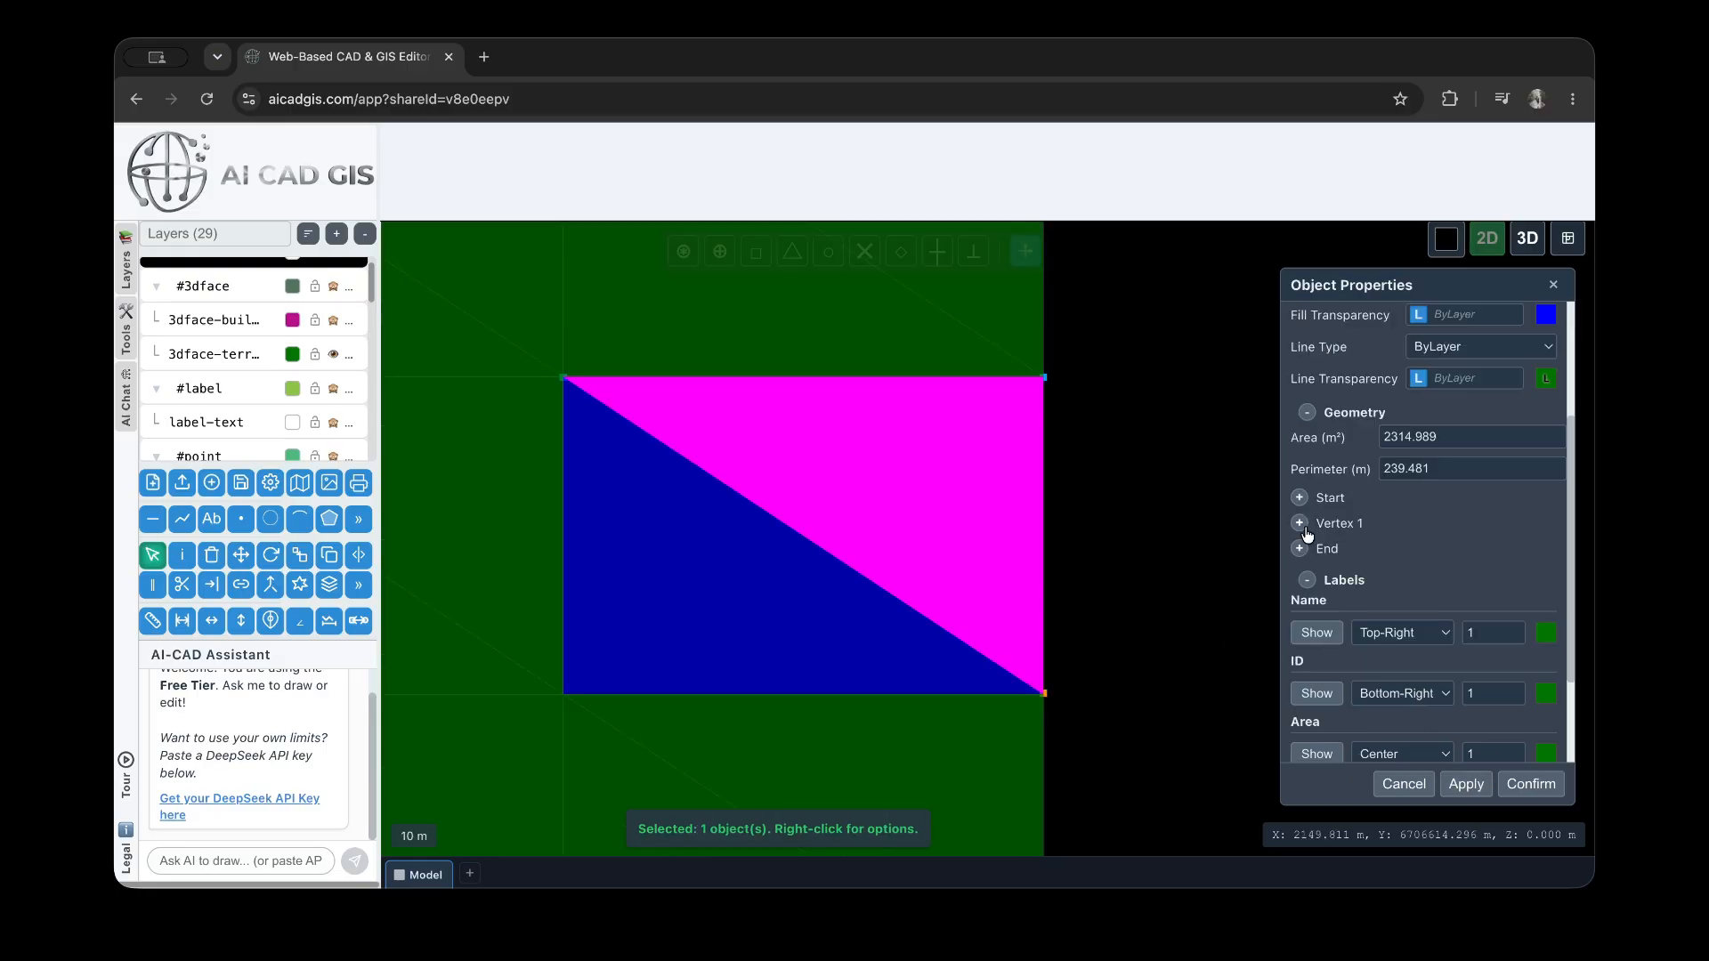
# Expand Vertex 1 of the cell's upper triangular face and open its X and Y coordinates
pyautogui.click(1301, 524)
pyautogui.click(1421, 552)
pyautogui.click(1418, 581)
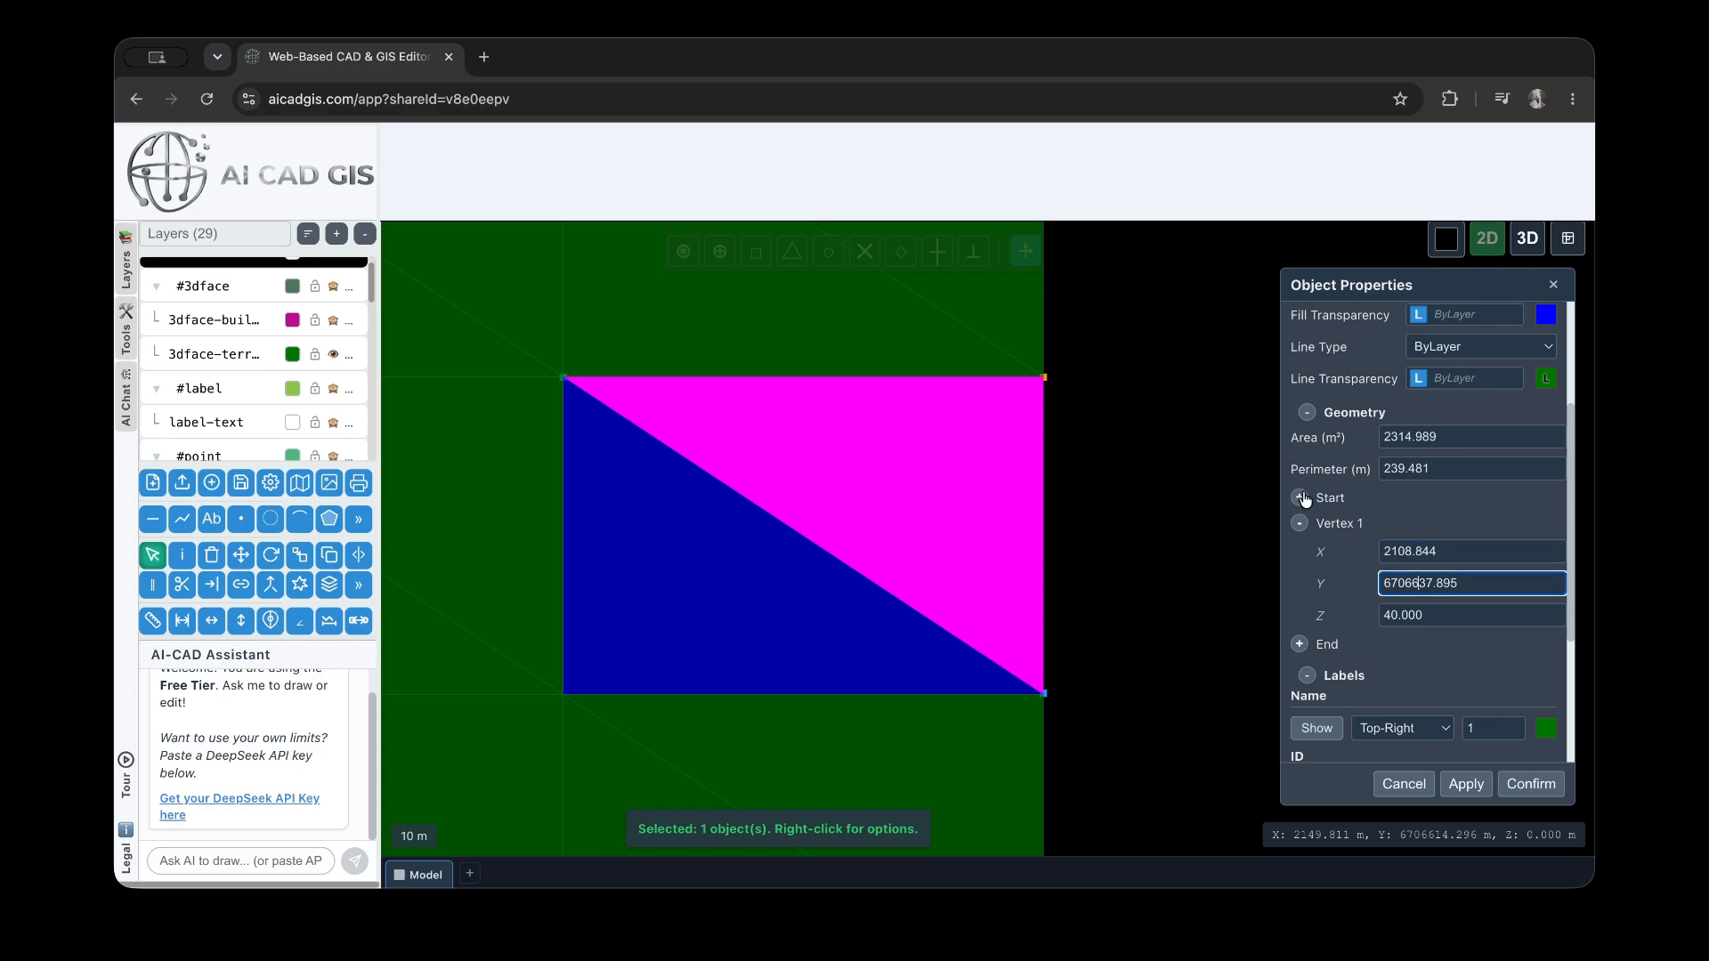